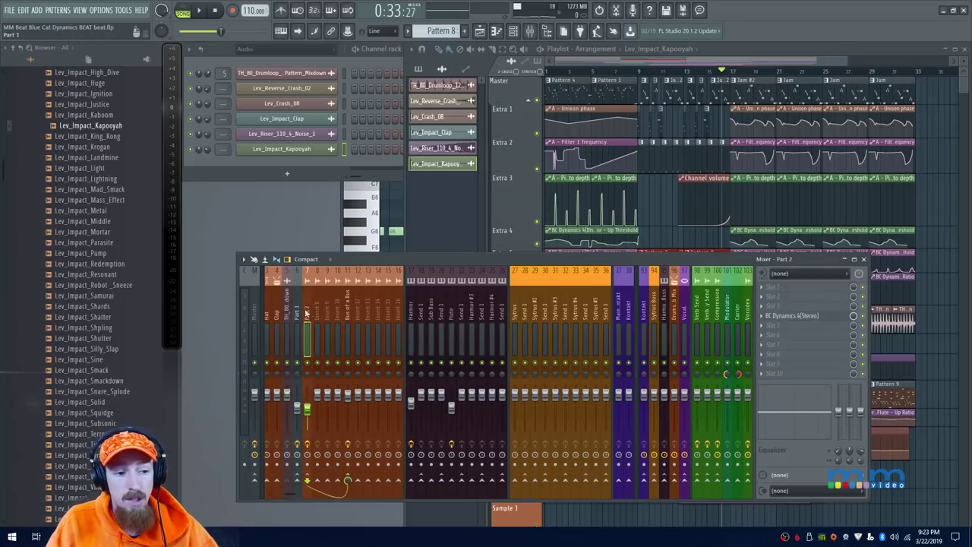
Play the arrangement from the beginning, follow the automation clips through all sections in the playlist, and stop playback
click(651, 61)
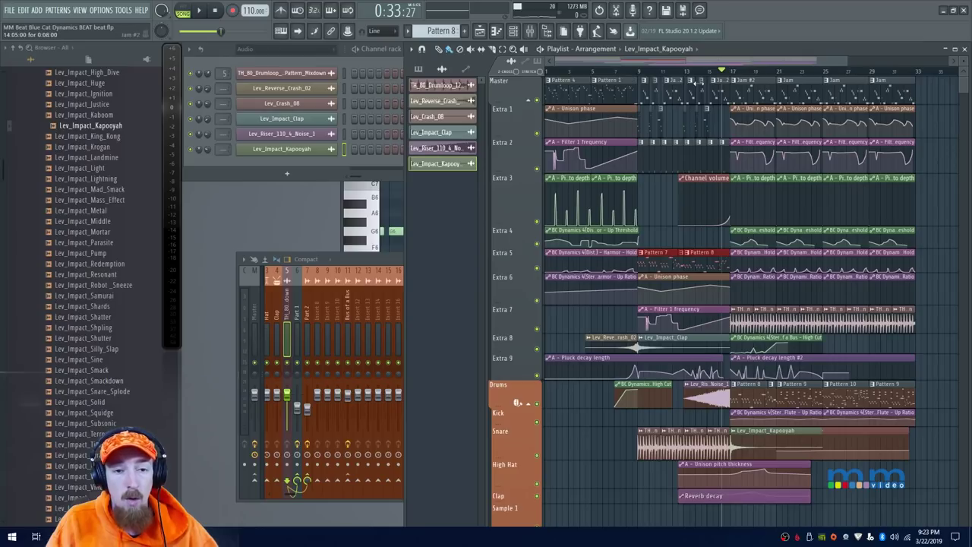
key(space)
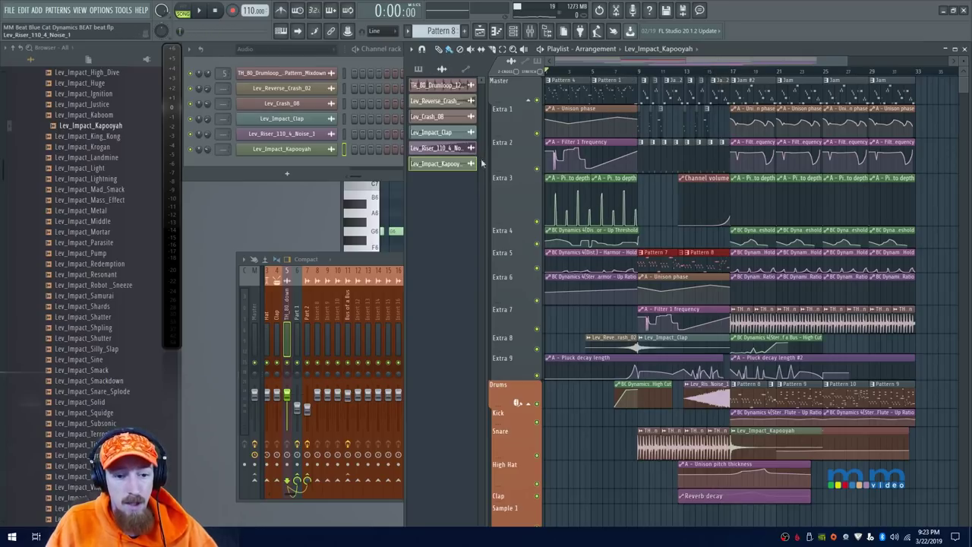
key(space)
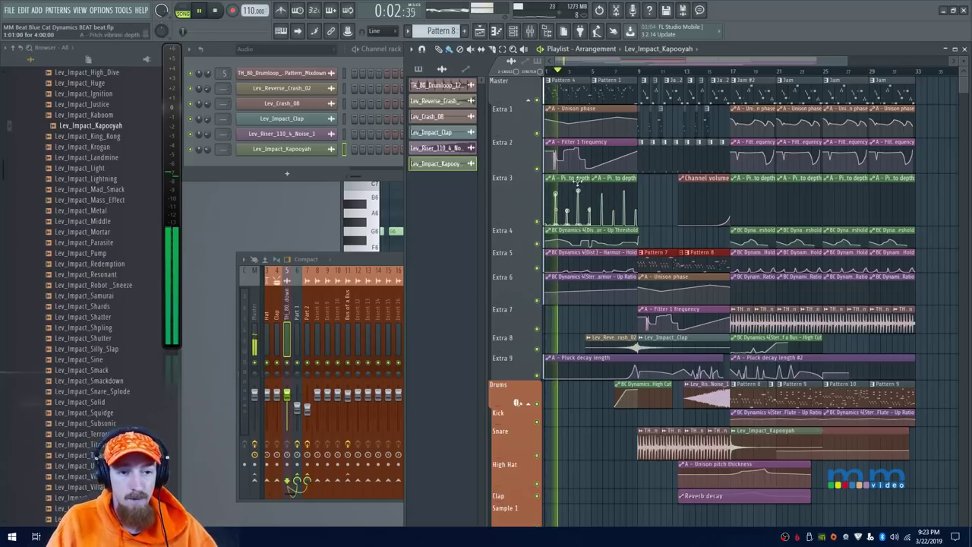
scroll(621, 176, up, 2)
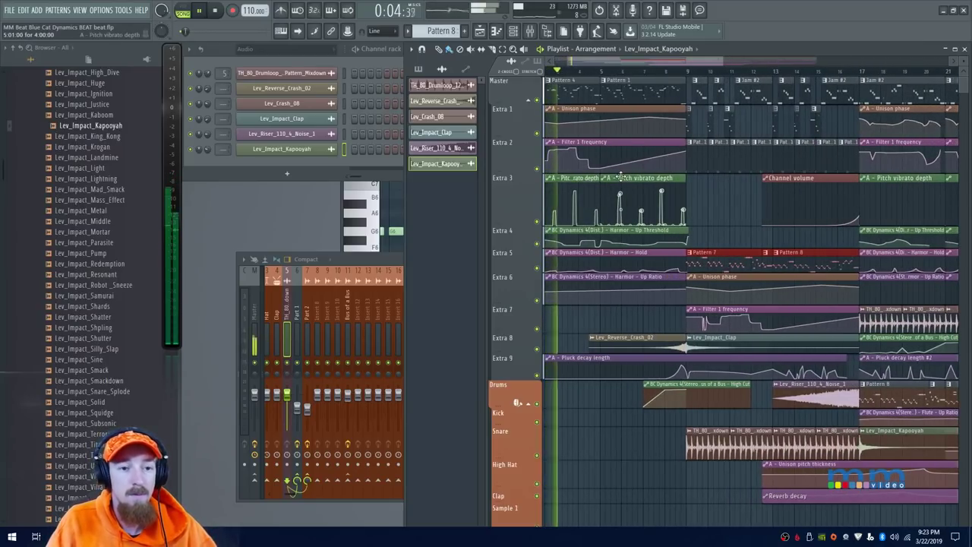
drag(700, 185, 680, 189)
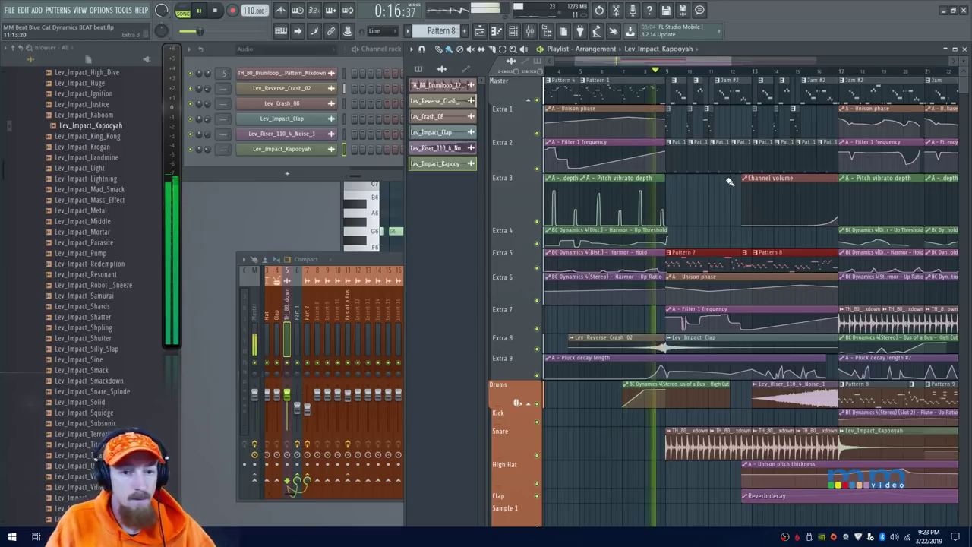
drag(727, 184, 679, 189)
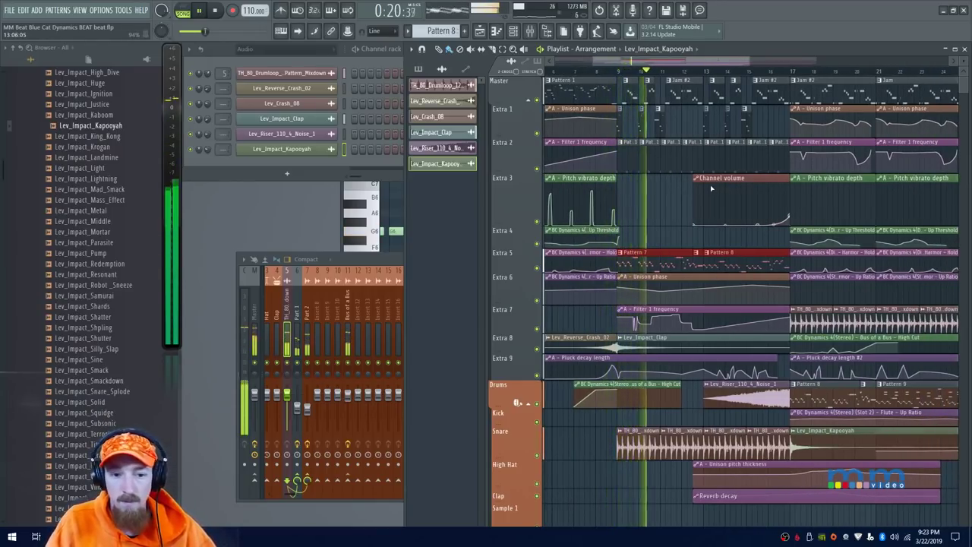
scroll(699, 191, right, 3)
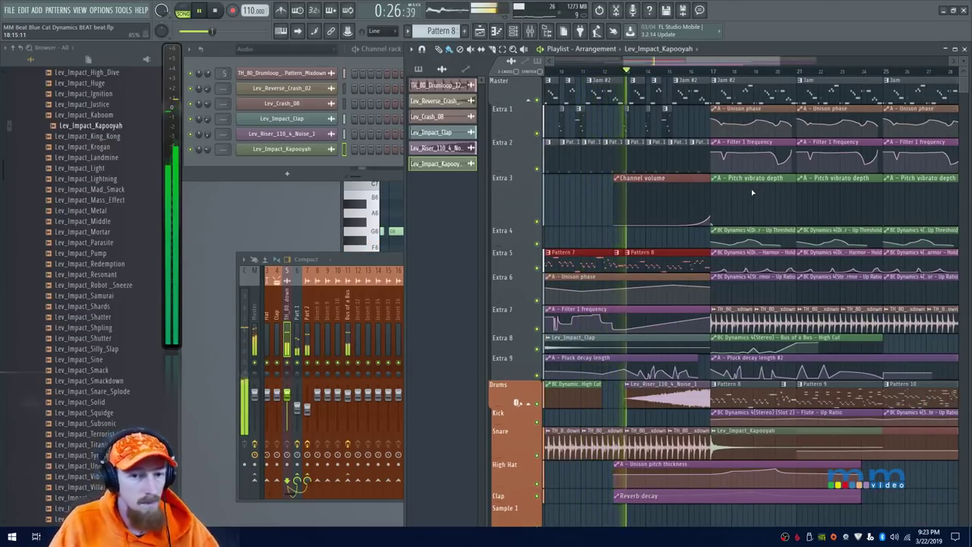
scroll(752, 192, right, 3)
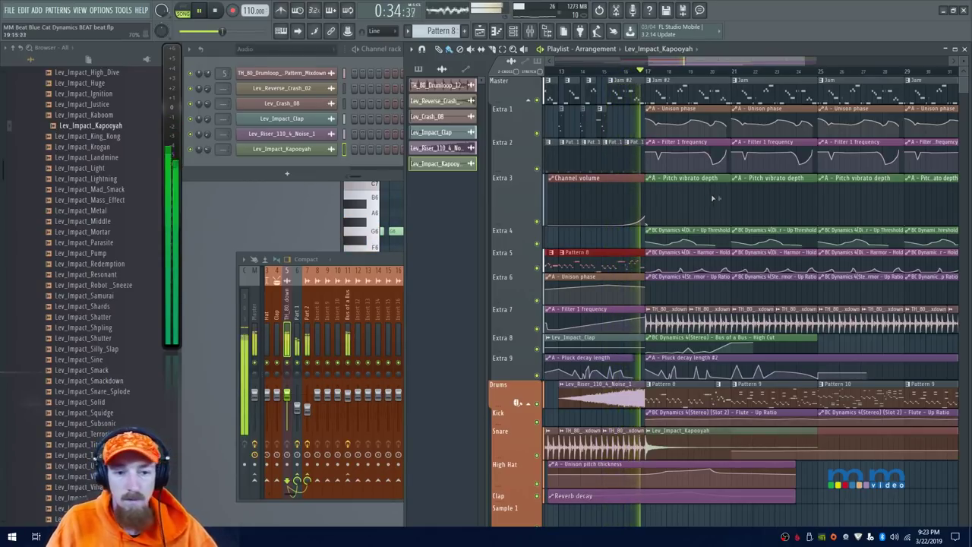
scroll(713, 198, right, 2)
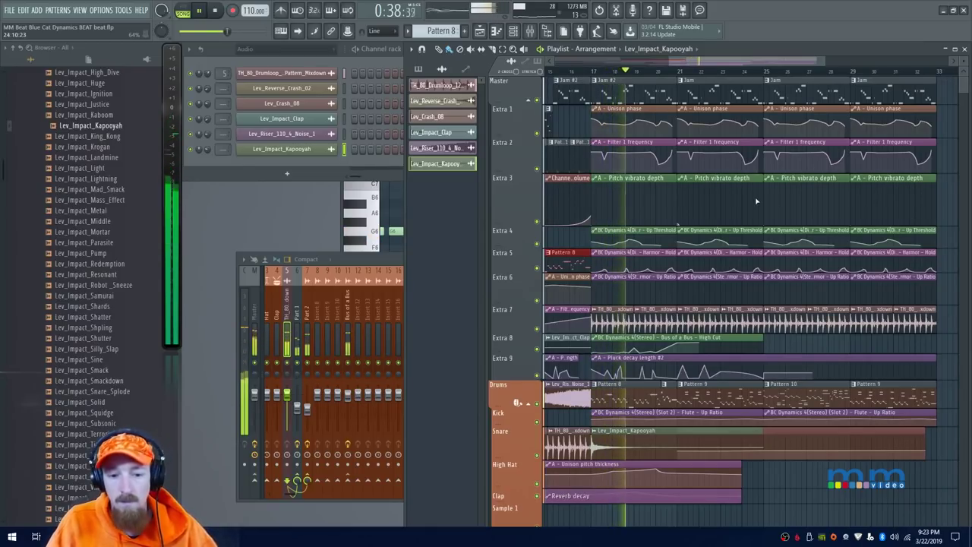
scroll(714, 199, right, 3)
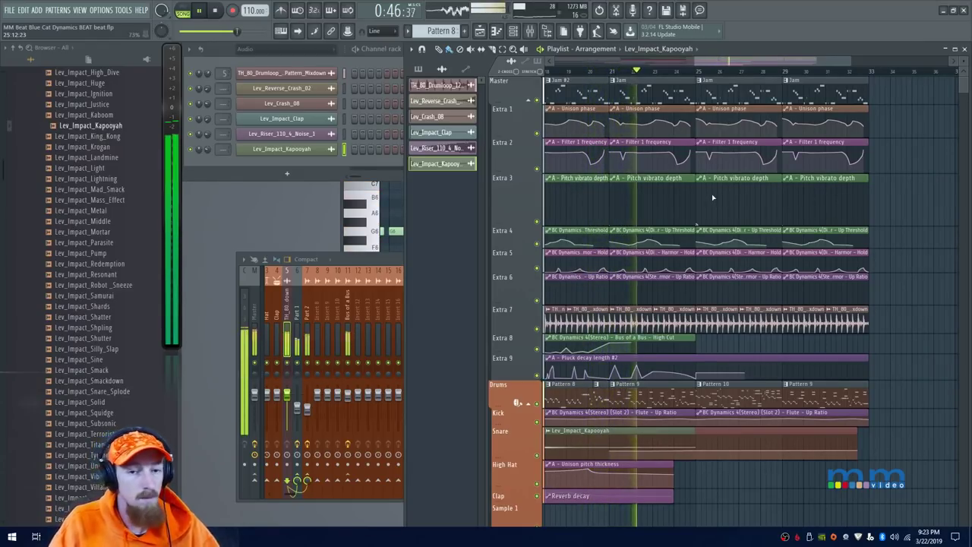
scroll(709, 195, right, 2)
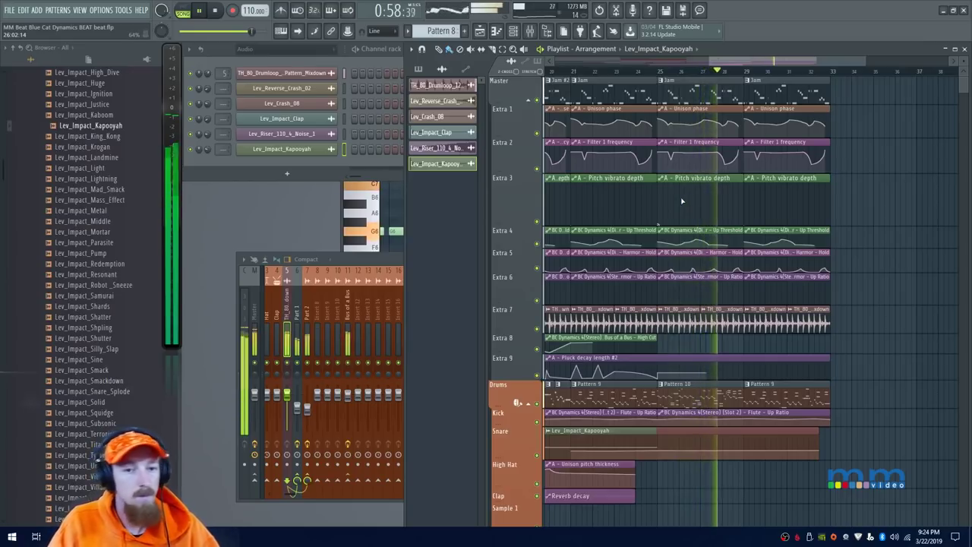
drag(794, 195, 718, 212)
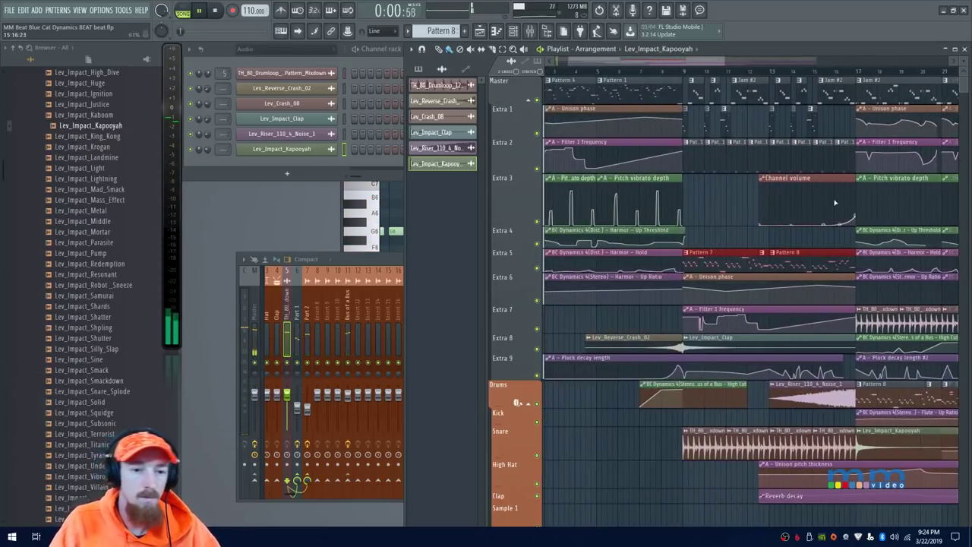
key(space)
Reduce the heights of the Extra 2 and Extra 3 playlist tracks and enlarge the view of the opening bars
scroll(768, 194, down, 3)
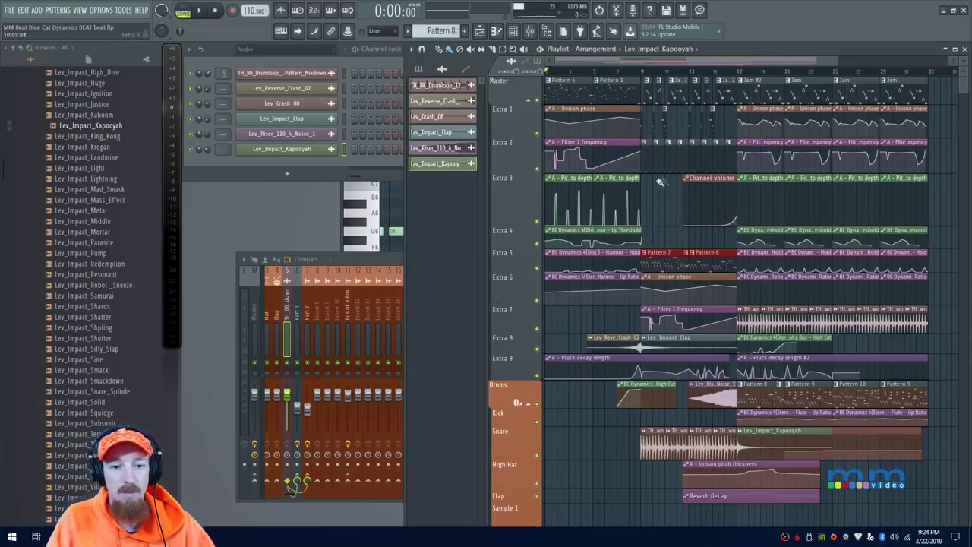
drag(521, 174, 521, 166)
drag(508, 213, 511, 200)
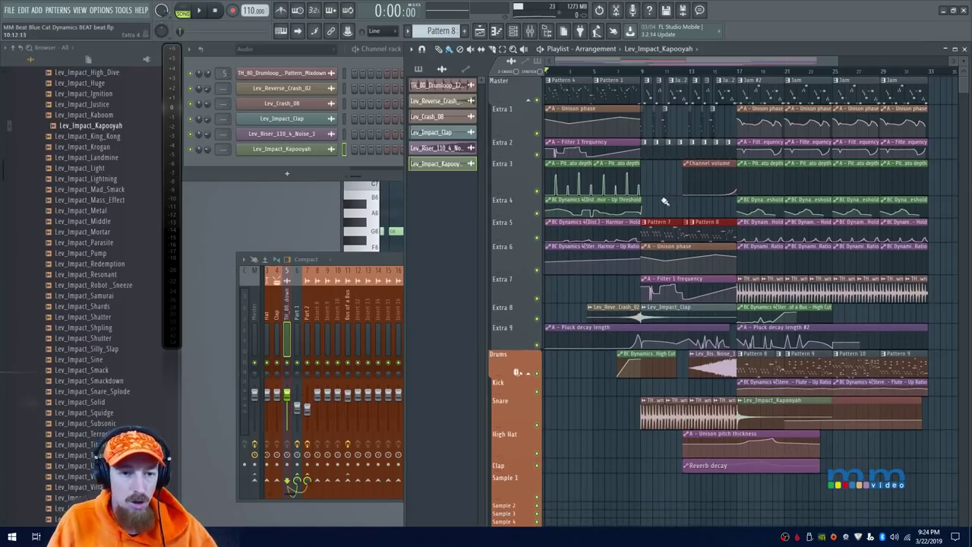
scroll(665, 200, up, 4)
drag(664, 192, 786, 228)
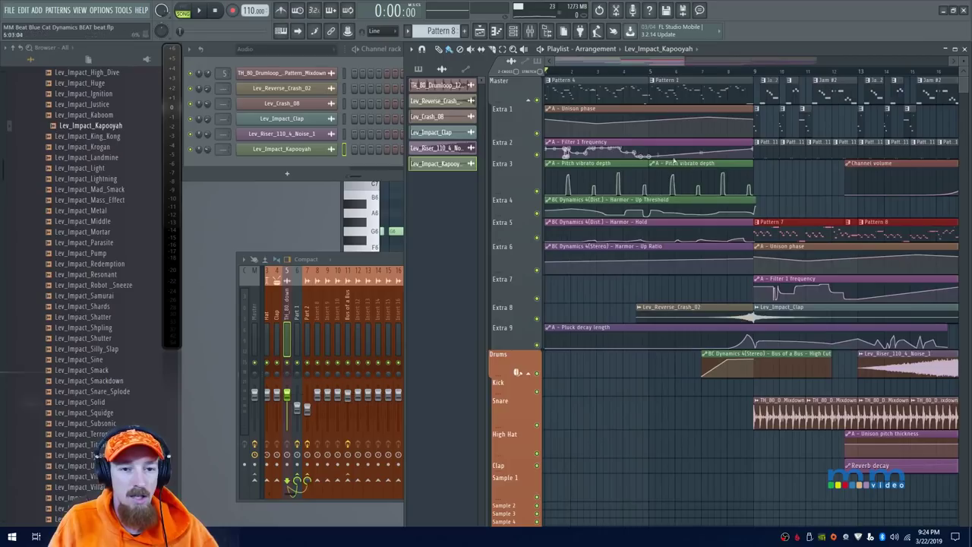
Select the Harmor mixer track holding the BC Dynamics 4 (Dist.) and (Stereo) effects, and audition the song's opening bars twice
click(366, 262)
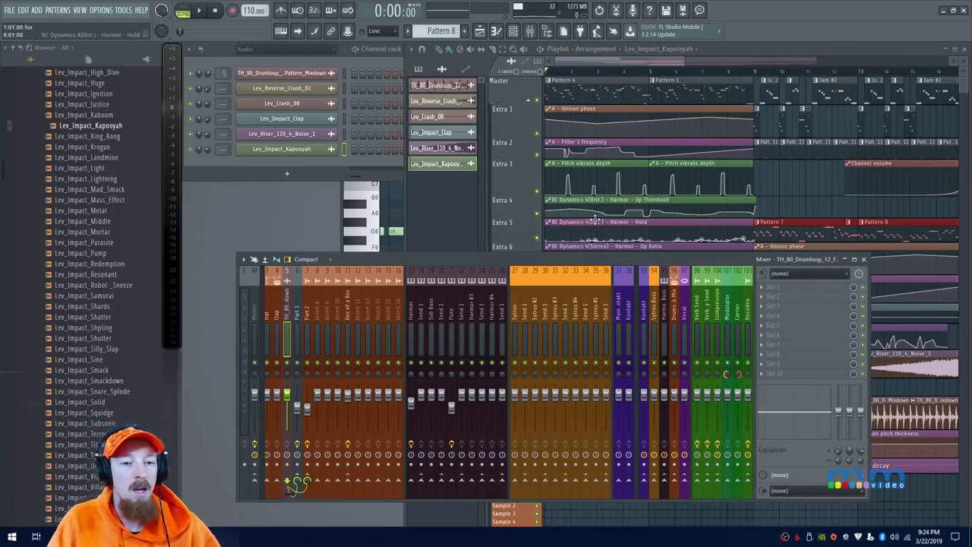
click(582, 79)
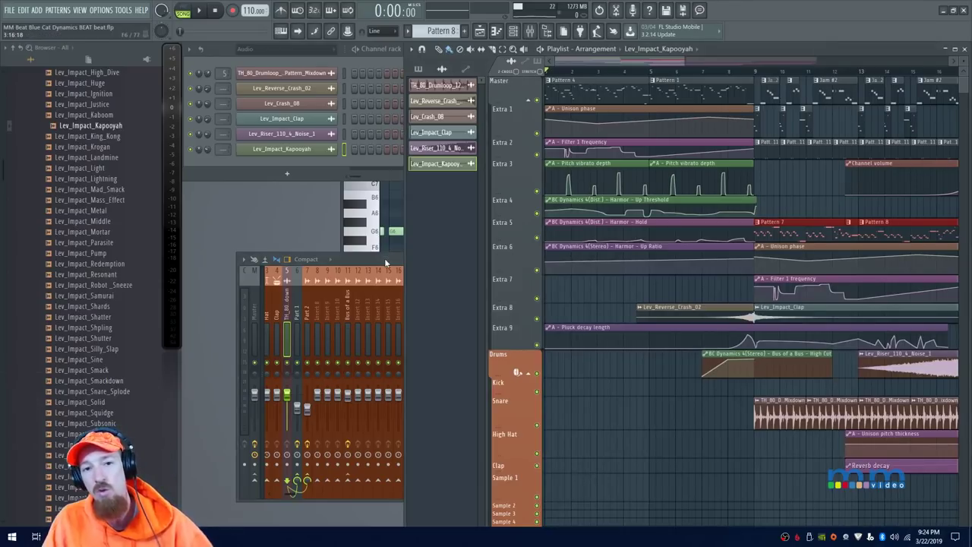
click(363, 266)
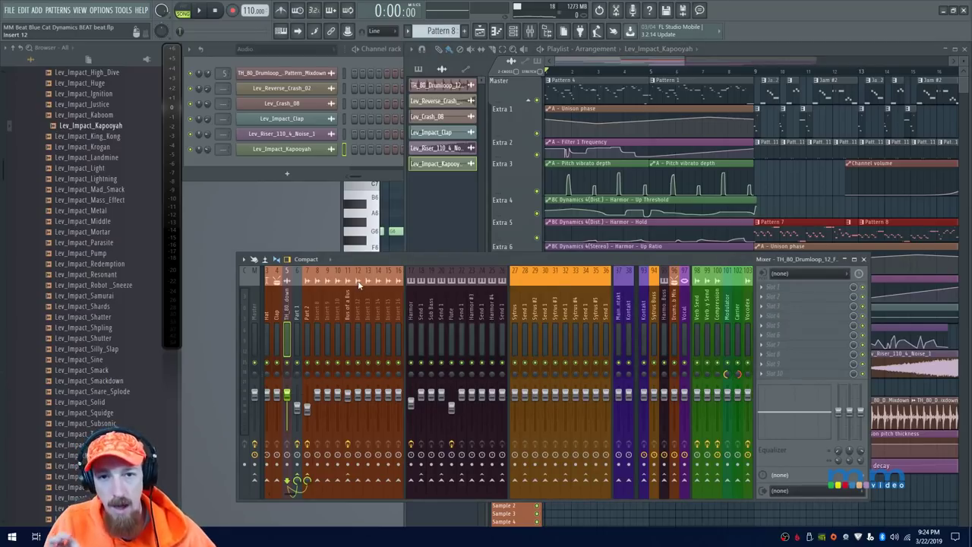
click(412, 296)
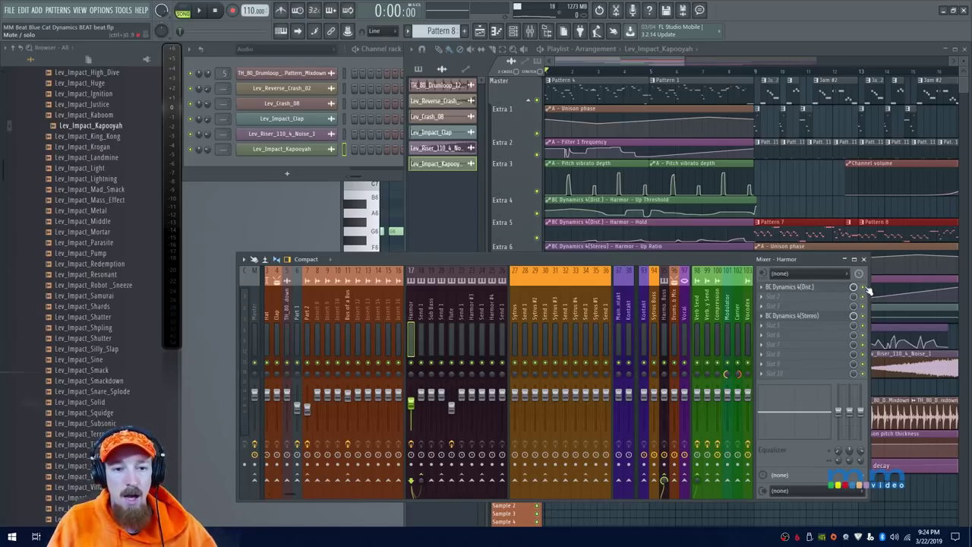
key(space)
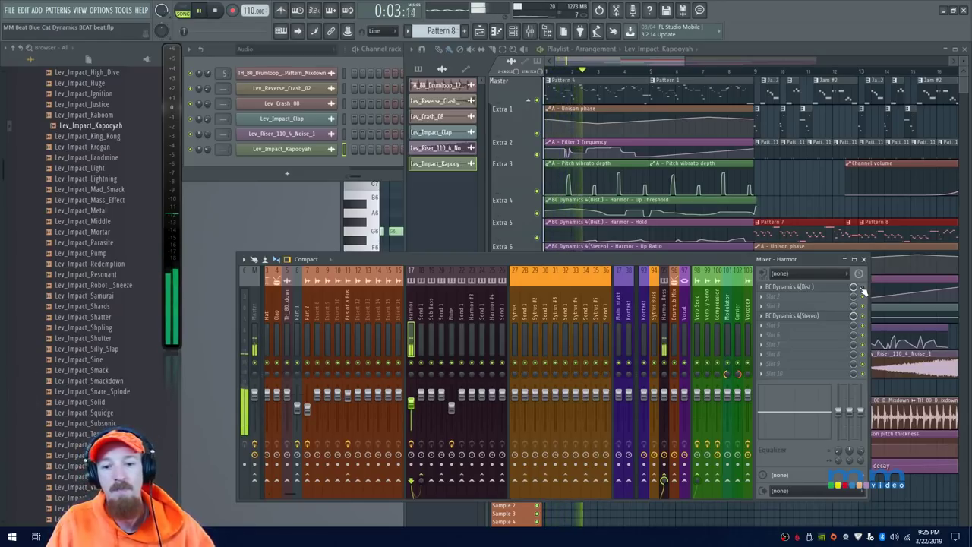
key(space)
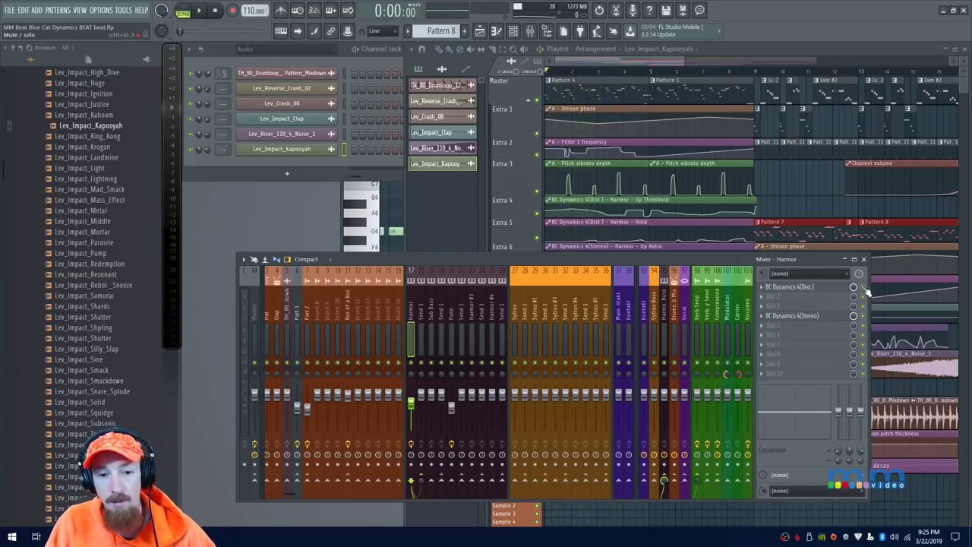
key(space)
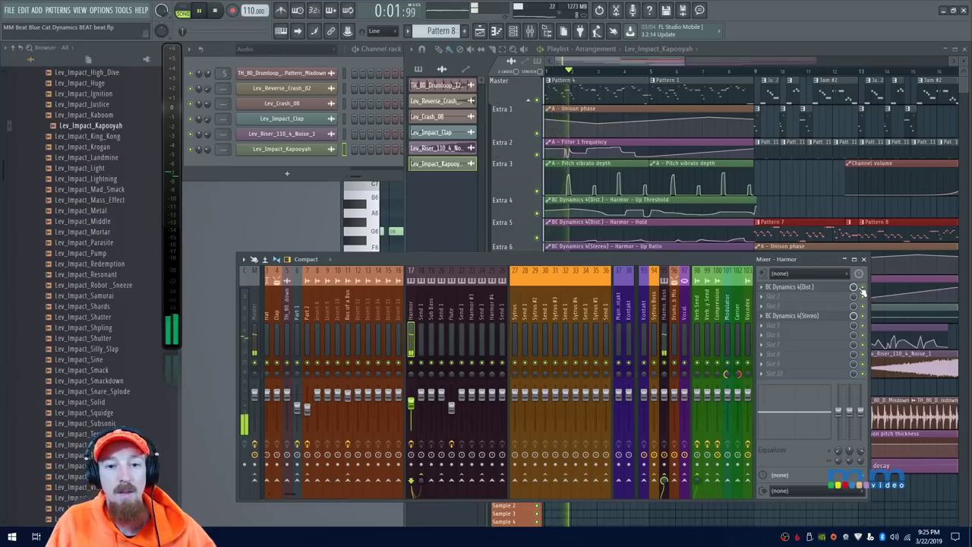
key(space)
Select the BC Dynamics 4 Harmor clips for Up Threshold, Hold and Up Ratio on Extra 4, 5 and 6
drag(580, 107, 668, 217)
drag(560, 218, 644, 350)
drag(582, 234, 601, 251)
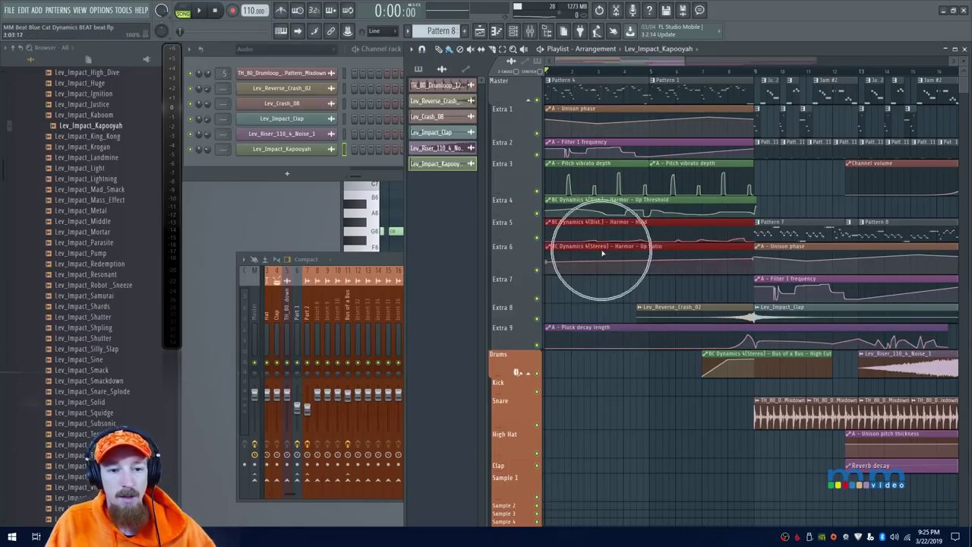
drag(571, 208, 585, 260)
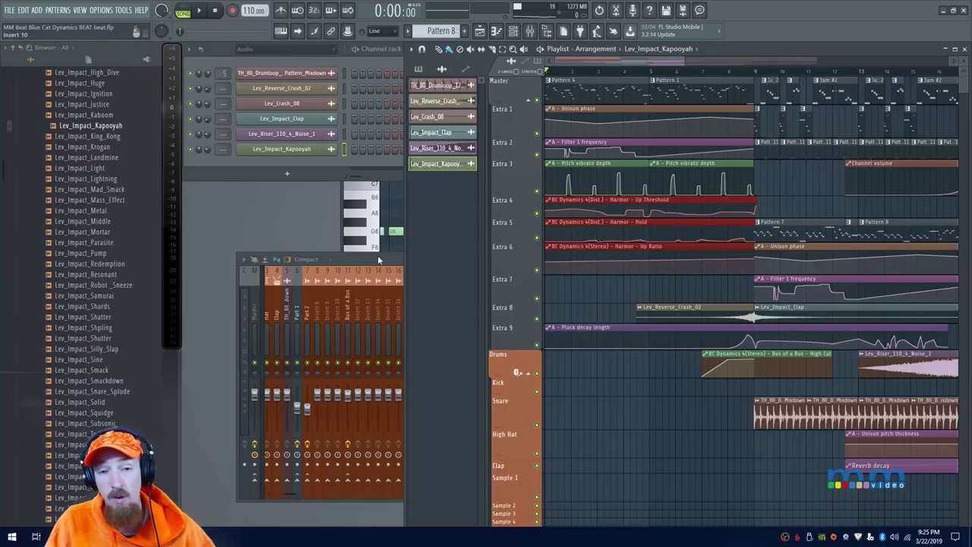
Open BC Dynamics 4 (Dist.) on the Harmor mixer track, examine its Hold control, and close the plugin
click(388, 259)
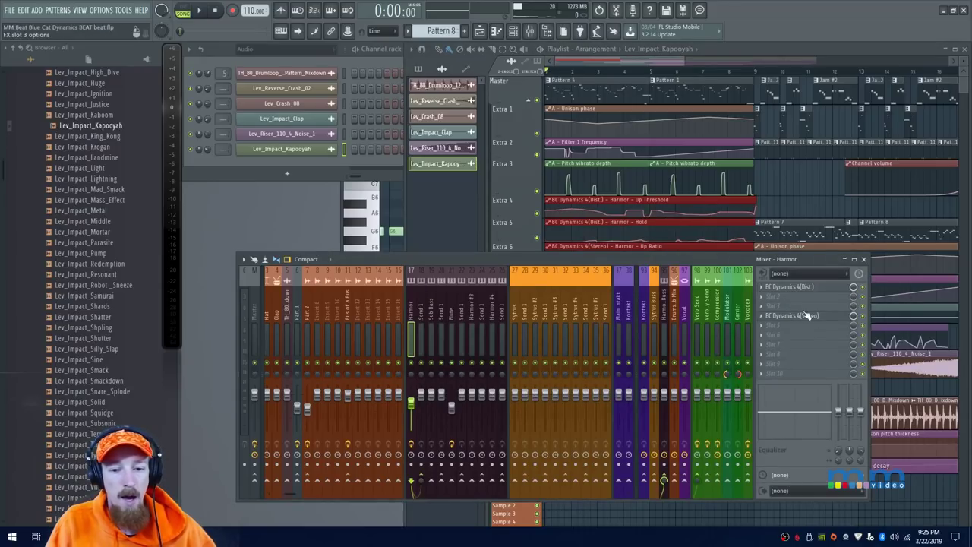
click(797, 287)
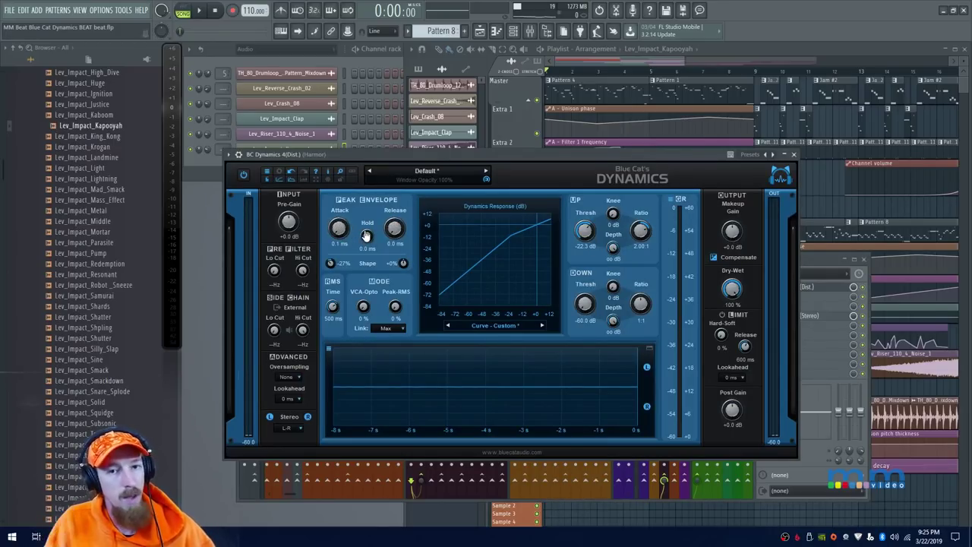
click(795, 155)
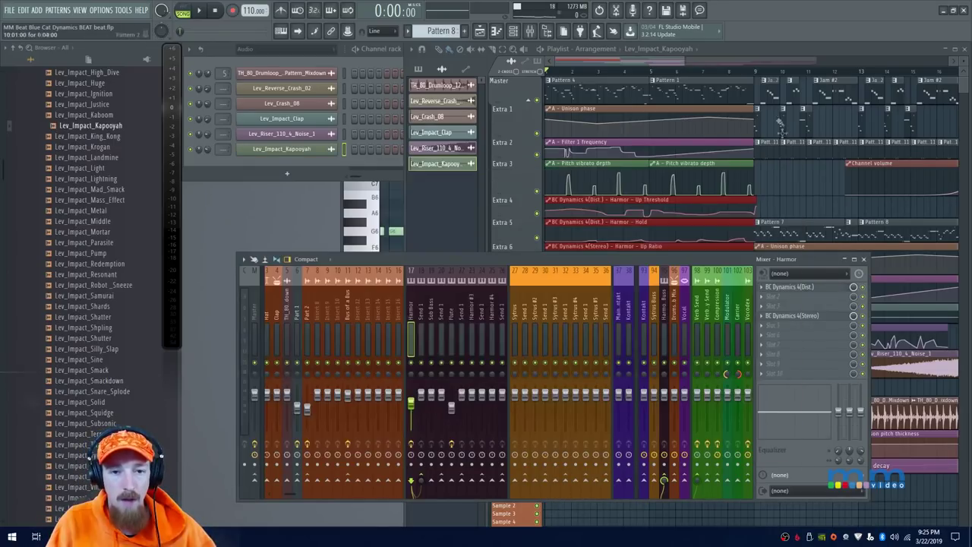
Place the playhead late in bar 6 and select the Pluck decay length automation clip on Extra 9
click(696, 72)
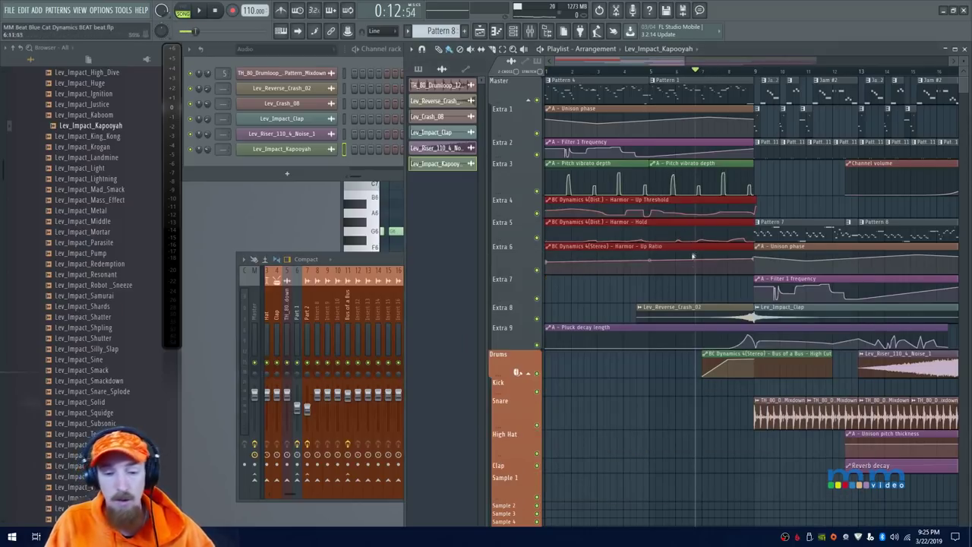
click(723, 341)
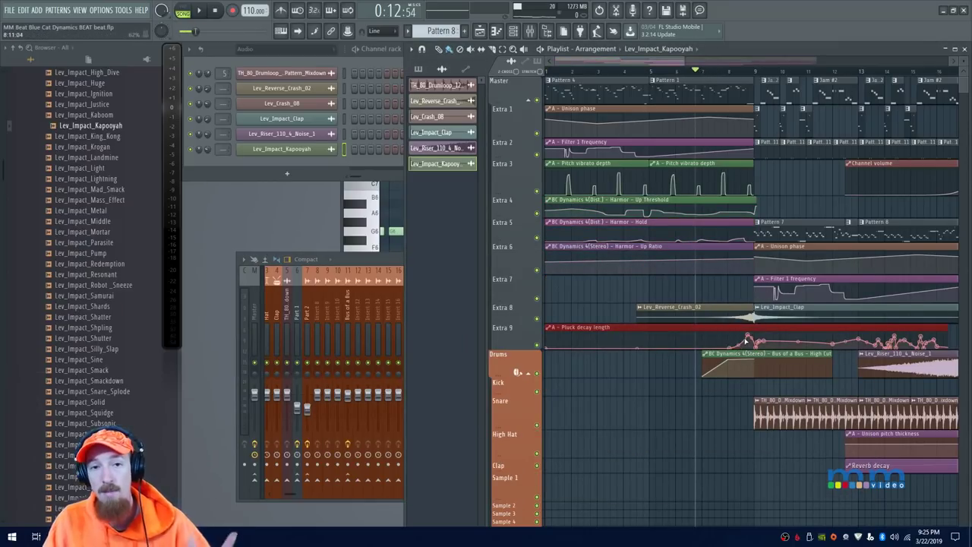
drag(816, 329, 685, 321)
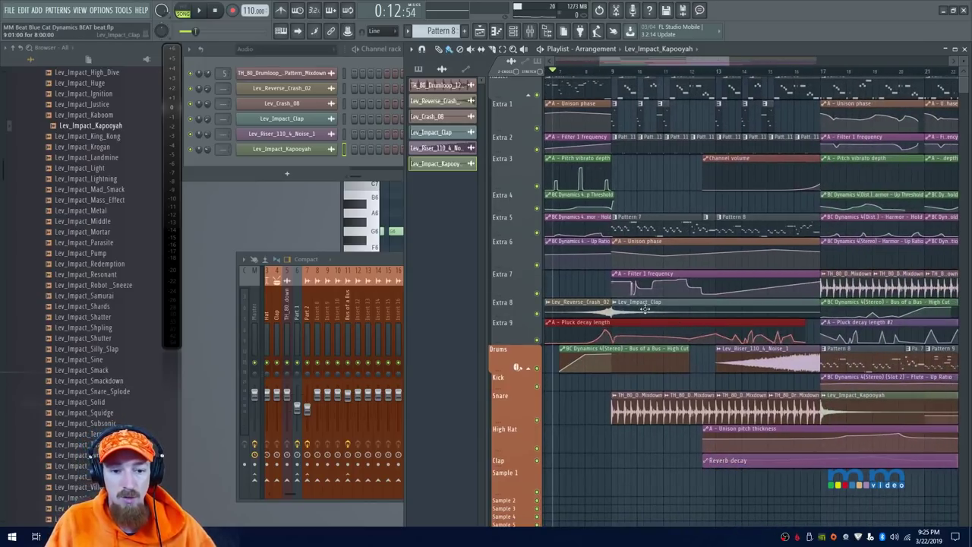
Enlarge the Extra 5 track to show the Harmor Hold automation curve in detail, and start playback from bar 6
scroll(607, 237, up, 3)
scroll(660, 229, left, 2)
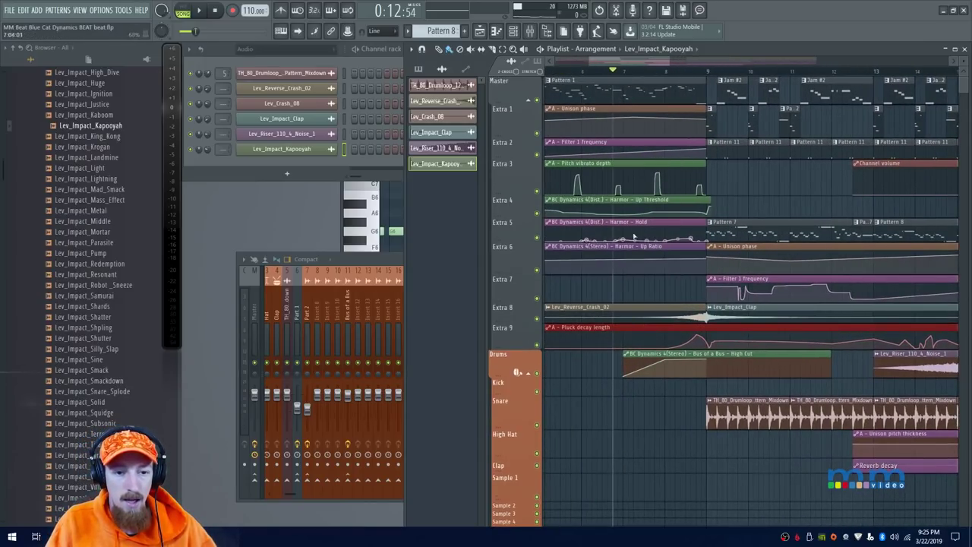
scroll(617, 240, up, 2)
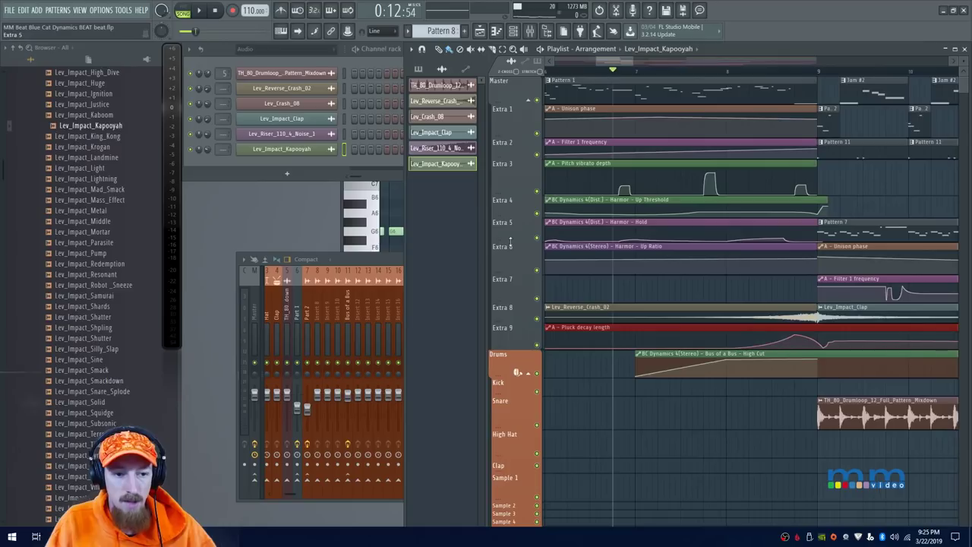
drag(511, 241, 511, 323)
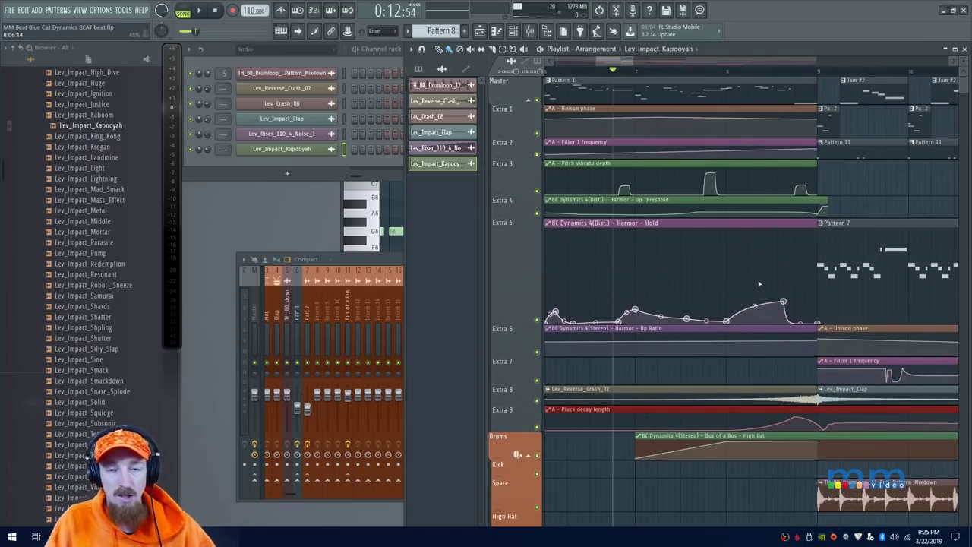
scroll(744, 265, right, 1)
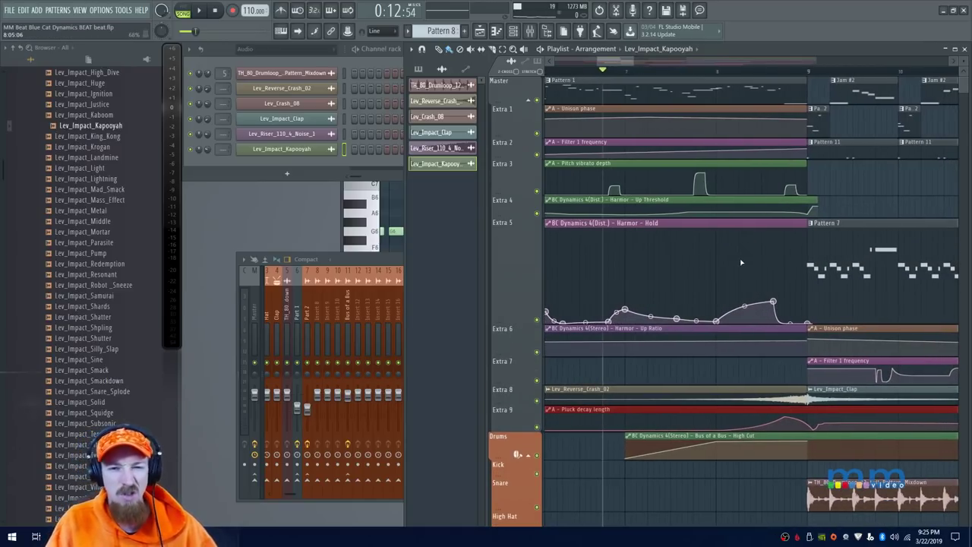
key(space)
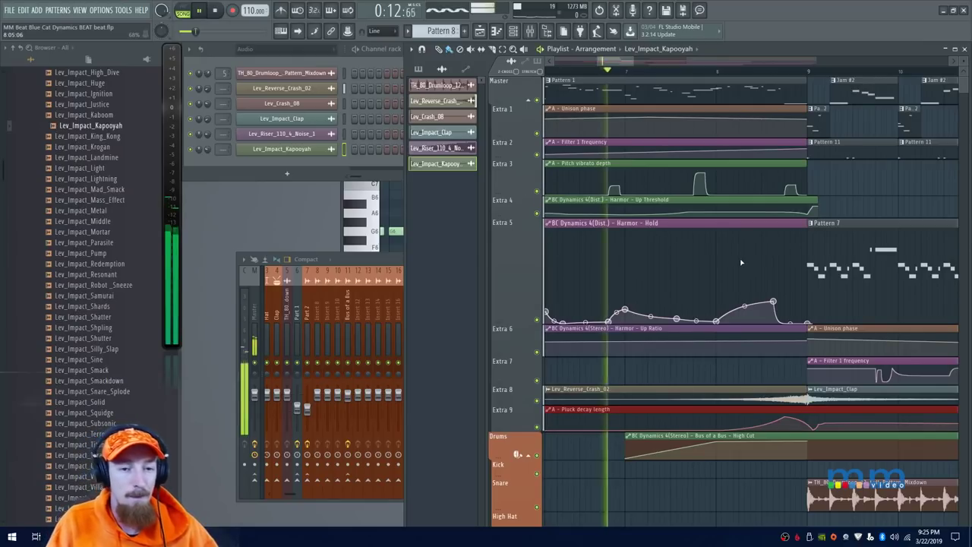
Play the song from bar 6 into bar 8 while following the Harmor Hold automation curve on Extra 5, and stop playback
key(space)
key(space)
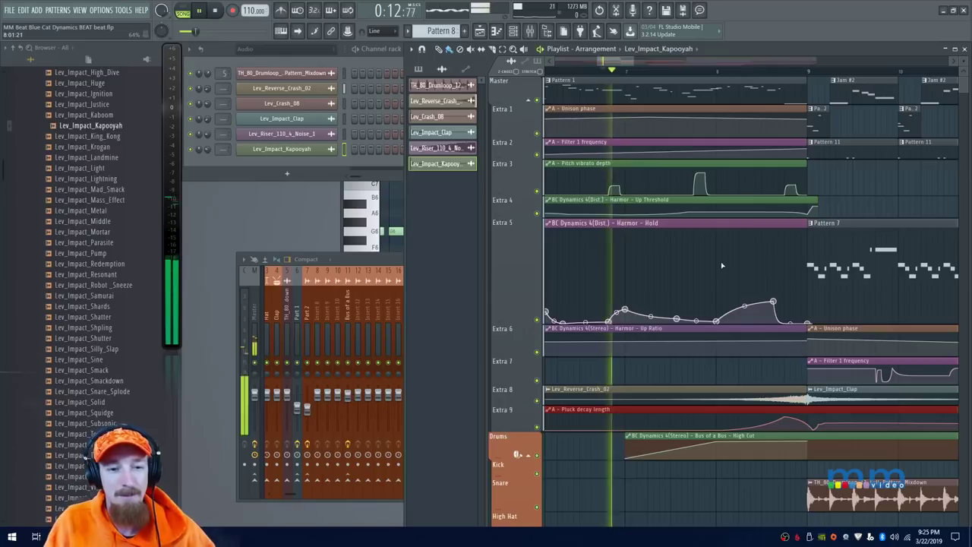
scroll(725, 265, down, 2)
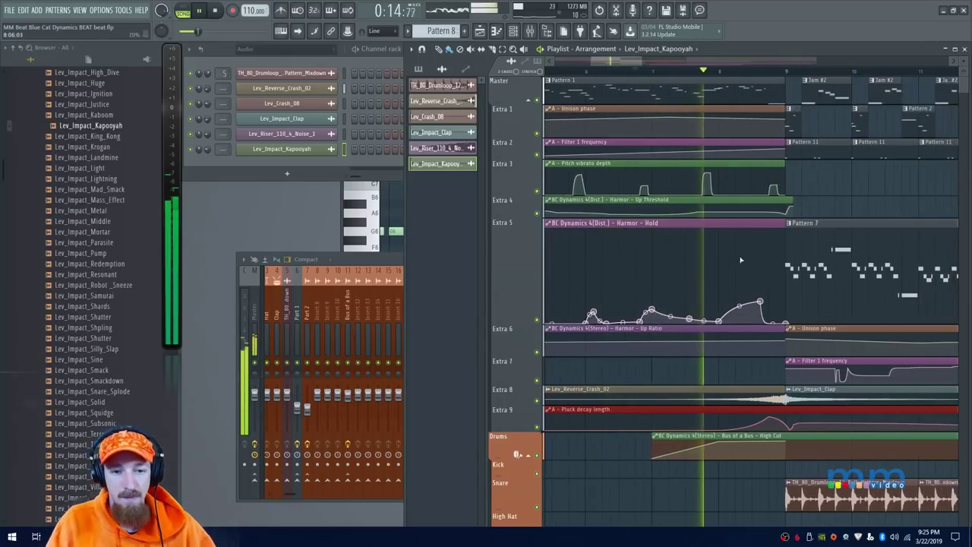
drag(740, 260, 660, 259)
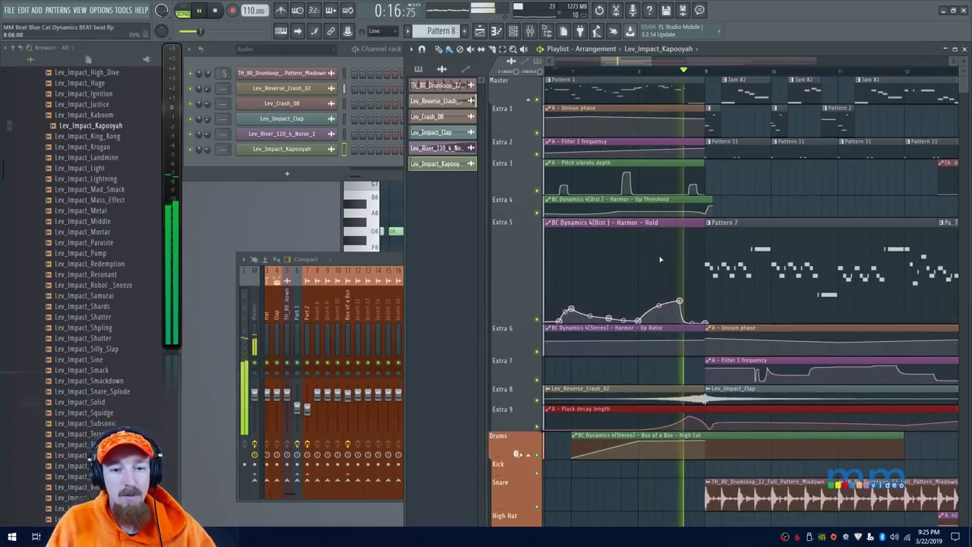
key(space)
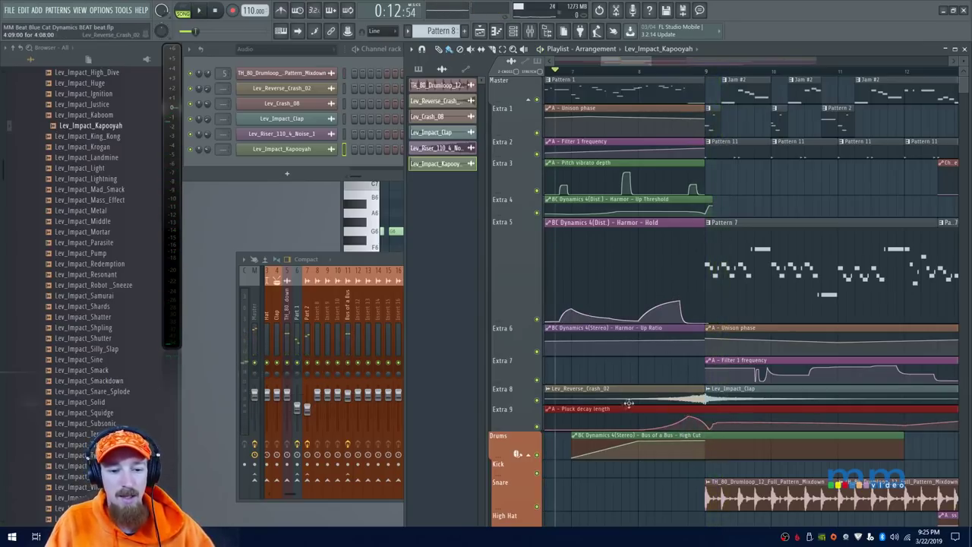
Survey the whole arrangement and the Harmor mixer track's effects, and return the playhead to the start of the song
scroll(680, 403, down, 4)
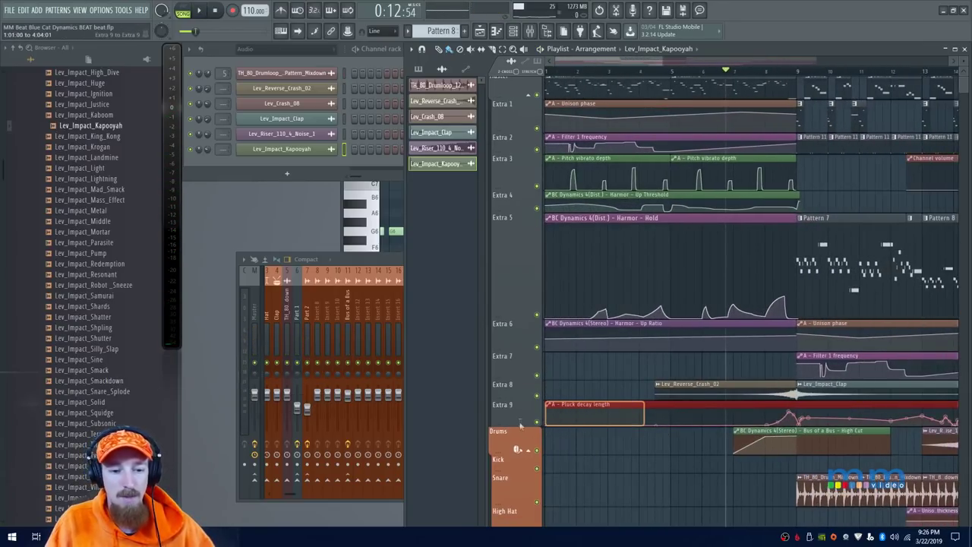
scroll(865, 379, right, 10)
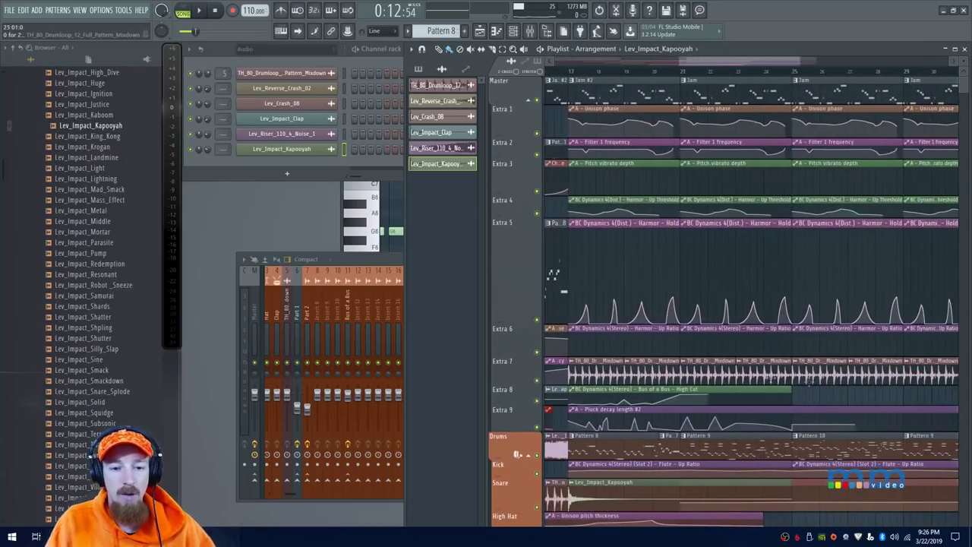
scroll(747, 370, down, 4)
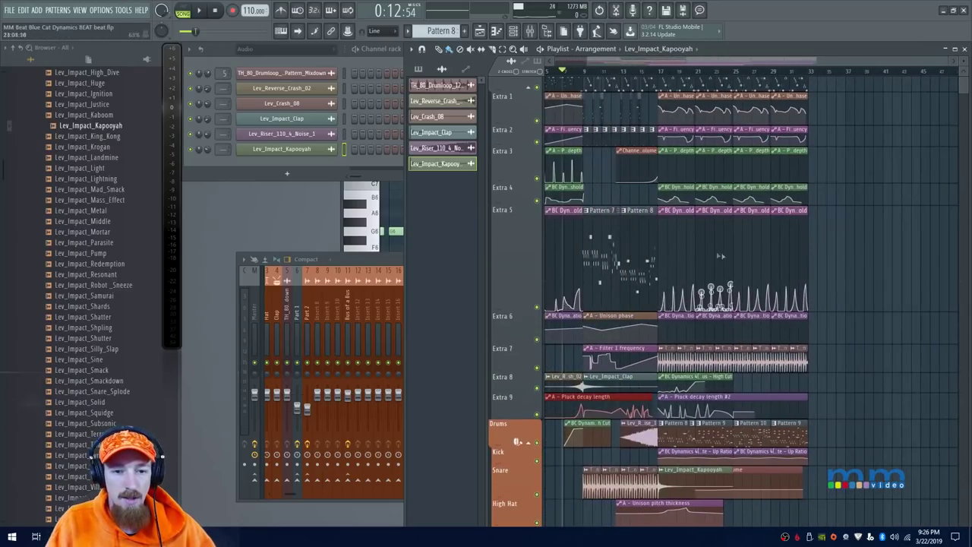
click(365, 279)
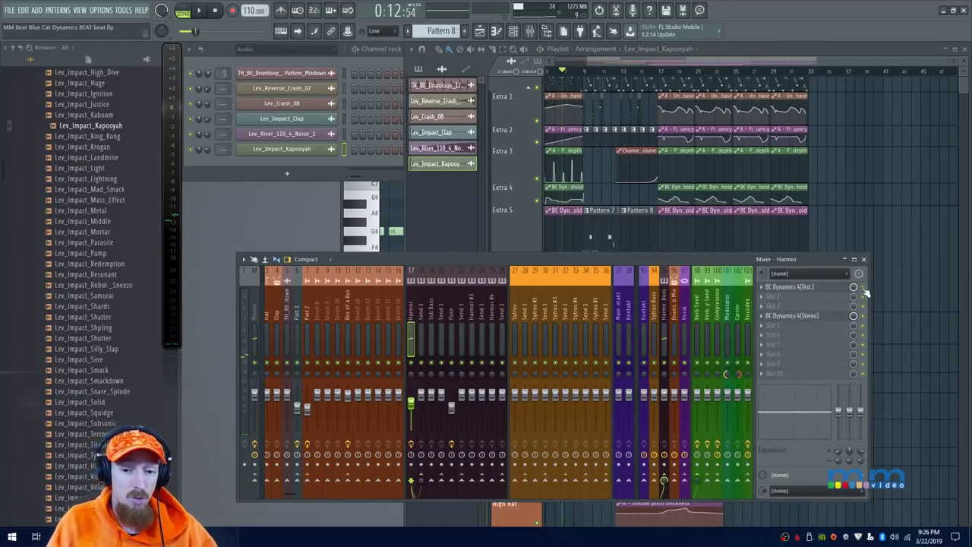
drag(577, 72, 534, 79)
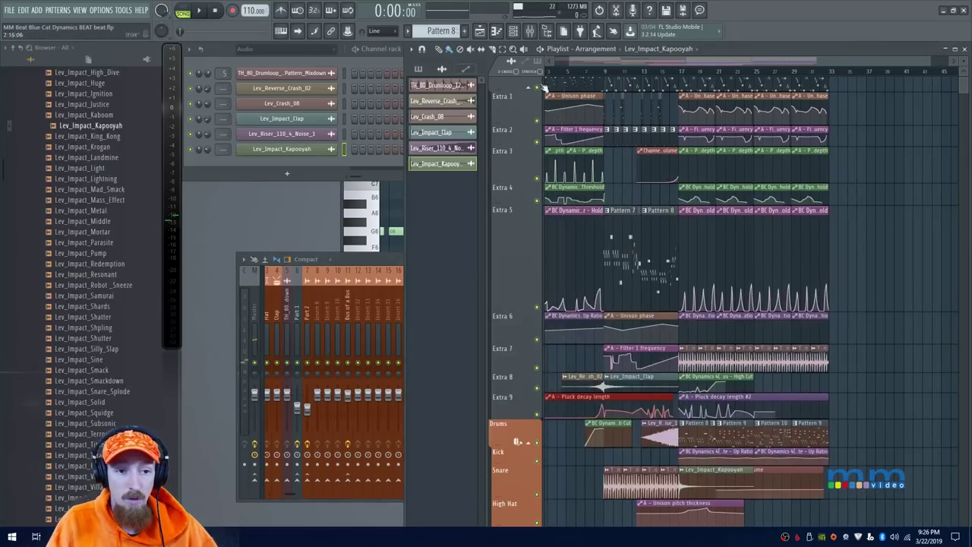
Open BC Dynamics 4 (Stereo) on the Harmor mixer track, examine its dynamics response and settings, and close the plugin
click(384, 263)
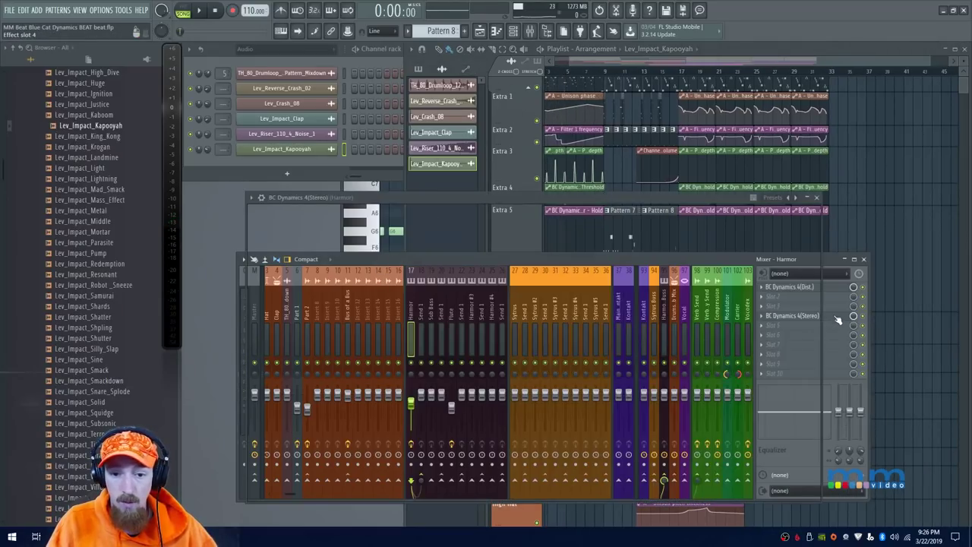
click(833, 318)
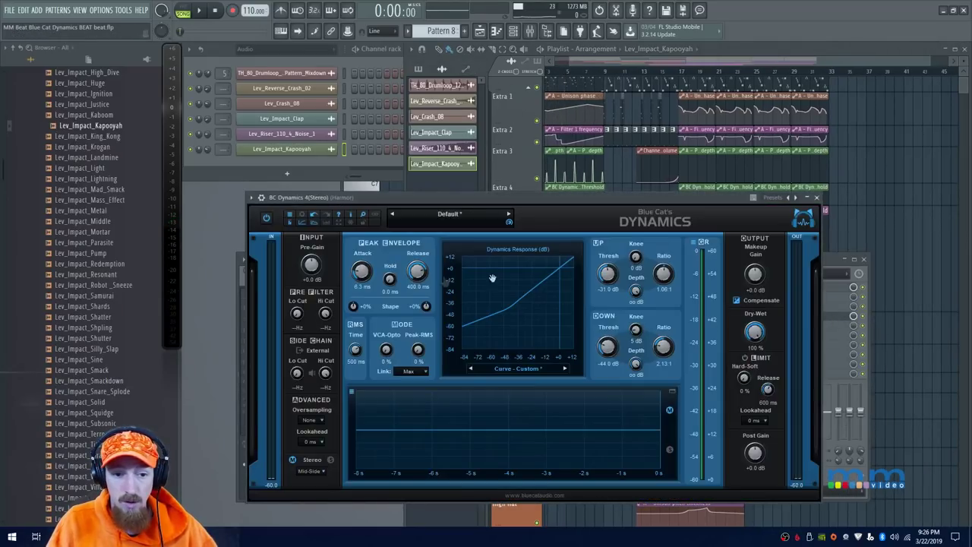
click(818, 198)
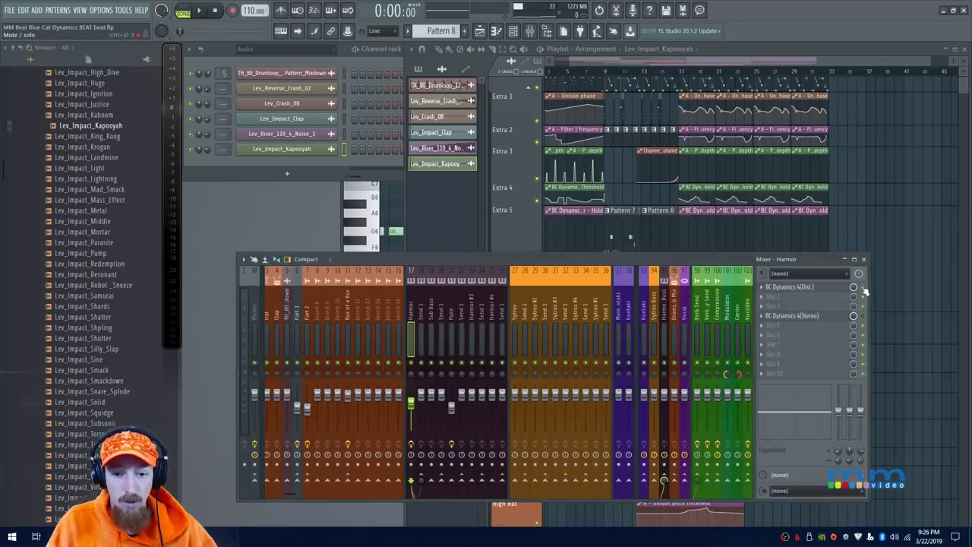
Play the Jam section from bar 17 while examining the Harmor mixer track's effect slots, and stop playback
key(space)
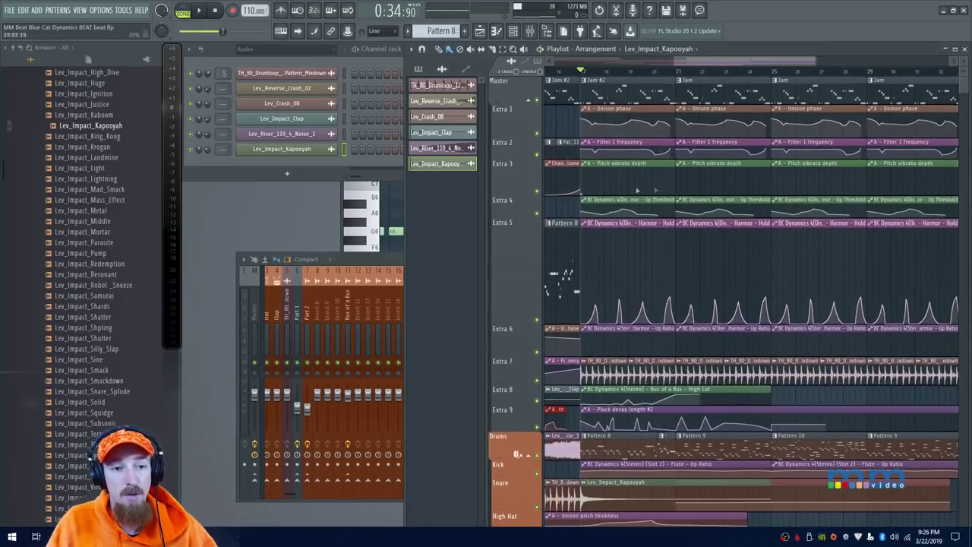
key(space)
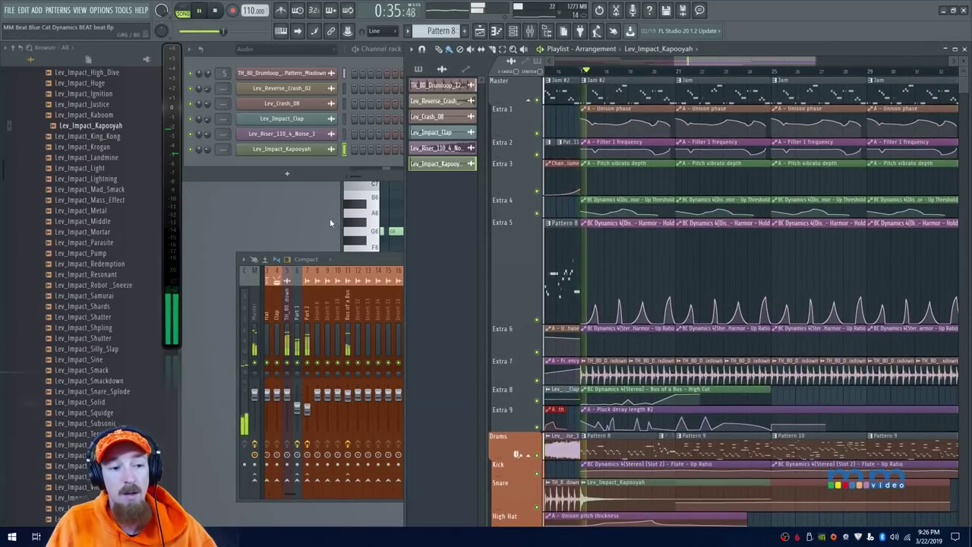
click(388, 259)
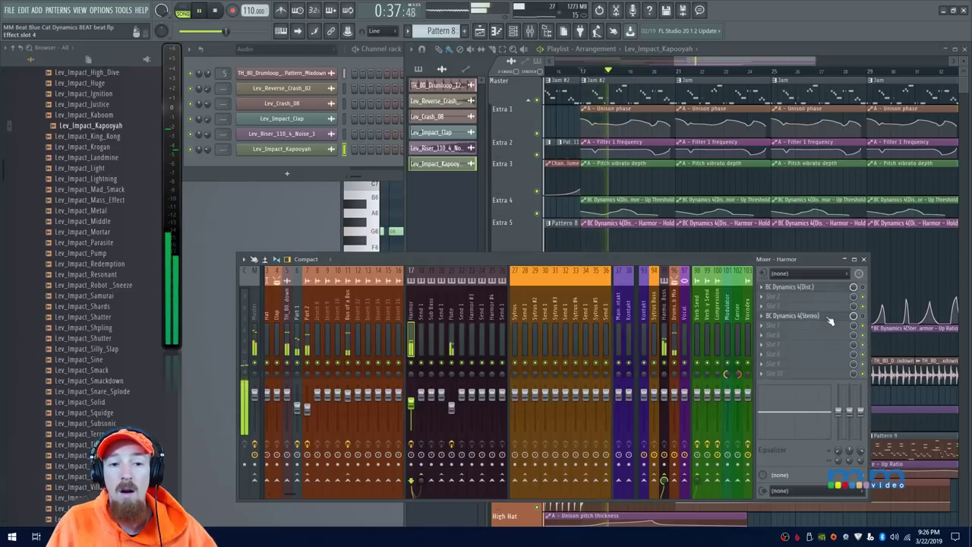
key(space)
click(818, 215)
Place the playhead at bar 25, play the section with the Harmor mixer track in view, and stop playback
drag(818, 215, 669, 209)
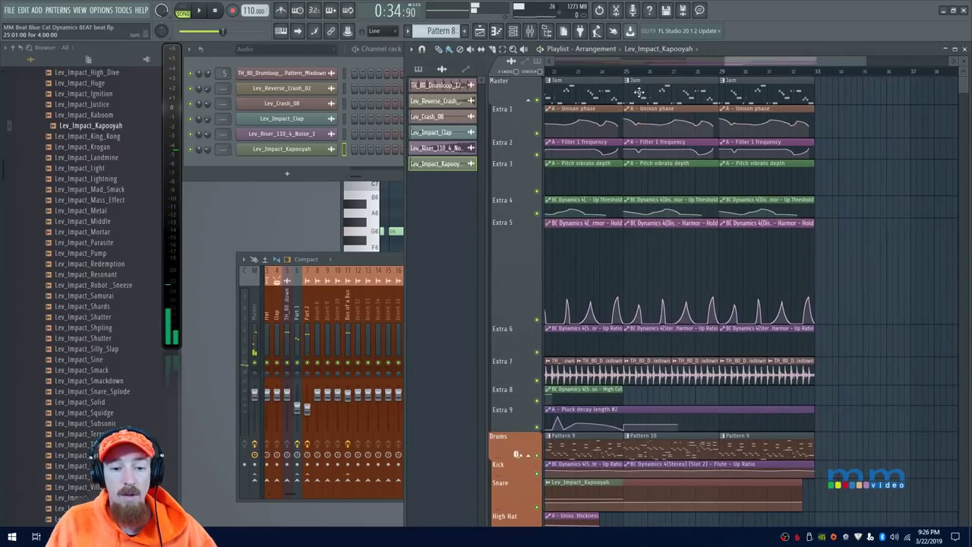
click(630, 74)
key(space)
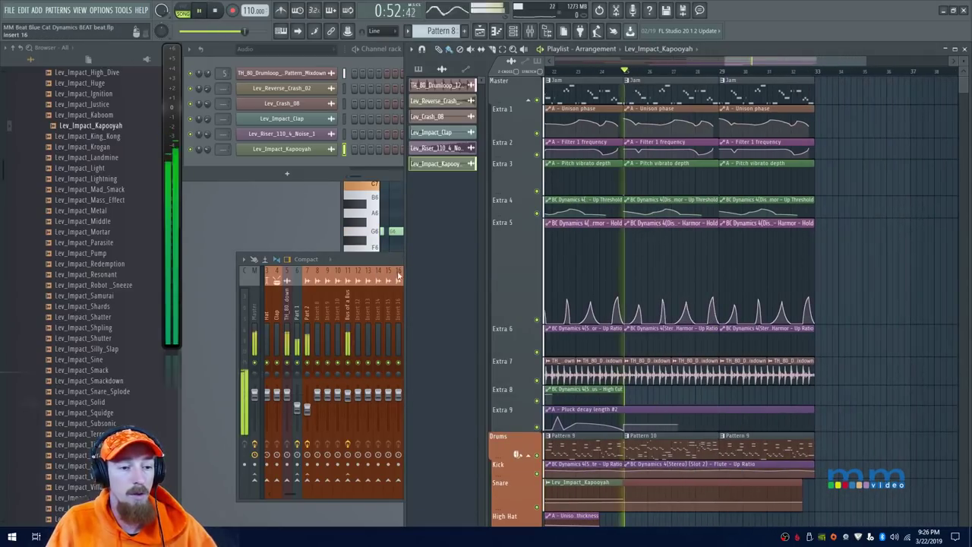
click(389, 262)
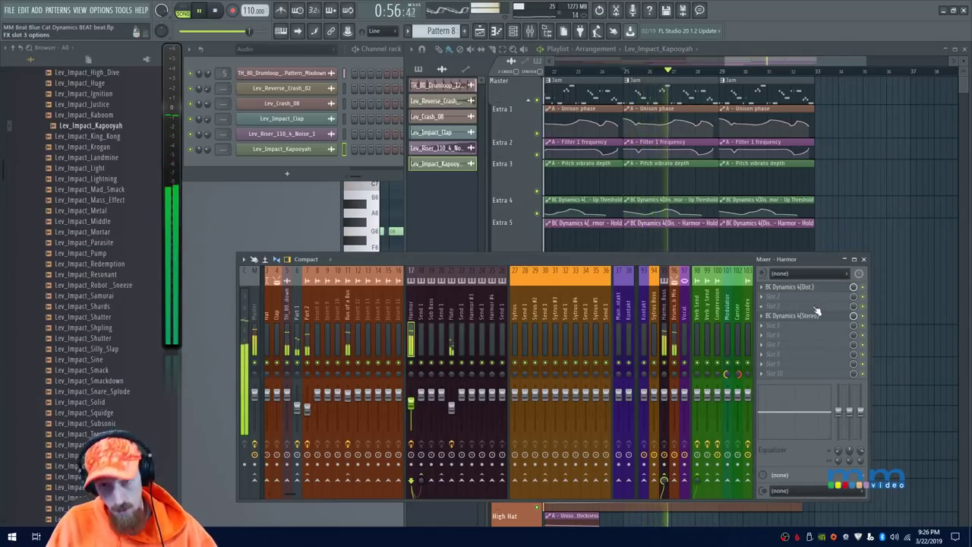
key(space)
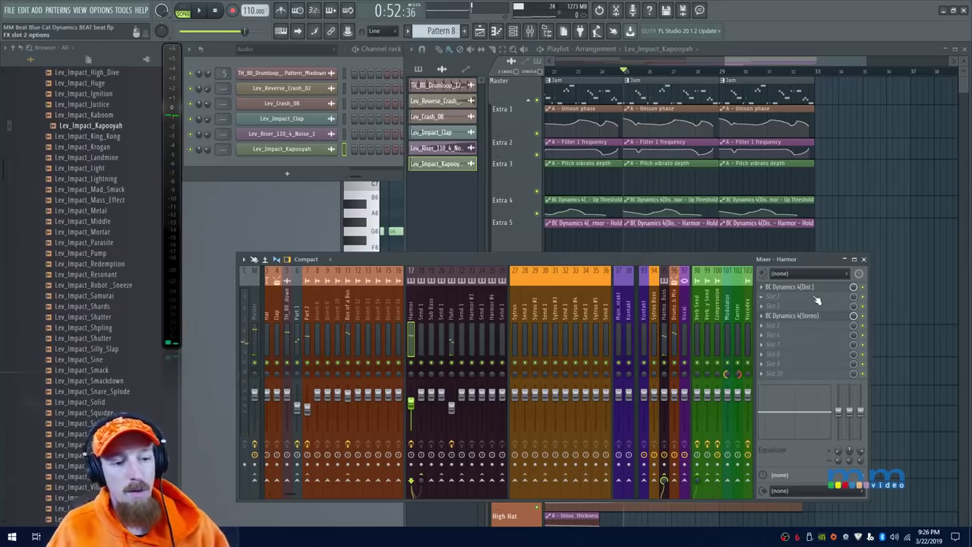
Select the Flute mixer track, examine its BC Dynamics 4 (Stereo) effect in slot 2, and return to the playlist
click(453, 306)
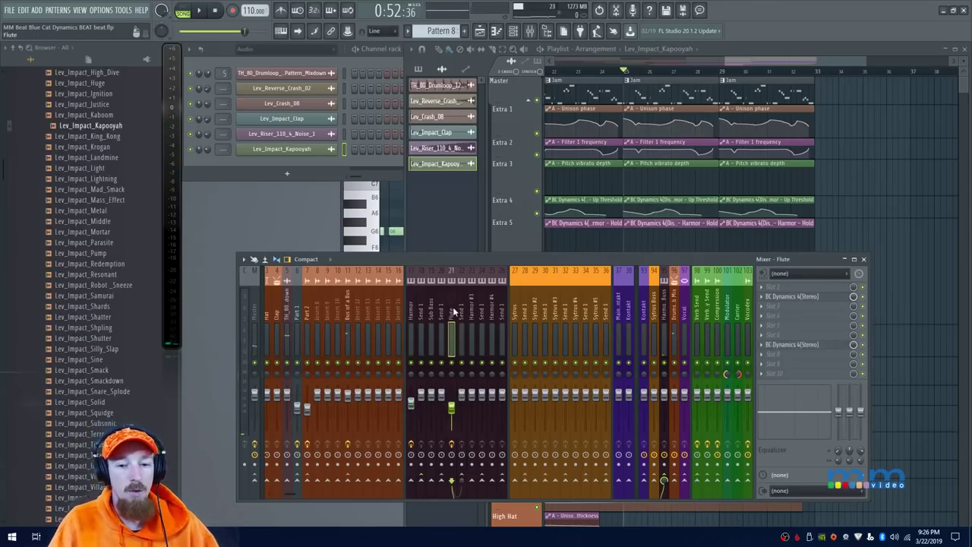
click(829, 299)
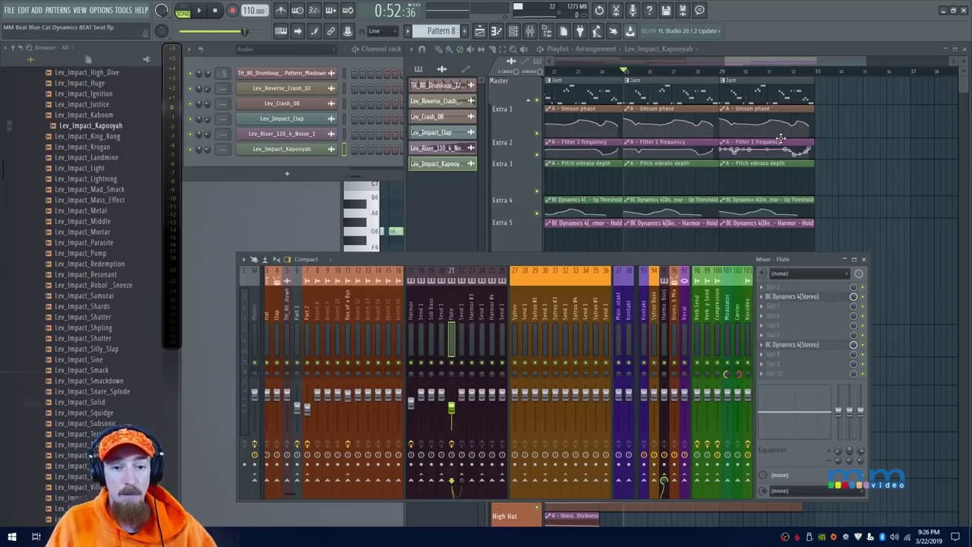
click(781, 137)
key(F5)
Place the playhead at bar 17 and select the BC Dynamics 4 Flute Up Ratio clip starting at bar 25 on the Kick track
scroll(710, 210, left, 1)
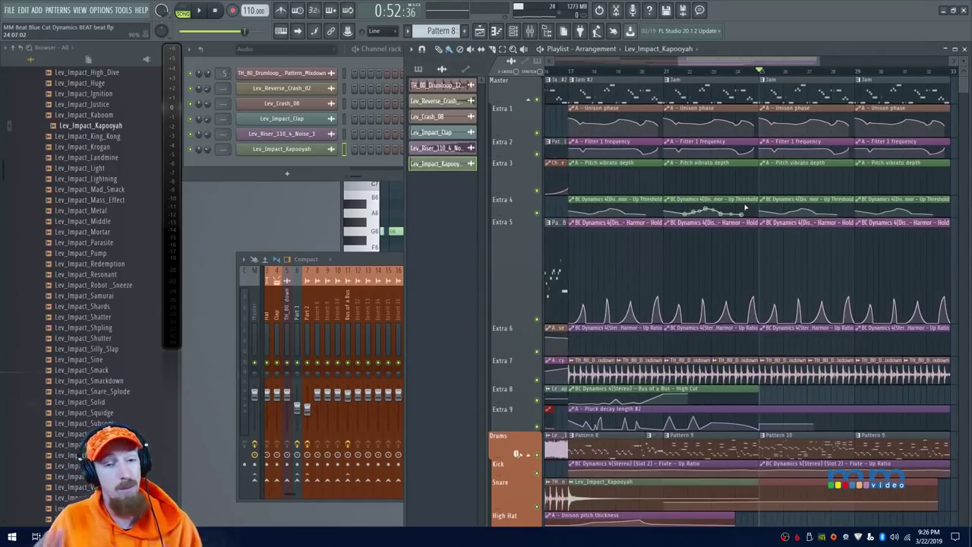
click(575, 74)
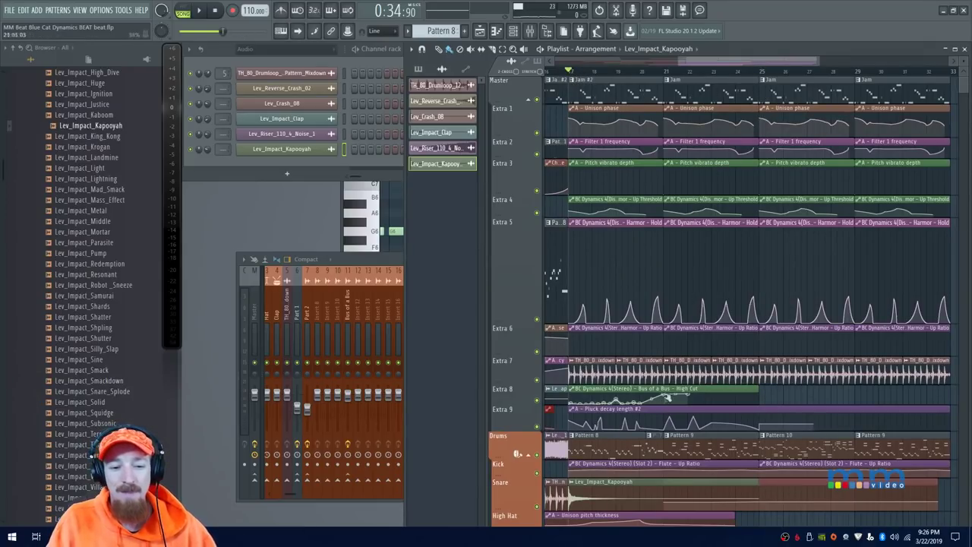
ctrl+scroll(753, 310, up, 1)
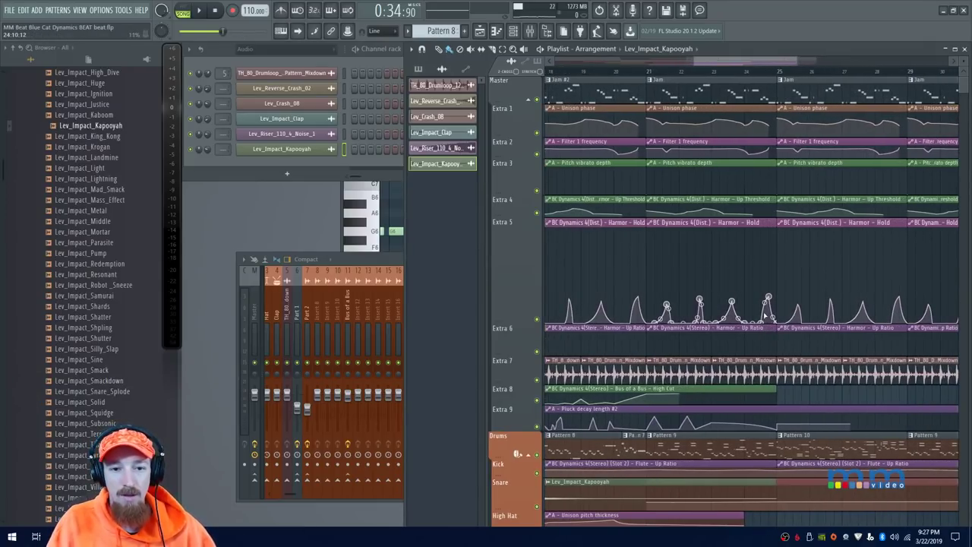
scroll(765, 315, down, 3)
drag(762, 292, 676, 250)
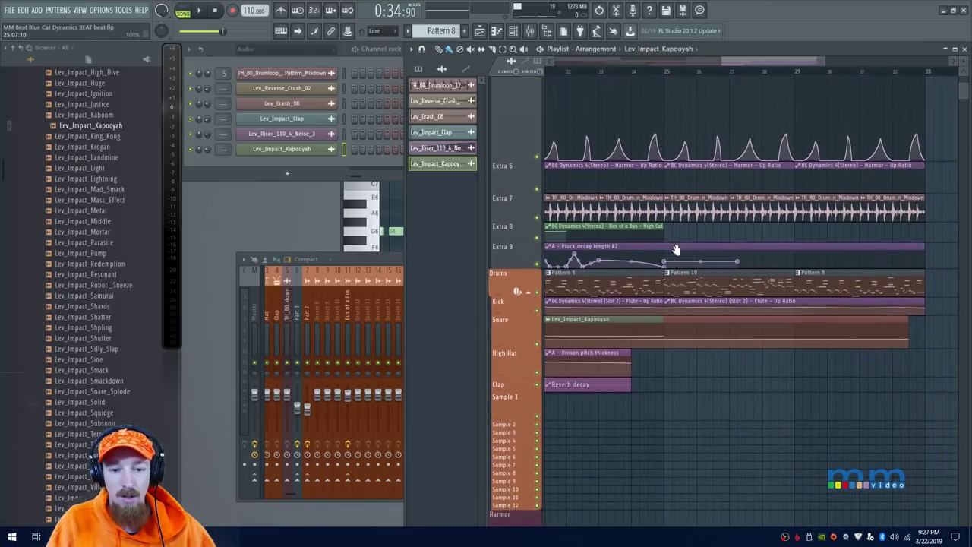
click(795, 303)
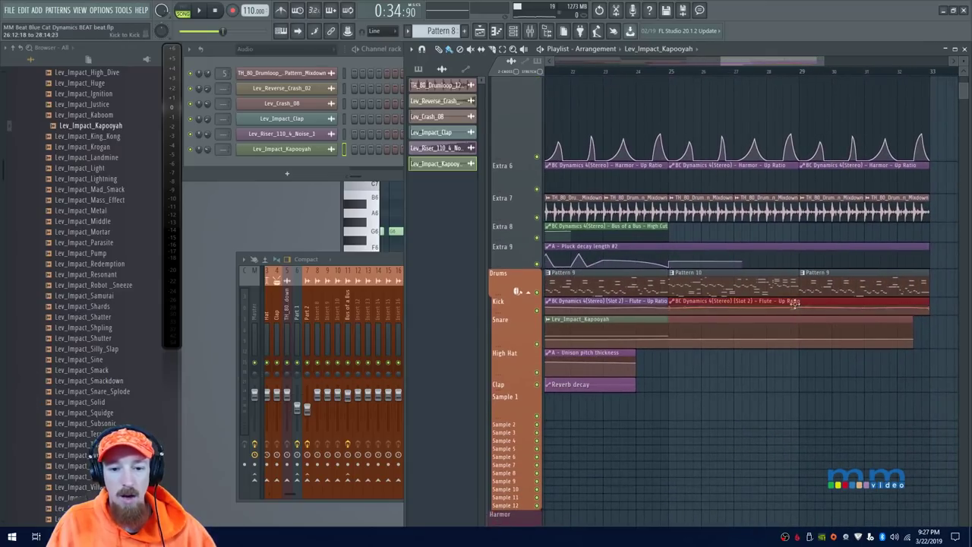
Enlarge the Kick track to show the Flute Up Ratio curves in detail, and also select the clip starting at bar 17
drag(521, 314, 522, 449)
drag(757, 375, 853, 396)
scroll(853, 396, down, 2)
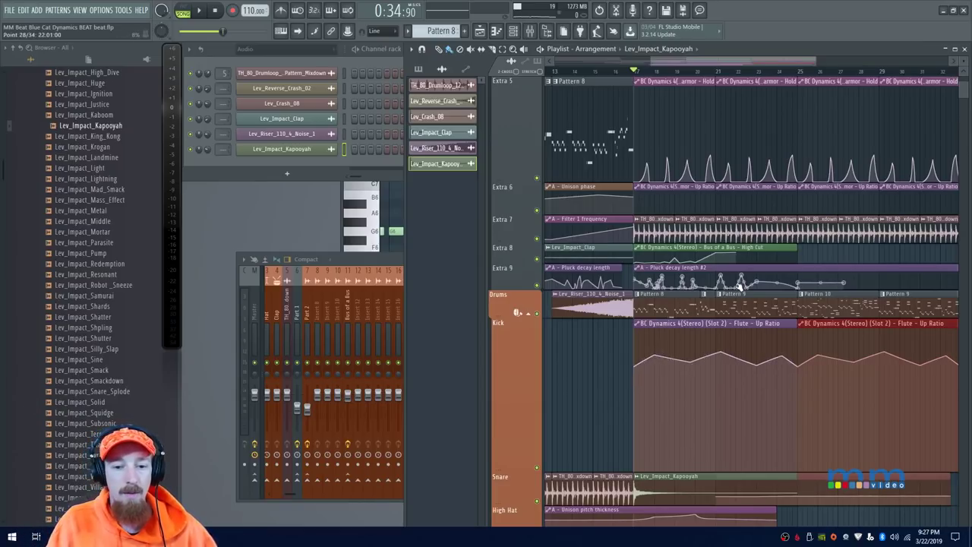
drag(740, 286, 672, 323)
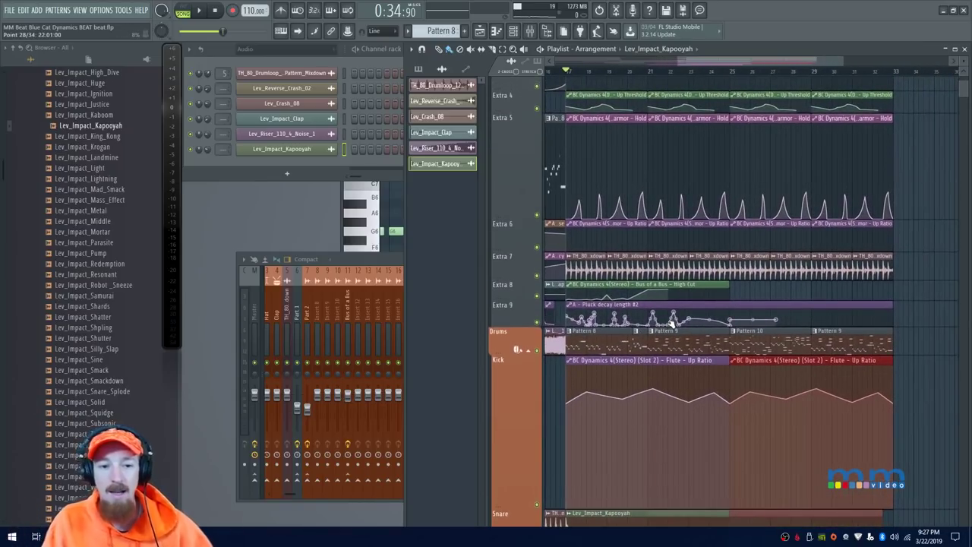
click(777, 370)
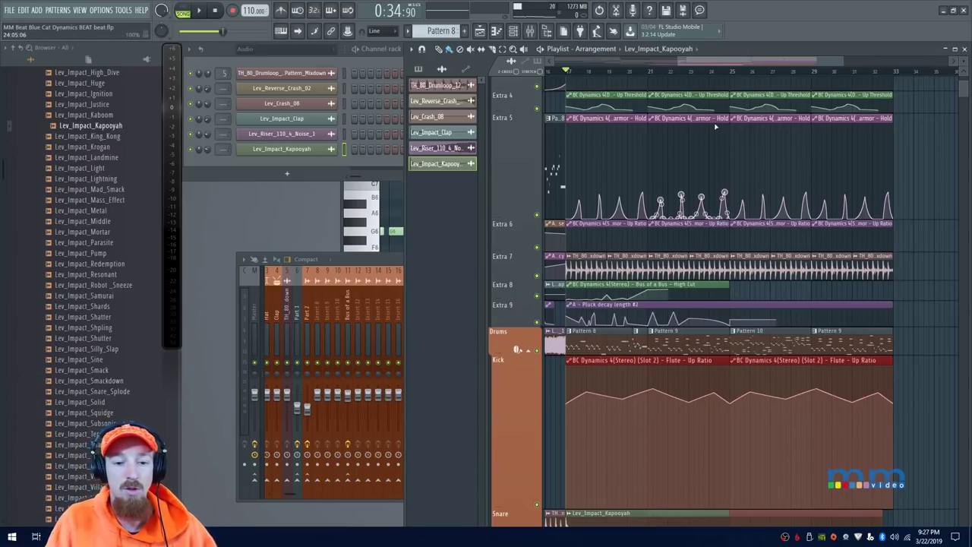
Place the playhead at bar 25, solo the Drums playlist track, play its flute pattern, and stop playback
click(735, 74)
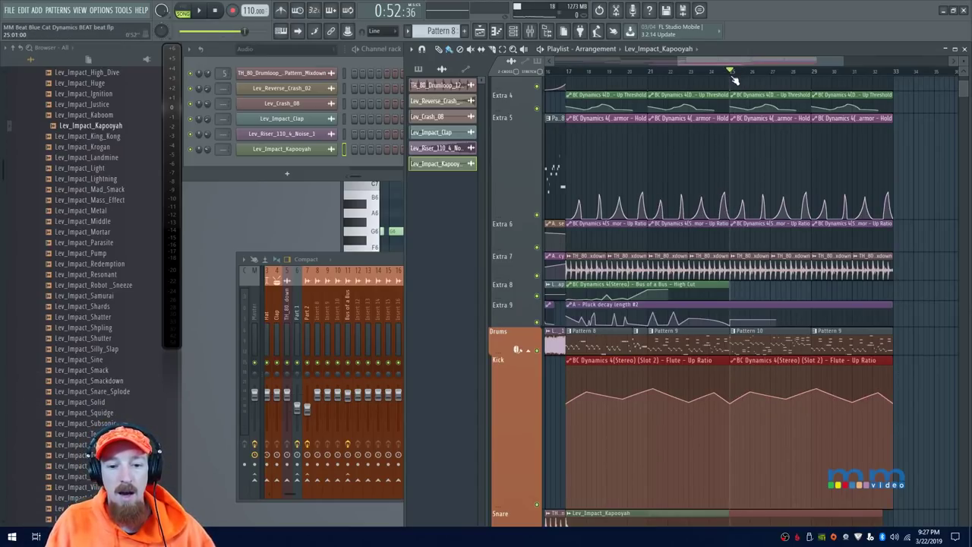
scroll(735, 76, up, 4)
right_click(538, 353)
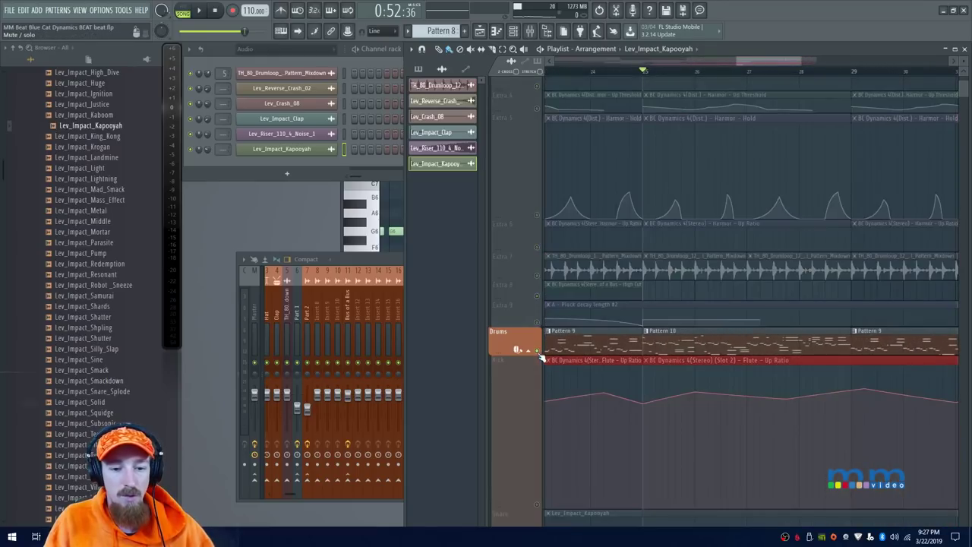
key(space)
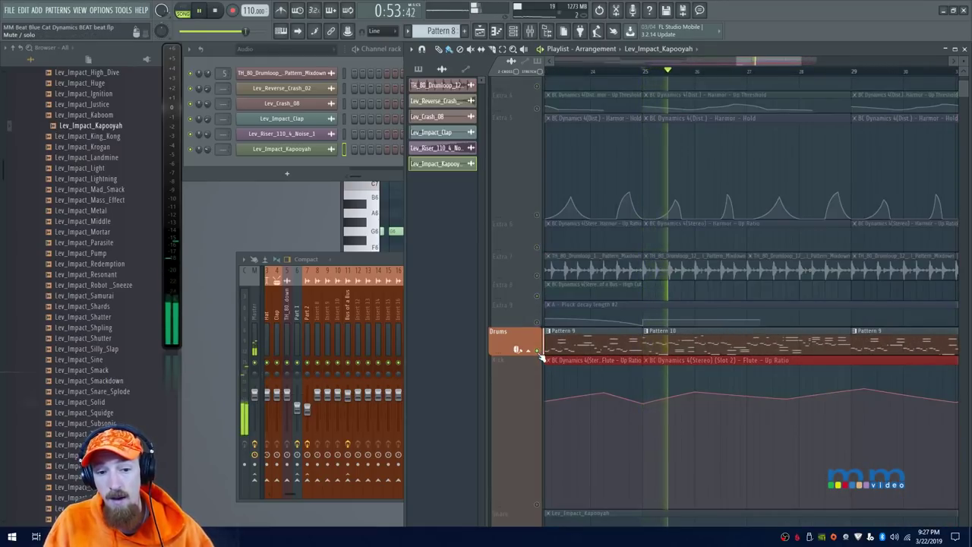
right_click(539, 353)
key(space)
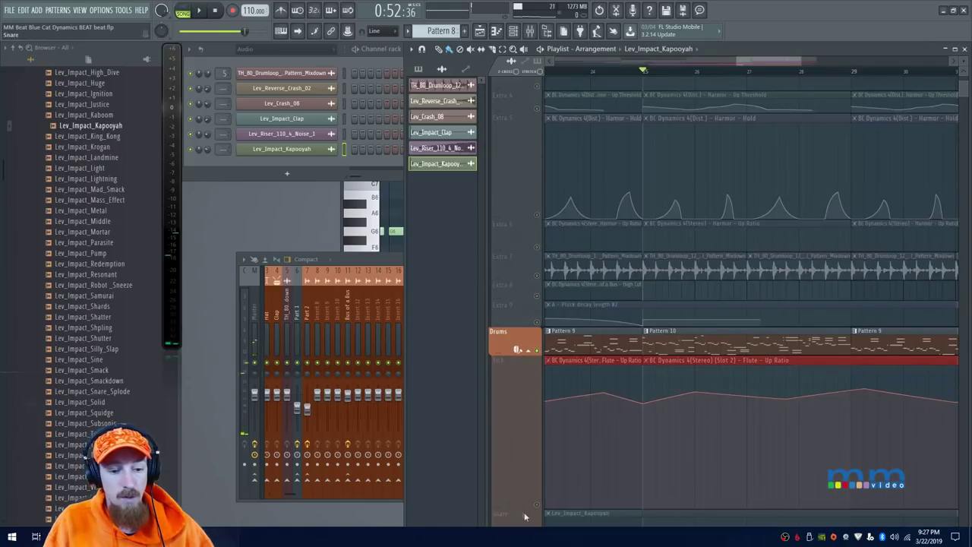
Unmute the Kick track holding the Flute Up Ratio automation, play again from bar 25, and stop playback
click(541, 507)
key(space)
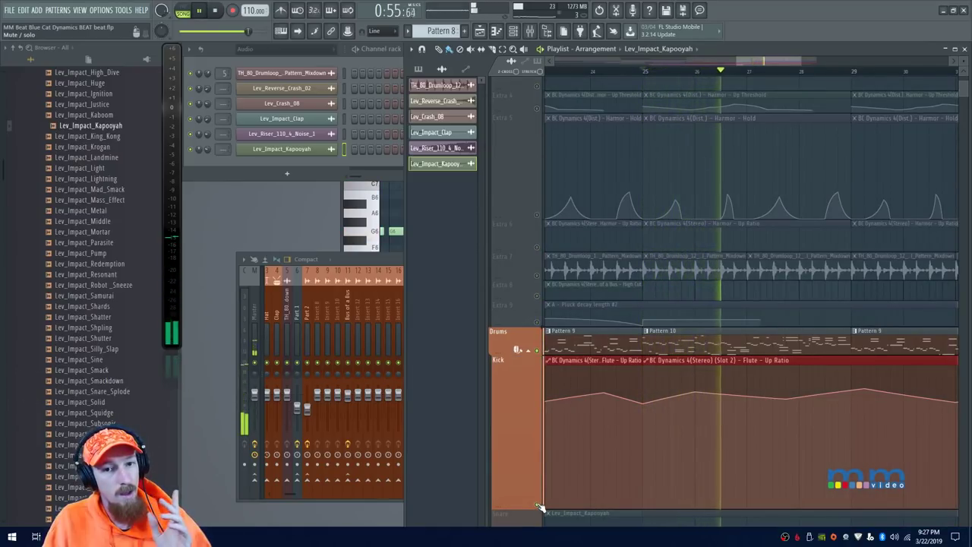
key(space)
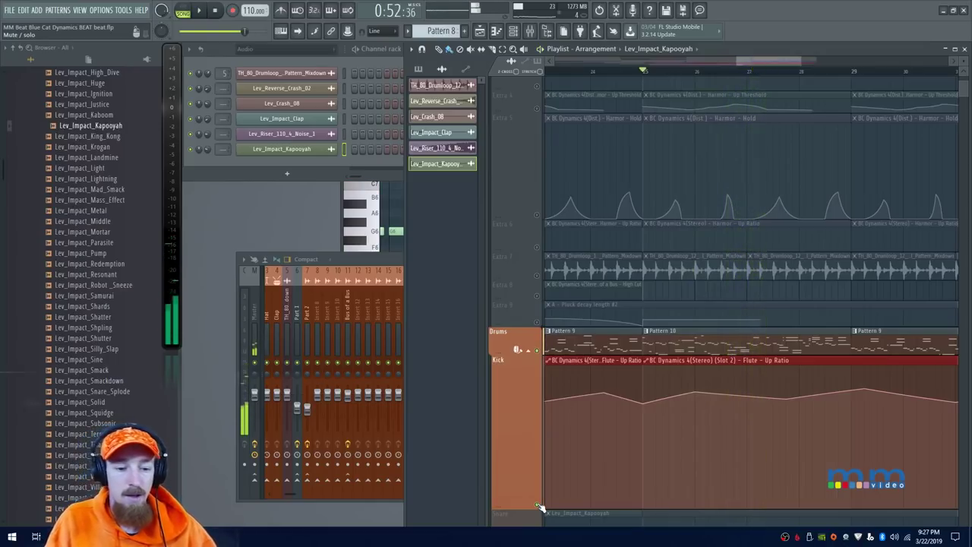
Unmute all playlist tracks, play the full arrangement from bar 25, and stop playback
right_click(538, 505)
right_click(539, 507)
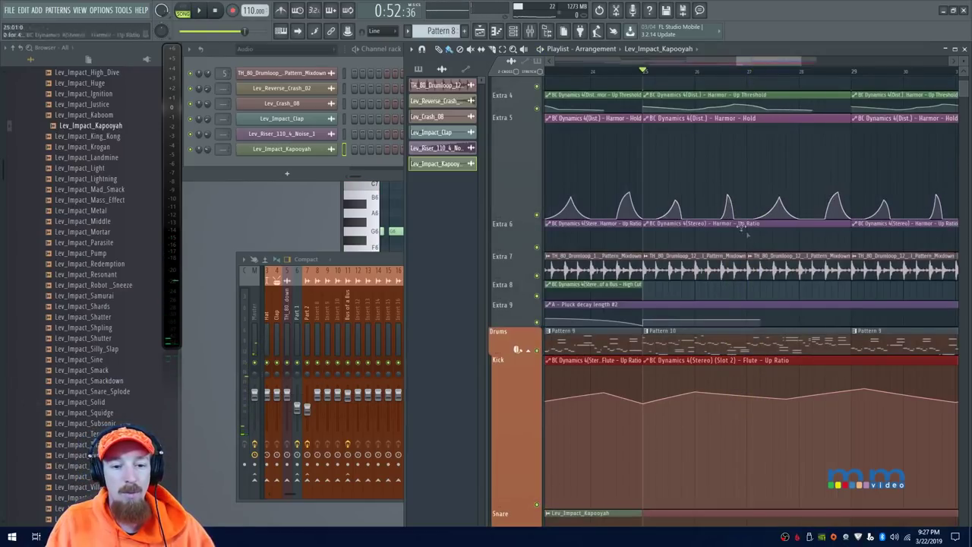
scroll(757, 297, down, 2)
scroll(706, 311, right, 2)
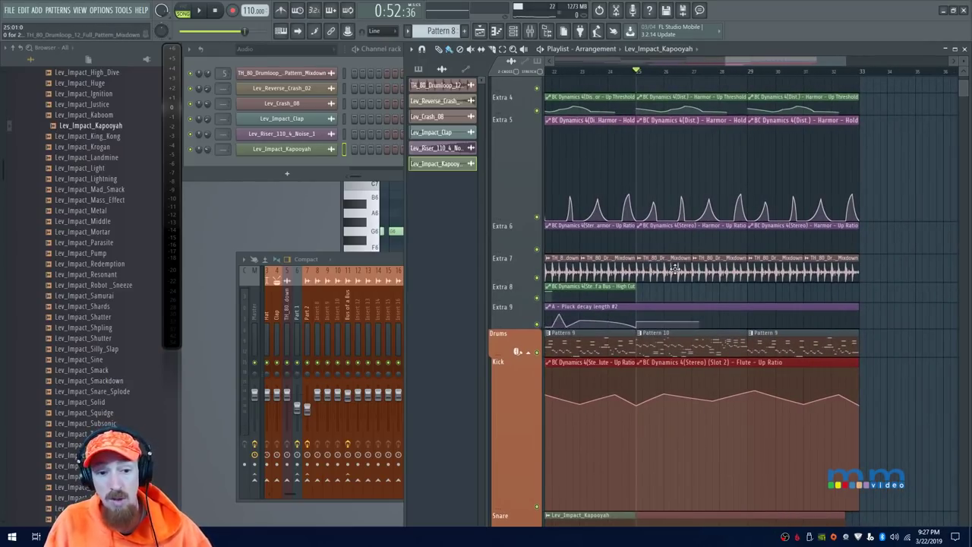
key(space)
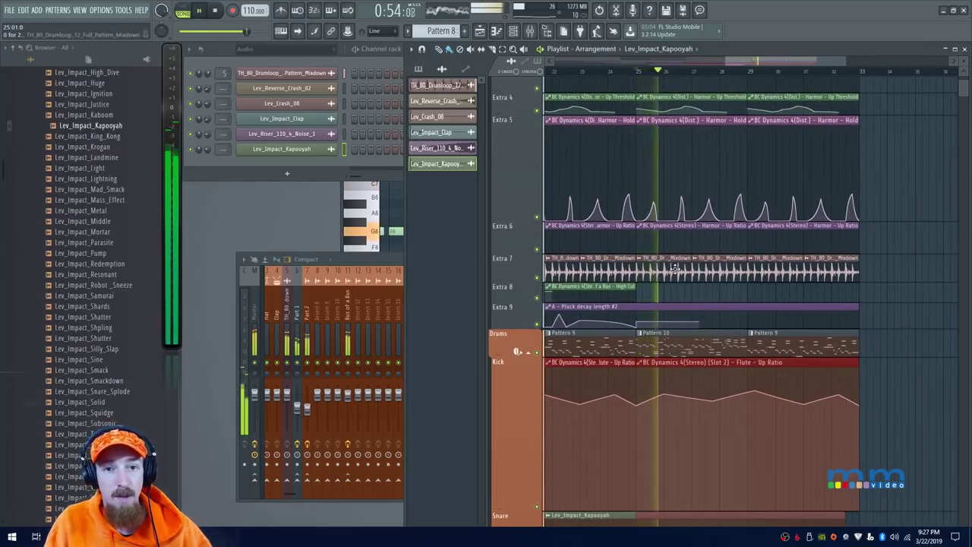
key(space)
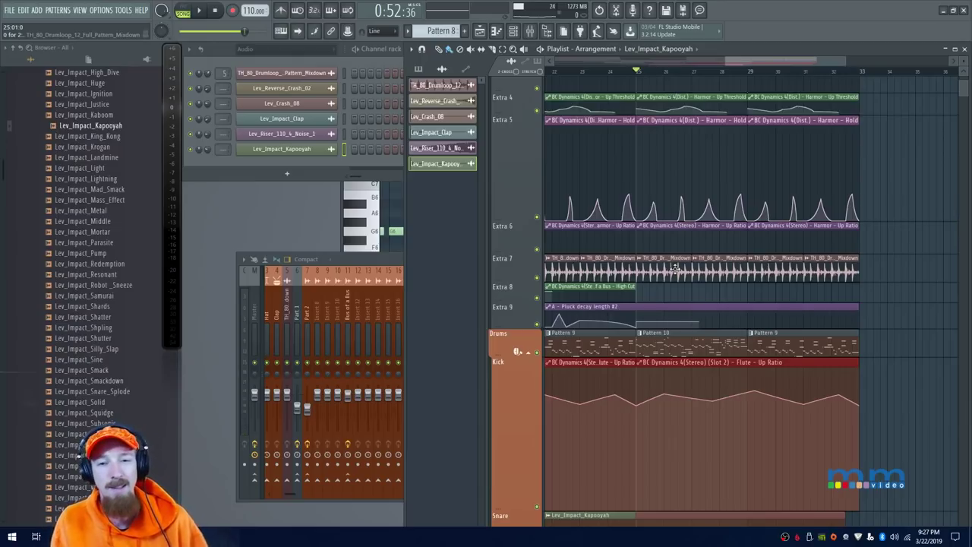
Check the Part 1 and Part 2 tracks in the mixer, and place the playhead at bar 17
click(368, 258)
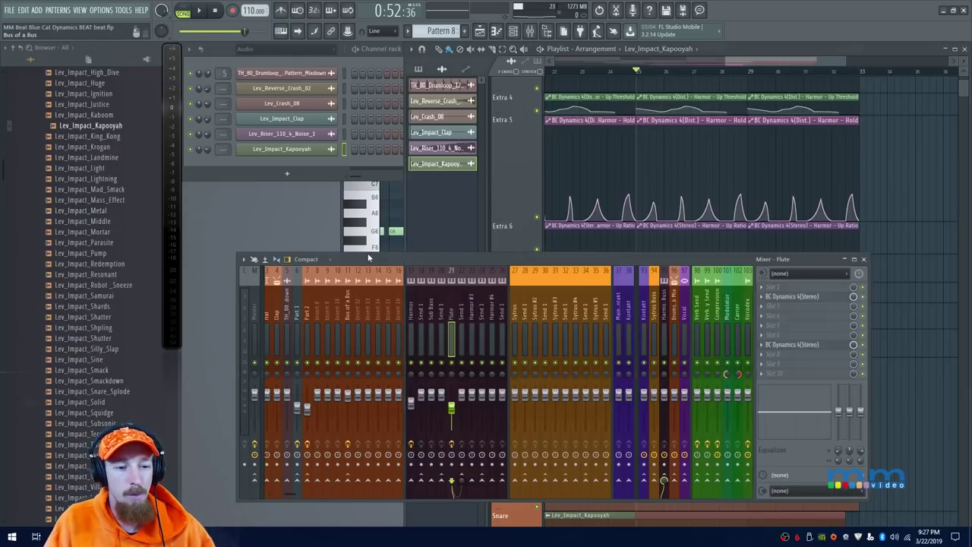
click(306, 313)
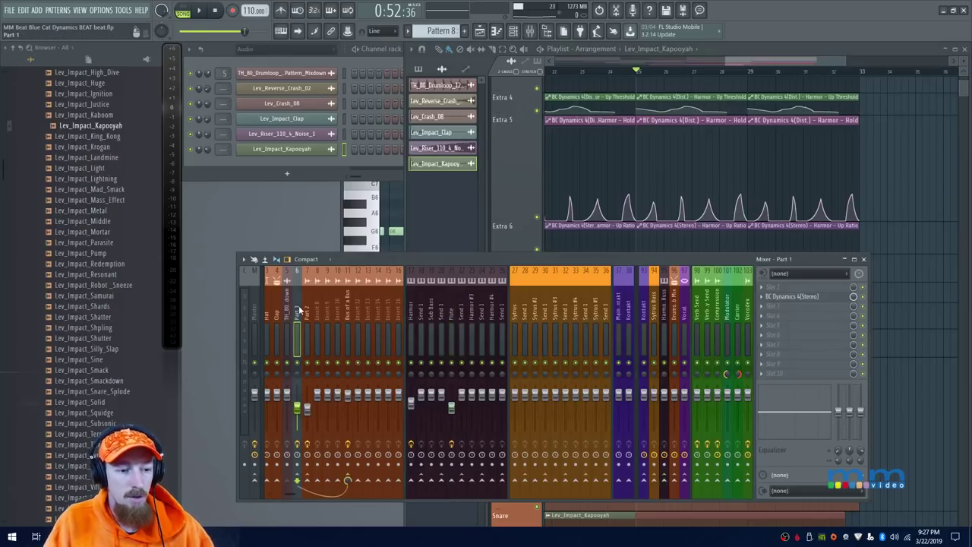
drag(760, 60, 693, 72)
click(638, 70)
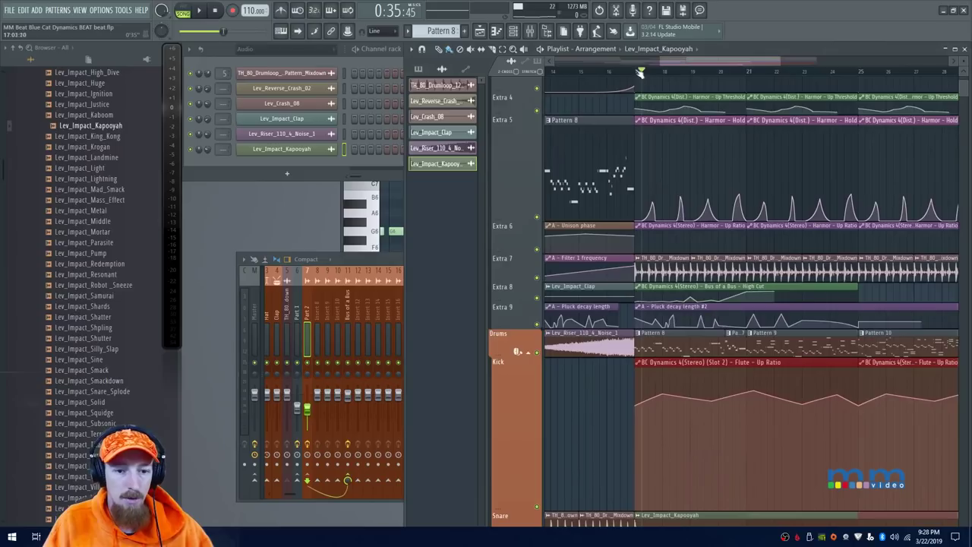
Disable the effect slots of mixer tracks Part 1 and Part 2, and inspect the BC Dynamics 4 settings on Part 1 before closing the plugin
click(356, 273)
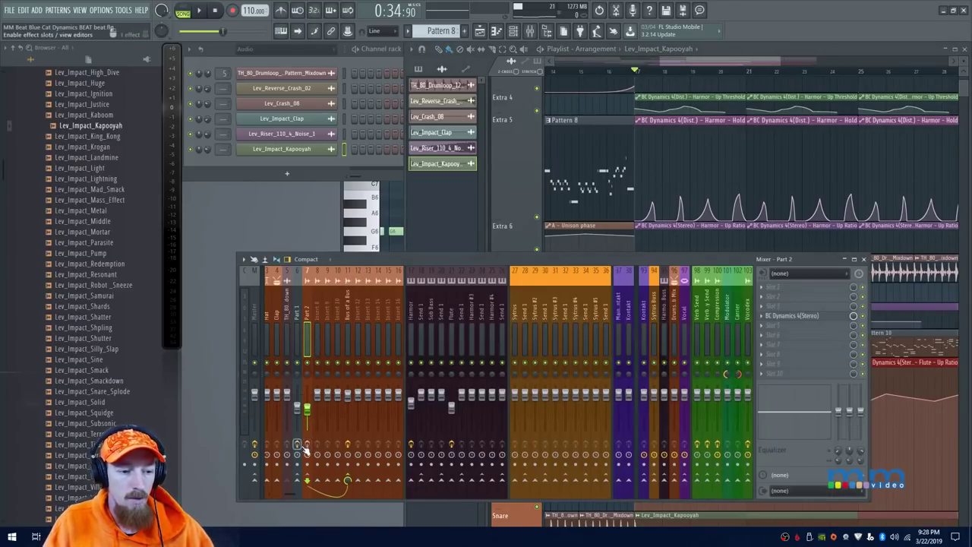
click(299, 322)
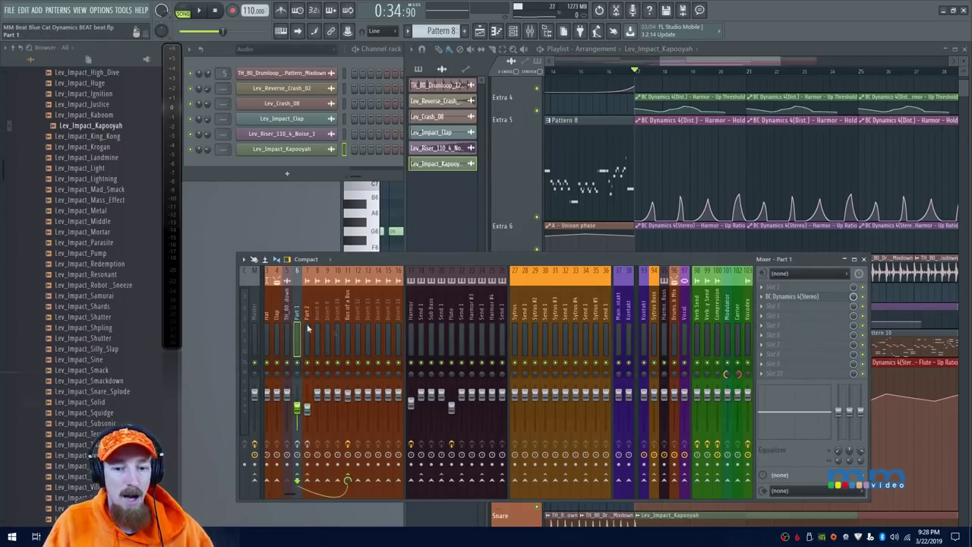
click(808, 298)
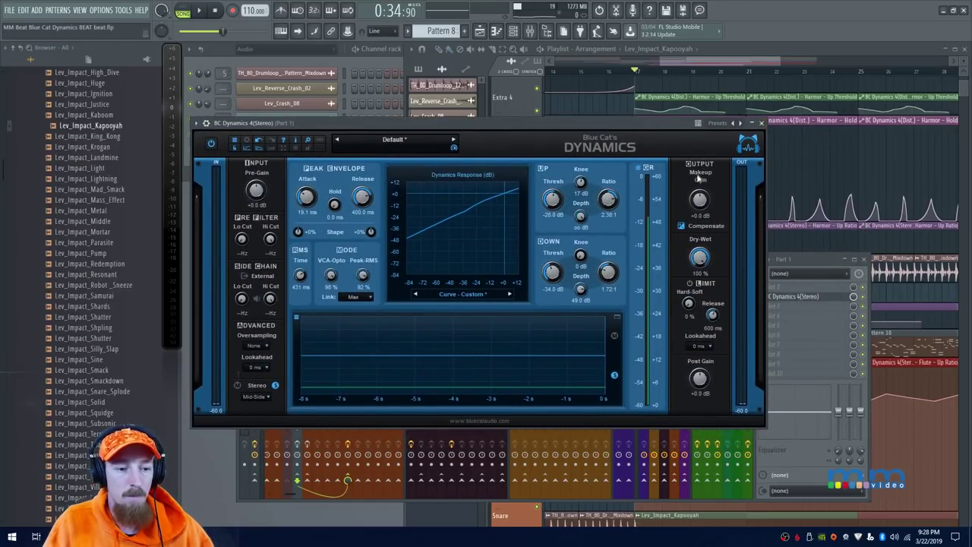
click(762, 123)
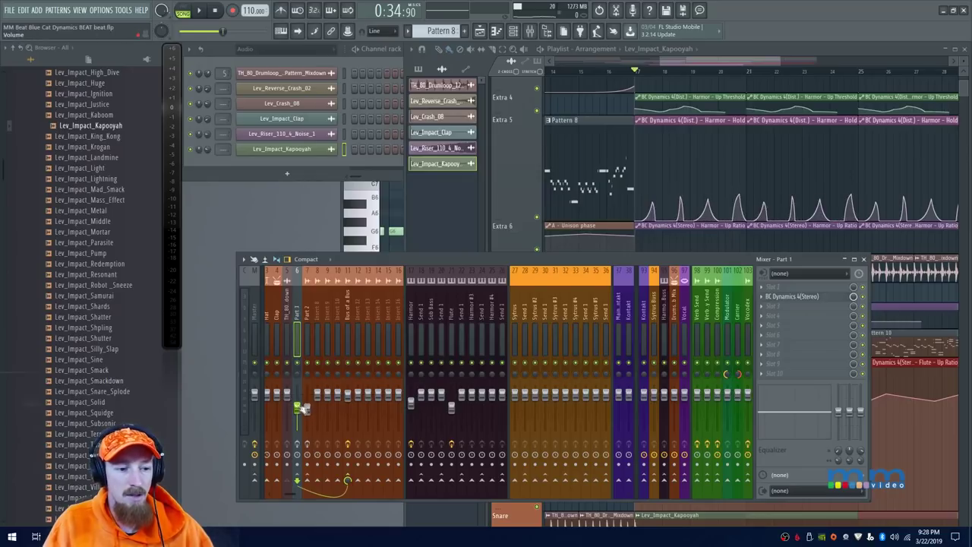
Select the Bus of a Bus mixer track, inspect the Hi Cut pre-filter in its BC Dynamics 4 plugin, and close the plugin
click(281, 339)
click(306, 339)
click(346, 323)
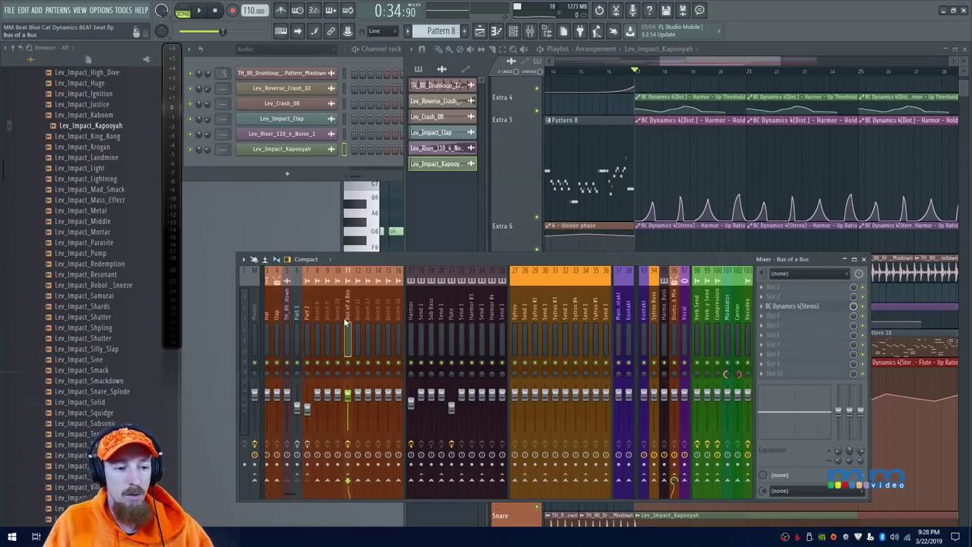
click(799, 305)
drag(528, 174, 509, 134)
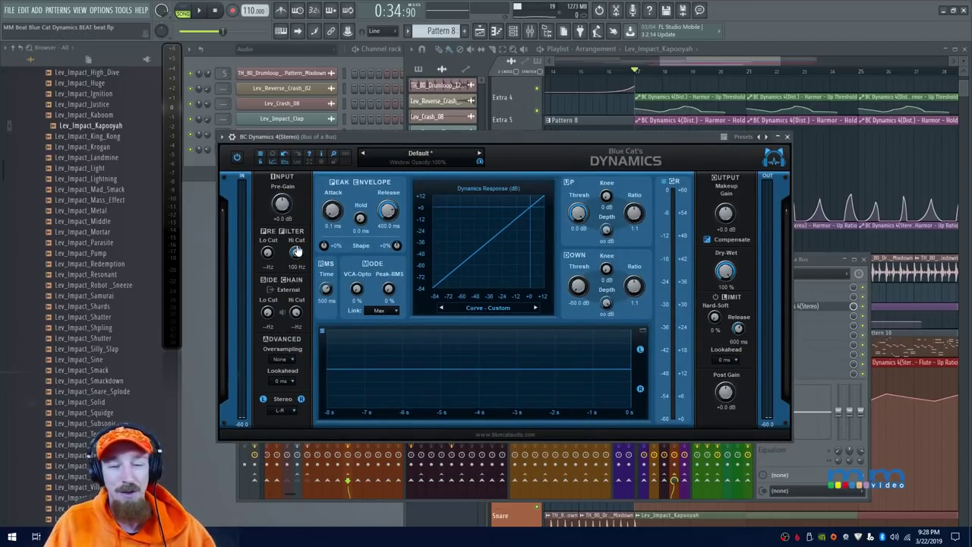
click(788, 138)
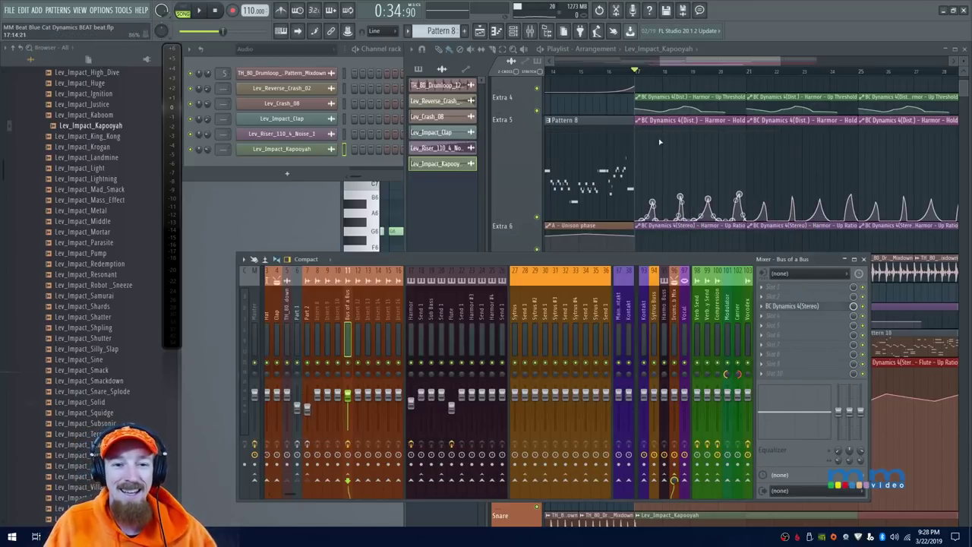
Select the Bus of a Bus High Cut automation clip on Extra 8, play from bar 17, and stop playback
drag(663, 143, 782, 243)
click(808, 395)
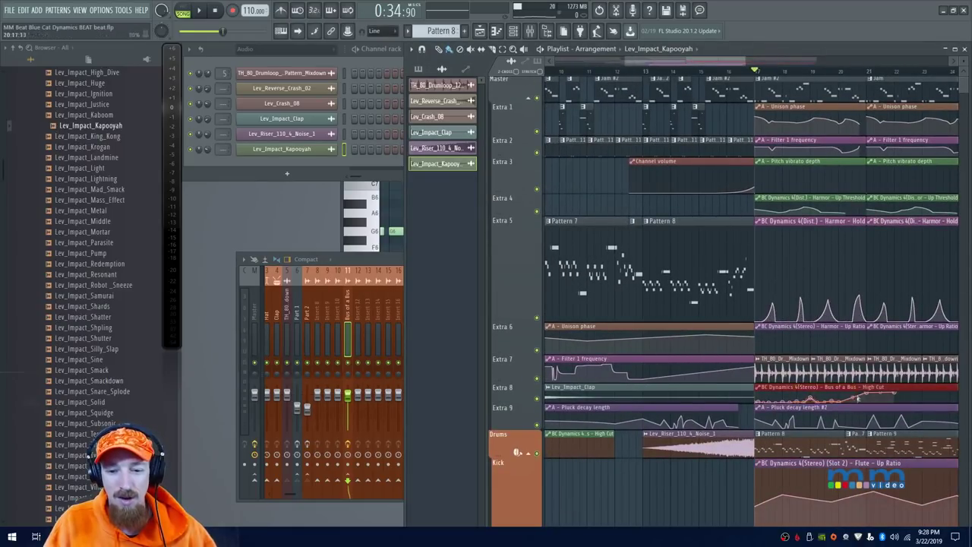
drag(834, 377, 734, 362)
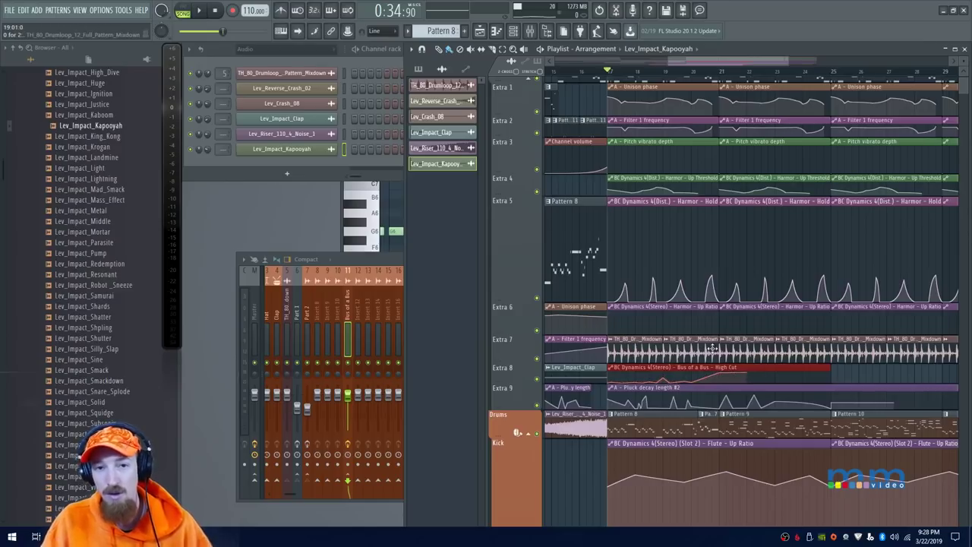
key(space)
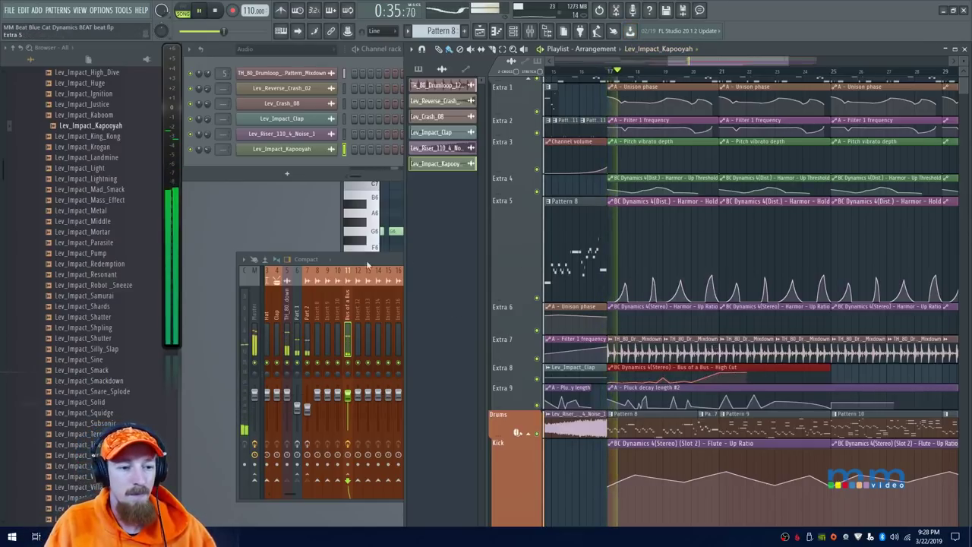
click(389, 264)
key(space)
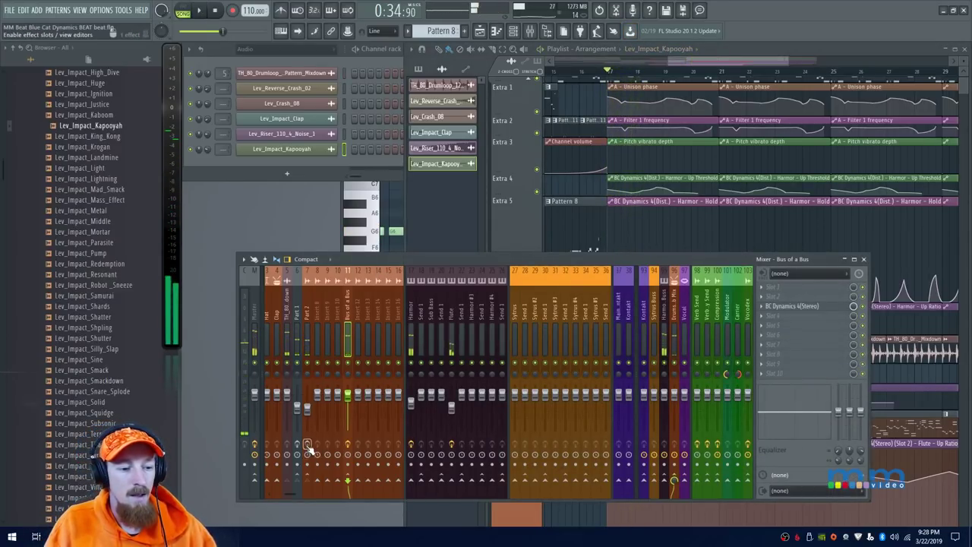
Play from bar 21 with the Part 1 and Part 2 effect slots off, re-enable both, and replay the passage before stopping
click(726, 70)
key(space)
click(373, 261)
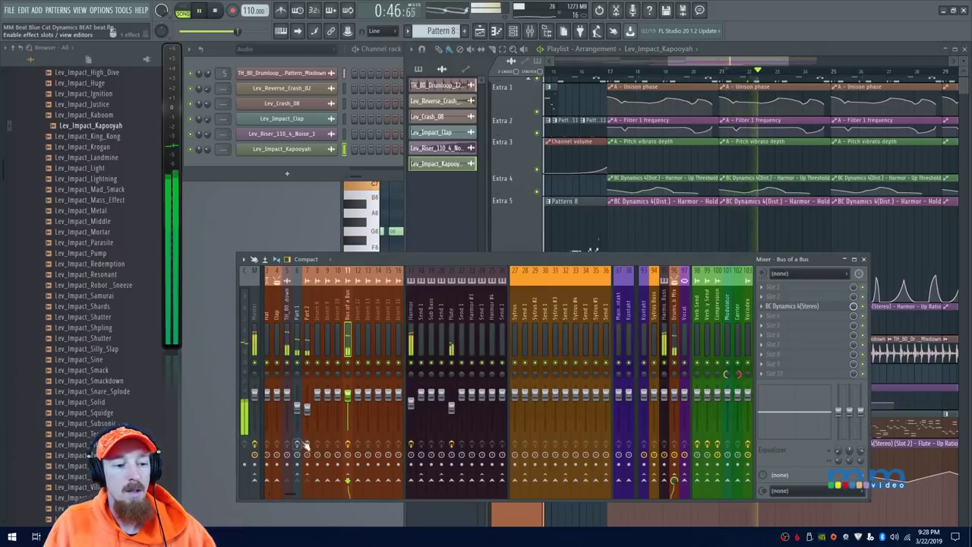
key(space)
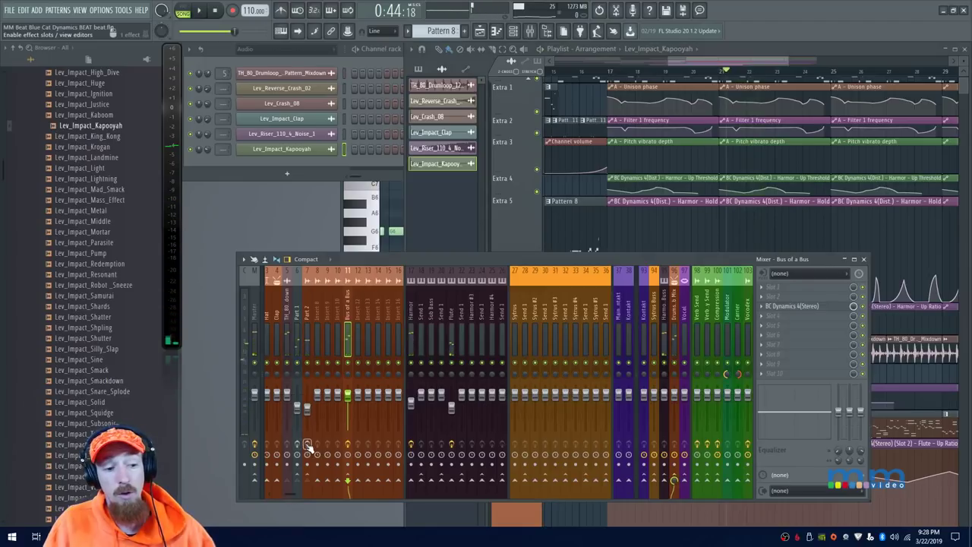
key(space)
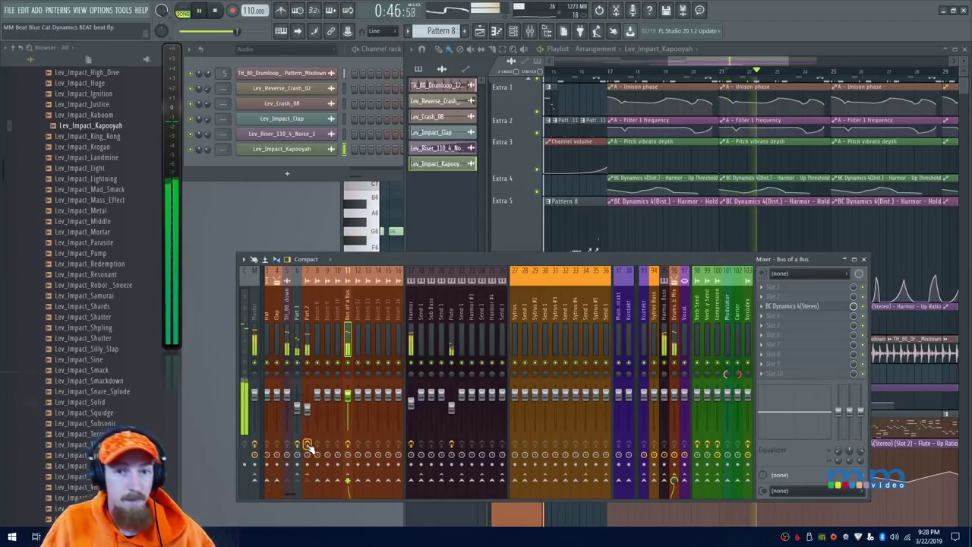
key(space)
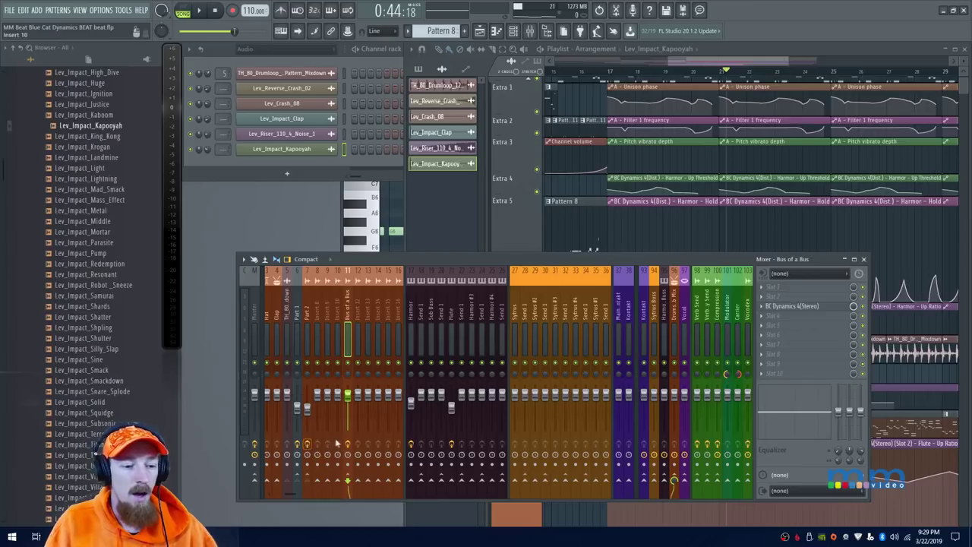
Return the playhead to bar 17, play the start of the High Cut automation twice, and stop with the Bus of a Bus mixer track in view
click(612, 71)
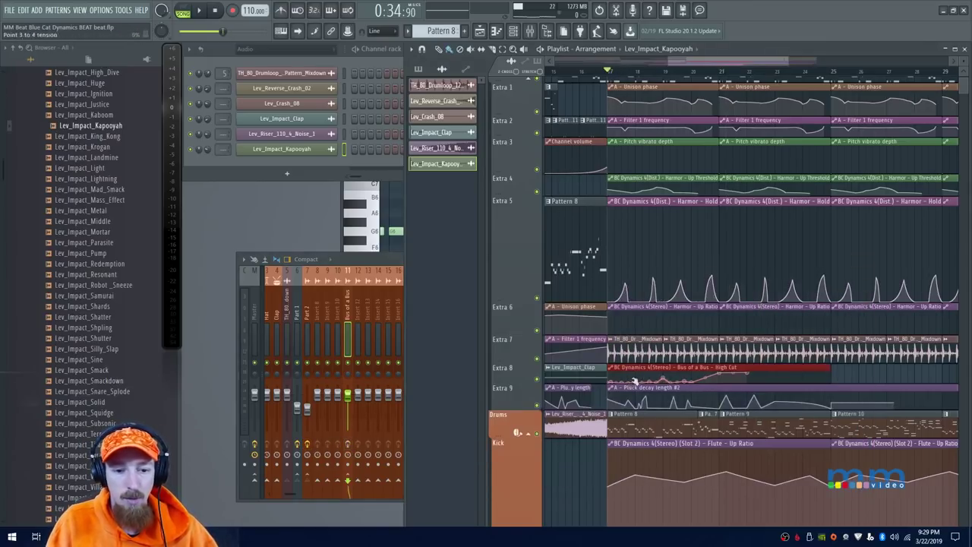
key(space)
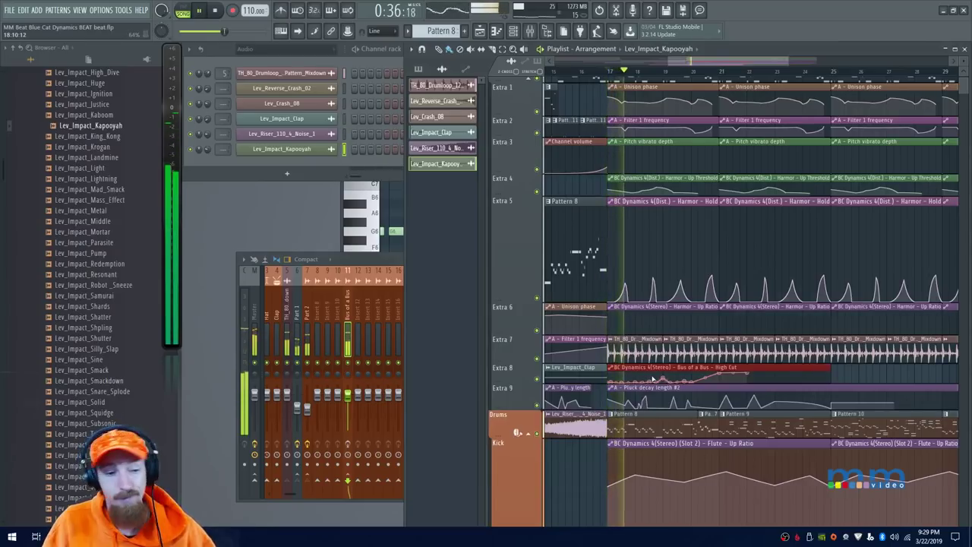
key(space)
click(351, 470)
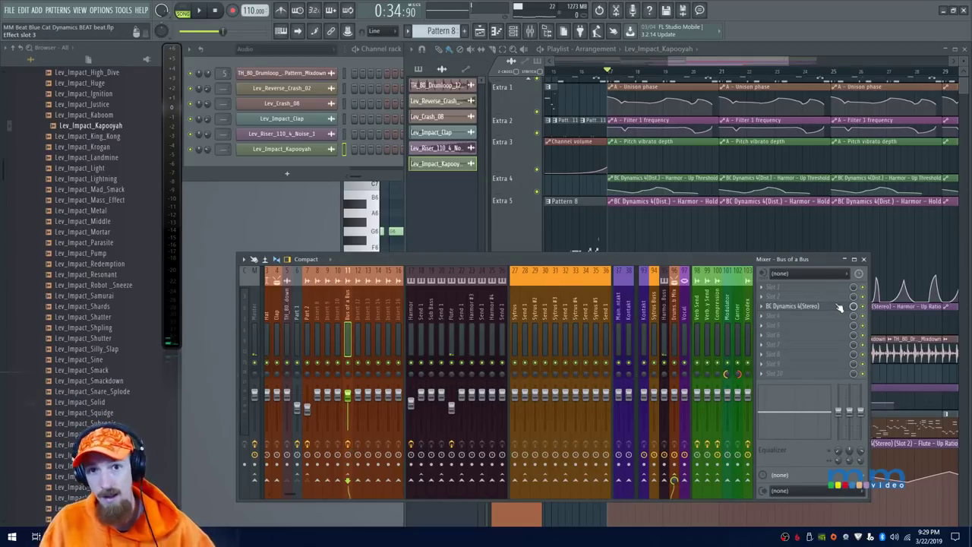
key(space)
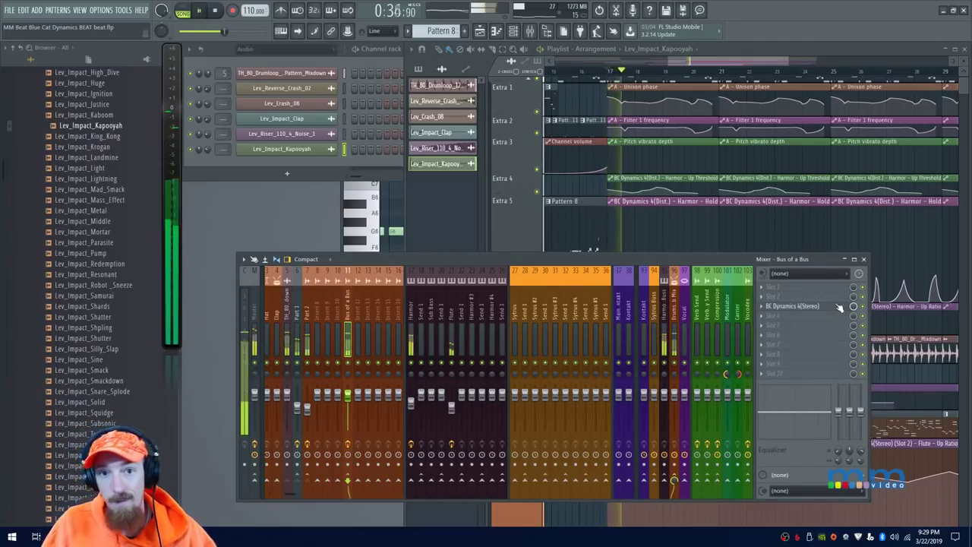
key(space)
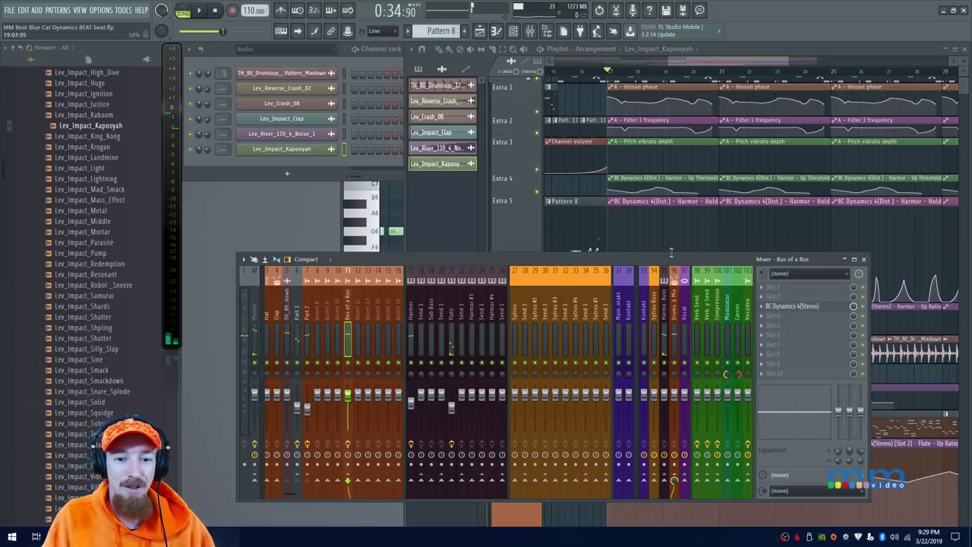
Move the mixer window lower, play the High Cut automation from bar 17 and again from late in bar 18, and stop playback
drag(747, 261, 740, 323)
key(space)
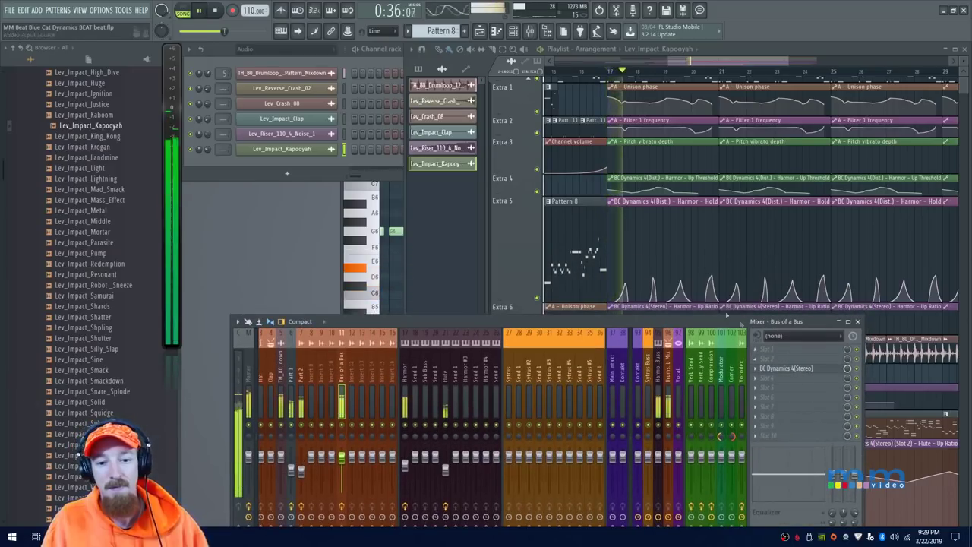
drag(694, 61, 681, 61)
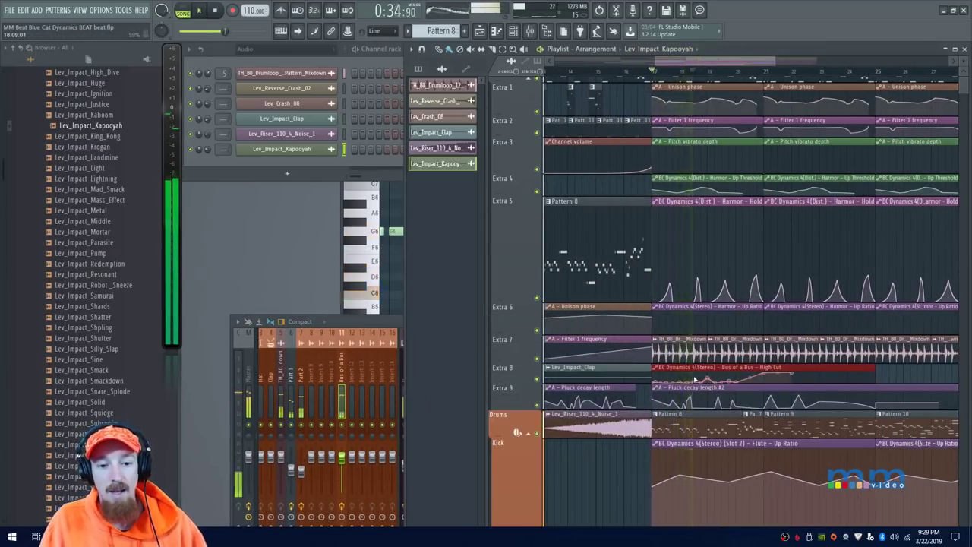
key(space)
click(714, 72)
click(704, 73)
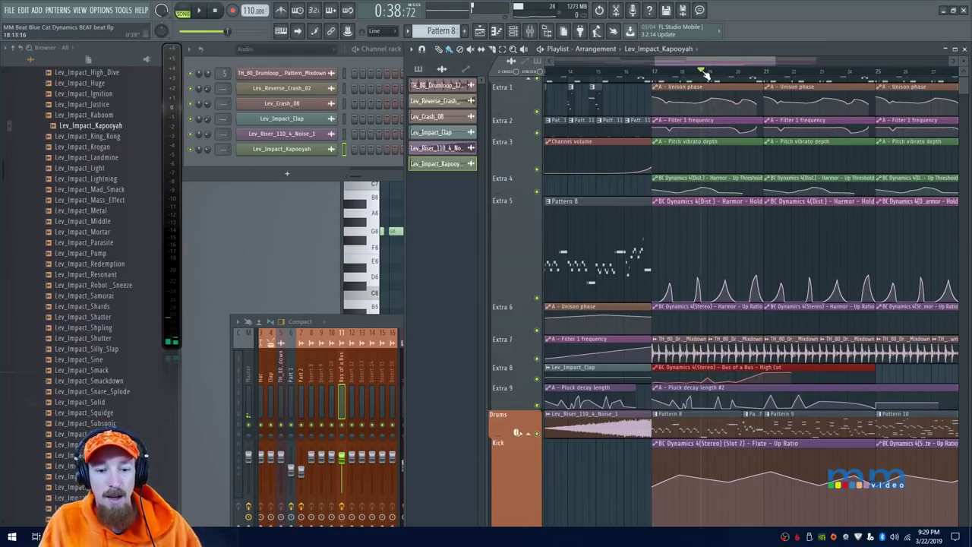
key(space)
key(space)
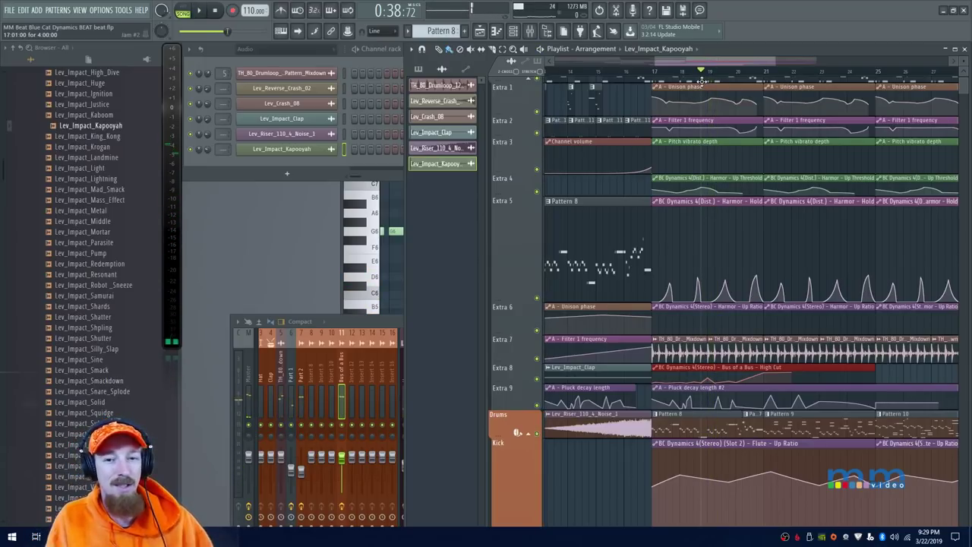
Show the whole arrangement and select the pattern clips at the start of the Master track
scroll(733, 105, down, 3)
scroll(644, 220, up, 1)
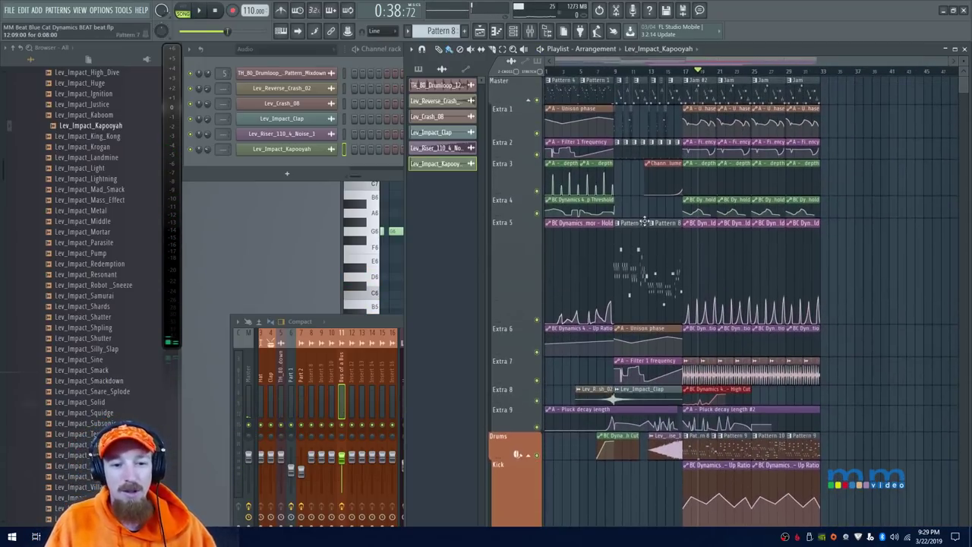
drag(567, 92, 642, 102)
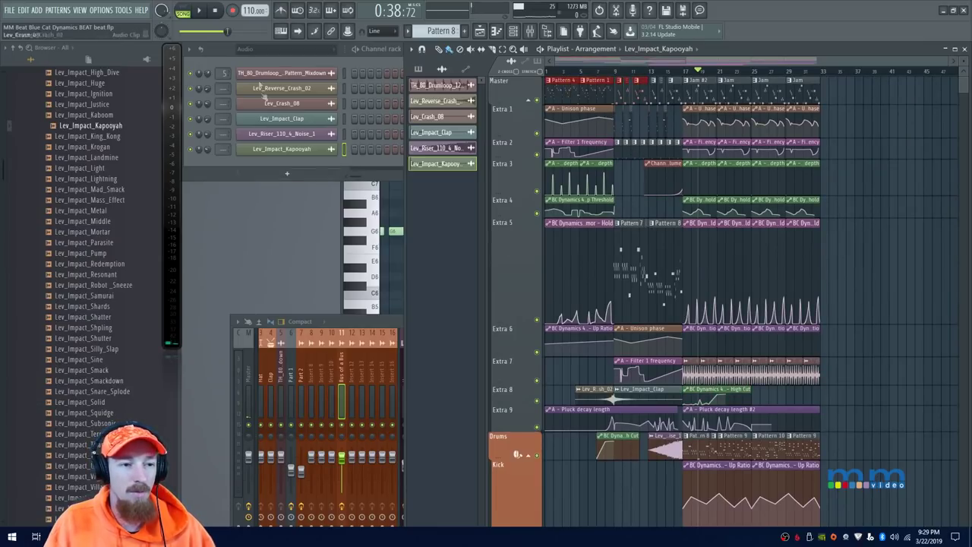
Show all channels in the channel rack and open the Harmor #3 flute instrument
click(244, 49)
click(274, 65)
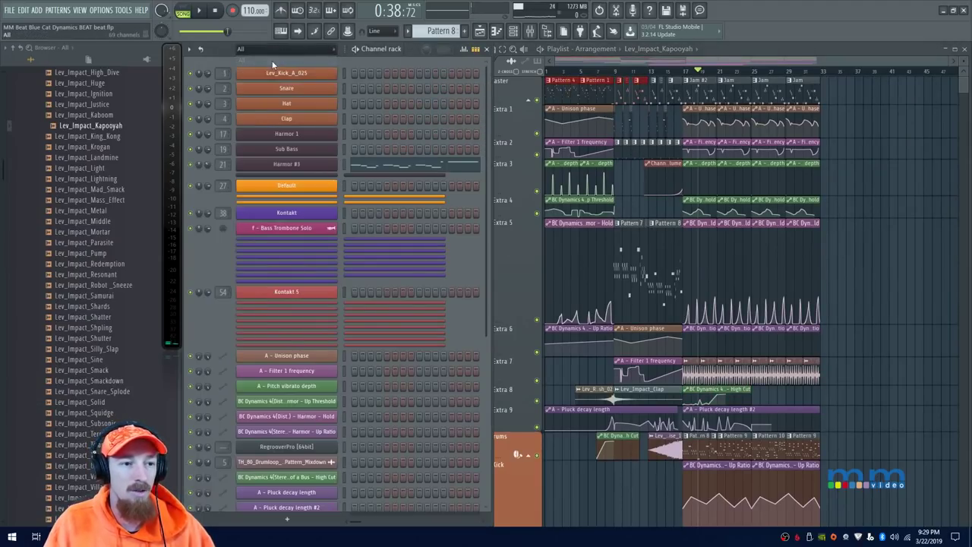
click(324, 169)
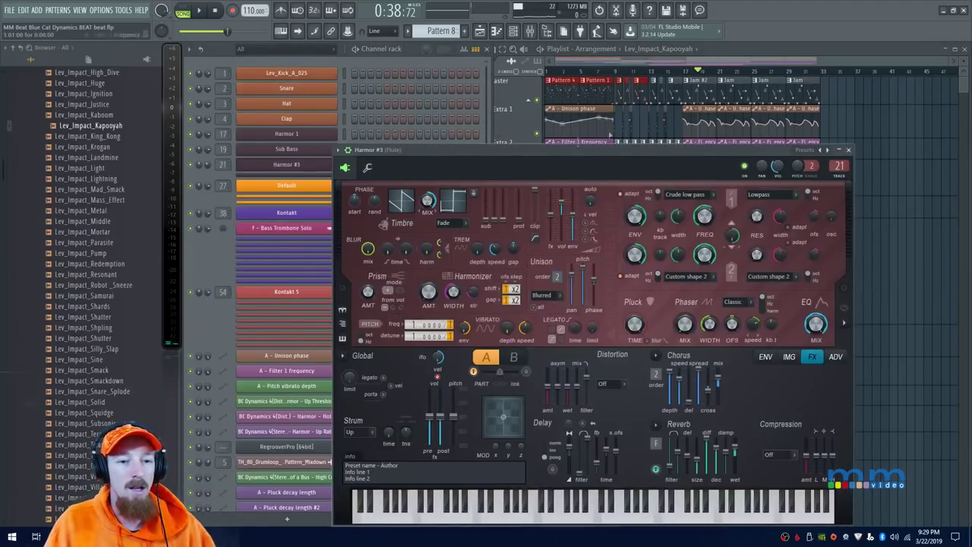
Close the Harmor #3 instrument and reduce the heights of the Kick and Extra 5 tracks in the playlist
click(849, 149)
click(575, 91)
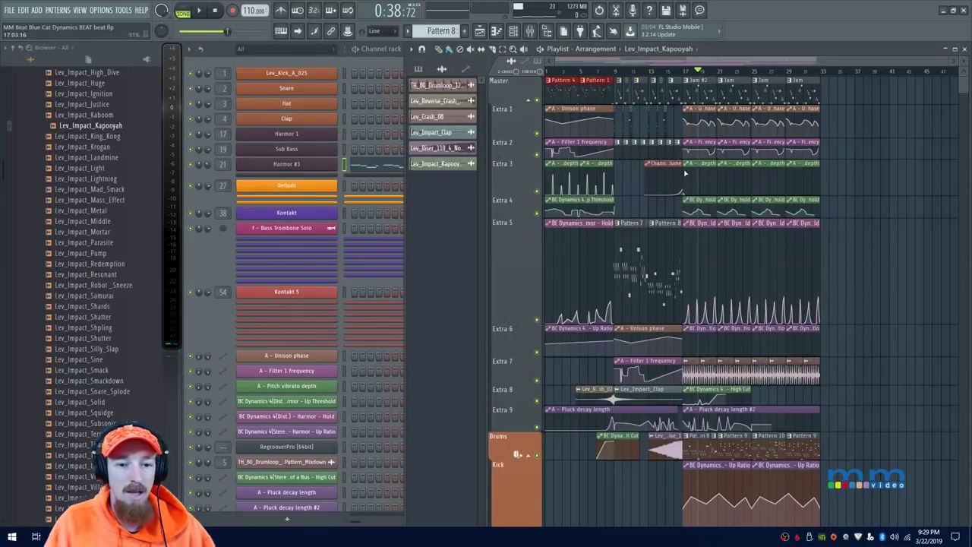
scroll(637, 245, up, 3)
scroll(517, 325, down, 5)
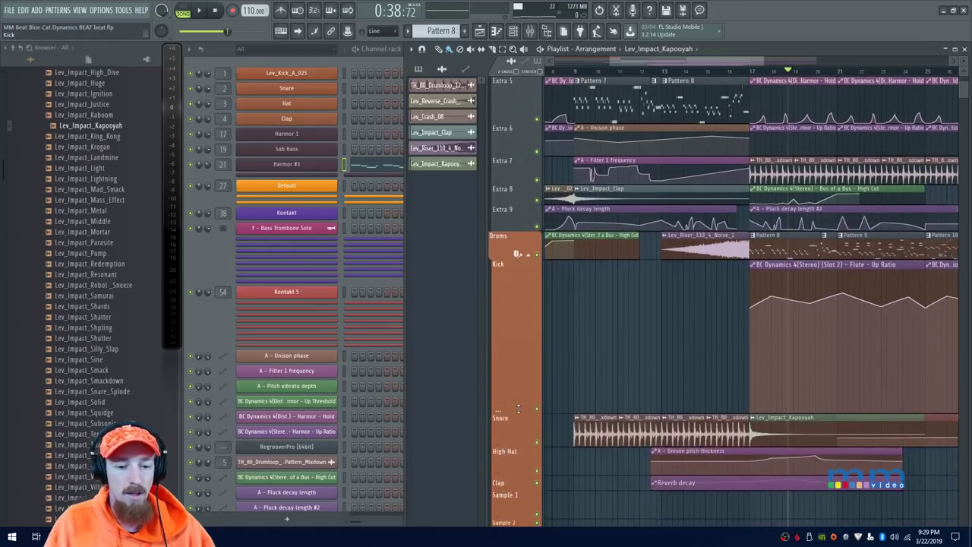
drag(518, 409, 520, 290)
scroll(519, 290, up, 4)
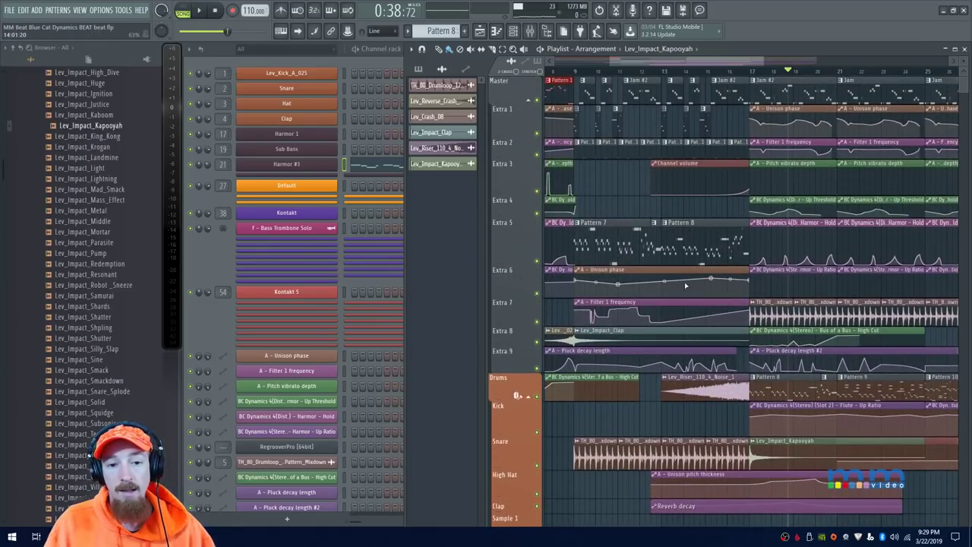
drag(522, 263, 521, 247)
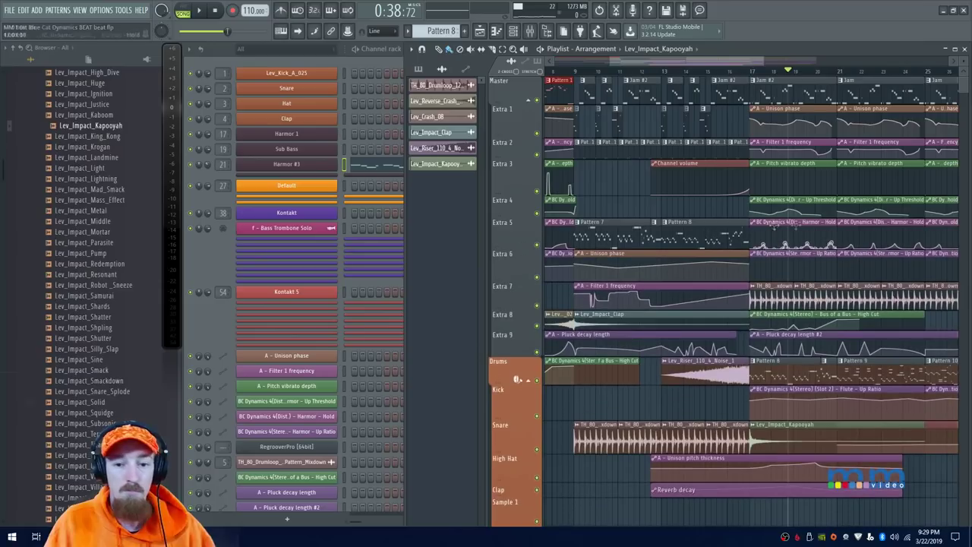
scroll(842, 173, left, 2)
scroll(750, 193, down, 3)
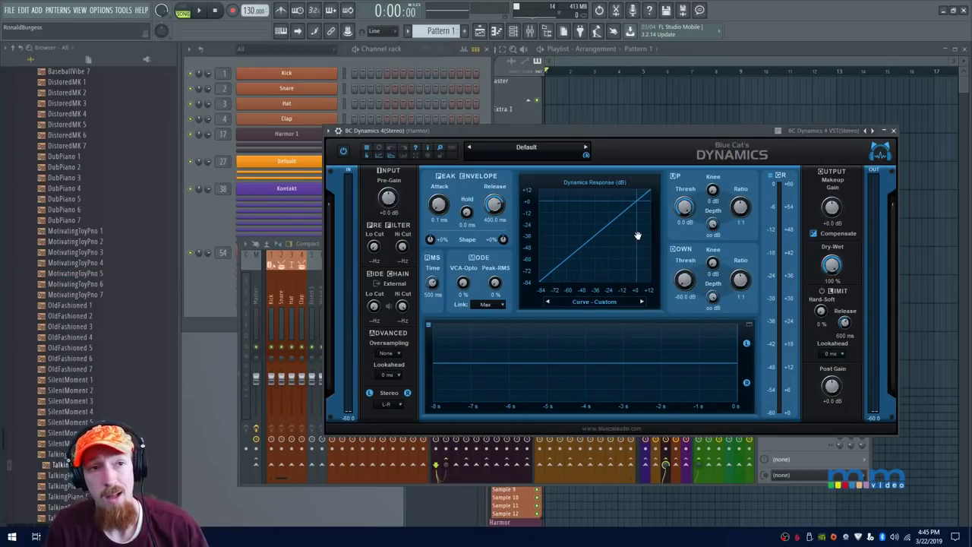
Move the BC Dynamics window aside and open the Harmor 1 instrument, placing its window over the channel rack
drag(515, 130, 595, 146)
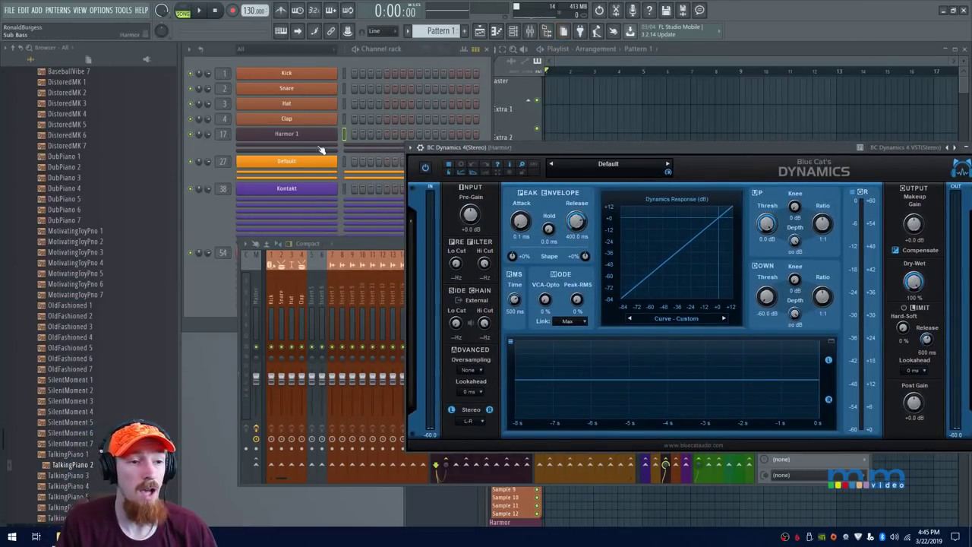
click(212, 208)
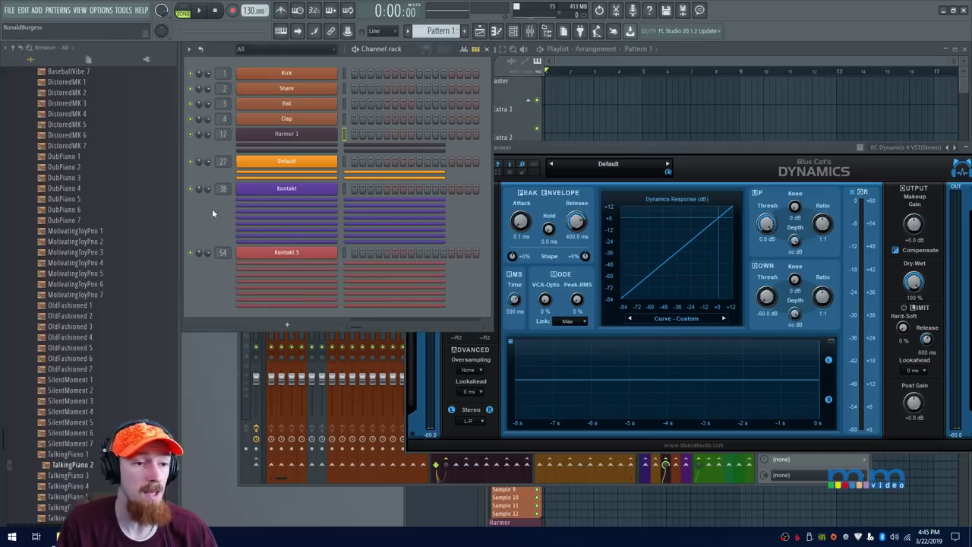
click(325, 137)
drag(494, 110, 543, 97)
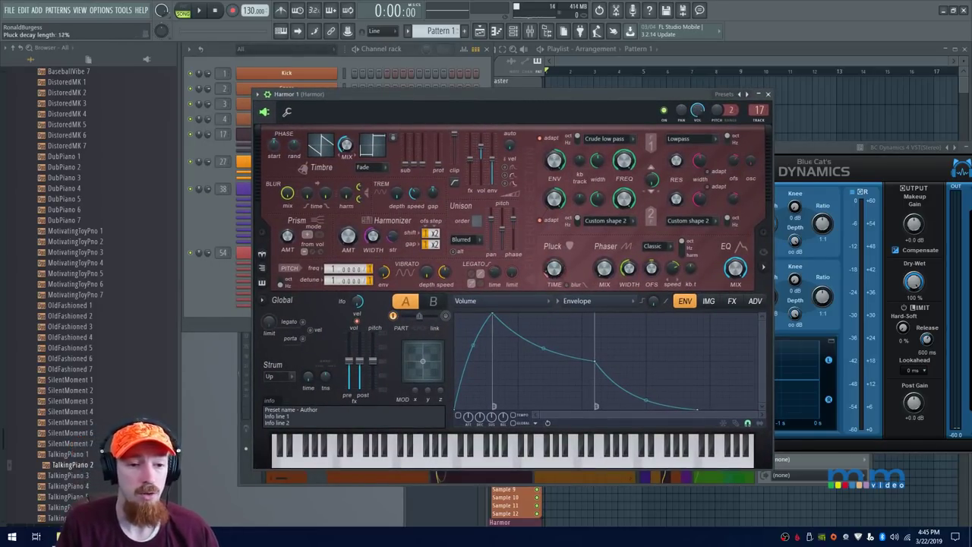
Shape the Harmor 1 sound by adjusting the pluck decay length, turning on the reverb effect and adjusting the unison pitch thickness
drag(554, 263, 554, 268)
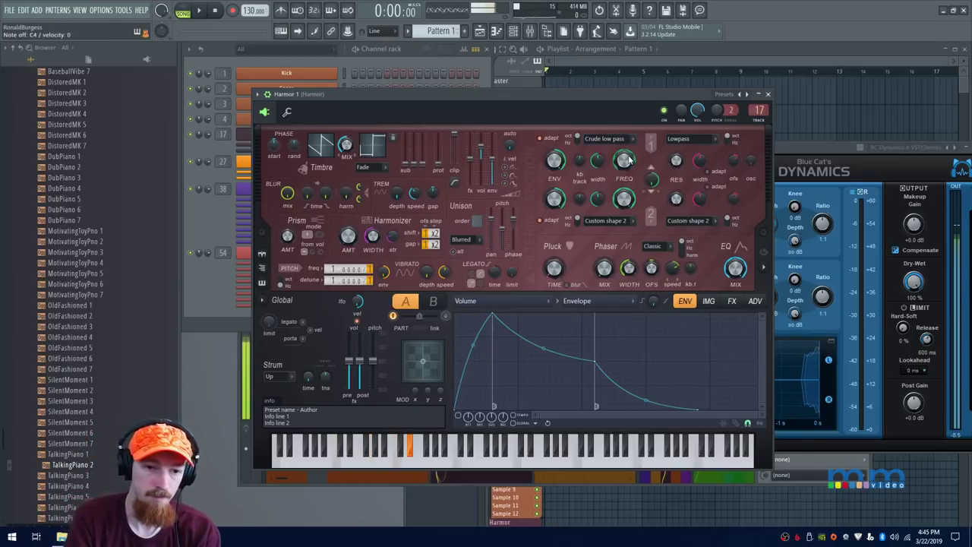
click(731, 301)
click(575, 413)
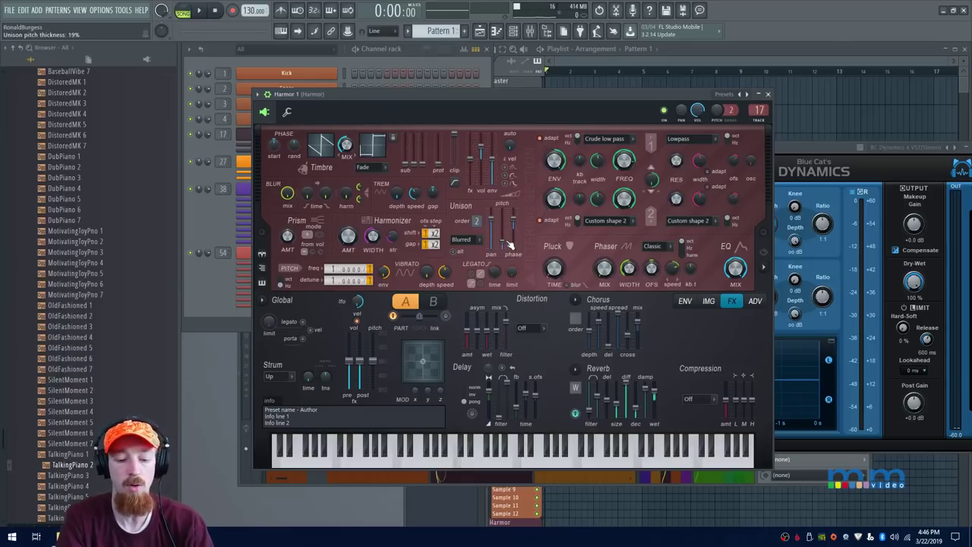
drag(501, 243, 504, 239)
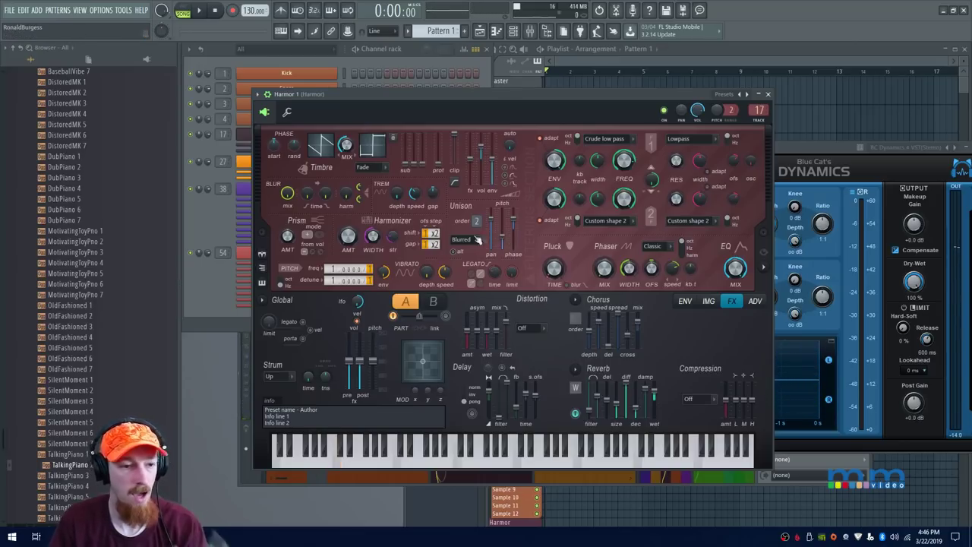
Unfold the Sub Bass channel below Harmor 1 in the channel rack and open the piano roll for Harmor 1
click(213, 217)
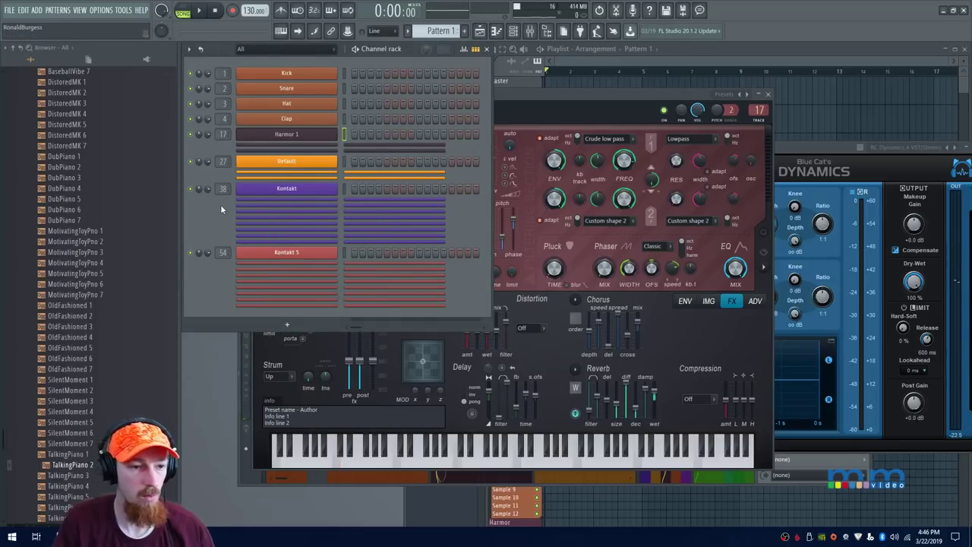
drag(334, 150, 316, 154)
right_click(332, 135)
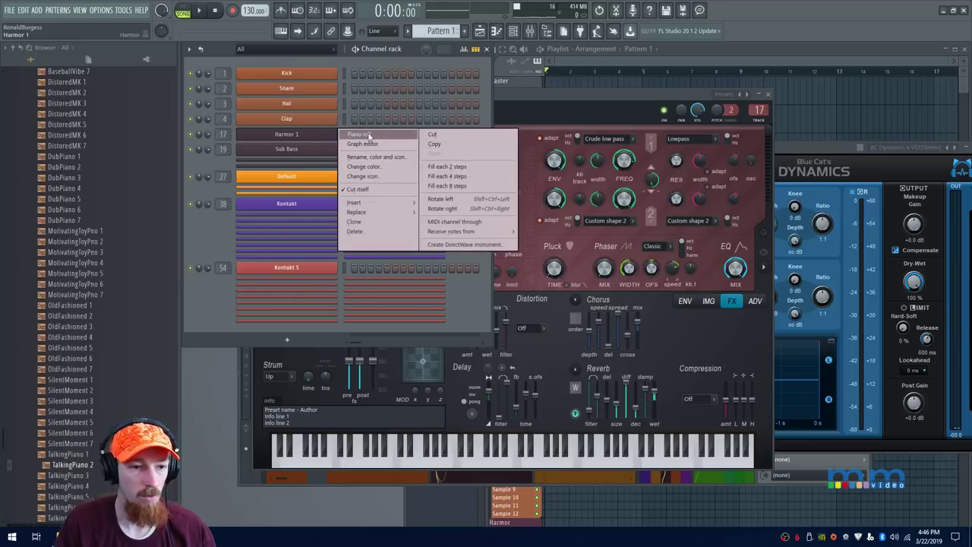
click(365, 134)
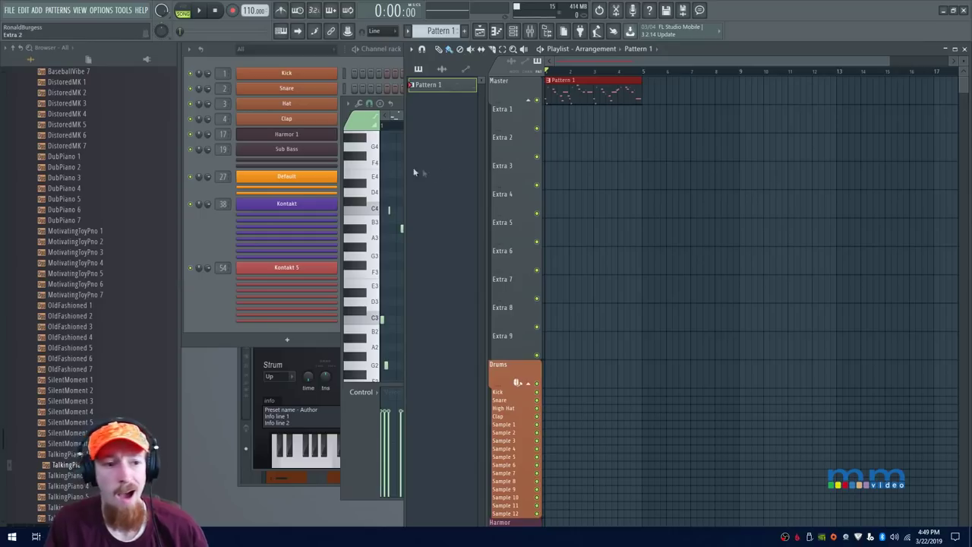
Play the Harmor 1 melody in the piano roll and stop playback near the end of its fourth bar
click(398, 122)
key(space)
scroll(456, 182, down, 1)
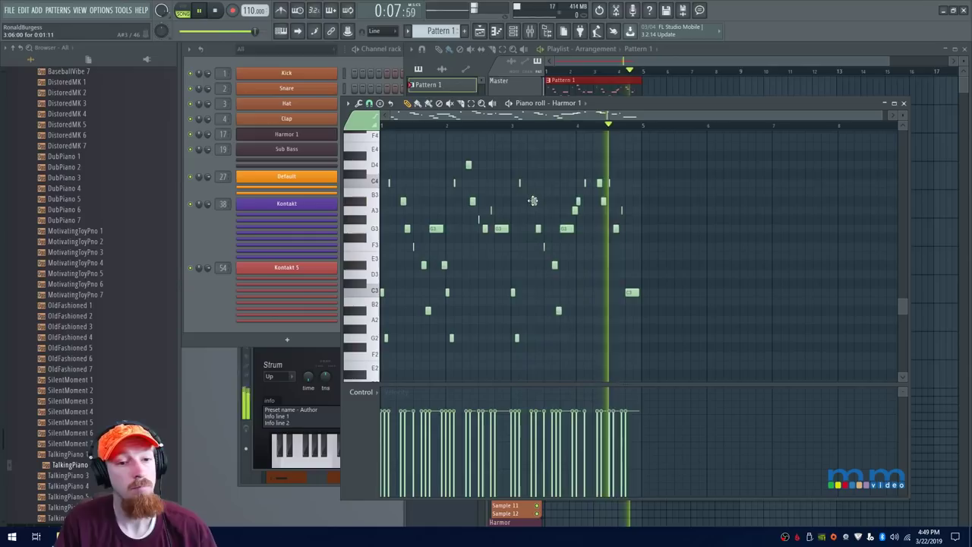
key(space)
Select the final C3 note and then the notes of the whole Harmor 1 phrase, and close the piano roll
drag(669, 197, 626, 351)
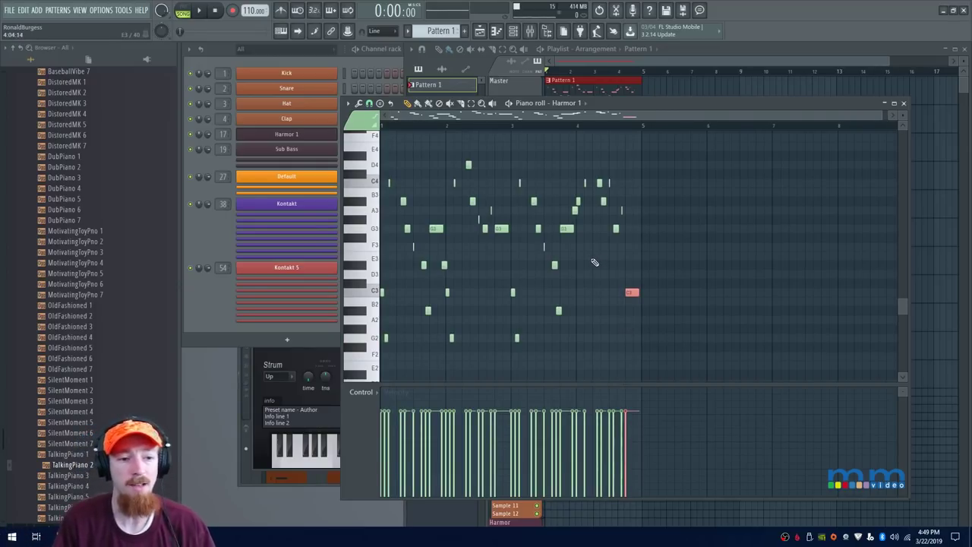
drag(671, 167, 340, 358)
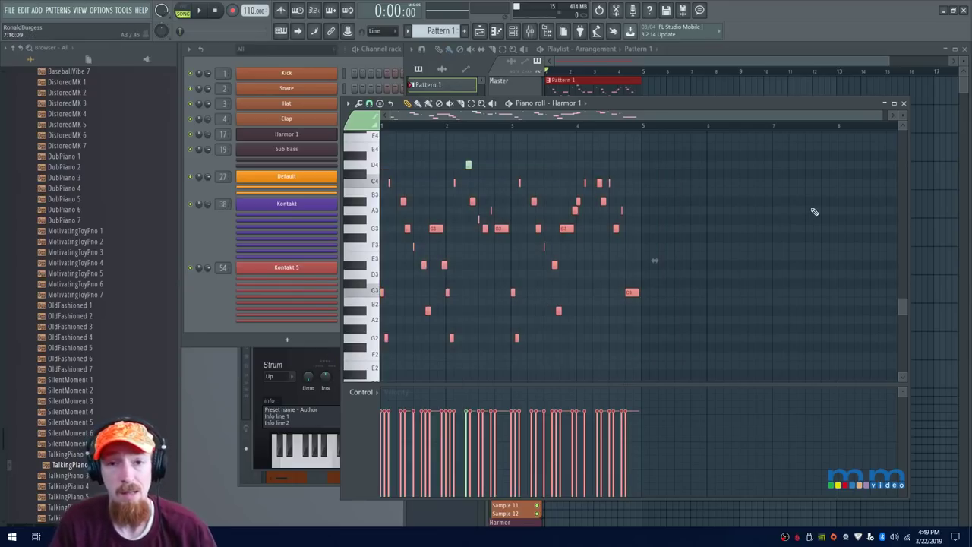
click(903, 103)
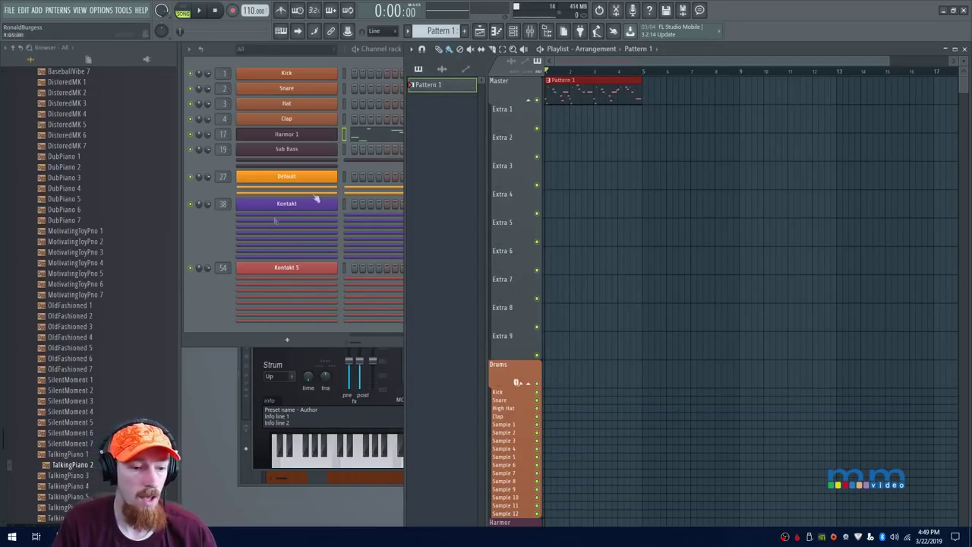
Close Harmor 1, open BC Dynamics on the mixer's Harmor track, and move the plugin window fully into view
click(253, 377)
click(768, 95)
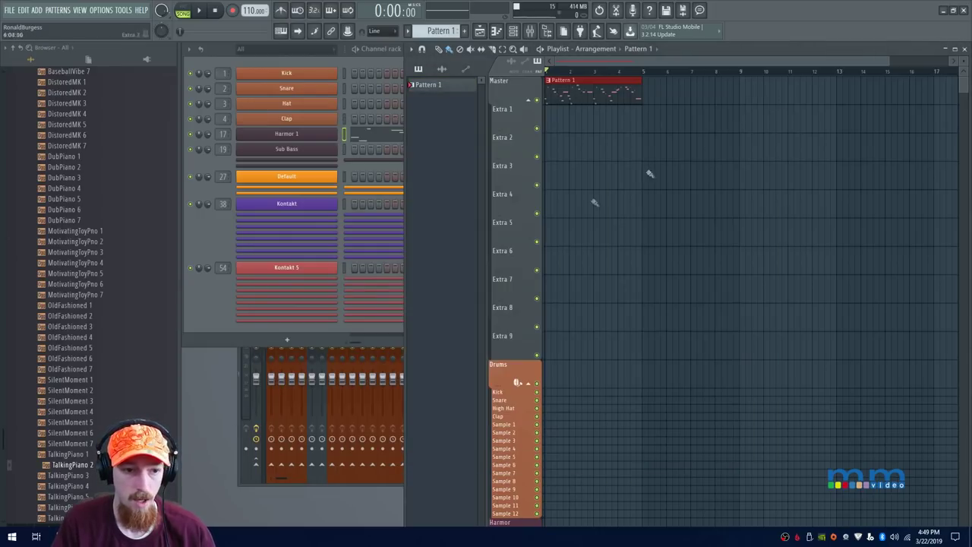
click(529, 32)
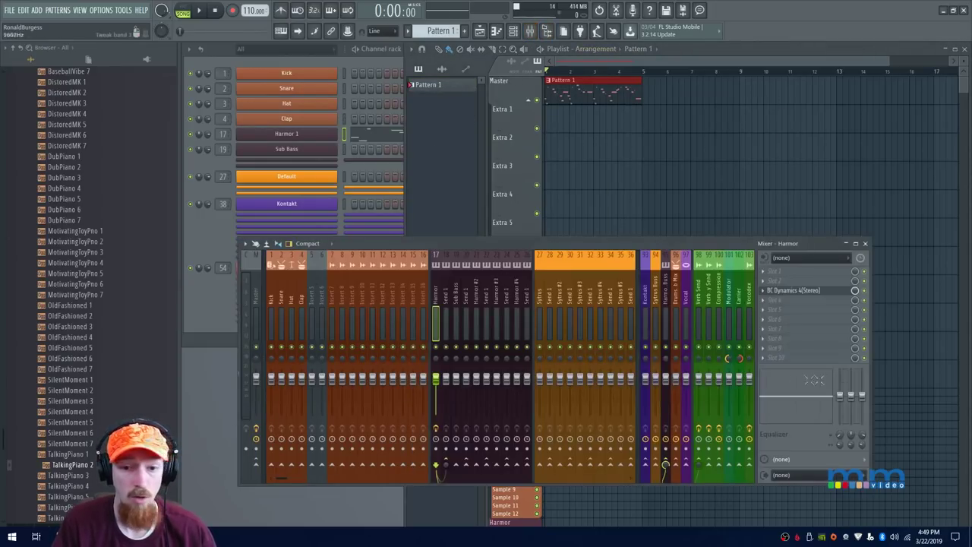
click(814, 291)
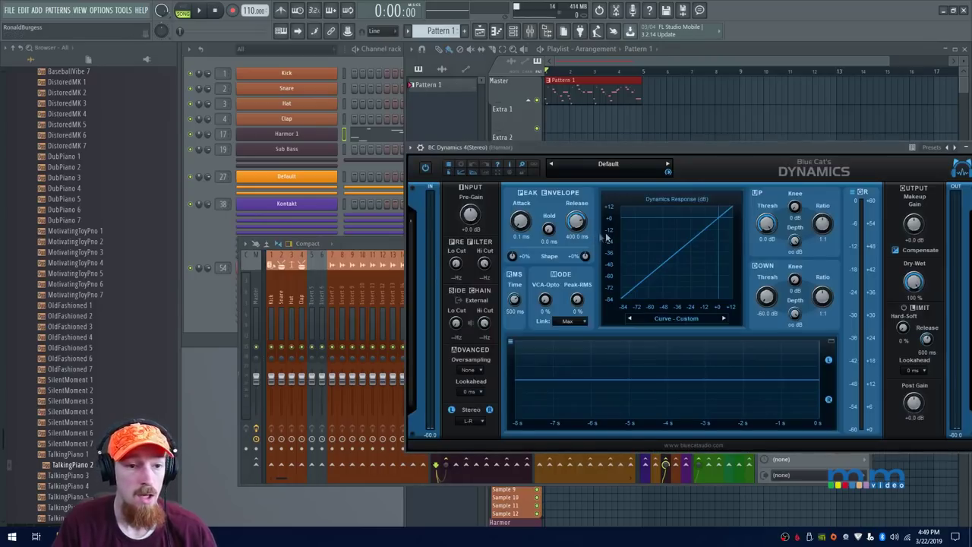
drag(608, 143, 443, 140)
In BC Dynamics, set the envelope release to 0.0 ms, the Up threshold to -29 dB and the Up ratio to 1.64:1
drag(410, 221, 410, 385)
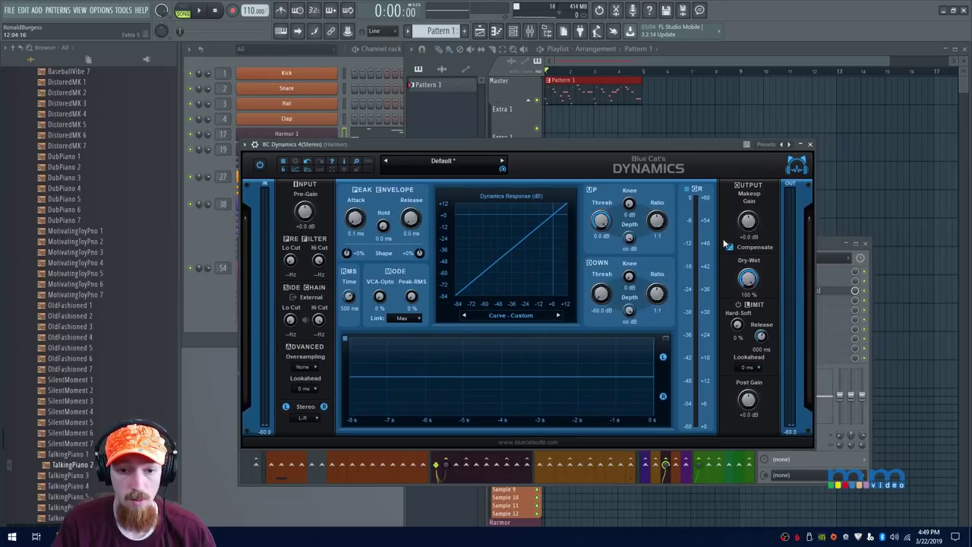
drag(656, 221, 602, 267)
scroll(658, 228, up, 2)
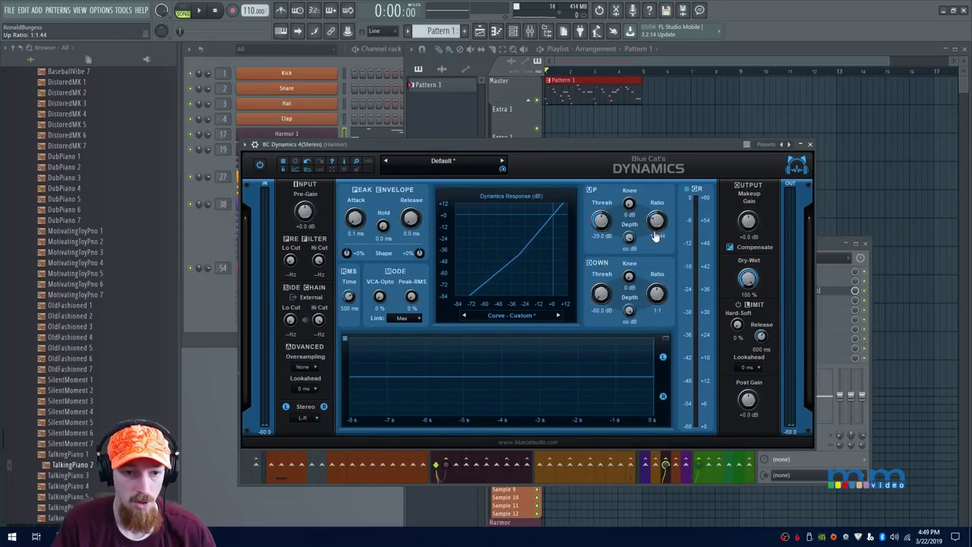
mouse_move(658, 220)
mouse_down()
mouse_move(663, 191)
mouse_move(661, 204)
mouse_up()
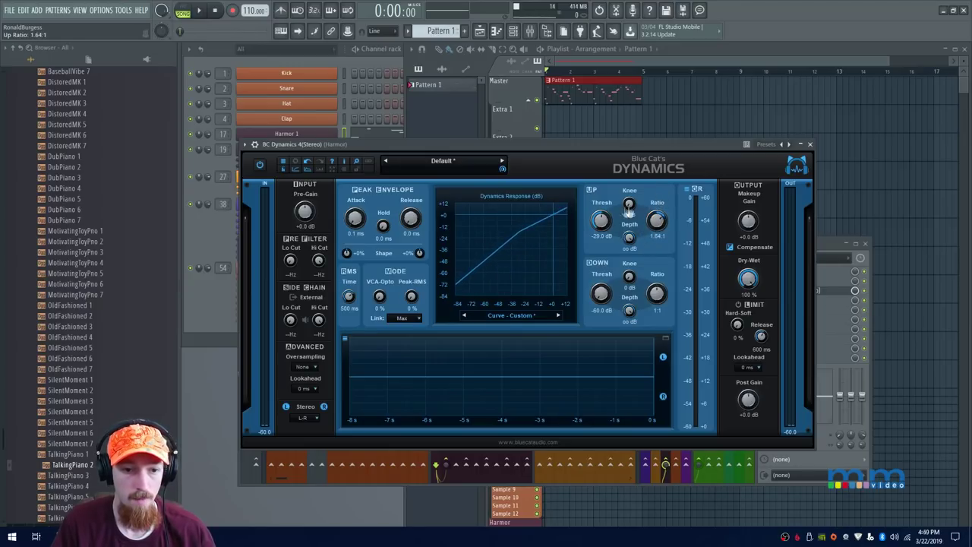
Raise the Up threshold to -1.0 dB, lower it to -29 dB during playback, set the Up ratio to 2.00:1, and stop playback
drag(606, 225, 621, 182)
key(space)
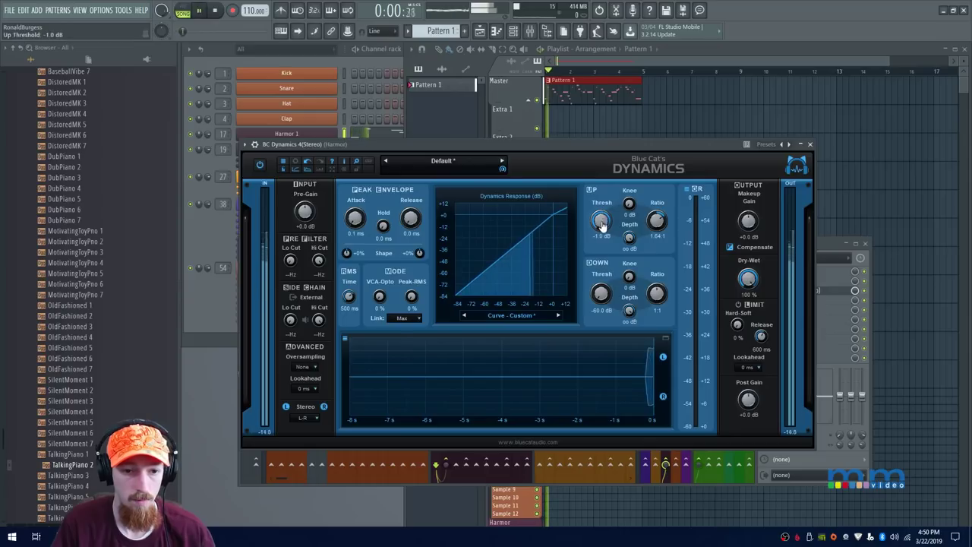
scroll(601, 231, down, 6)
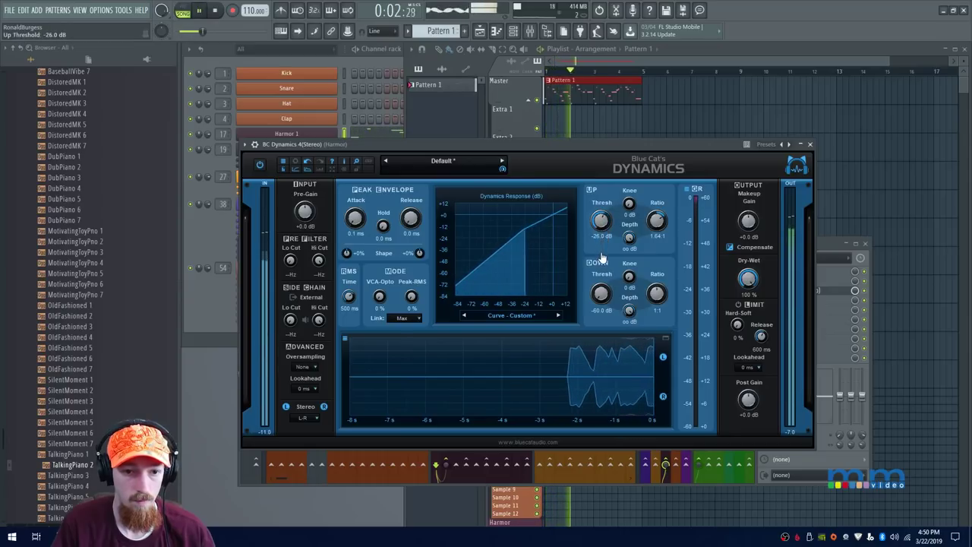
scroll(602, 226, down, 1)
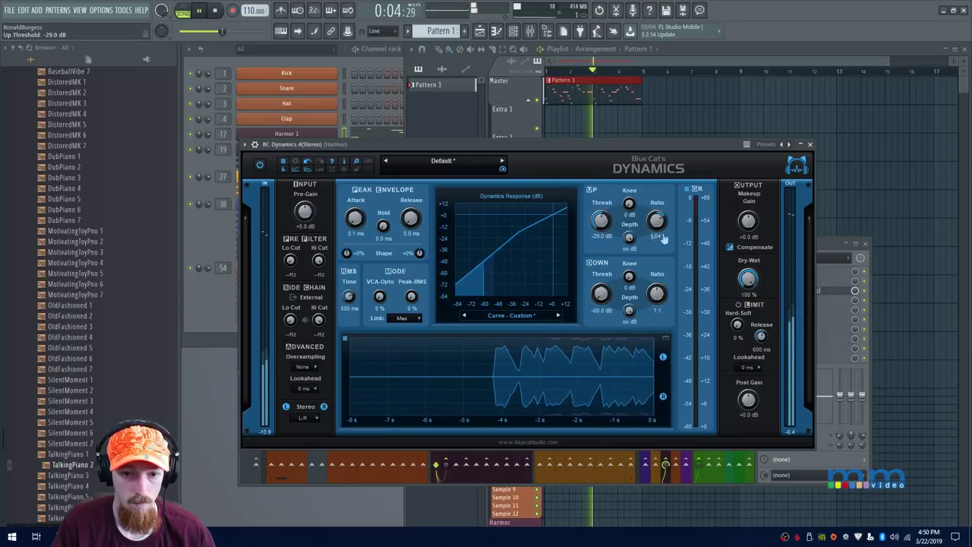
mouse_move(605, 213)
mouse_down()
mouse_move(602, 247)
mouse_move(601, 219)
mouse_up()
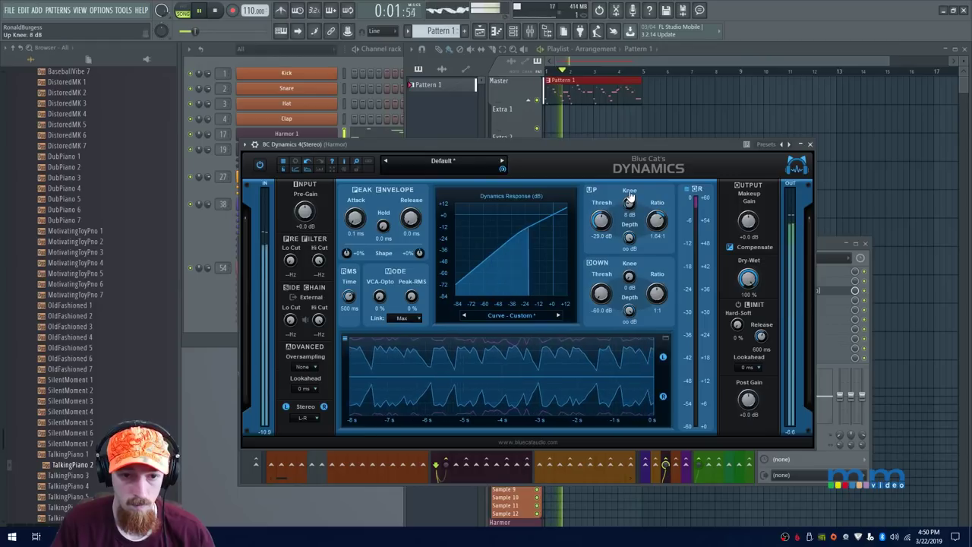
drag(658, 225, 658, 221)
key(space)
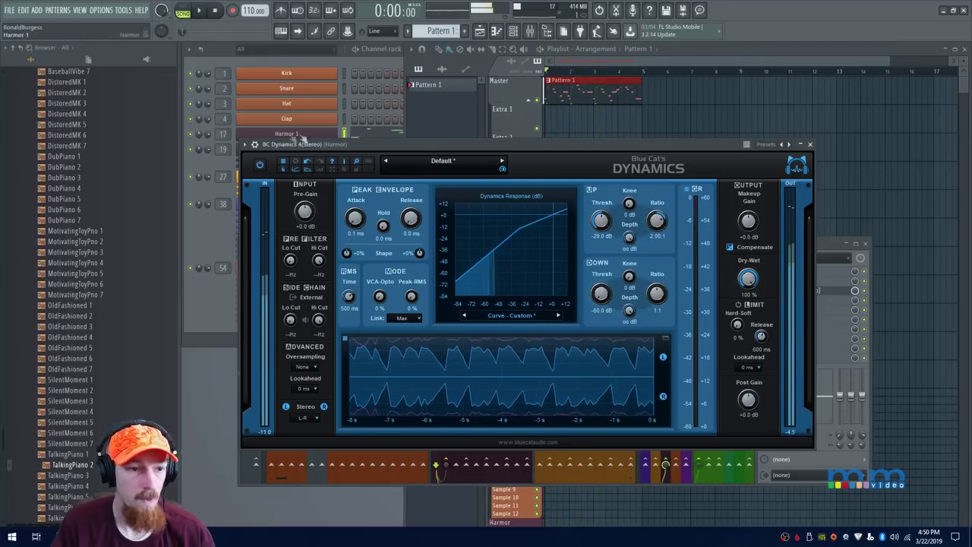
click(213, 232)
click(328, 121)
key(Escape)
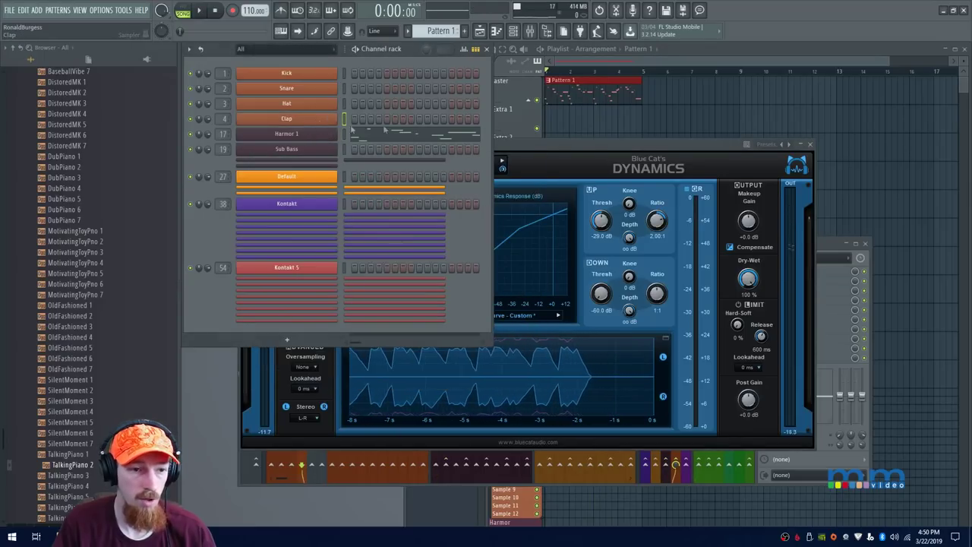
Duplicate the Pattern 1 clip on the Master track so that the copy starts at bar 5
click(579, 91)
drag(581, 90, 677, 83)
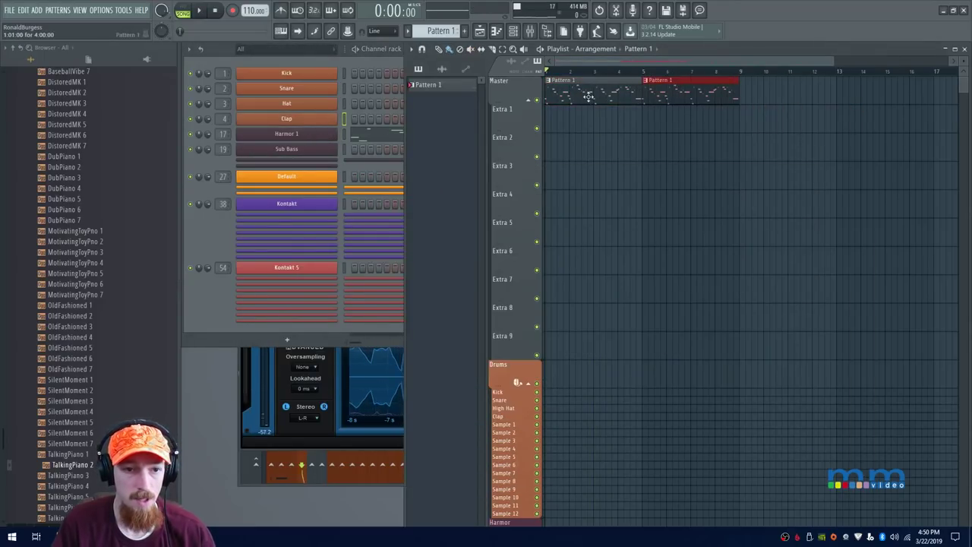
Create an automation clip for Harmor 1's unison phase, move the instrument window lower, and bring the playlist forward
click(307, 134)
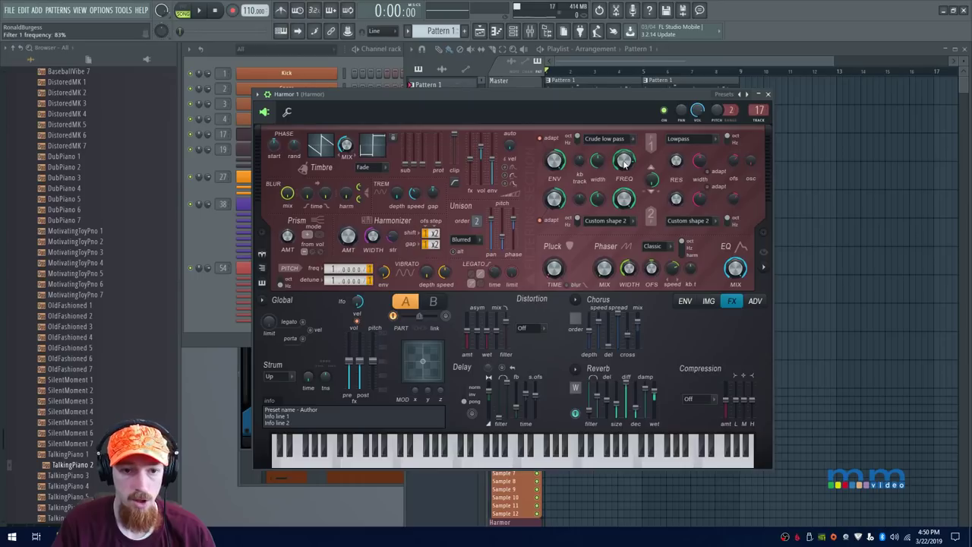
right_click(517, 223)
key(c)
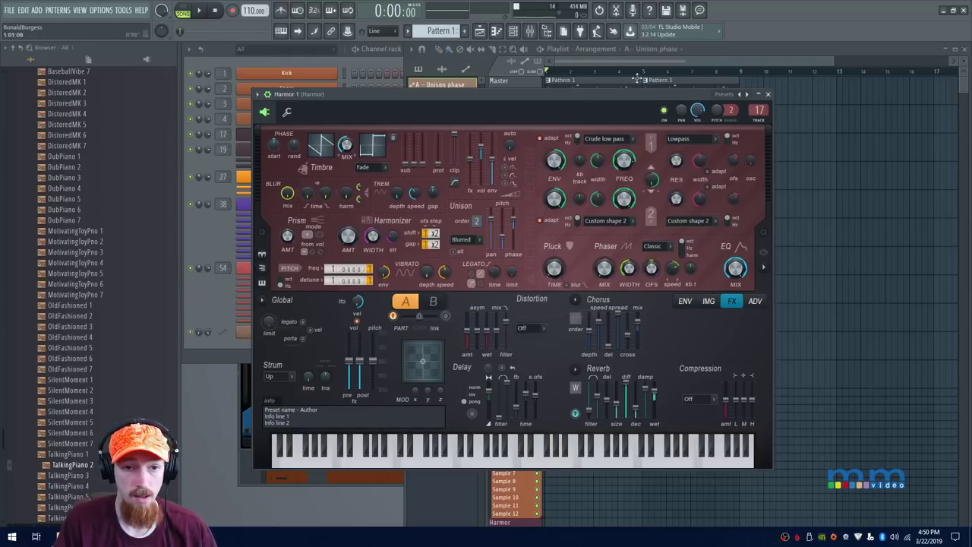
drag(580, 99, 598, 121)
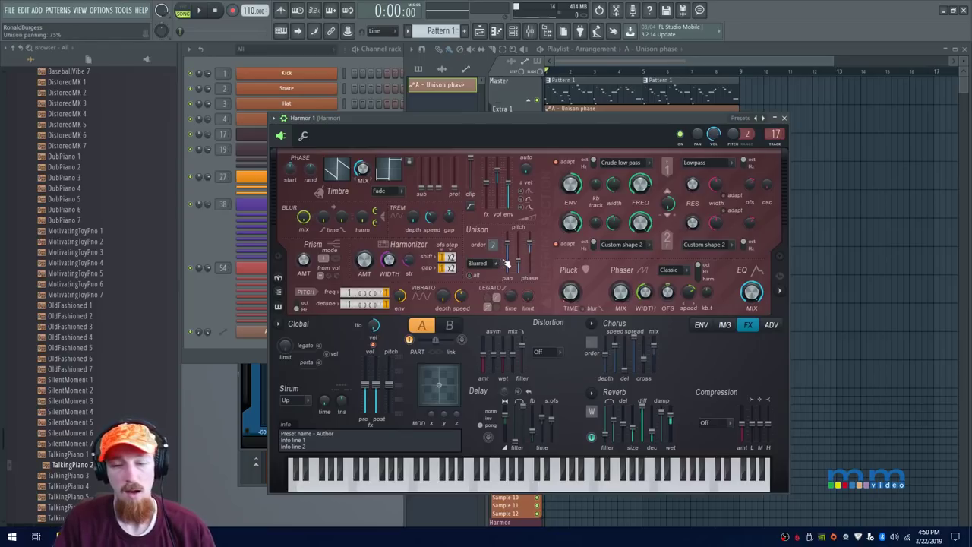
click(571, 62)
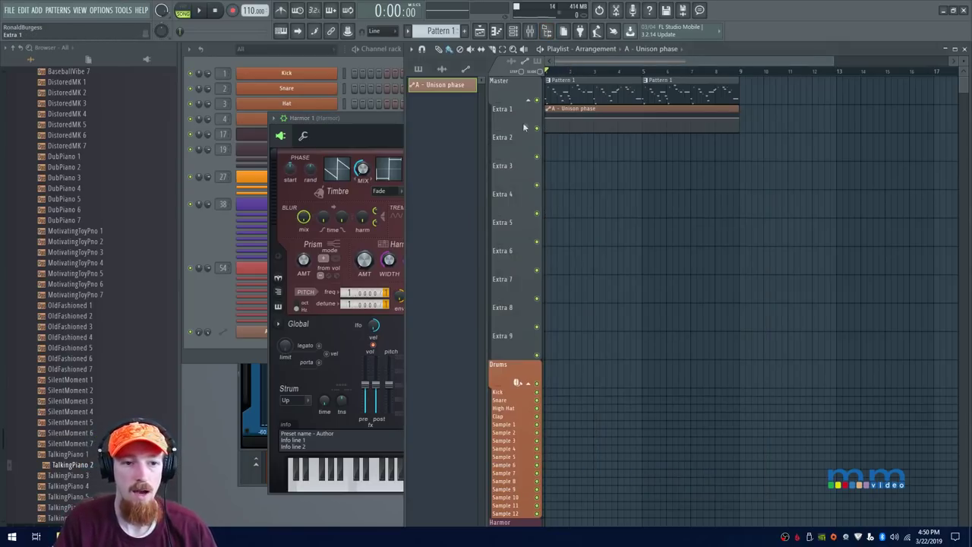
Enlarge the Extra 1 track, shape the Unison phase automation with a dip at bar 3 and a peak past bar 7, and audition it
drag(508, 133, 510, 181)
right_click(598, 144)
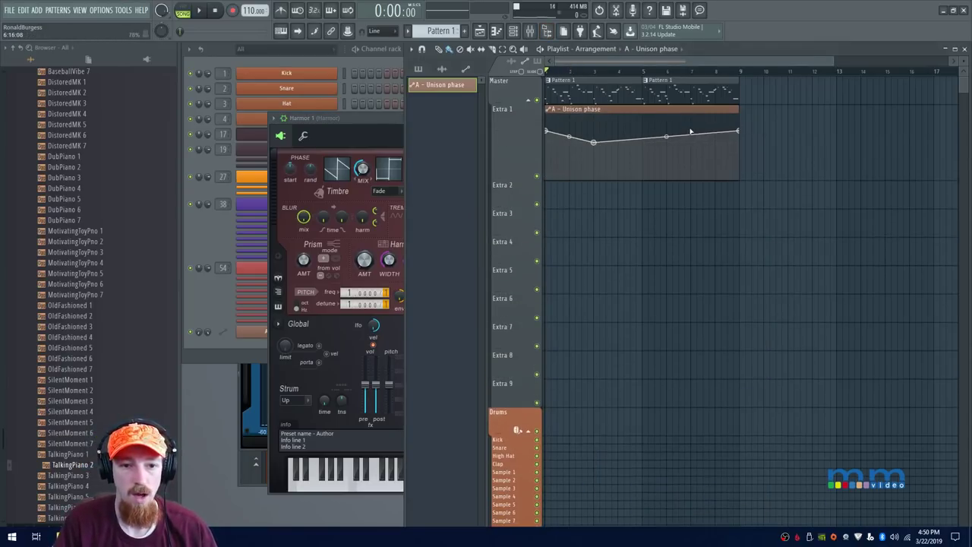
drag(690, 132, 697, 124)
key(space)
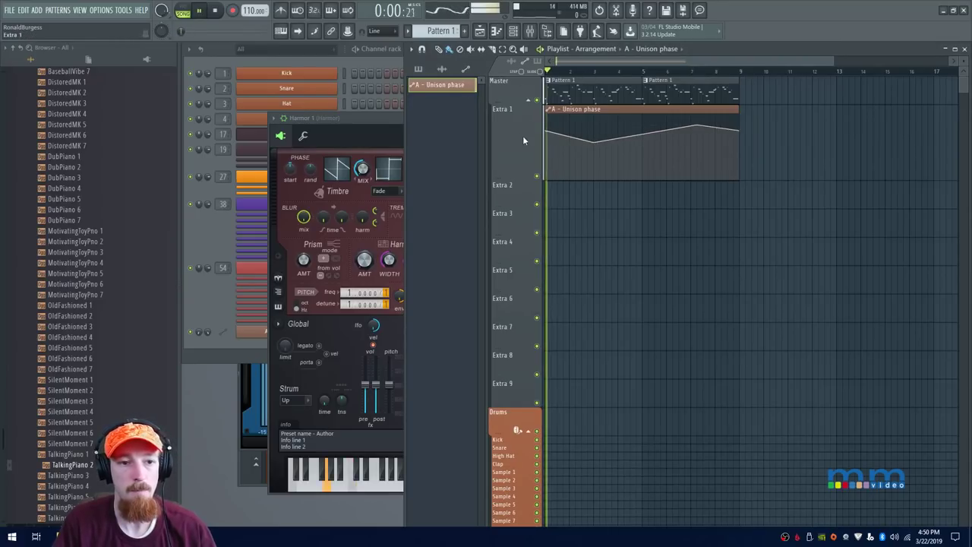
click(382, 119)
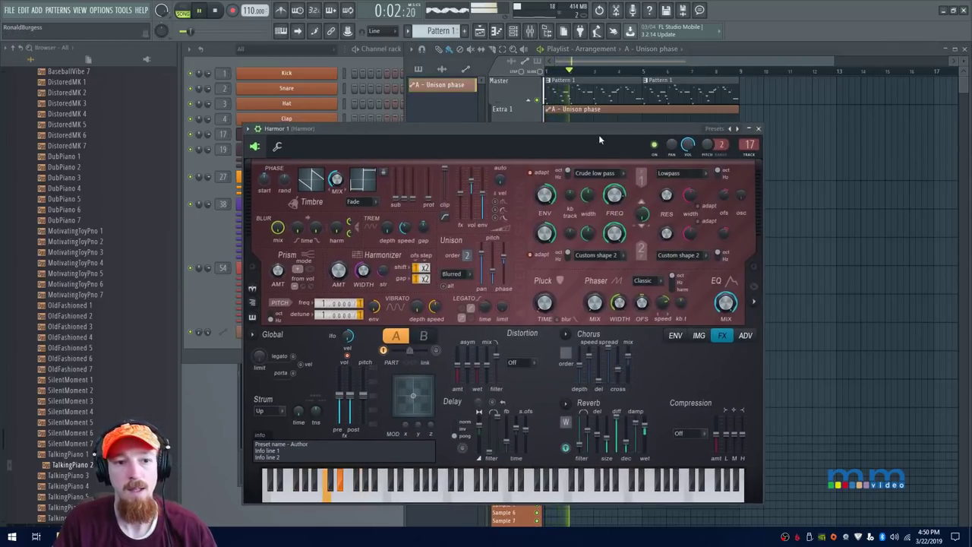
key(space)
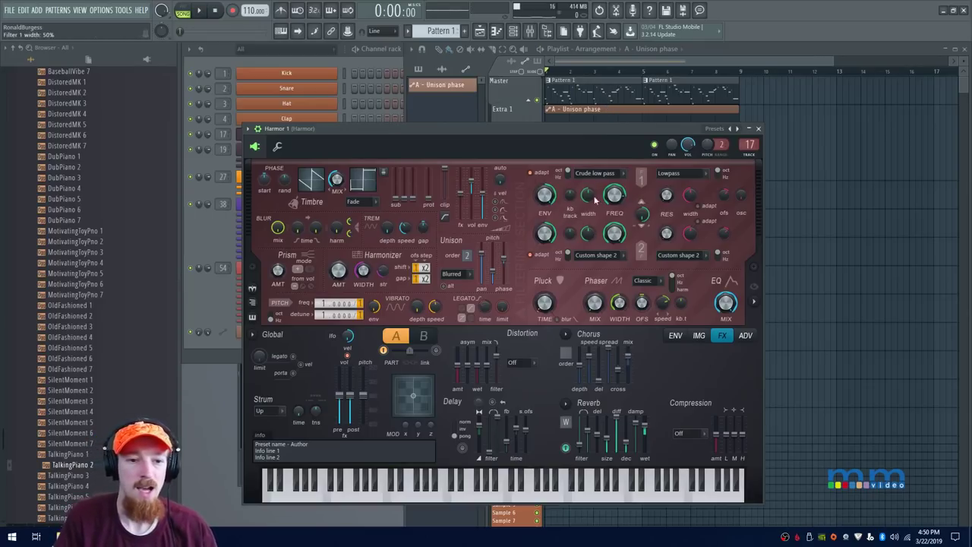
Create automation clips for Harmor 1's Filter 1 frequency and Pitch vibrato depth
right_click(617, 196)
click(654, 290)
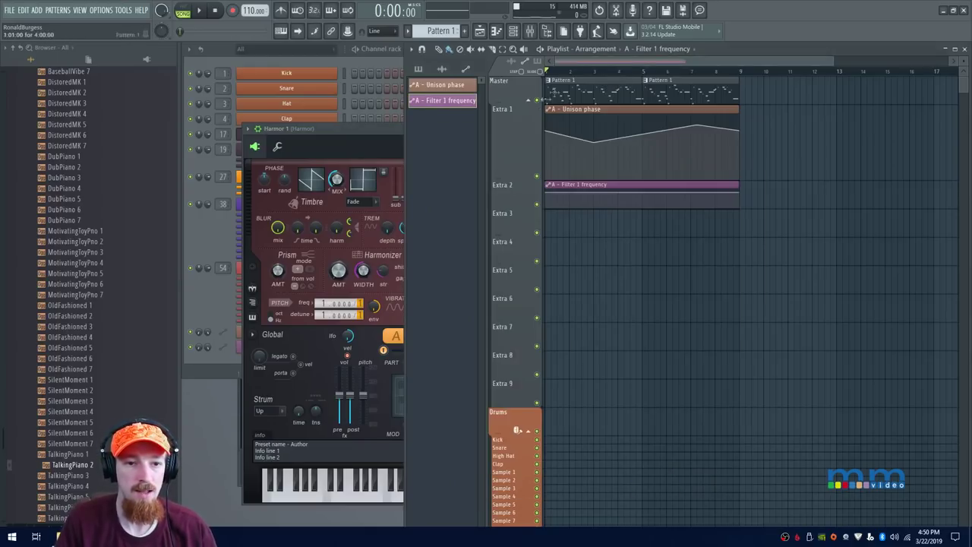
click(380, 141)
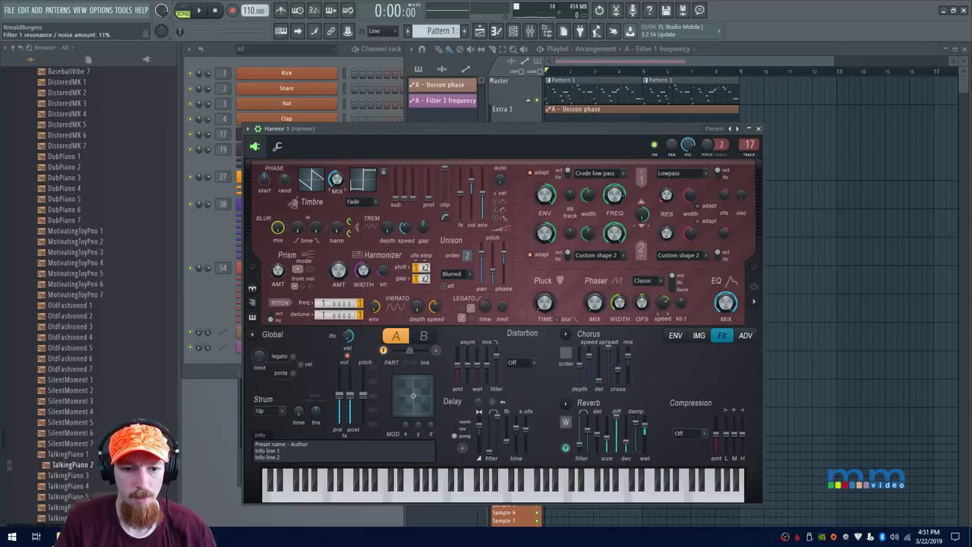
drag(666, 195, 672, 198)
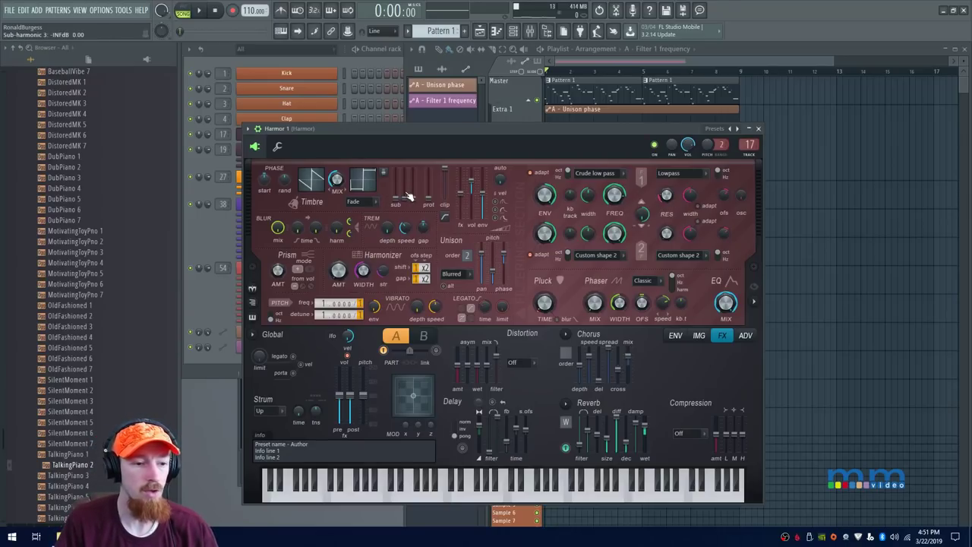
right_click(418, 301)
click(452, 357)
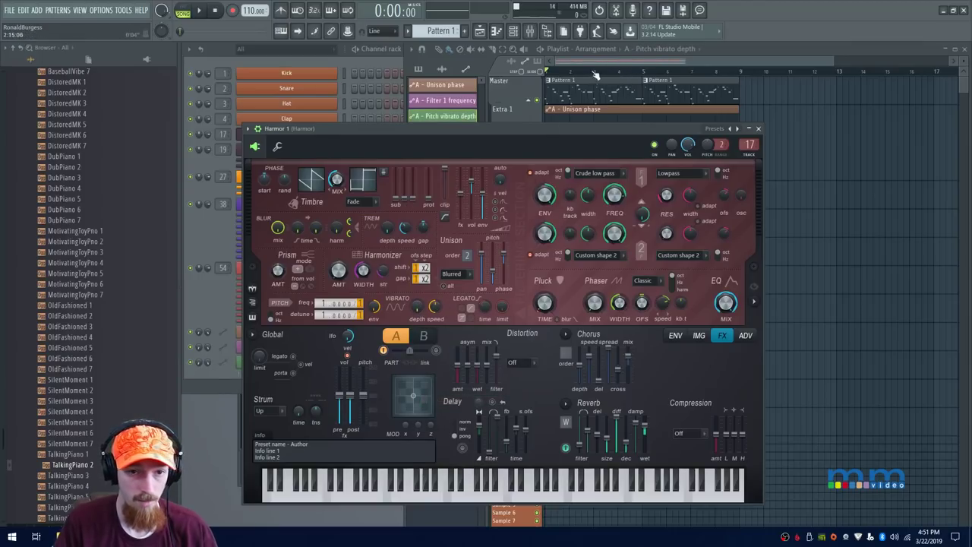
Bring the playlist forward, make the Extra 2 and Extra 3 tracks taller, and briefly play the arrangement from the start
click(596, 78)
drag(511, 208, 508, 357)
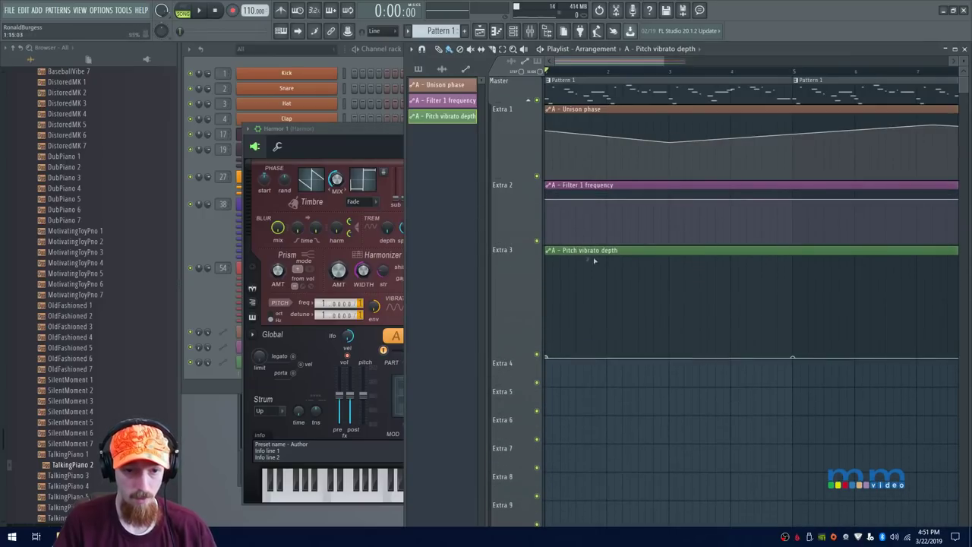
mouse_move(585, 141)
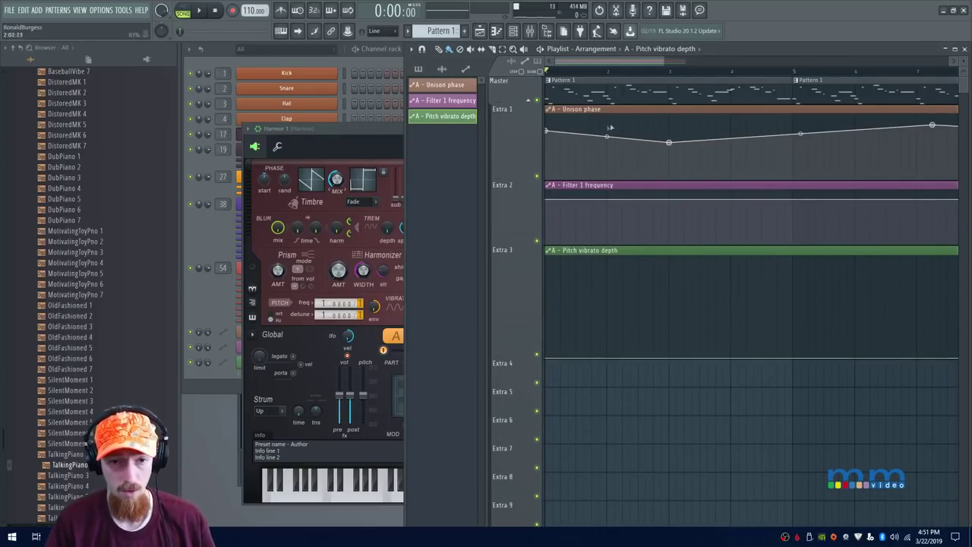
drag(612, 136, 843, 141)
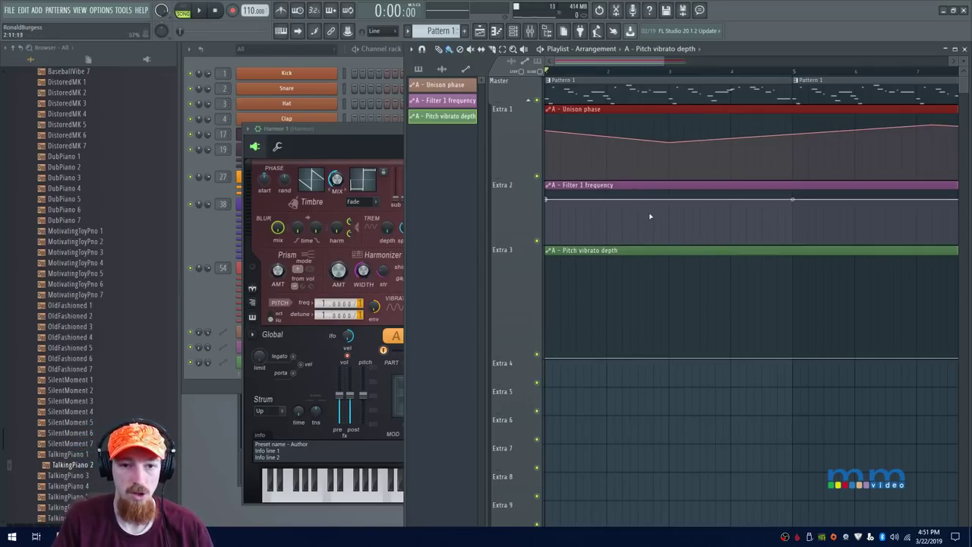
ctrl+scroll(646, 212, up, 3)
key(space)
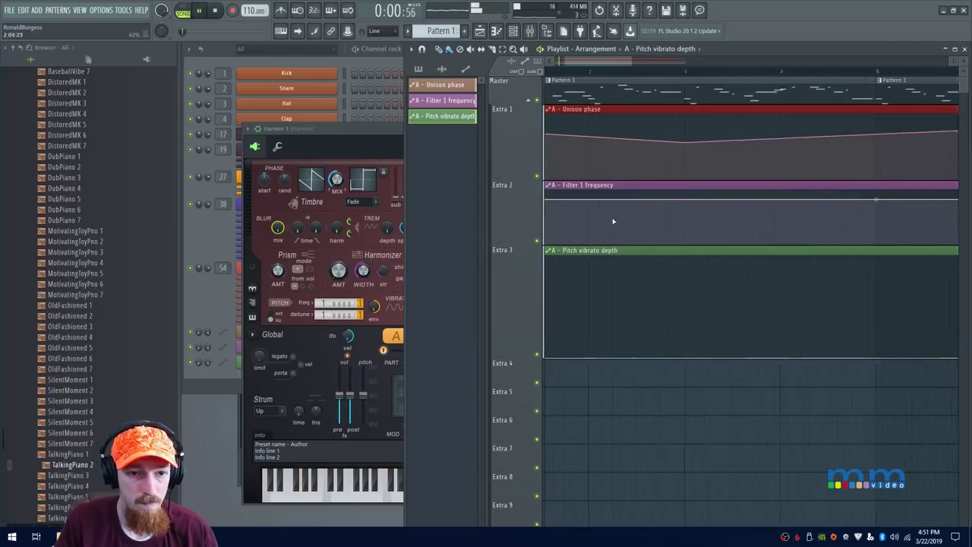
key(space)
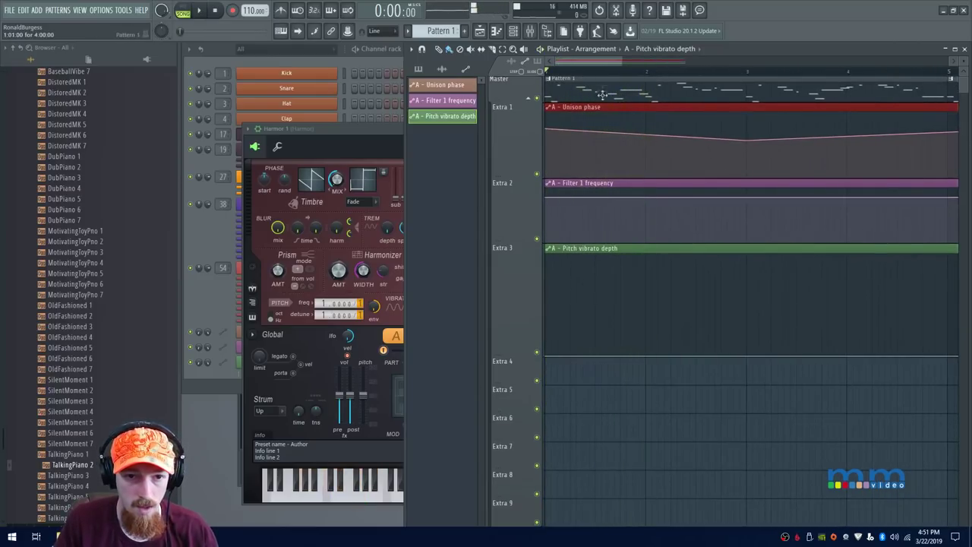
Add a spike to the Pitch vibrato depth automation just before bar 2, curve its rising side, and audition it from late in bar 1
click(621, 79)
ctrl+scroll(620, 376, up, 2)
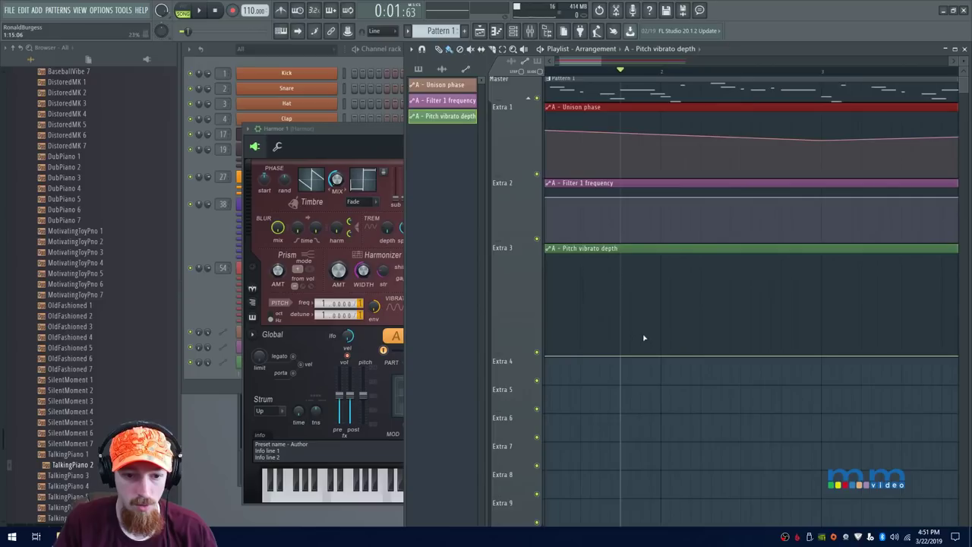
right_click(631, 354)
right_click(651, 326)
right_click(671, 354)
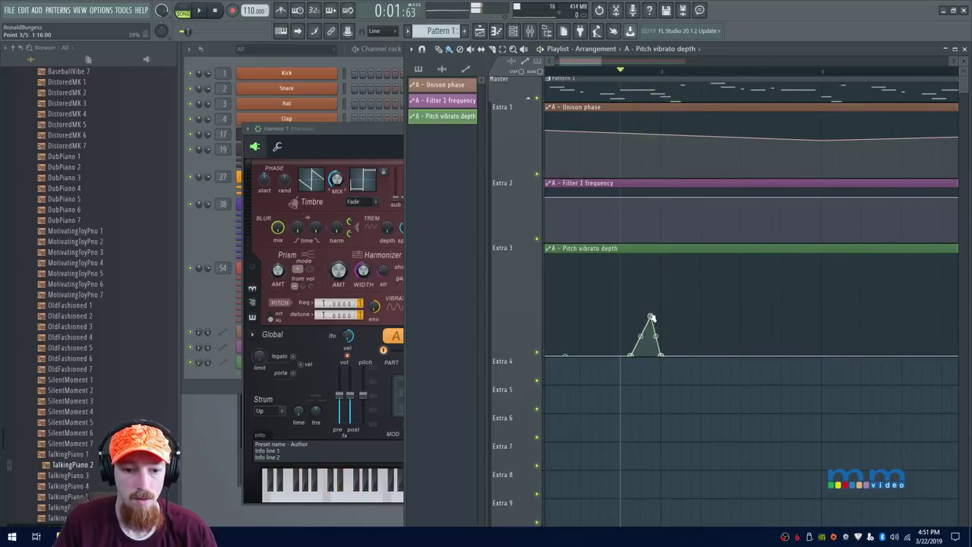
drag(651, 286, 651, 280)
key(space)
key(space)
key(space)
key(space)
drag(640, 317, 643, 289)
key(space)
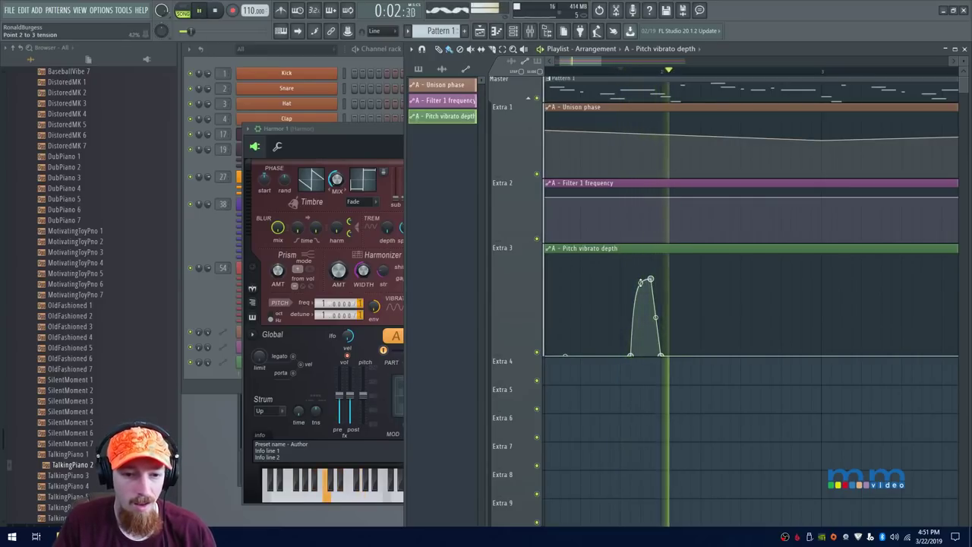
scroll(650, 293, down, 3)
key(space)
scroll(608, 236, up, 3)
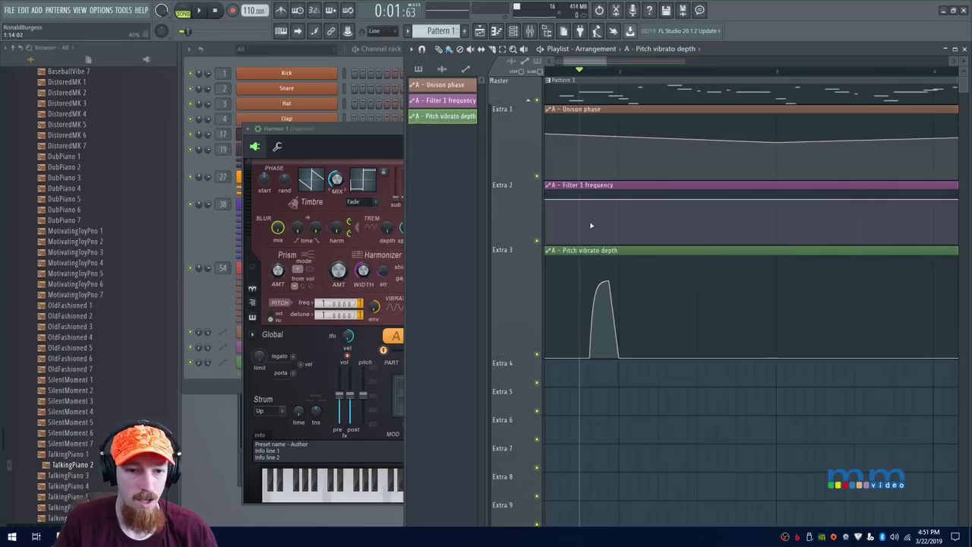
Add a curved dip to the Filter 1 frequency automation just before bar 2 and audition it
scroll(615, 214, left, 2)
right_click(685, 229)
right_click(698, 200)
drag(698, 201, 693, 199)
key(space)
key(space)
key(space)
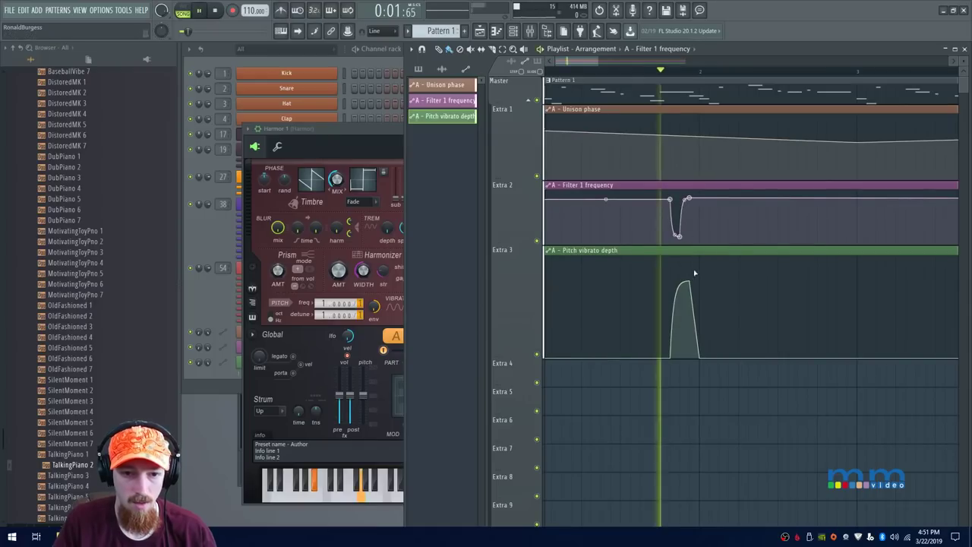
key(space)
key(space)
key(space)
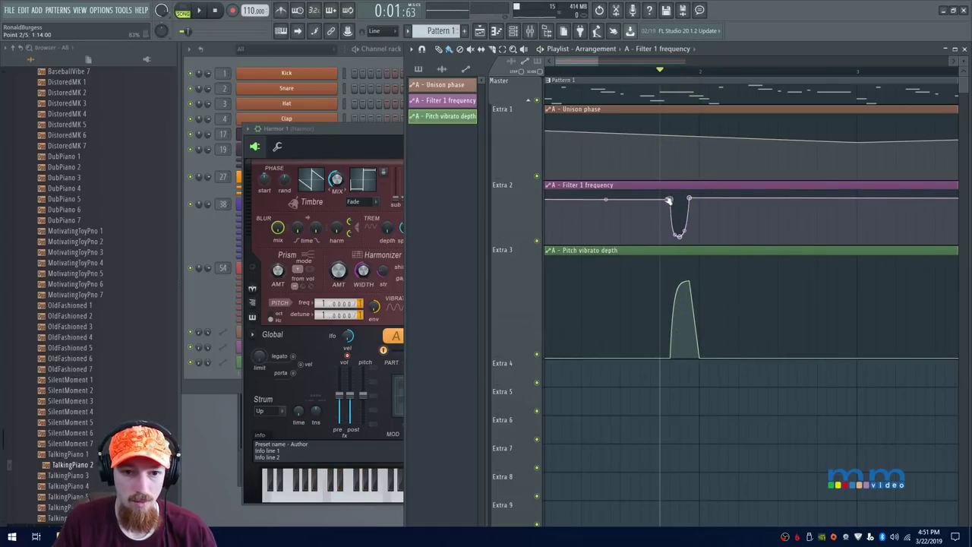
Start the Filter 1 frequency dip earlier, at the playhead, split it into two dips with a high point between, and play it back
drag(661, 208, 661, 201)
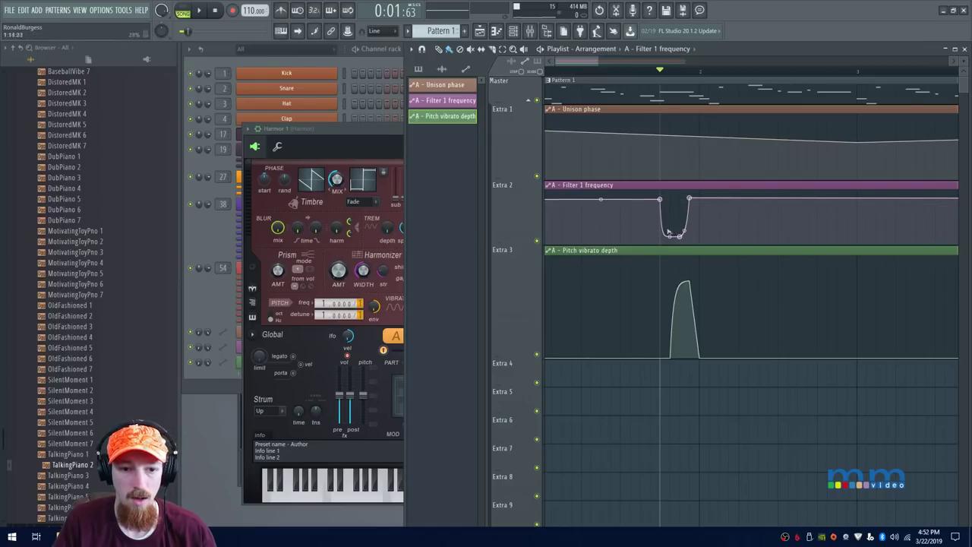
scroll(670, 234, up, 5)
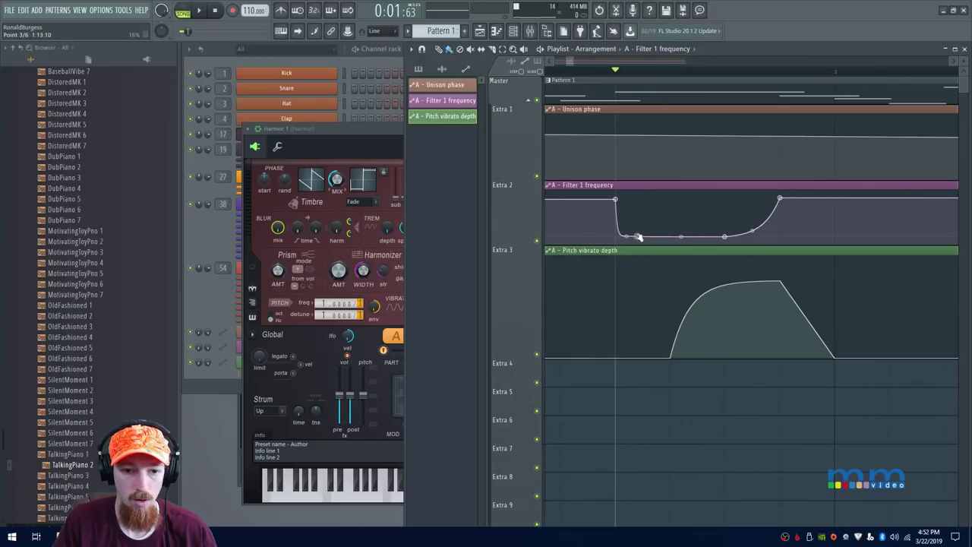
drag(674, 237, 670, 203)
key(space)
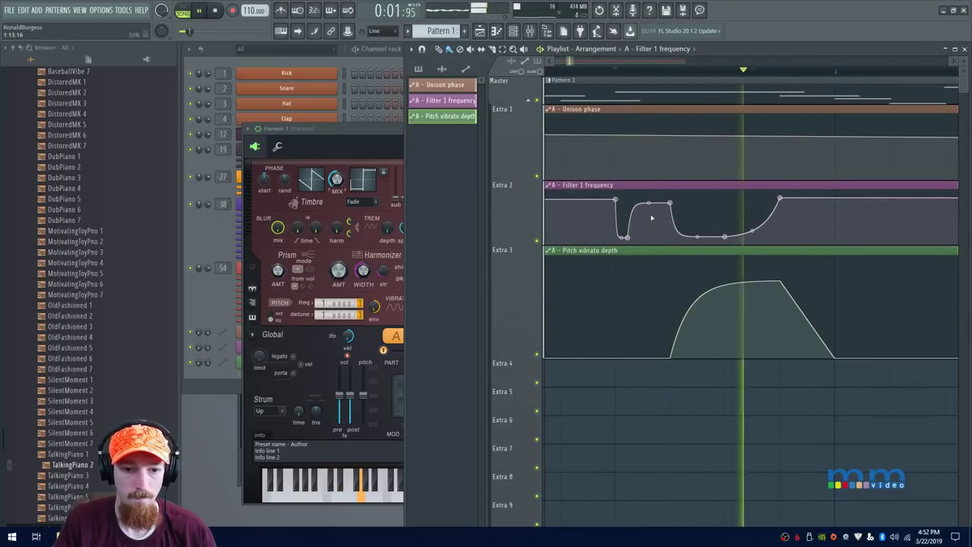
key(space)
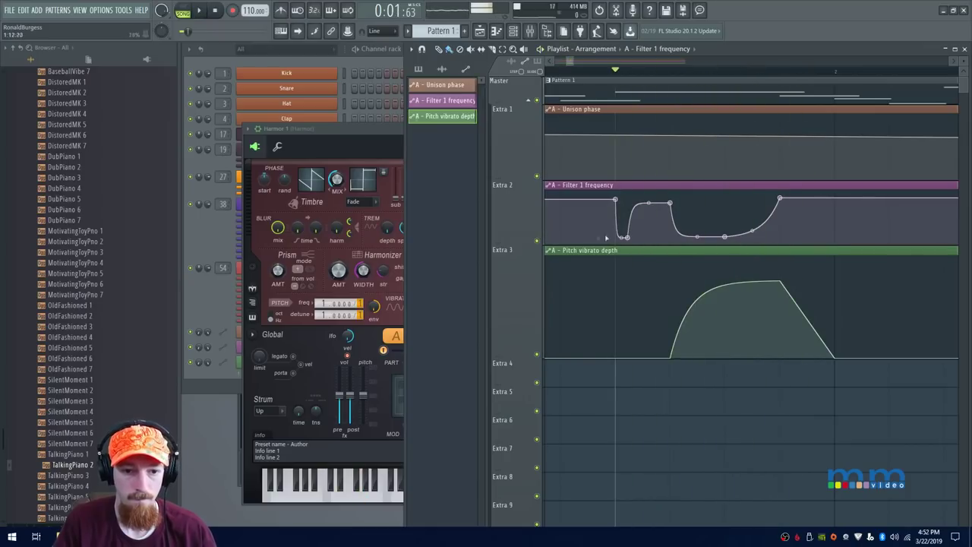
Mute and unmute the Extra 2 track to compare playback with and without the Filter 1 frequency automation
click(538, 240)
key(space)
key(space)
key(space)
key(space)
click(538, 241)
key(space)
key(space)
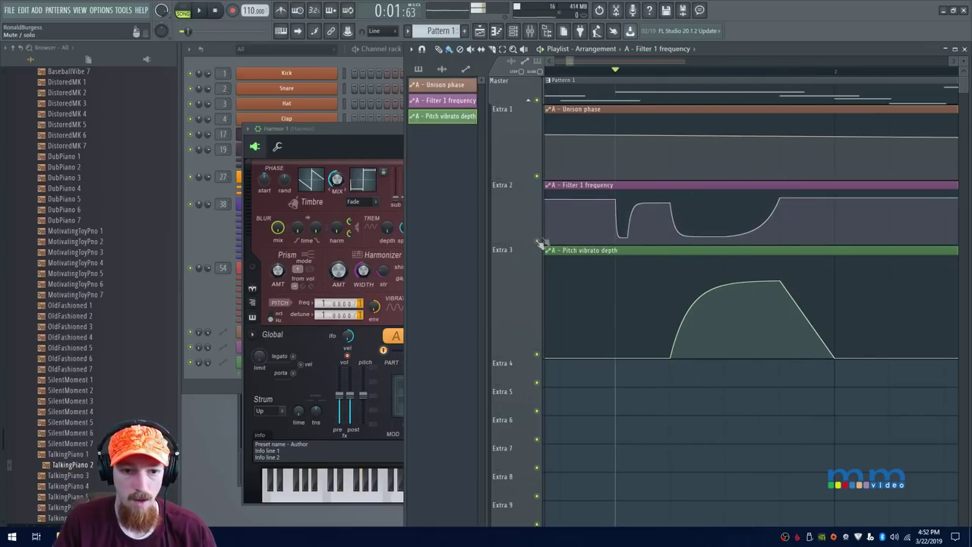
scroll(792, 200, down, 3)
key(space)
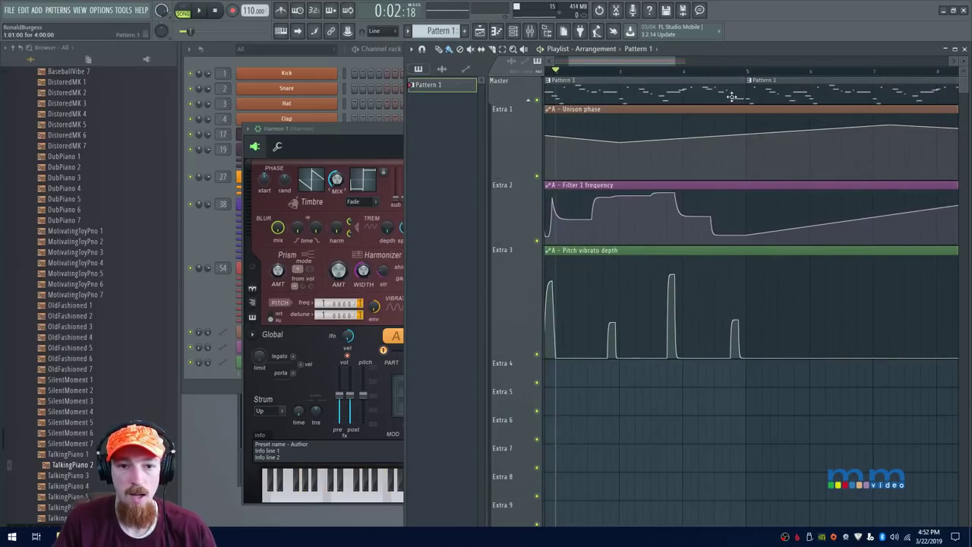
Check Pattern 1's Harmor 1 notes in the piano roll, then make the first playlist clip unique as Pattern 2
double_click(733, 97)
drag(420, 313, 559, 225)
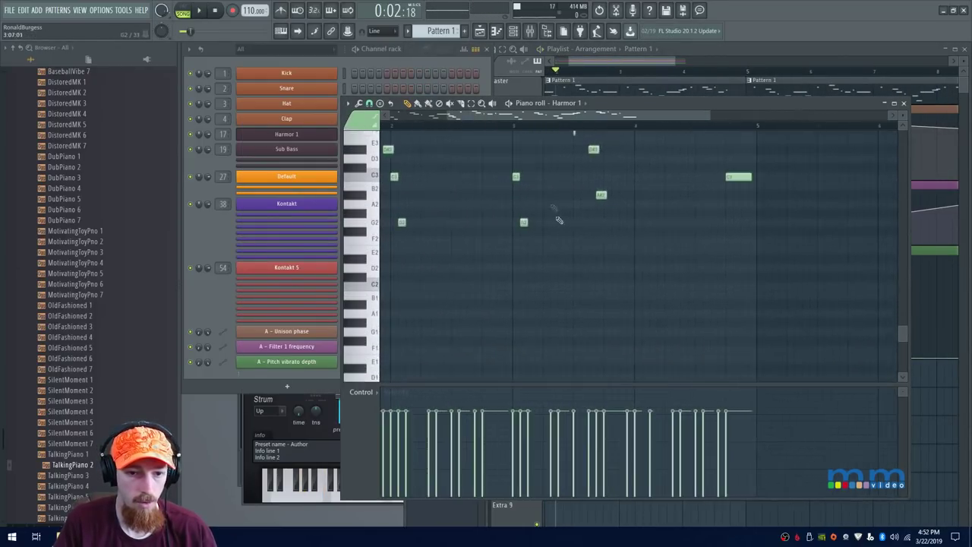
click(546, 82)
click(548, 100)
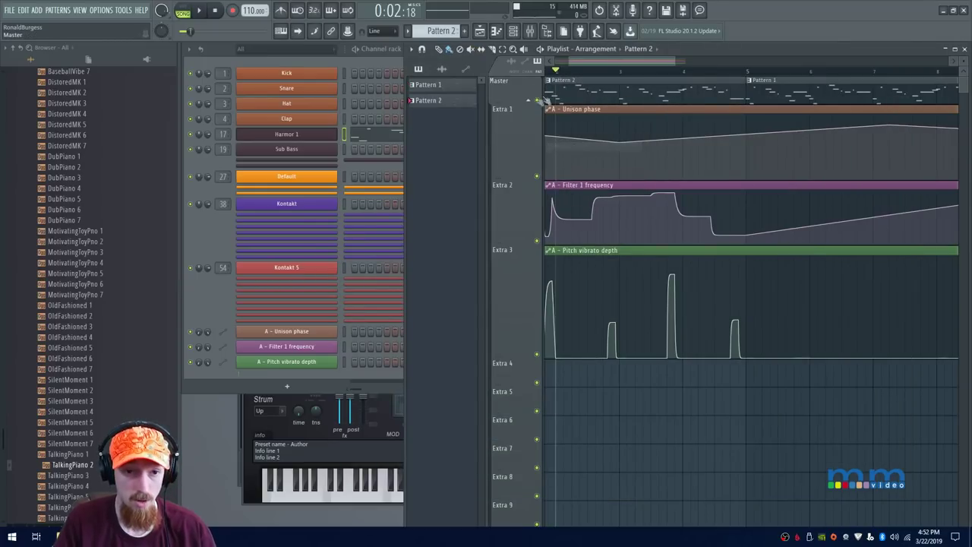
In Pattern 2's Harmor 1 piano roll, add a C2 slide note under the final C3 note, audition it, and return the playhead toward the start
double_click(656, 79)
mouse_move(601, 272)
mouse_down()
mouse_move(606, 262)
mouse_move(604, 281)
mouse_up()
click(592, 126)
key(space)
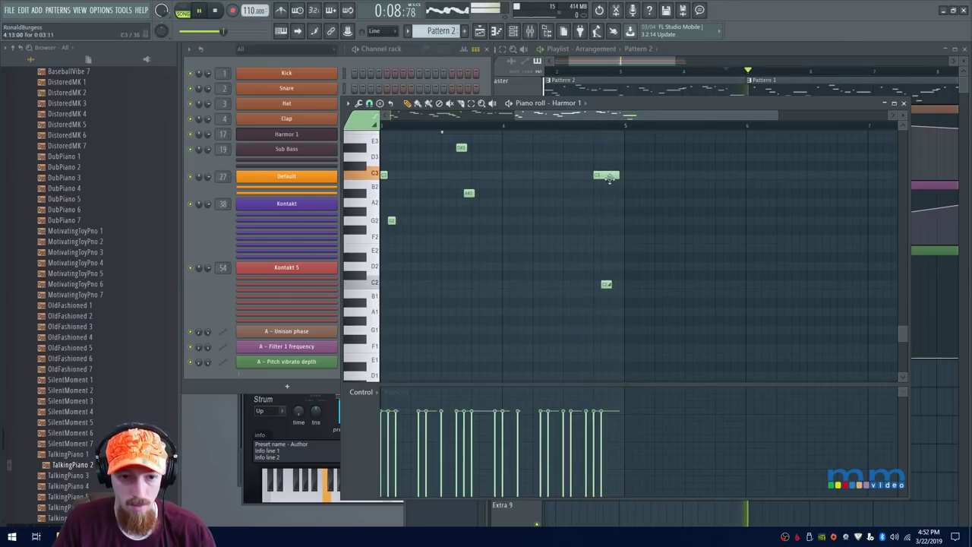
key(space)
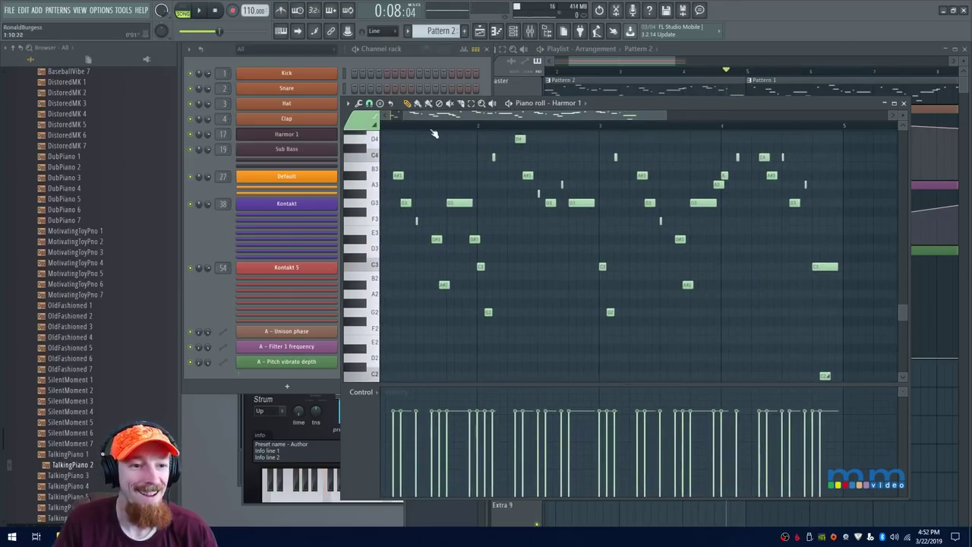
drag(432, 129, 342, 136)
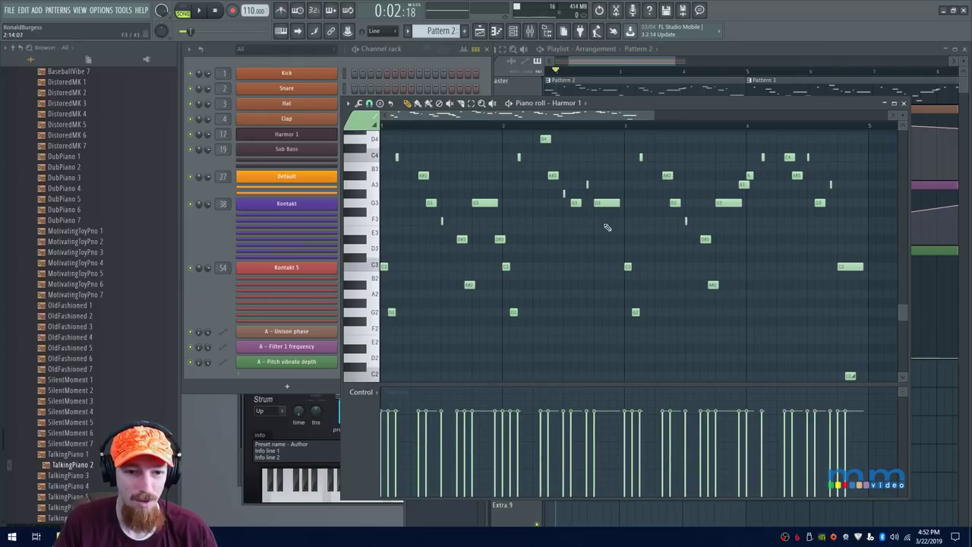
Add a short G#3 slide note over the long G3 note late in bar 2, audition the pattern, and return to the playlist
click(607, 195)
key(space)
key(space)
right_click(617, 194)
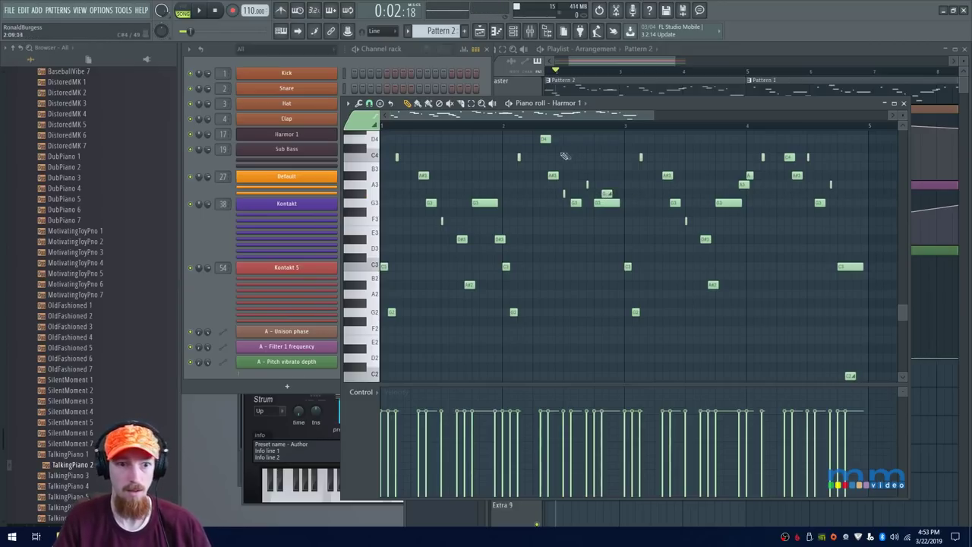
key(space)
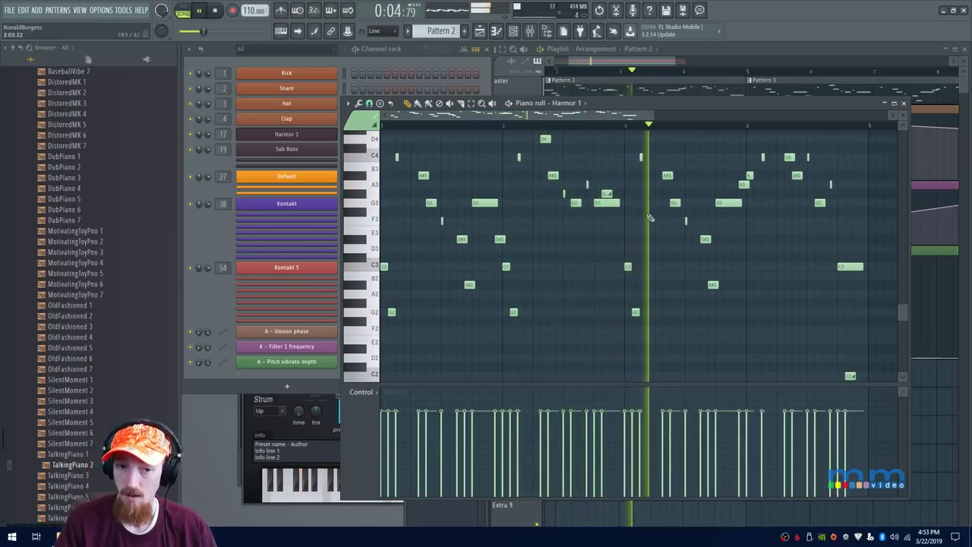
scroll(651, 219, down, 2)
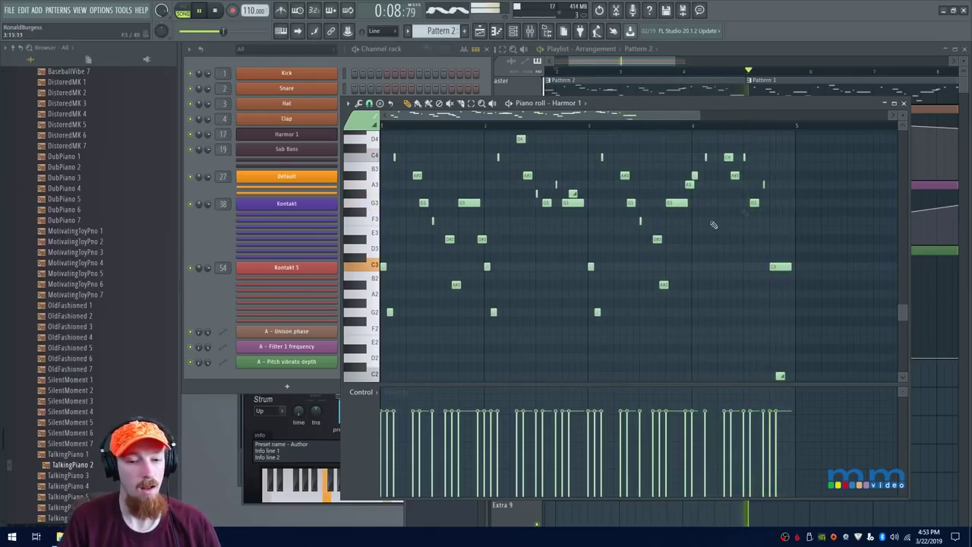
click(903, 104)
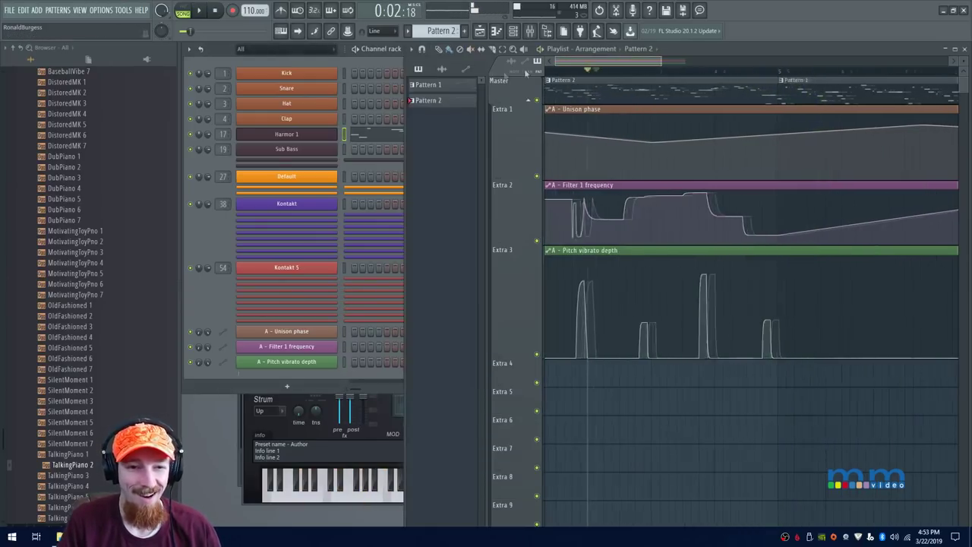
scroll(562, 121, down, 5)
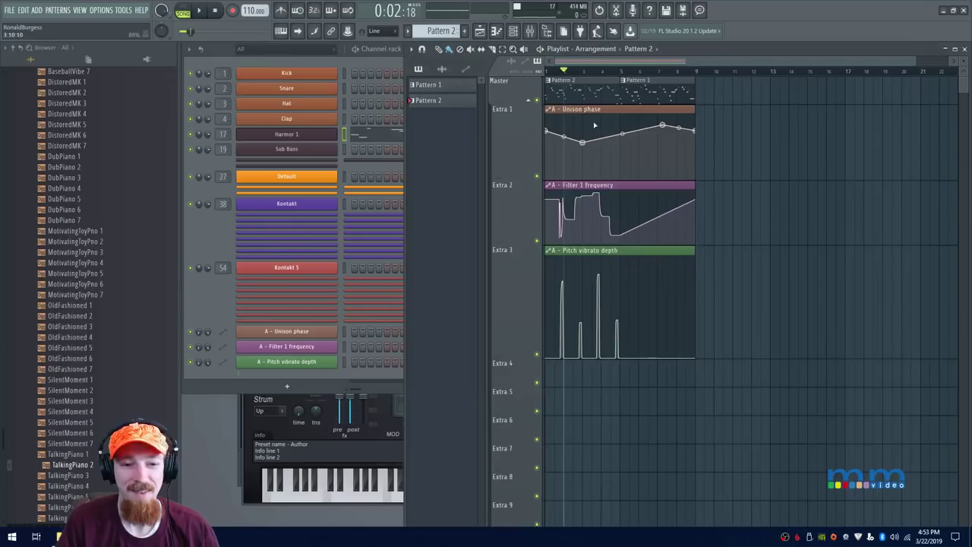
Shorten the Pitch vibrato depth automation clip to bars 1–4 and place a copy directly after it at bar 5
drag(695, 253, 613, 256)
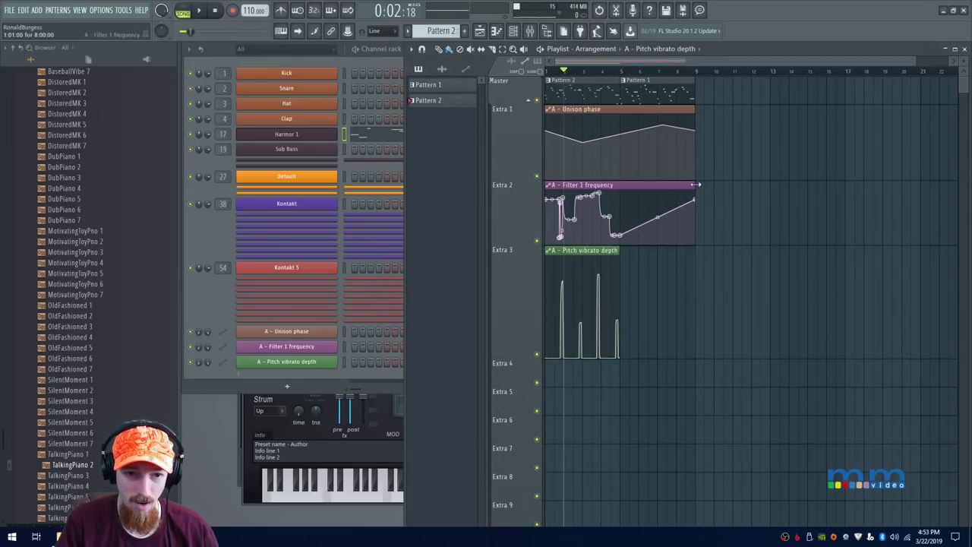
ctrl+click(592, 253)
drag(592, 252, 668, 249)
scroll(645, 111, up, 1)
drag(587, 93, 644, 99)
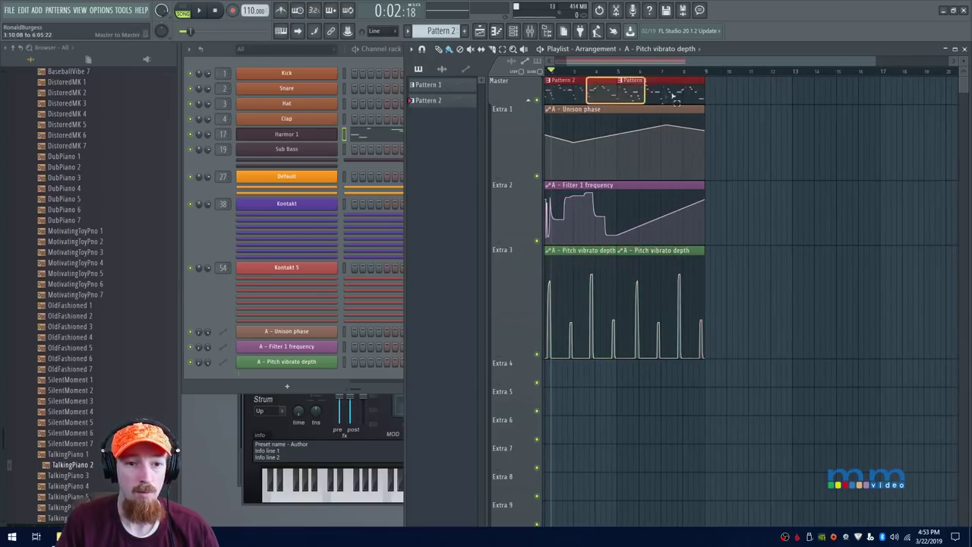
click(763, 112)
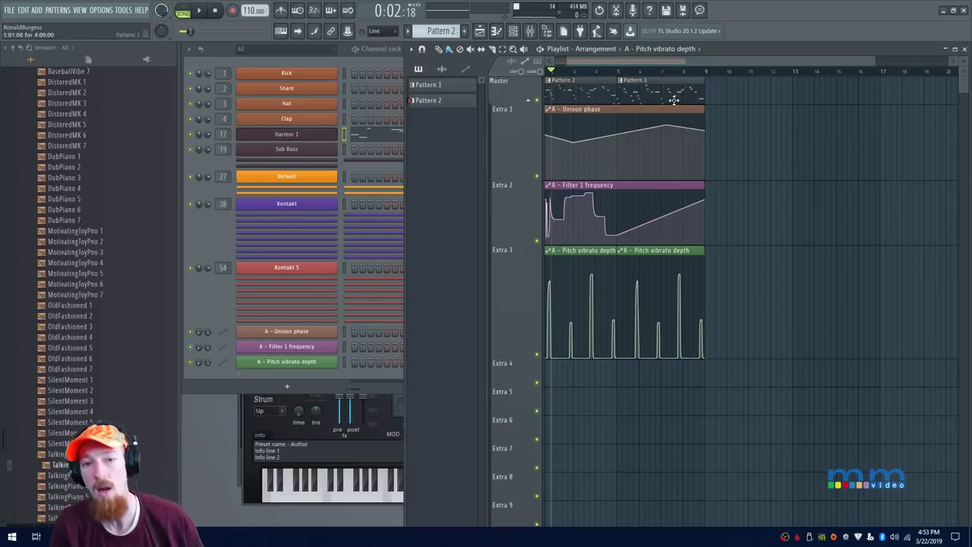
Put BC Dynamics 4(Dist.) in the first slot of the Harmor mixer track and set its Up threshold to -29.0 dB
click(249, 428)
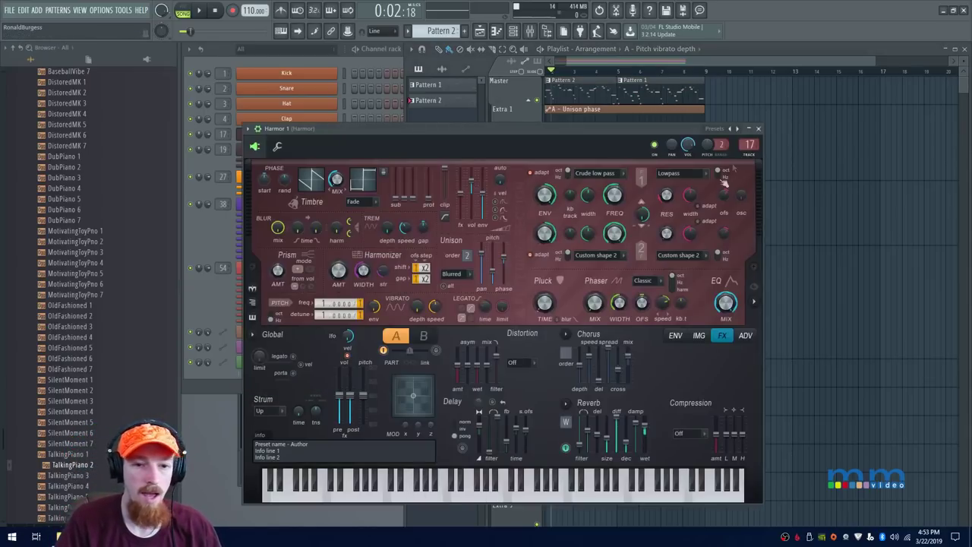
click(758, 129)
click(530, 30)
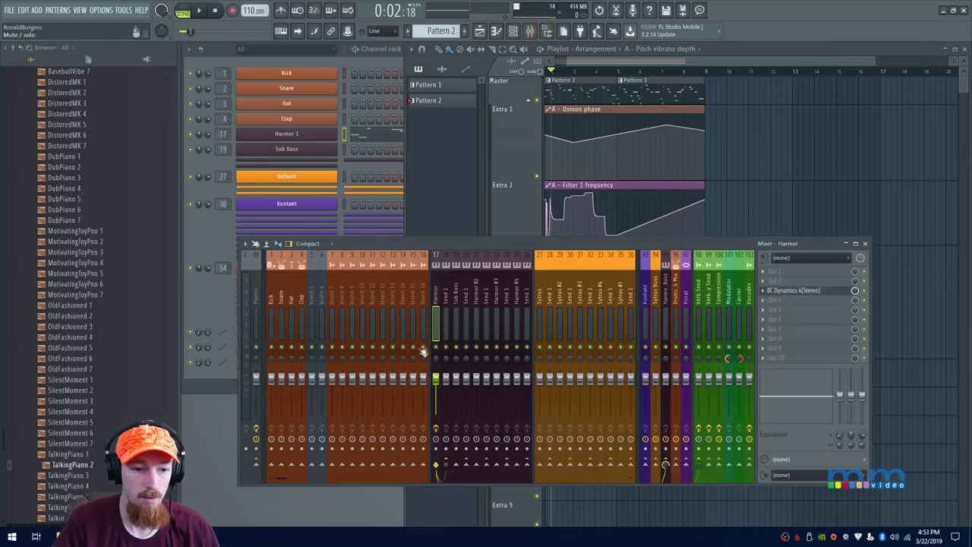
drag(794, 291, 795, 276)
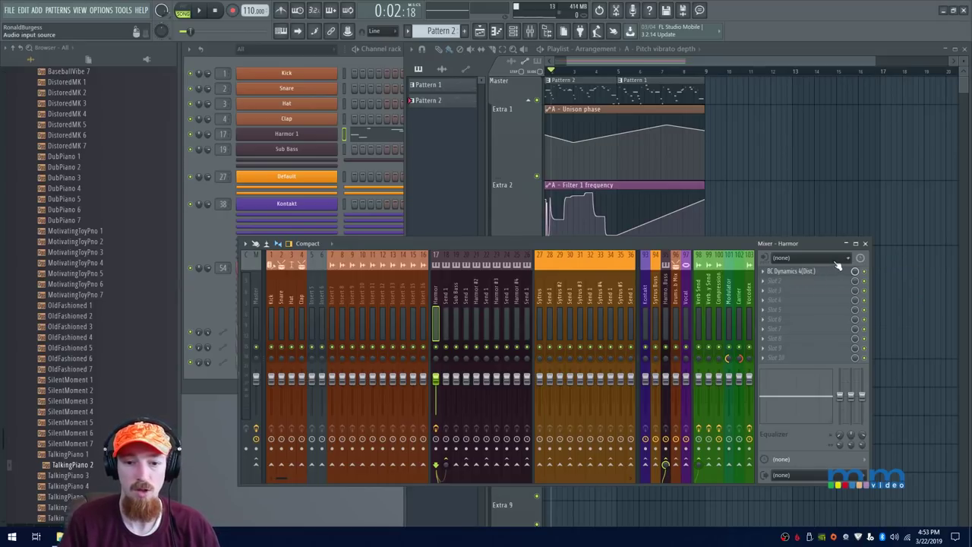
click(805, 277)
drag(441, 145, 425, 155)
drag(578, 231, 584, 243)
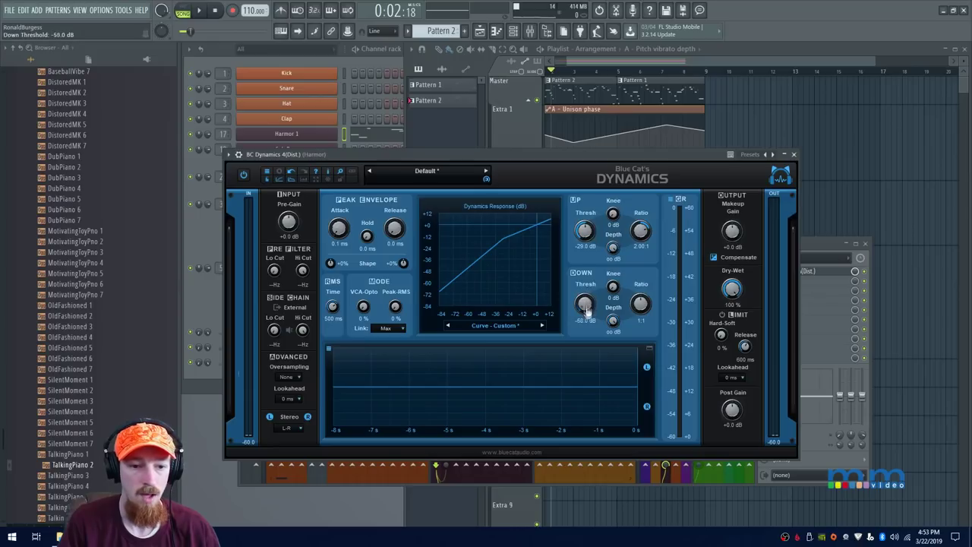
Browse the parameters of BC Dynamics 4(Dist.) and create an automation clip for its Up Threshold
click(233, 154)
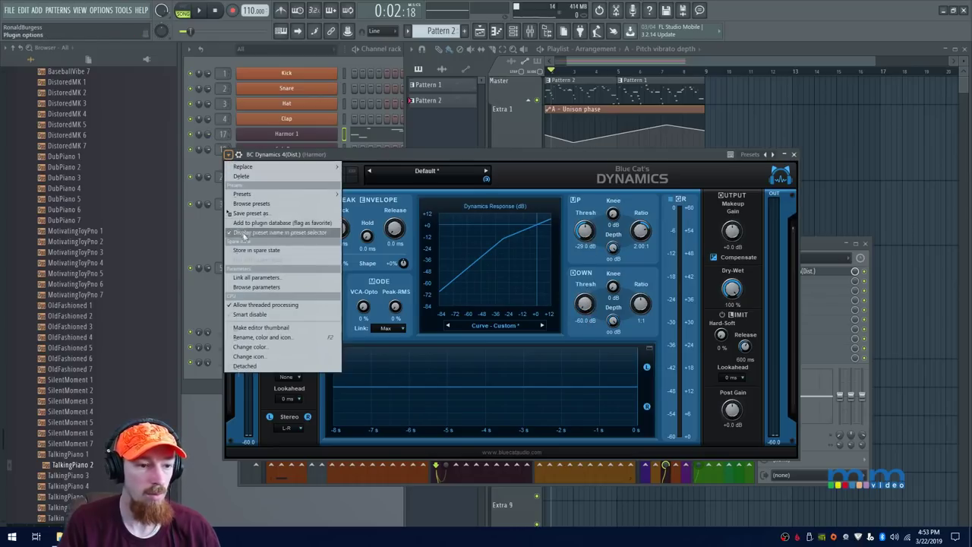
click(290, 211)
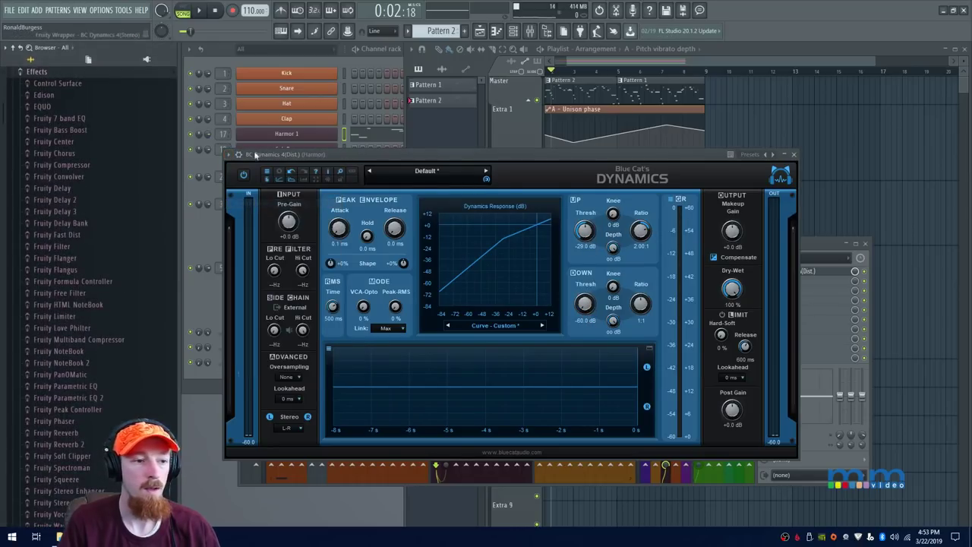
click(230, 156)
click(290, 290)
drag(584, 236, 585, 235)
right_click(66, 263)
click(89, 297)
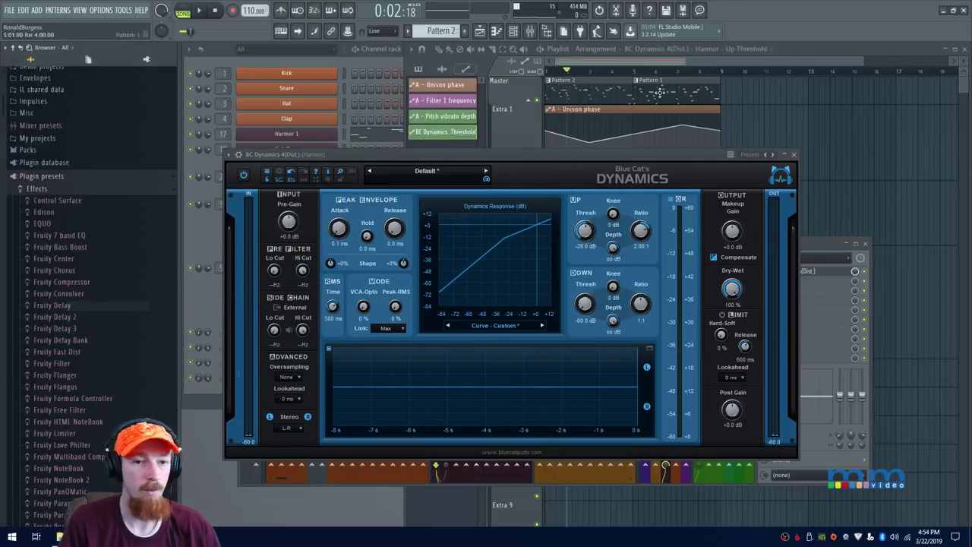
Enlarge the Extra 4 track that holds the Up Threshold clip and play the song from the start
click(620, 63)
scroll(591, 261, up, 3)
drag(513, 386, 527, 446)
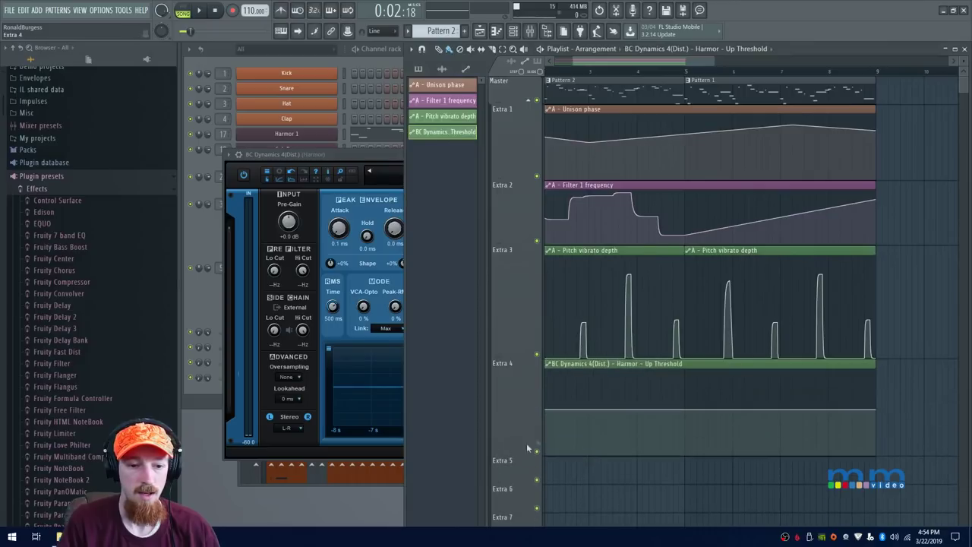
drag(645, 398, 697, 386)
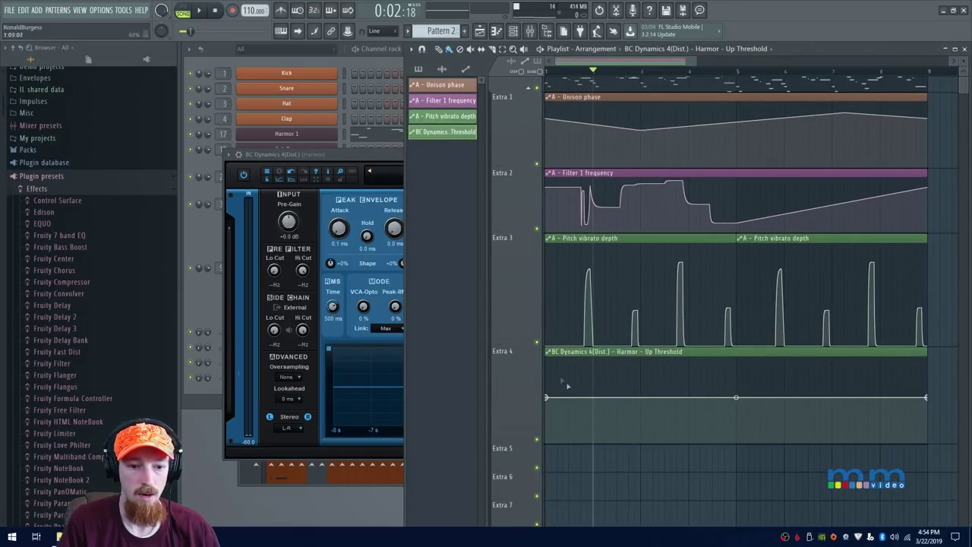
drag(590, 70, 545, 71)
key(space)
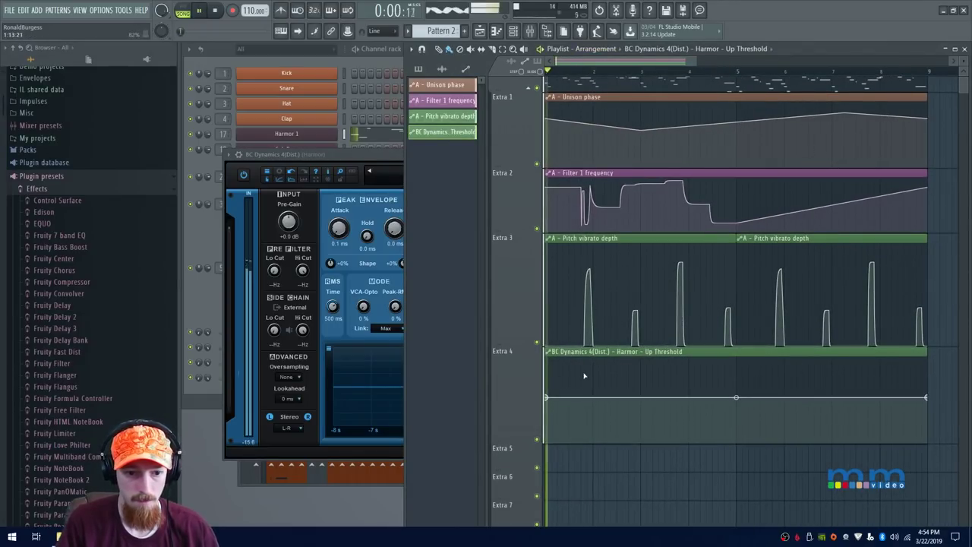
Shape the Up Threshold curve with a peak at bar 2 and a curved dip to early bar 3, and audition it
right_click(594, 386)
drag(569, 388, 569, 394)
right_click(634, 399)
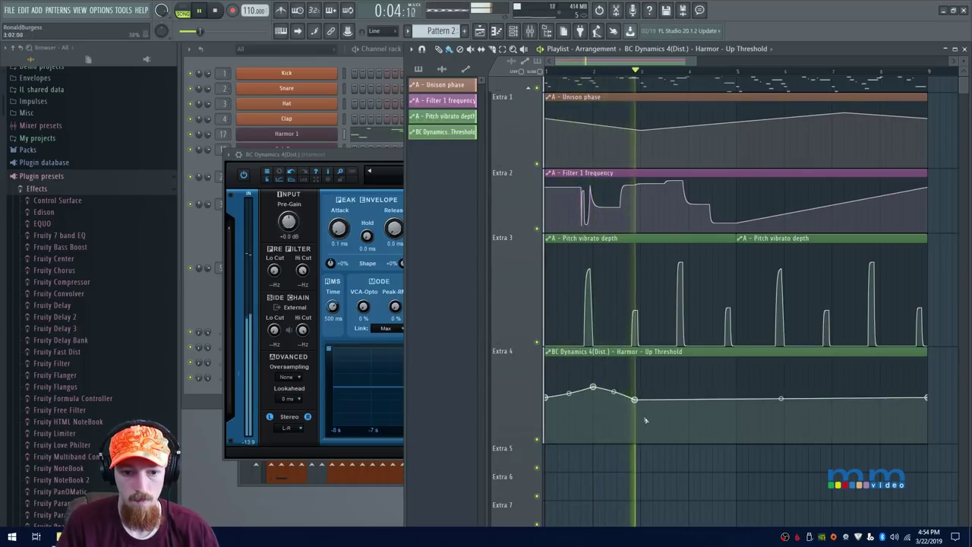
right_click(653, 439)
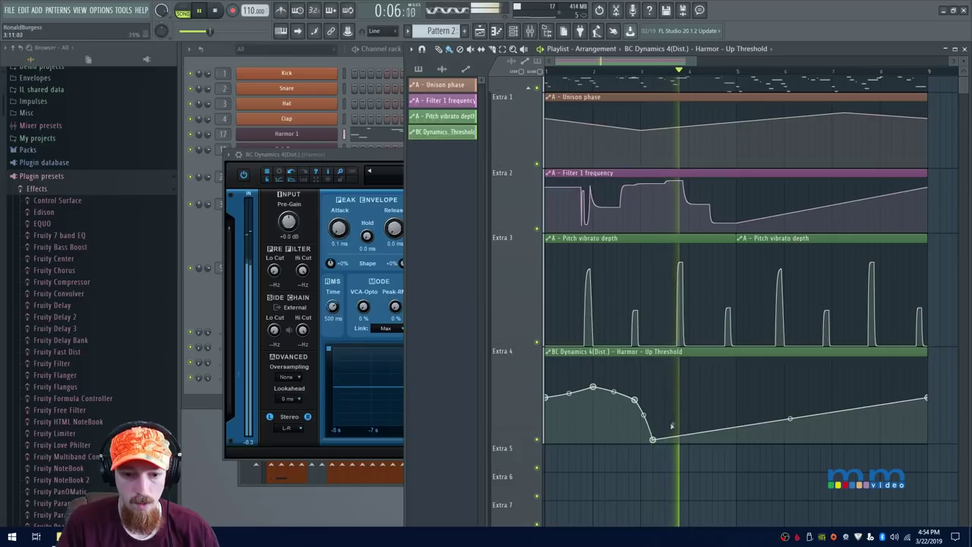
key(space)
drag(652, 439, 653, 416)
key(space)
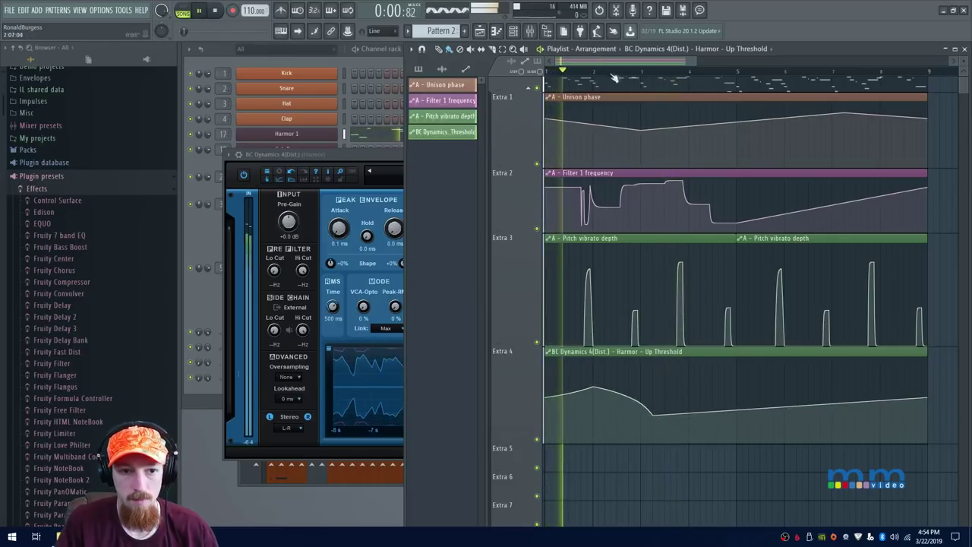
Try a peak envelope Hold time of 0.9 ms in BC Dynamics 4(Dist.) while the song plays
click(371, 155)
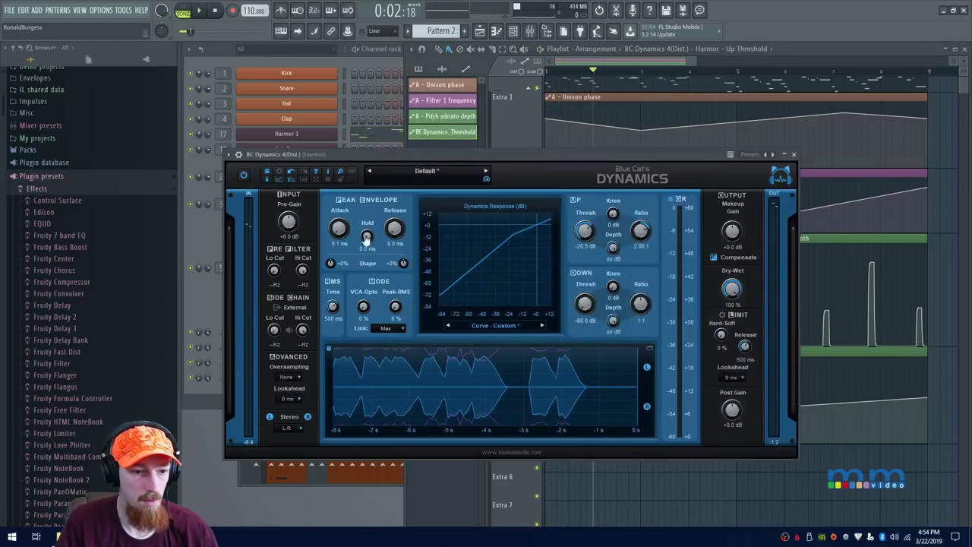
drag(367, 237, 367, 227)
key(space)
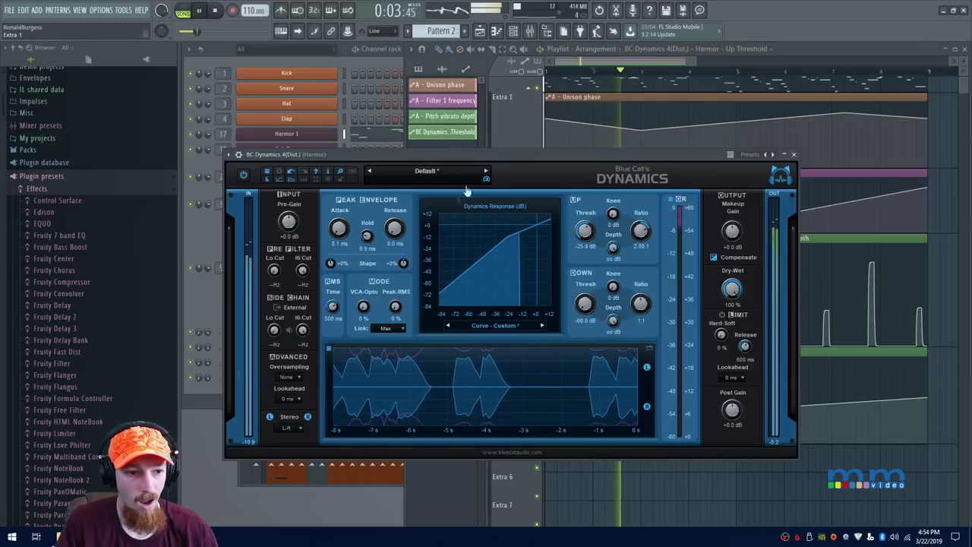
key(space)
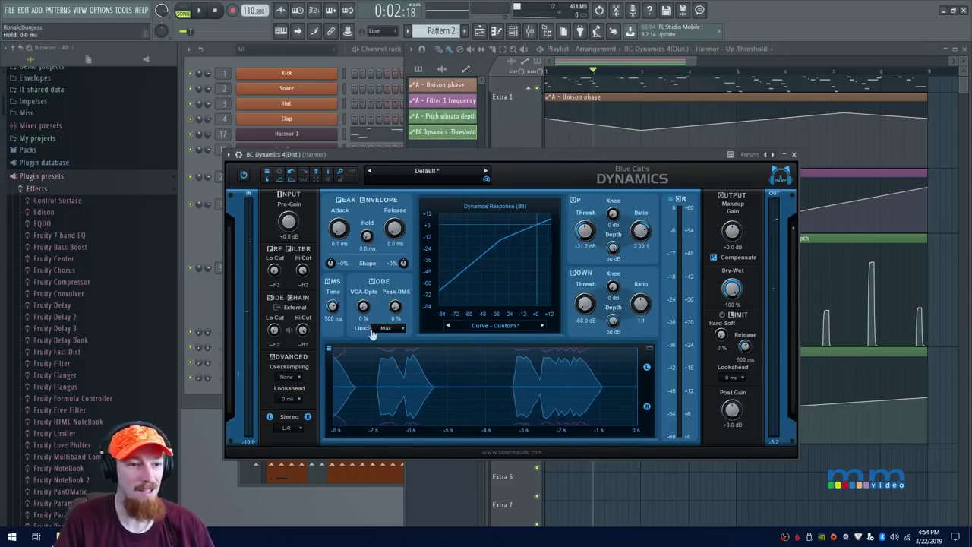
Create an automation clip for the Hold parameter of BC Dynamics 4(Dist.) and enlarge its Extra 5 track
click(228, 155)
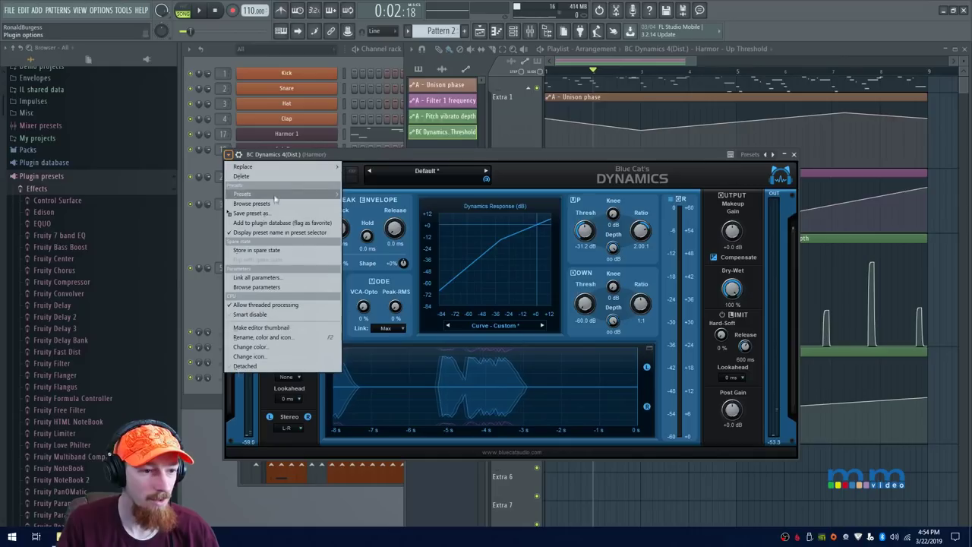
click(256, 288)
right_click(41, 243)
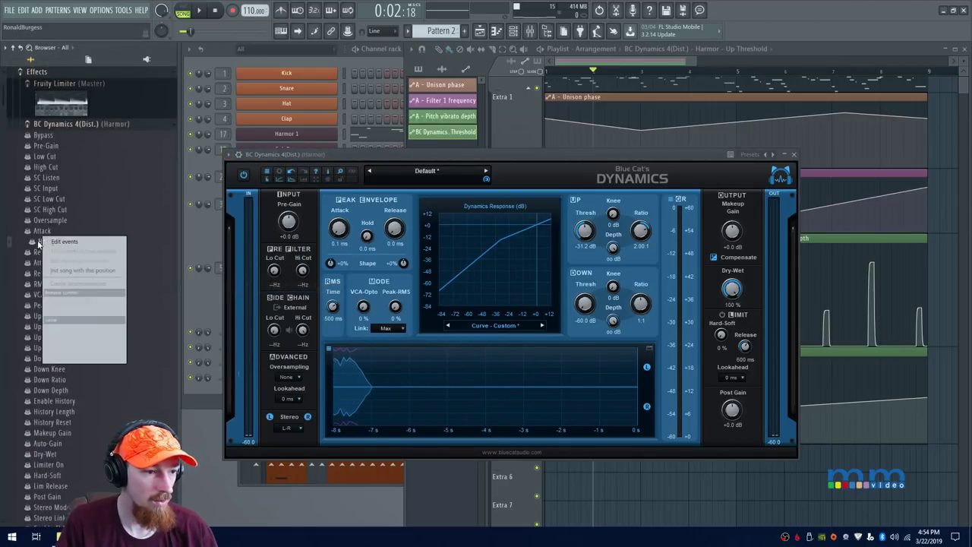
click(48, 245)
click(640, 46)
scroll(508, 350, down, 4)
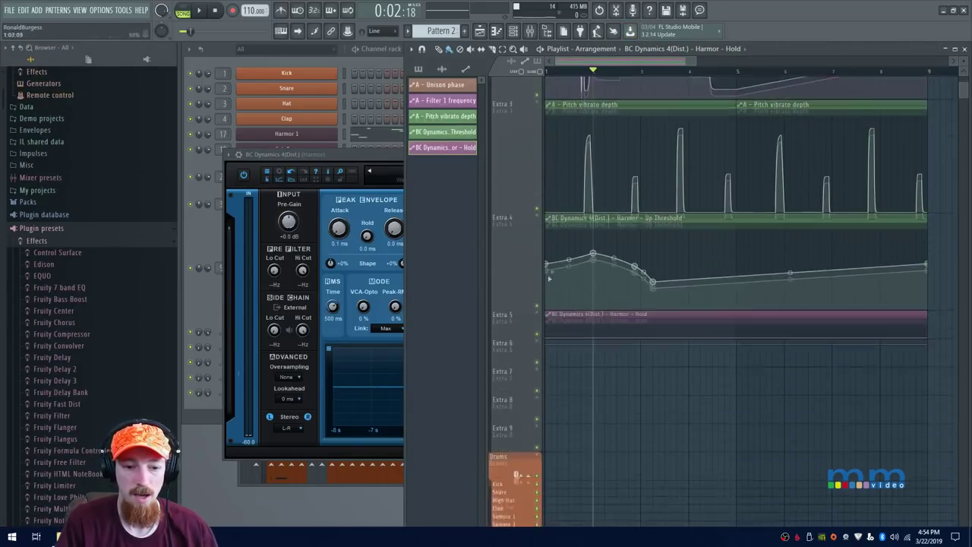
drag(507, 351, 503, 411)
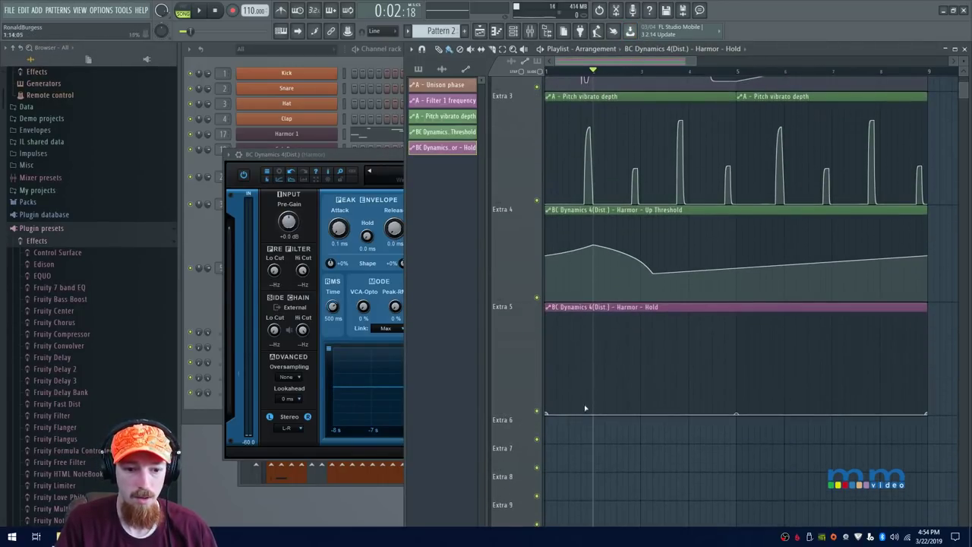
Play the song from the start, draw a tall flat-topped pulse in the Hold clip just before bar 3, and audition it from bar 2
drag(592, 72, 440, 83)
scroll(579, 434, up, 3)
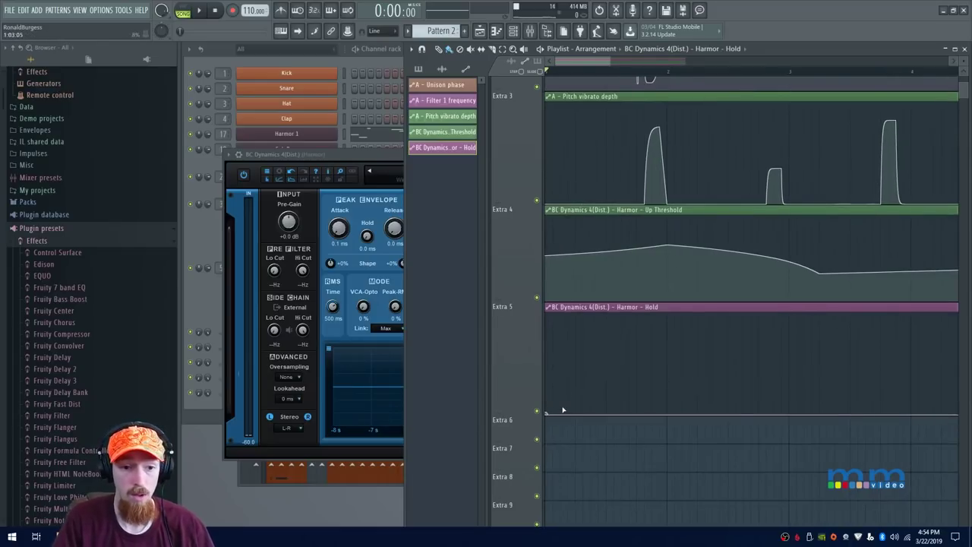
key(space)
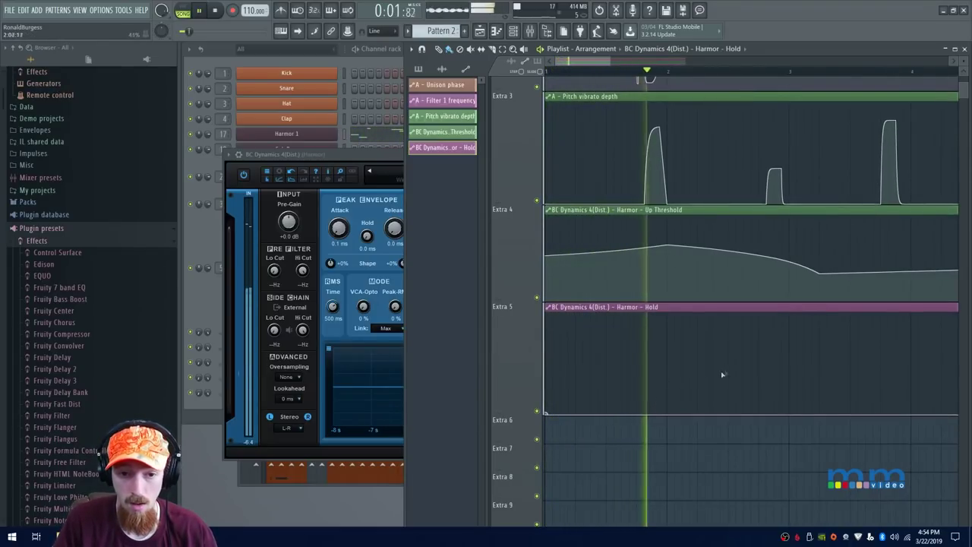
drag(708, 380, 642, 384)
drag(694, 323, 641, 326)
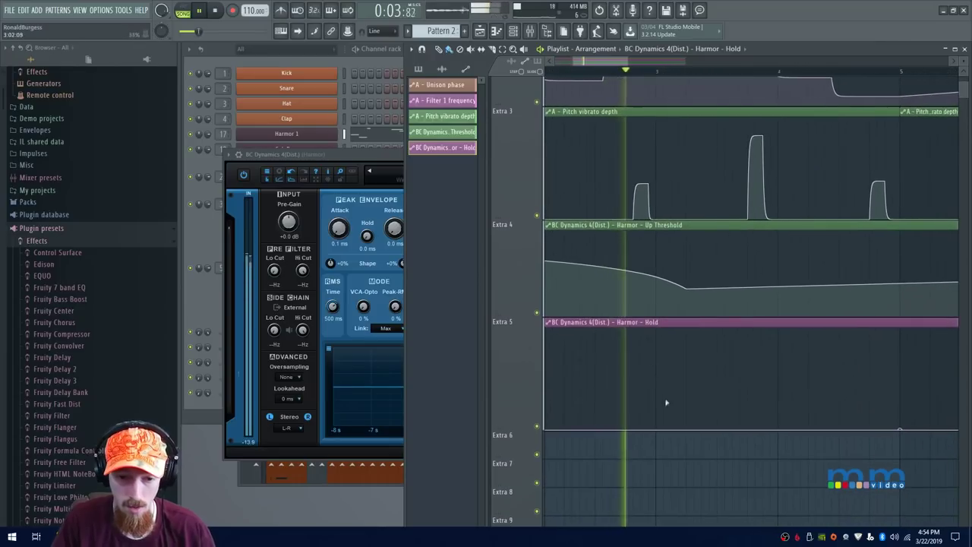
key(space)
right_click(621, 372)
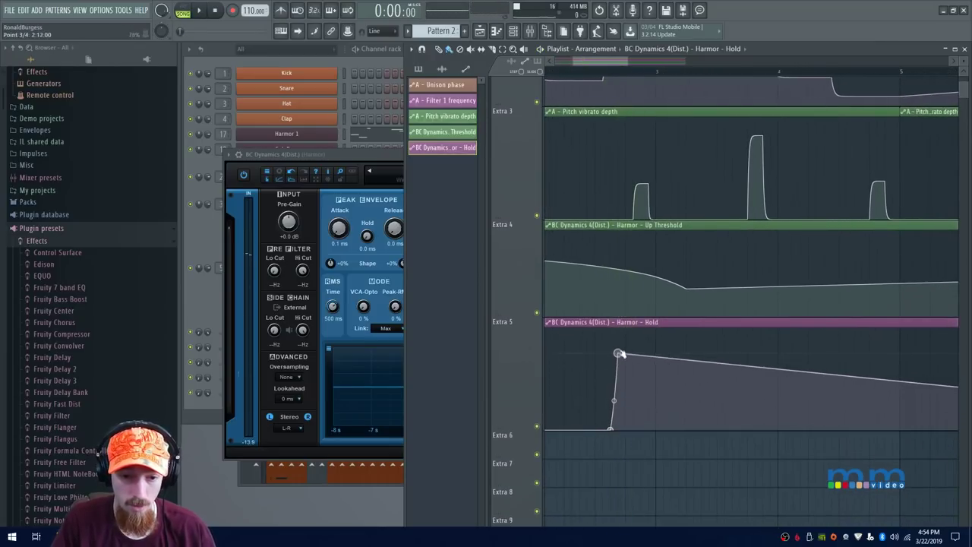
right_click(648, 356)
right_click(665, 424)
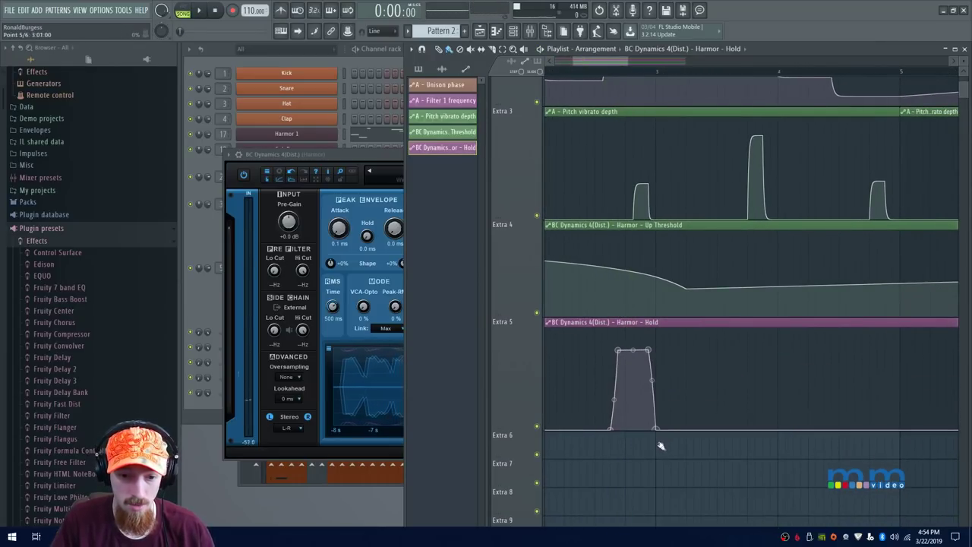
scroll(655, 364, down, 2)
click(600, 75)
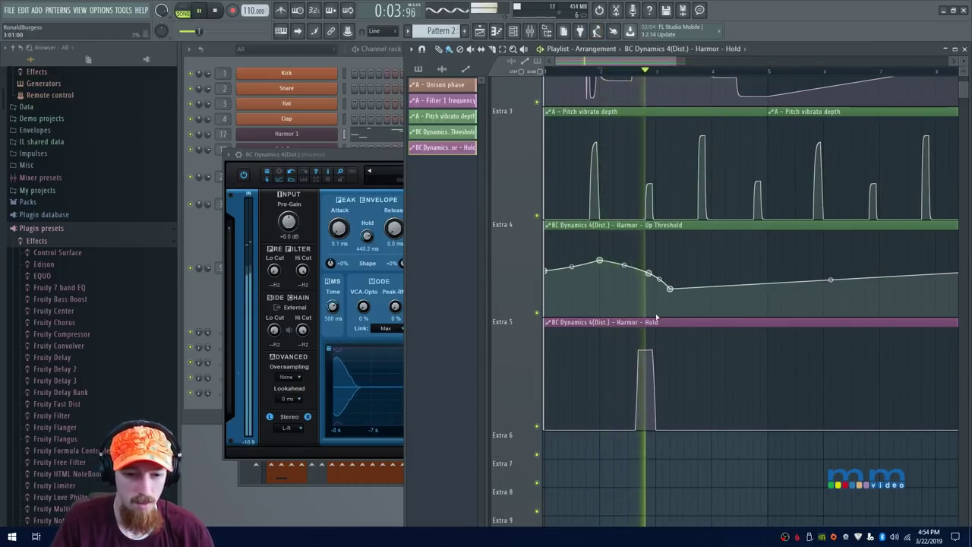
key(space)
Lower both top points of the Hold pulse to a small bump and audition the change
scroll(643, 382, up, 2)
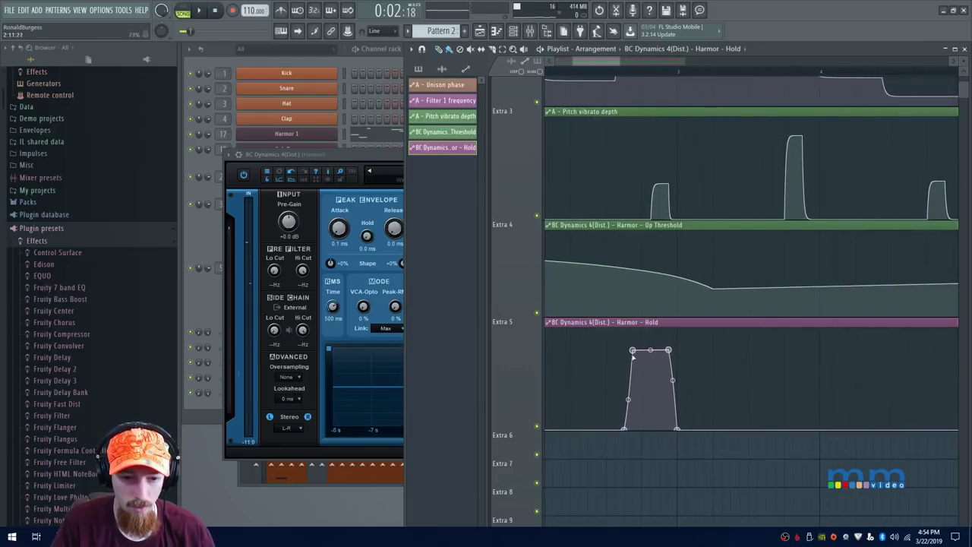
drag(633, 351, 634, 409)
drag(667, 352, 667, 416)
key(space)
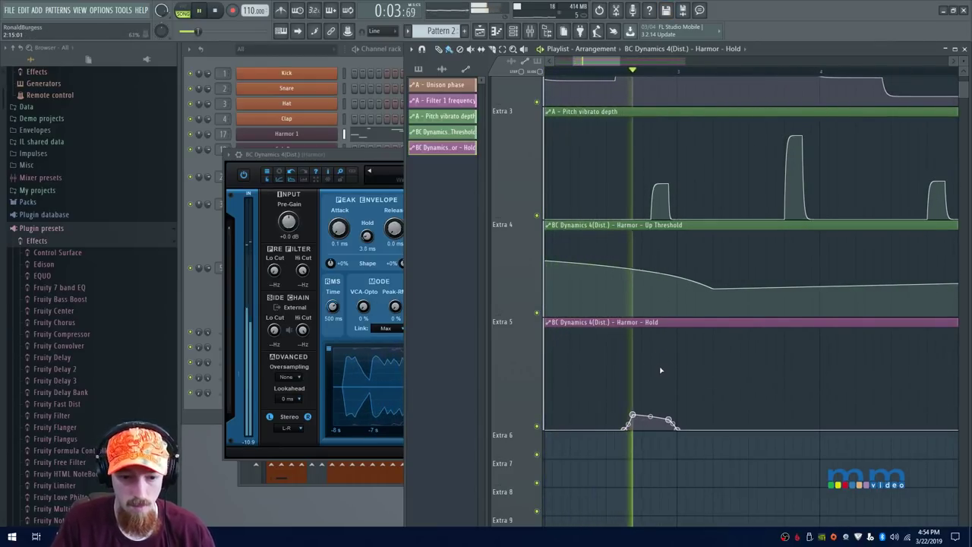
key(space)
Flatten the Hold bump before bar 3 and extend the Hold curve with low points up to bar 5 during playback
scroll(651, 373, down, 2)
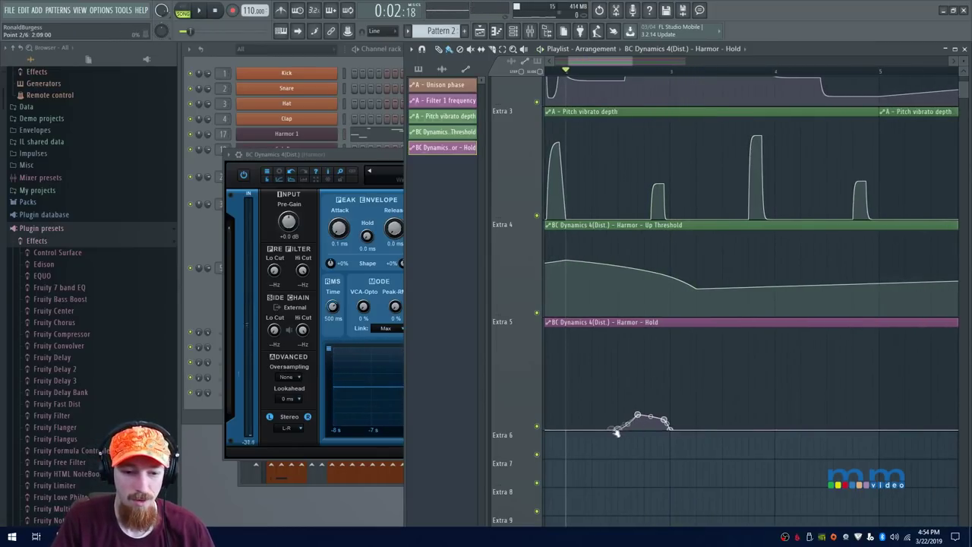
drag(654, 200, 571, 218)
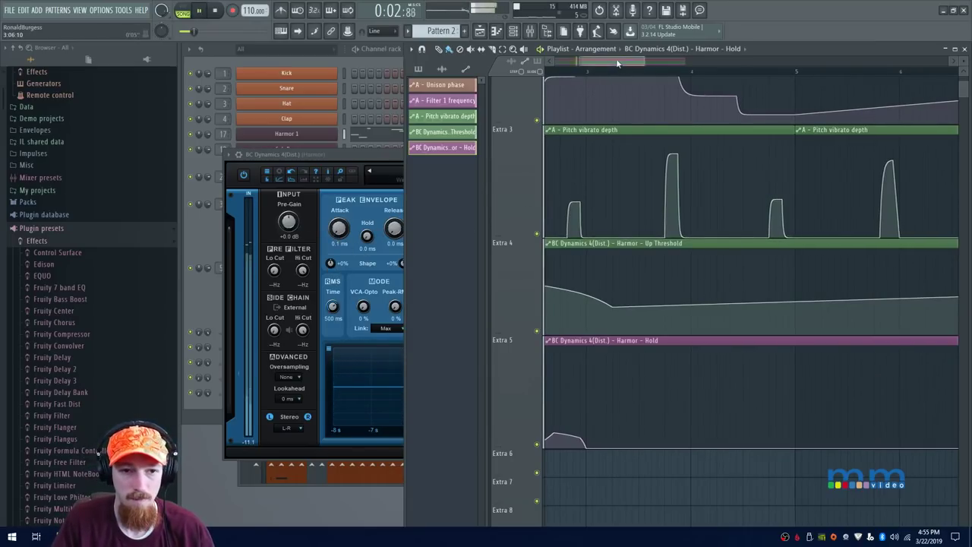
key(space)
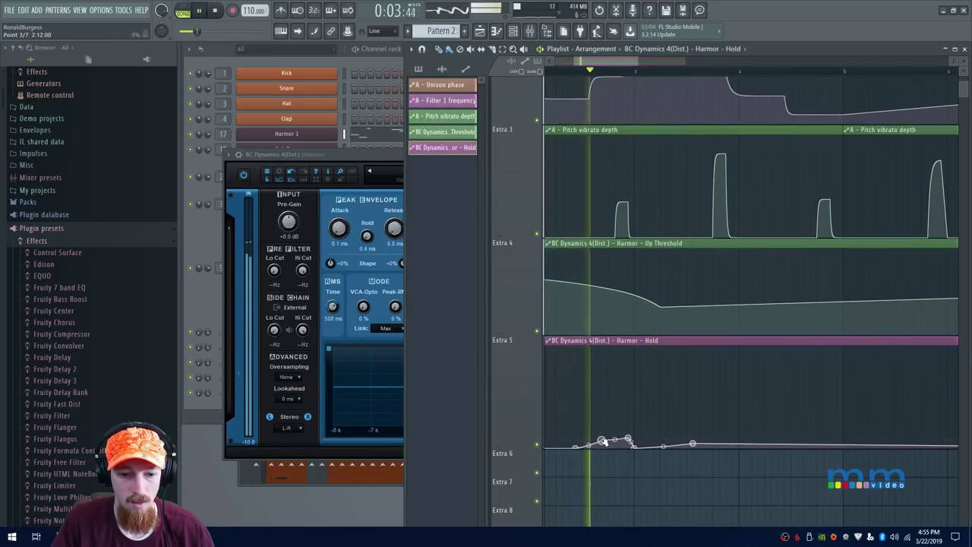
right_click(697, 445)
right_click(733, 443)
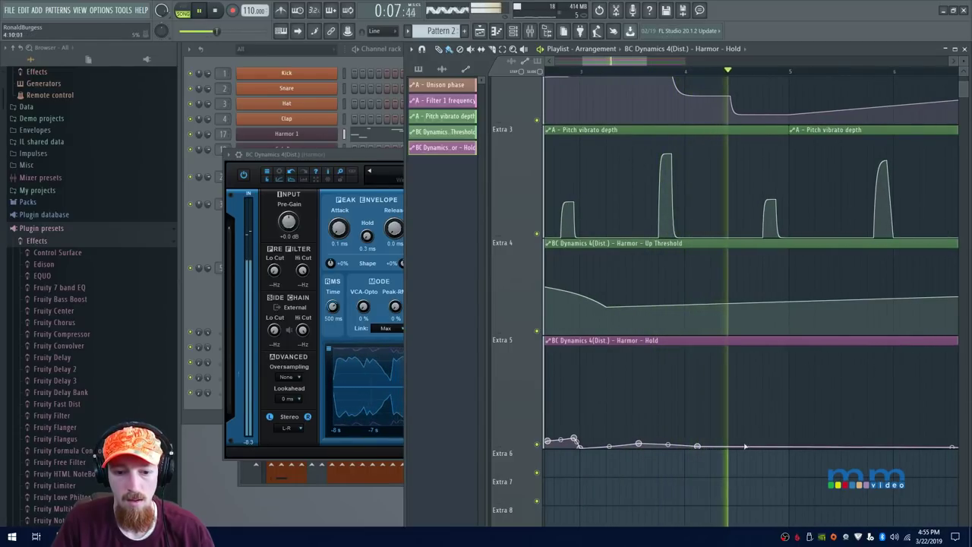
right_click(769, 440)
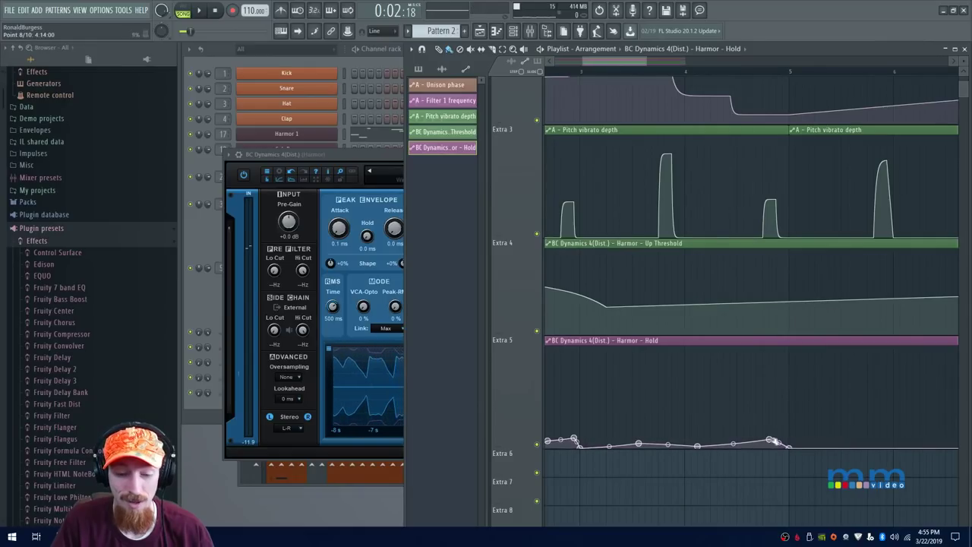
Audition the Hold bump before bar 5 from mid-bar 4, moving its peak slightly earlier and steepening the curve of its fall-off
click(694, 72)
key(space)
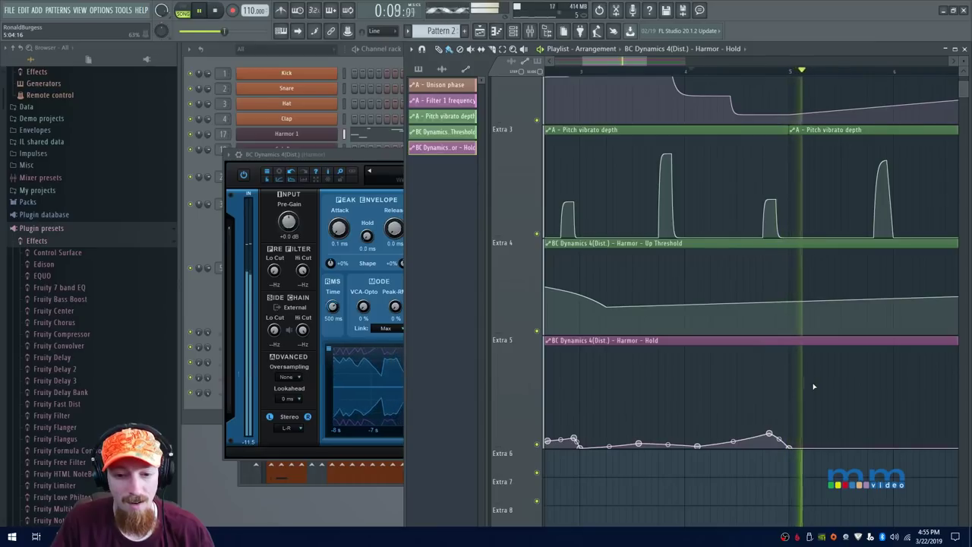
key(space)
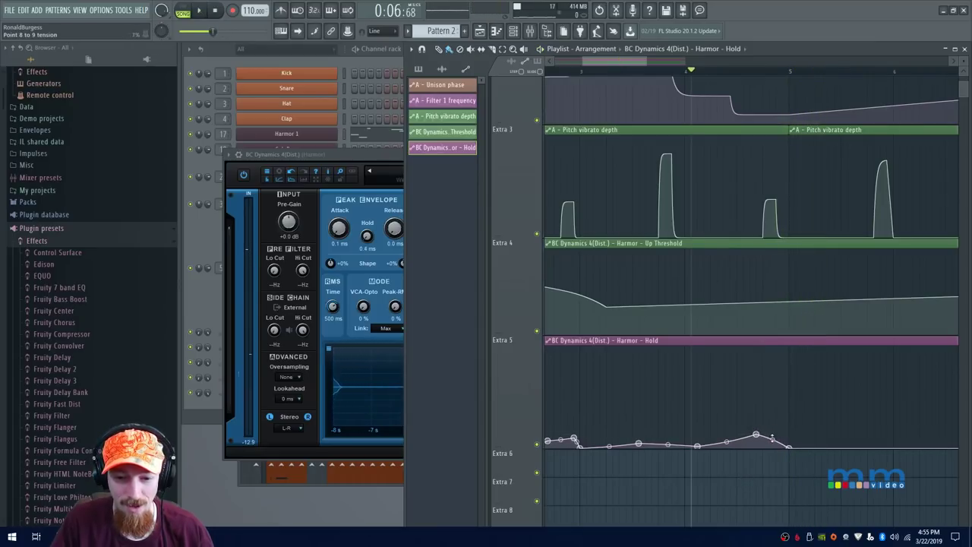
key(space)
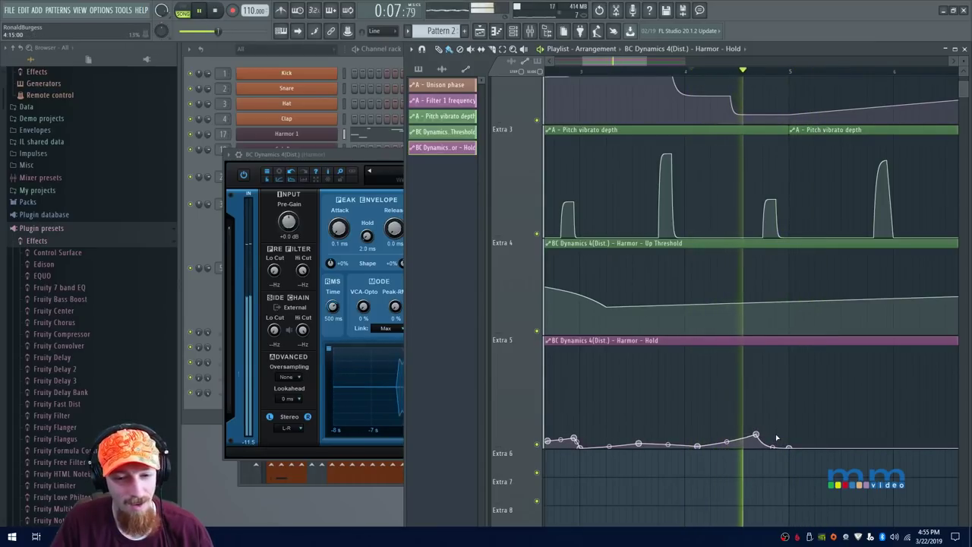
key(space)
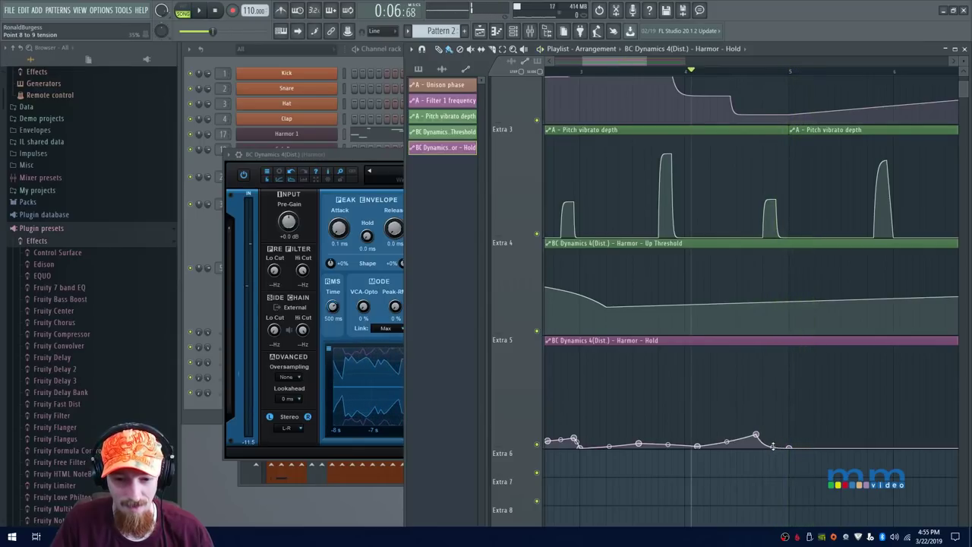
key(space)
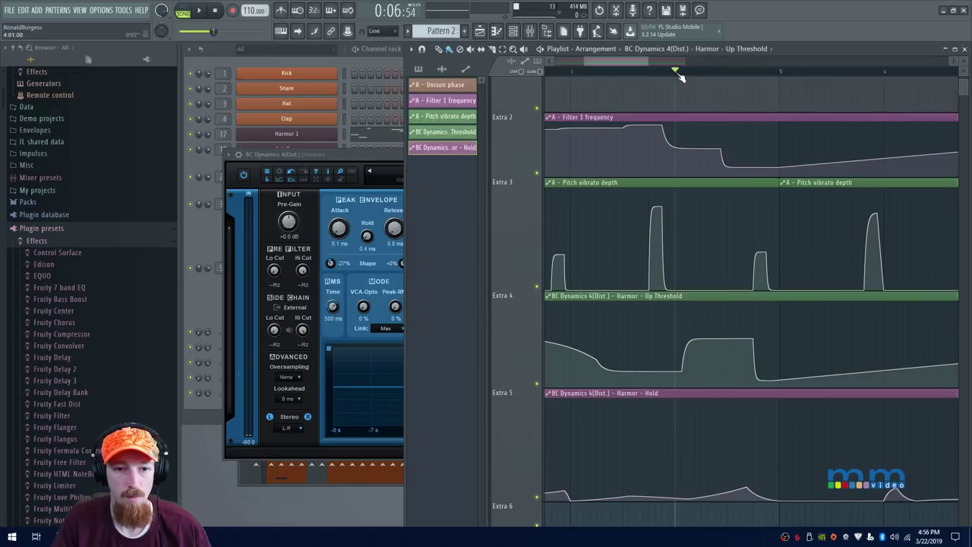
Play from the start of bar 4 to audition the Up Threshold plateau and its drop before bar 5
key(space)
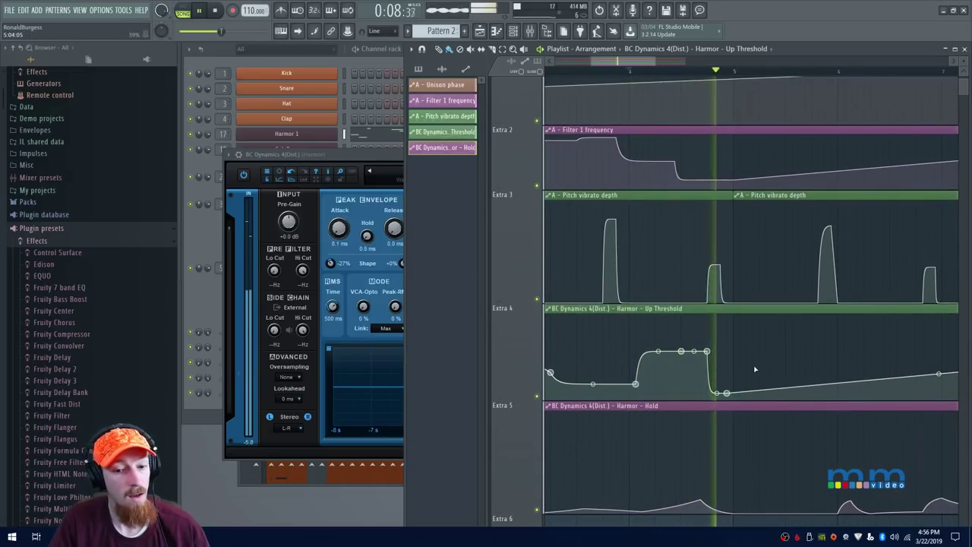
key(space)
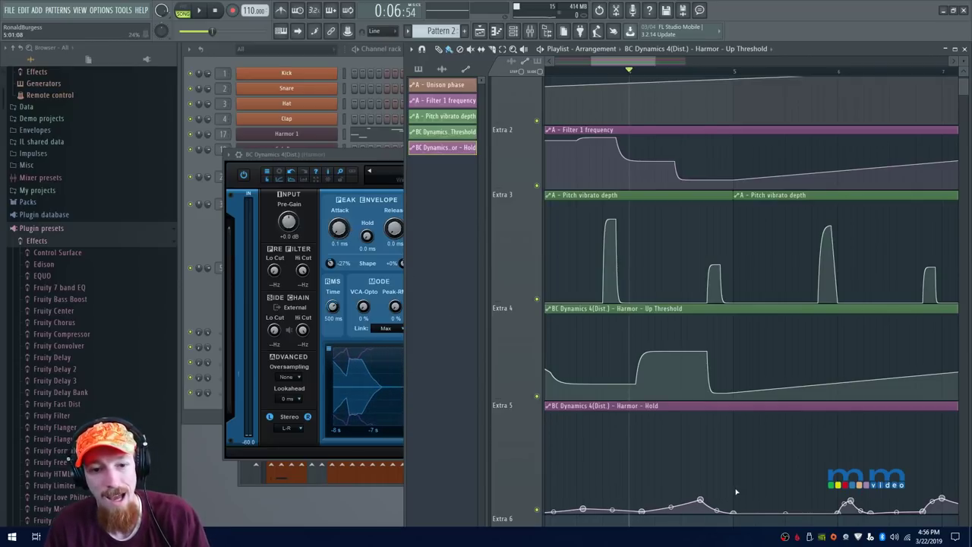
key(space)
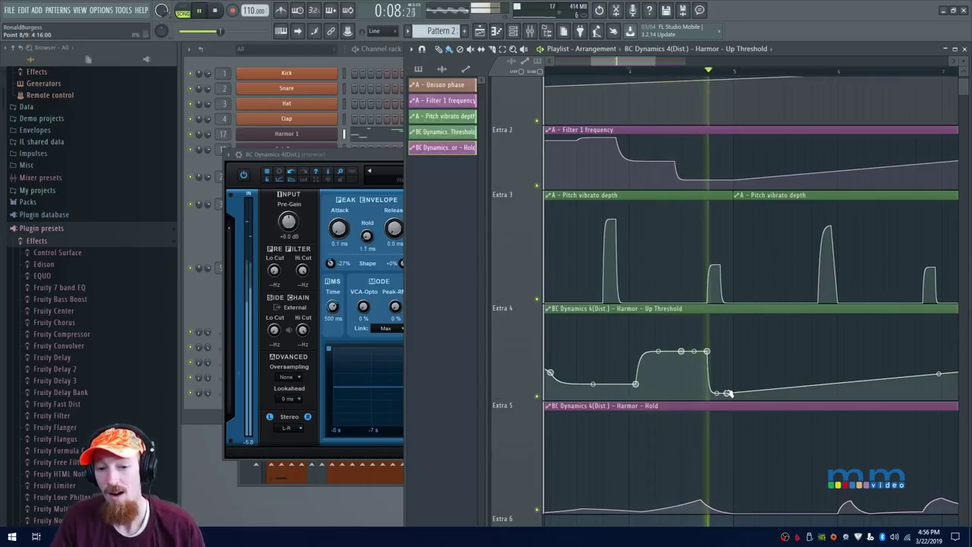
key(space)
Try raising the low Up Threshold point just before bar 5 to the plateau level and audition it from mid-bar 4
drag(727, 392, 727, 350)
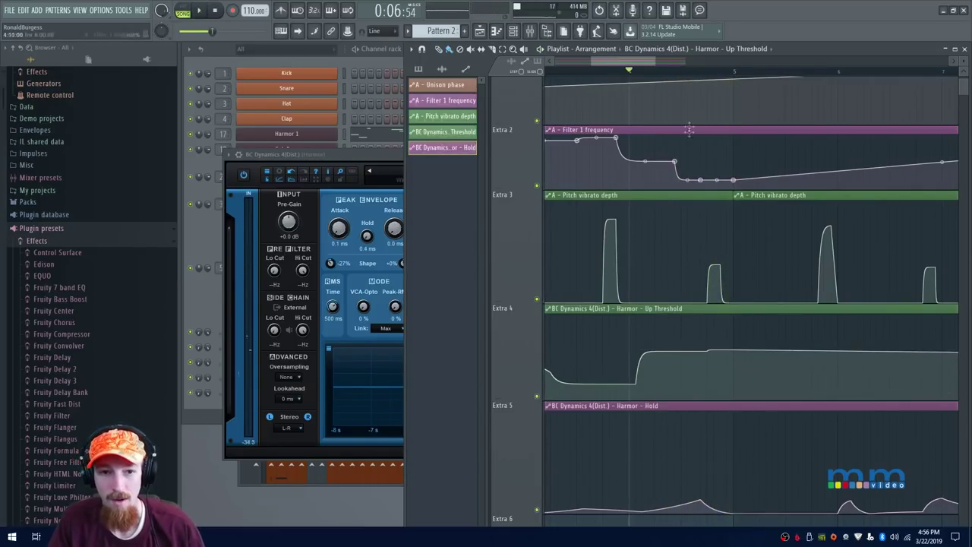
click(692, 73)
key(space)
key(space)
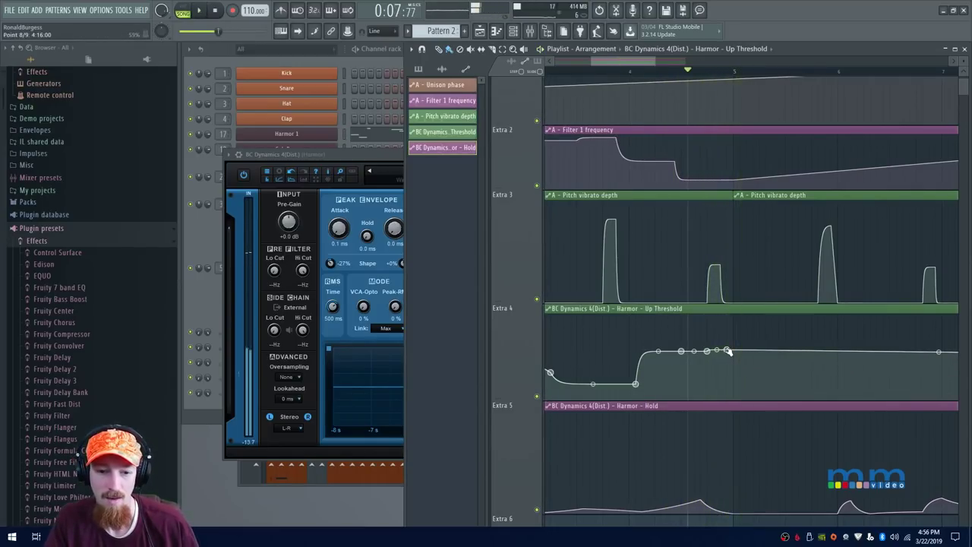
key(space)
key(space)
Lower the Up Threshold point before bar 5 into a deep dip and add a plateau-level point just after bar 5, auditioning the result
drag(727, 350, 727, 395)
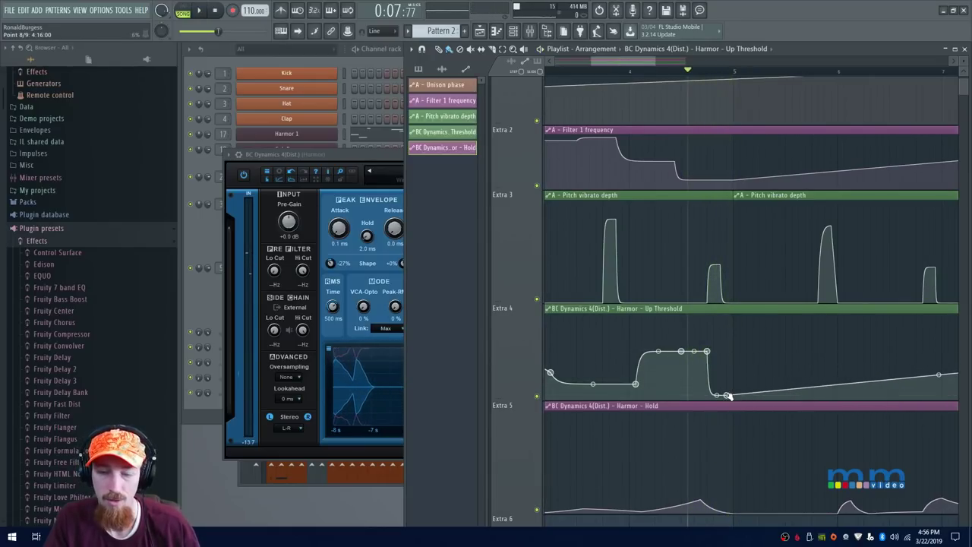
key(space)
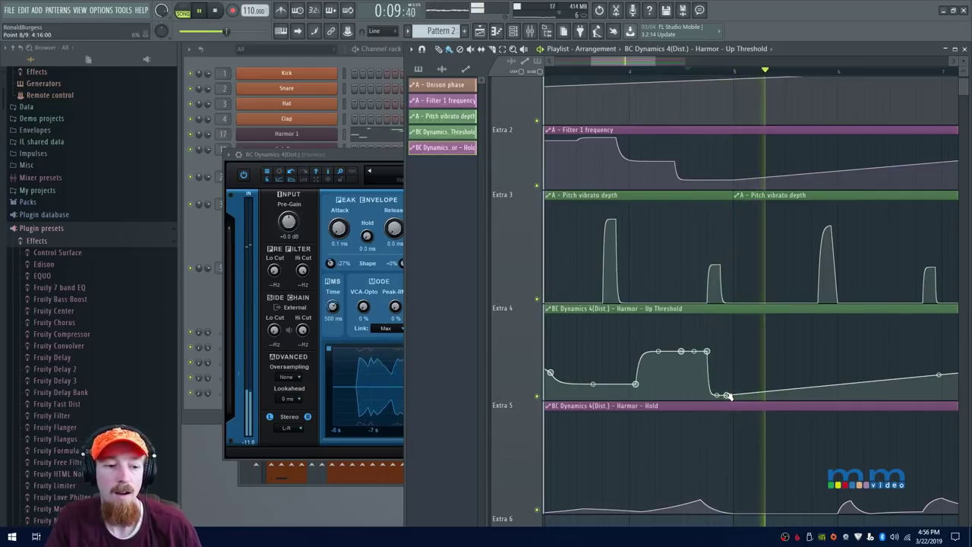
key(space)
drag(729, 396, 740, 357)
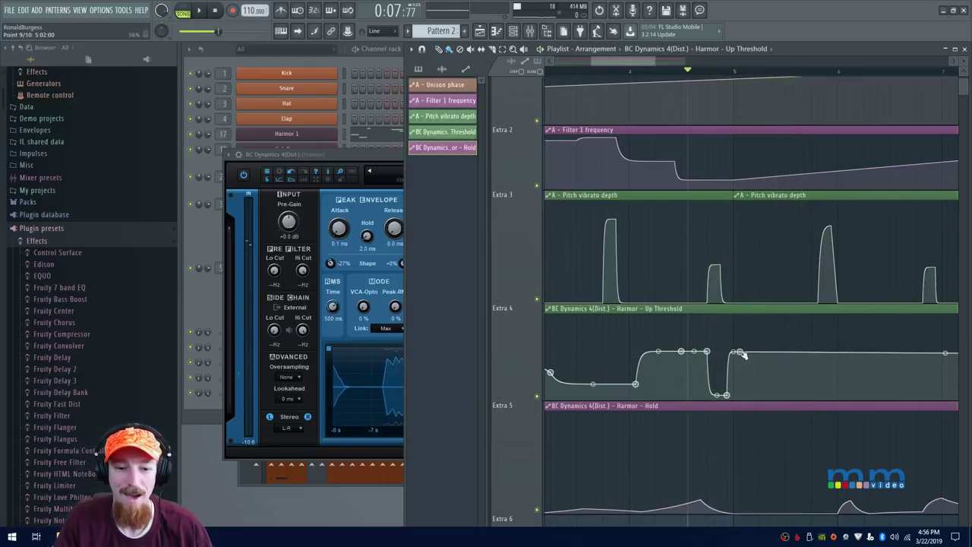
key(space)
key(space)
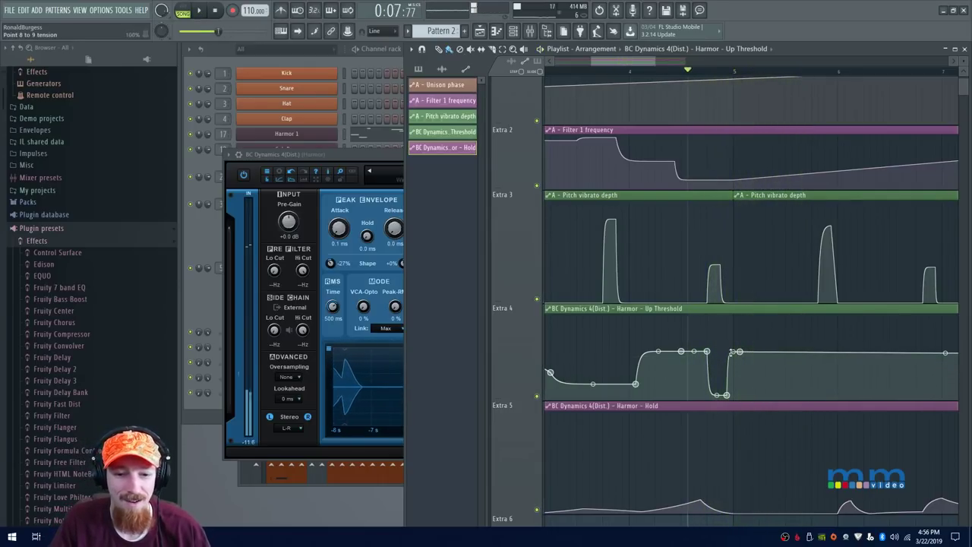
While playing, add Up Threshold points between bars 5 and 8 to form a shallow dip and rise, and lower the clip's end point
key(space)
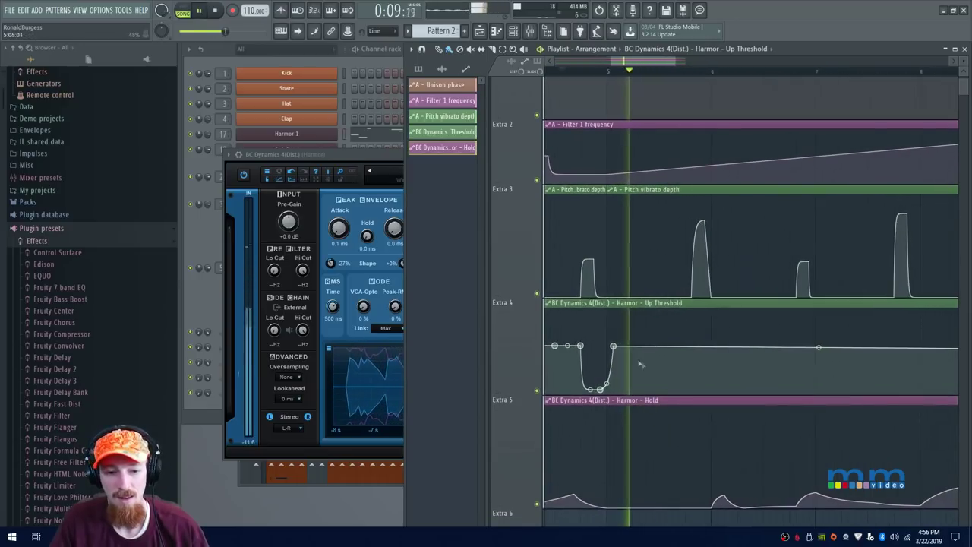
right_click(672, 364)
right_click(729, 370)
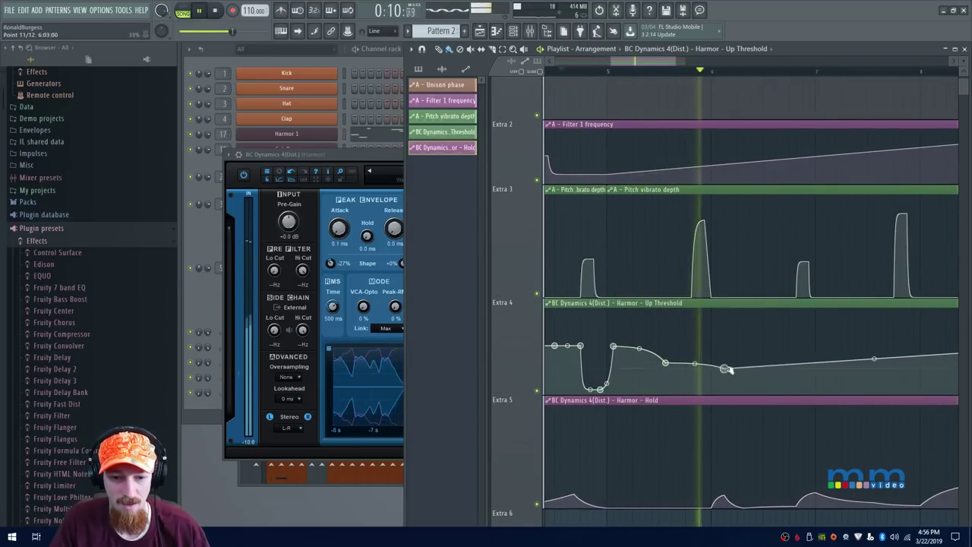
right_click(813, 377)
drag(819, 378, 748, 365)
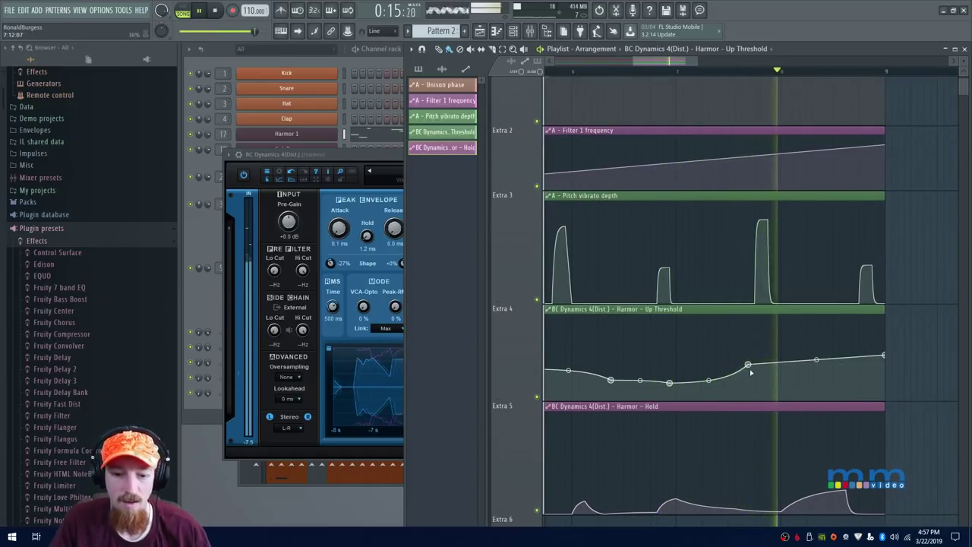
drag(884, 355, 887, 363)
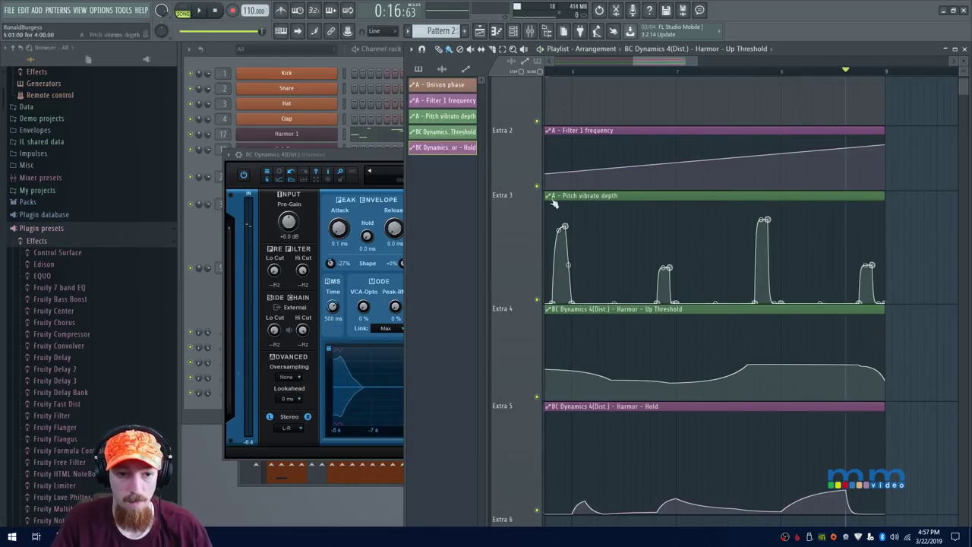
Reduce the heights of the Extra 2, Extra 3, Extra 4 and Extra 5 tracks in the Playlist
drag(515, 185, 515, 147)
drag(512, 265, 514, 213)
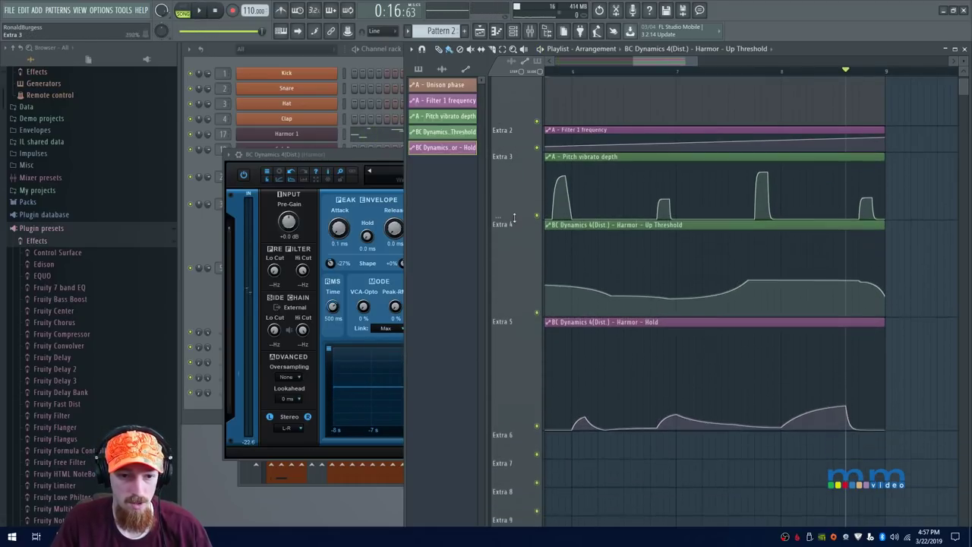
drag(513, 319, 514, 271)
drag(515, 385, 516, 306)
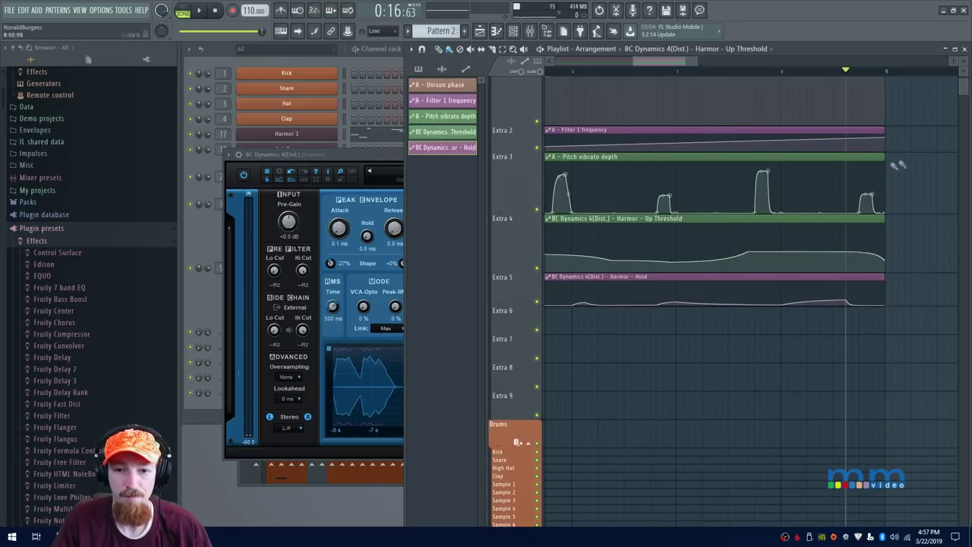
drag(898, 165, 941, 506)
drag(651, 354, 958, 312)
drag(525, 265, 526, 227)
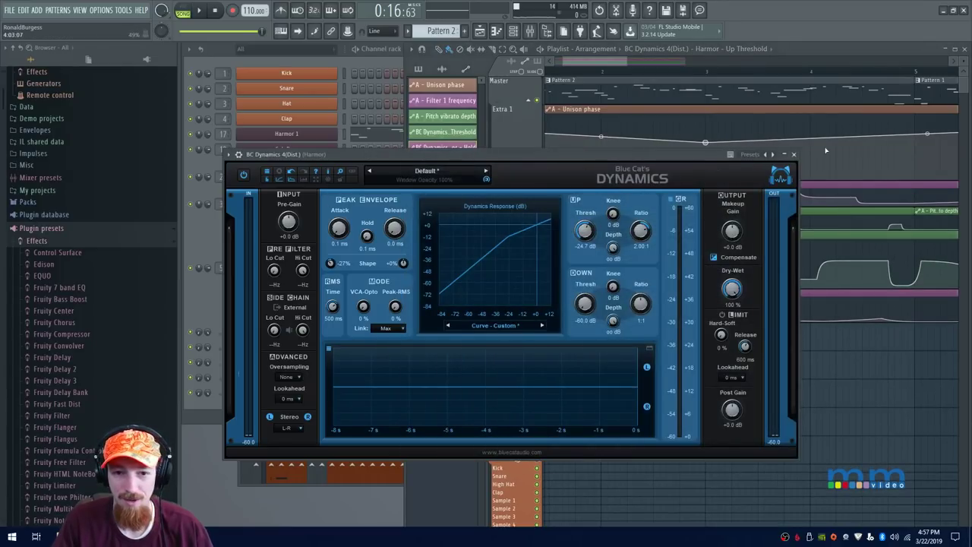
Close BC Dynamics 4(Dist.) and load BC Dynamics 4 VST(Stereo) into slot 4 of the Harmor mixer track
click(794, 154)
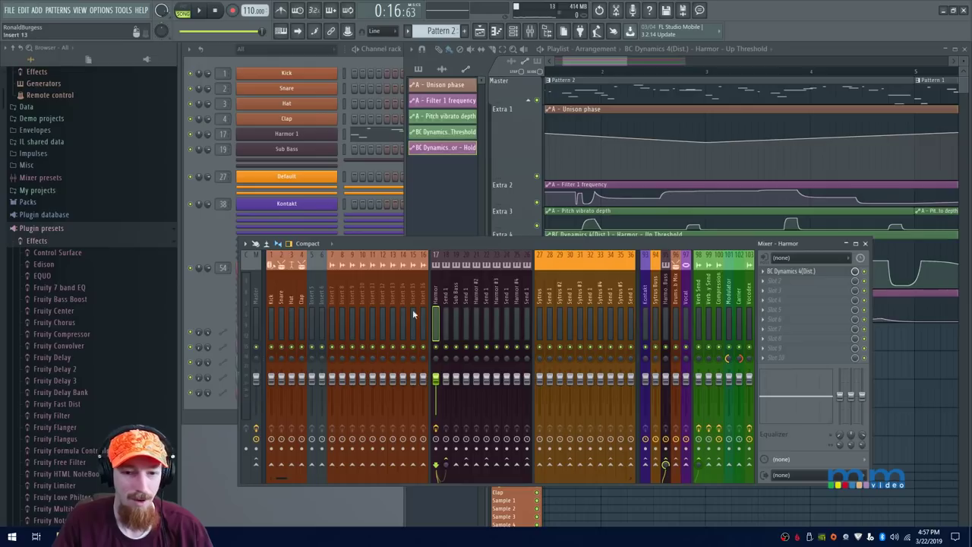
click(778, 301)
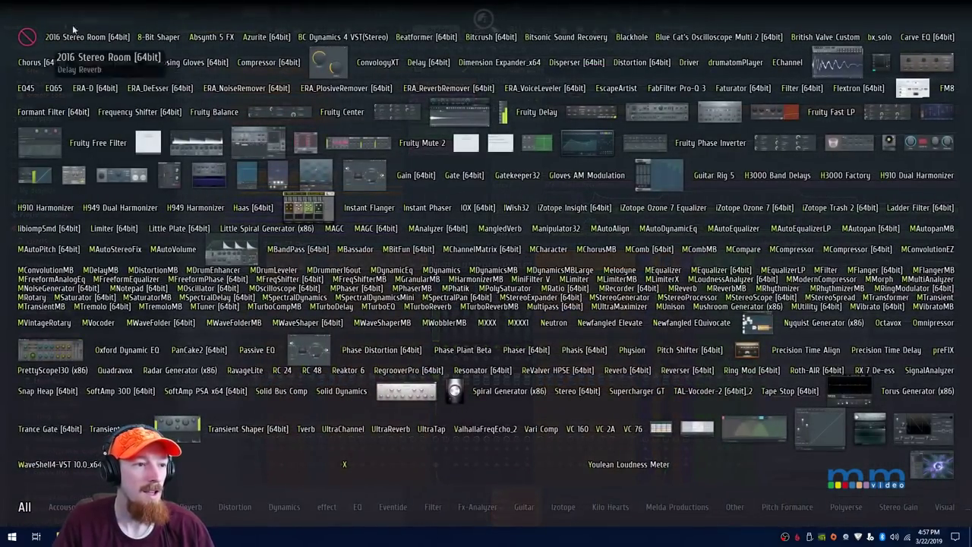
click(328, 38)
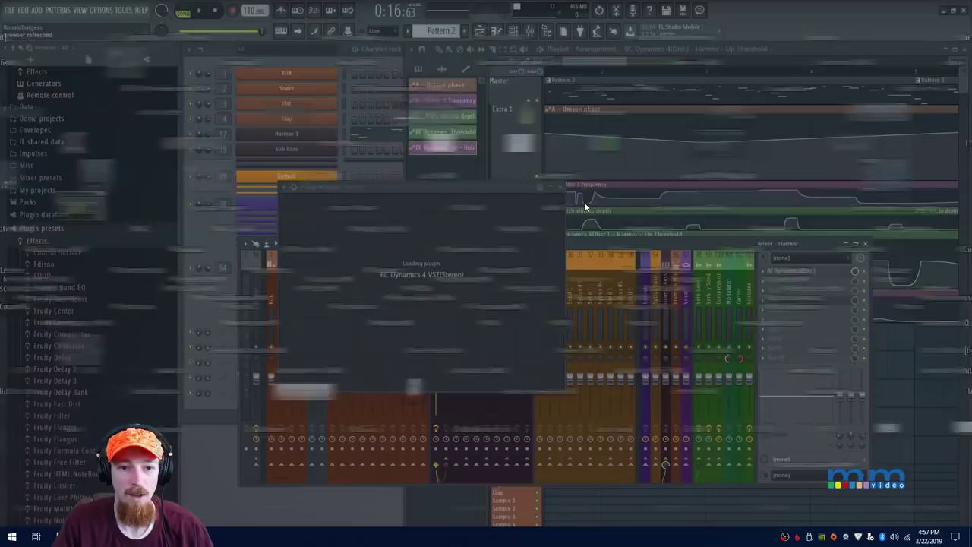
drag(526, 189, 471, 182)
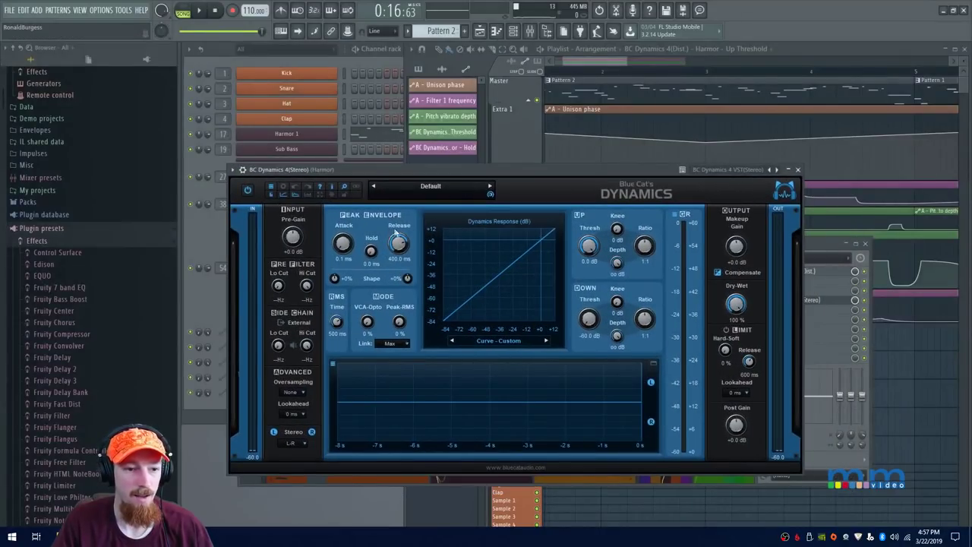
Set the stereo mode of BC Dynamics 4(Stereo) to Mid-Side and the Down threshold to -51.0 dB for the Side channel
click(298, 443)
click(297, 460)
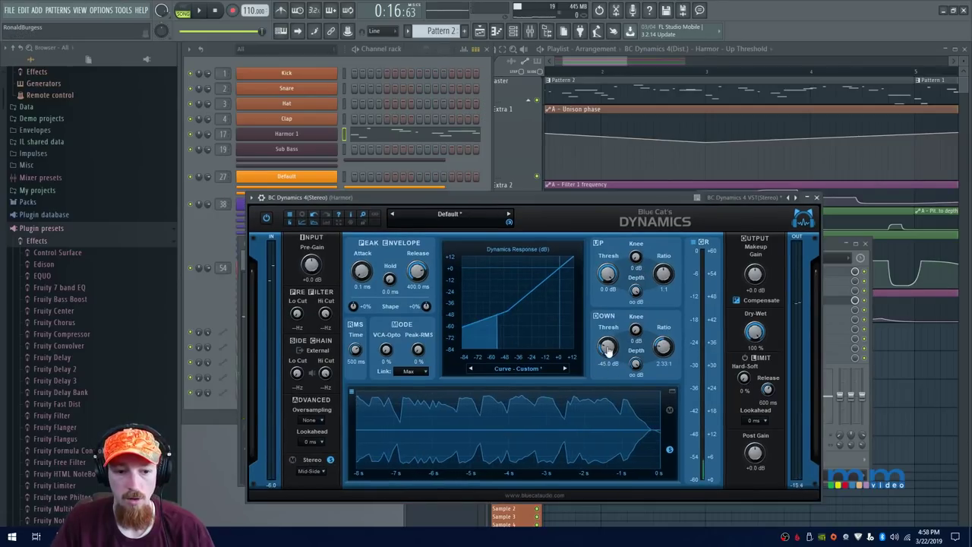
drag(608, 356, 607, 363)
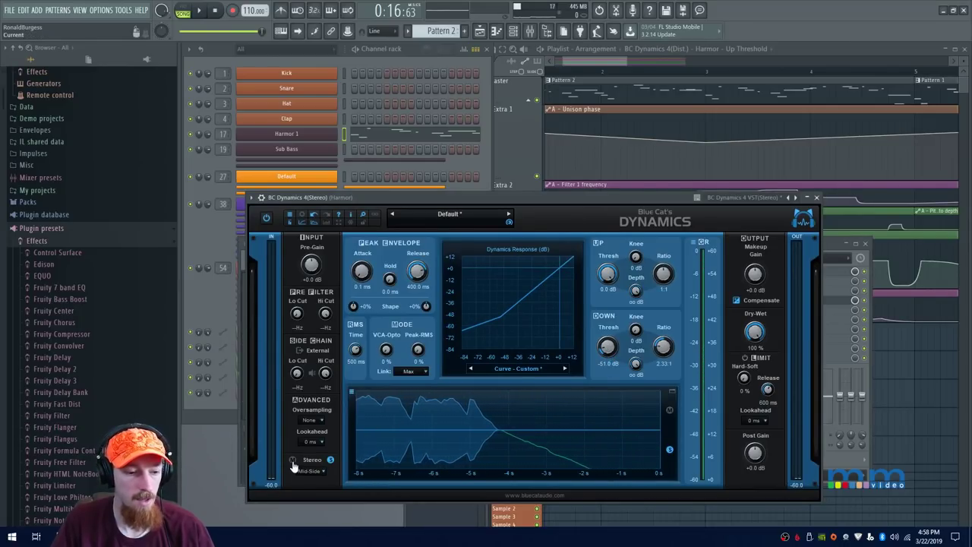
For the Mid channel, set Down to -44.0 dB, 5 dB knee and 2.13:1, Up to -31.0 dB and 1.52:1, and Attack to 6.3 ms, auditioning
key(space)
drag(607, 354, 637, 326)
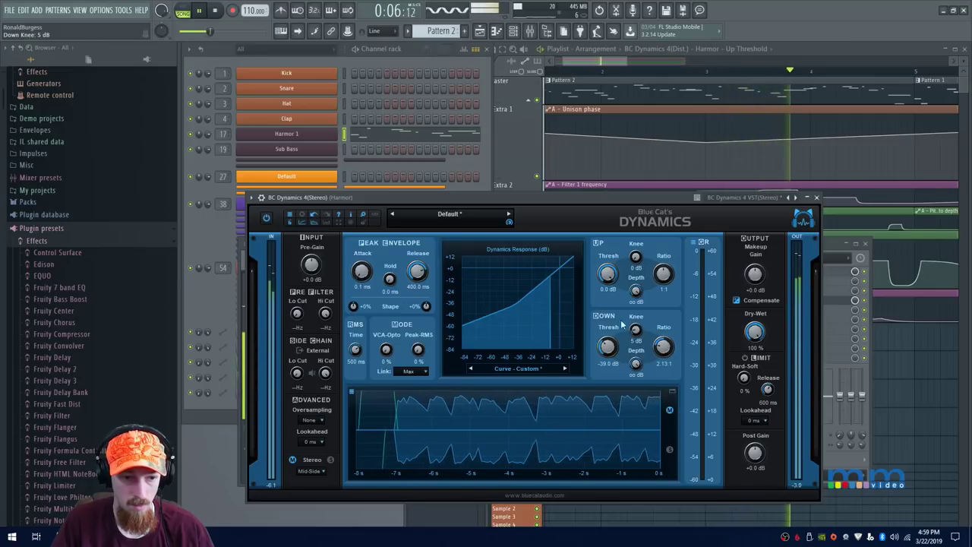
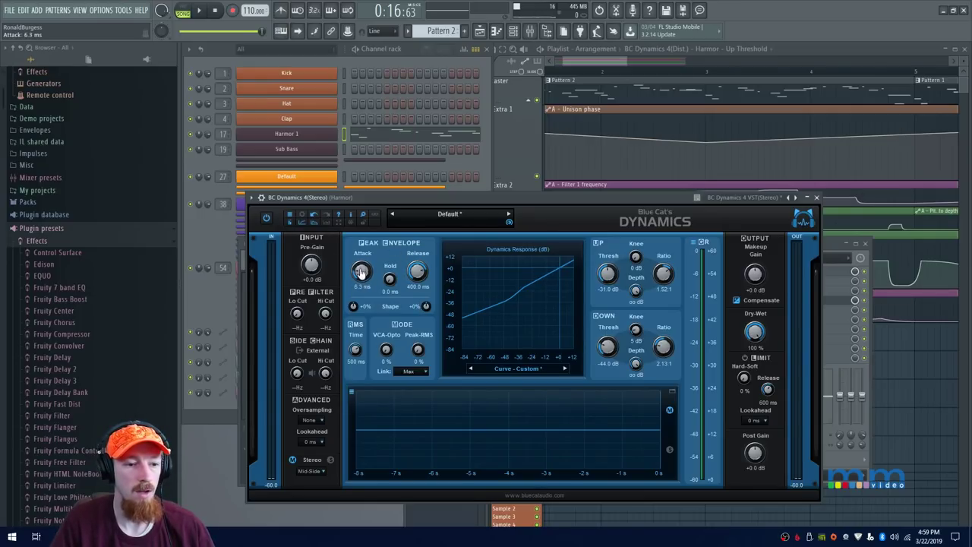
key(space)
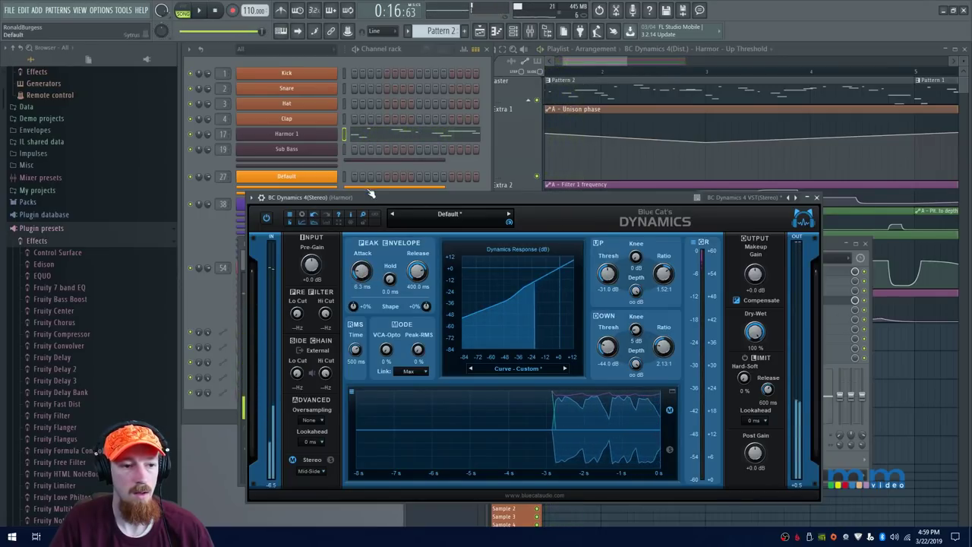
Stop playback and create an automation clip for the Up Ratio parameter of BC Dynamics 4(Stereo)
key(space)
click(252, 201)
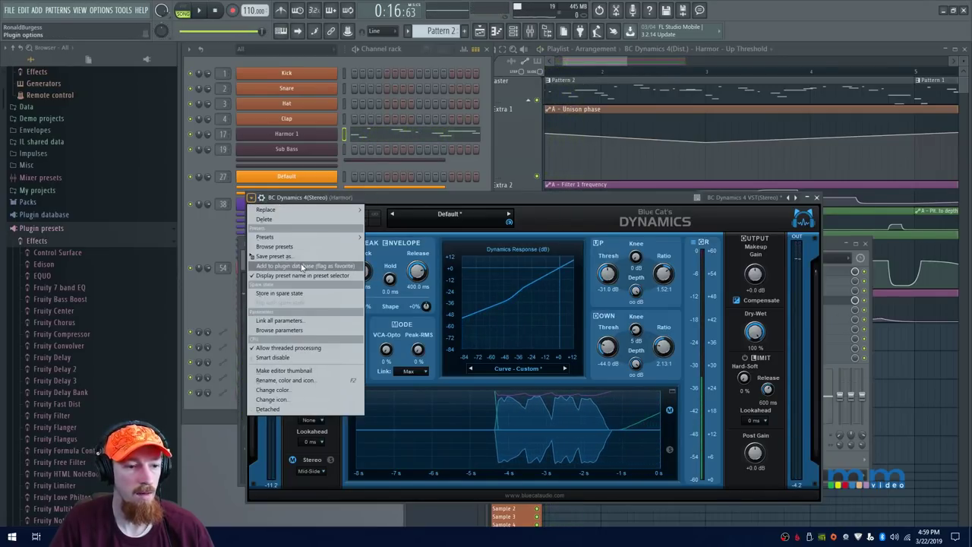
click(318, 325)
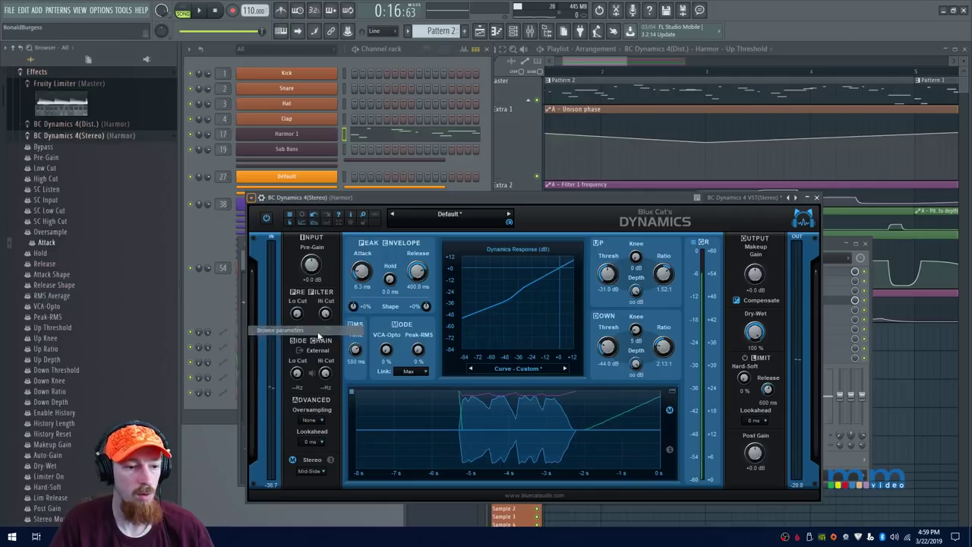
click(664, 274)
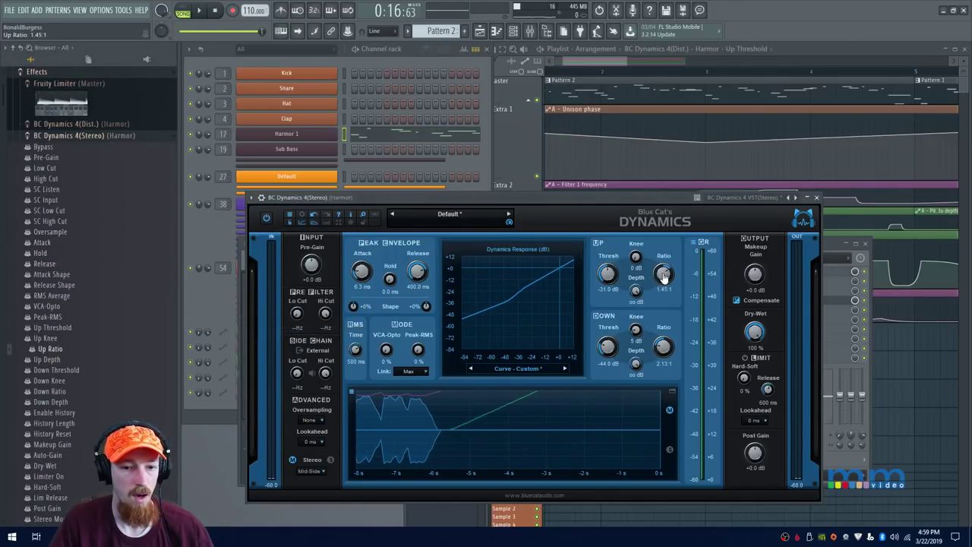
drag(216, 398, 61, 353)
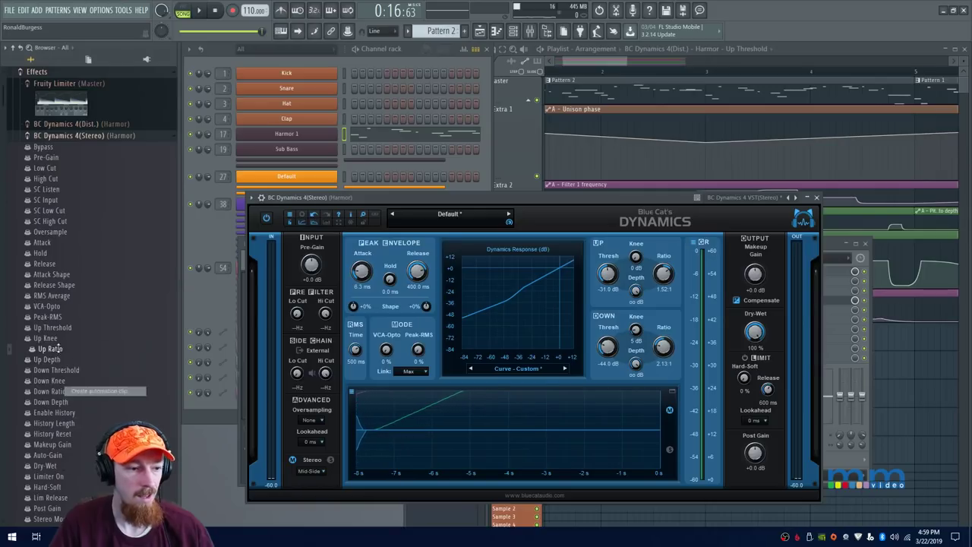
Increase the Extra 6 track's height in the Playlist and lower the starting point of the Up Ratio automation clip to 54%
click(596, 67)
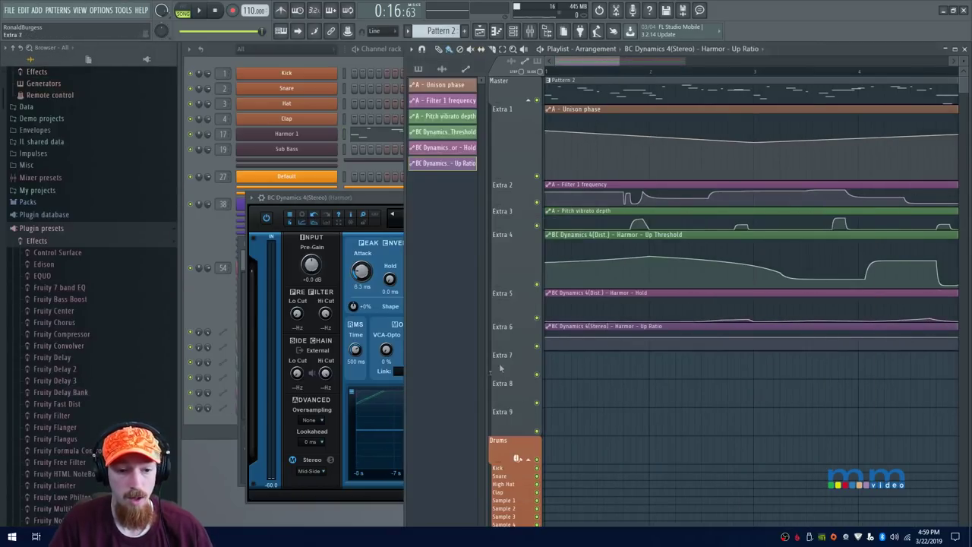
drag(508, 350, 510, 423)
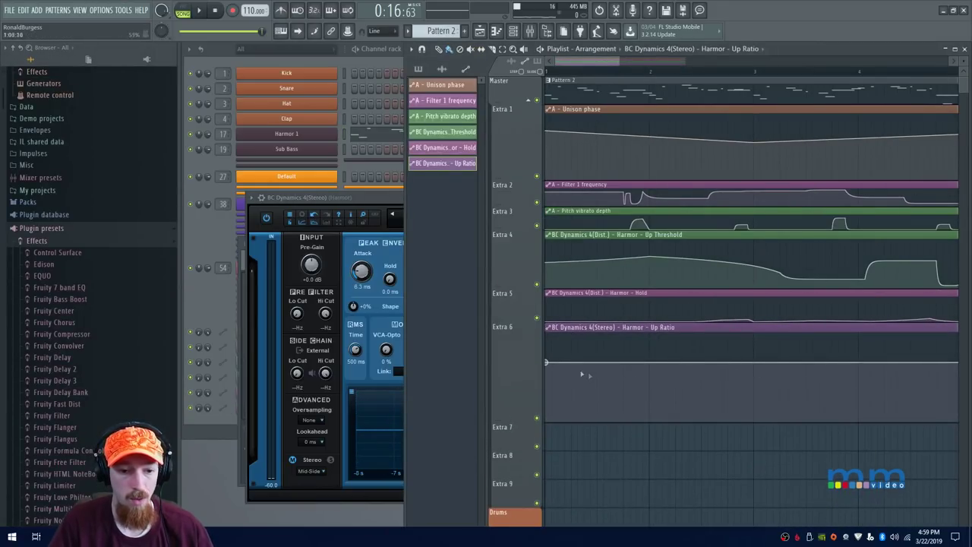
drag(549, 362, 545, 377)
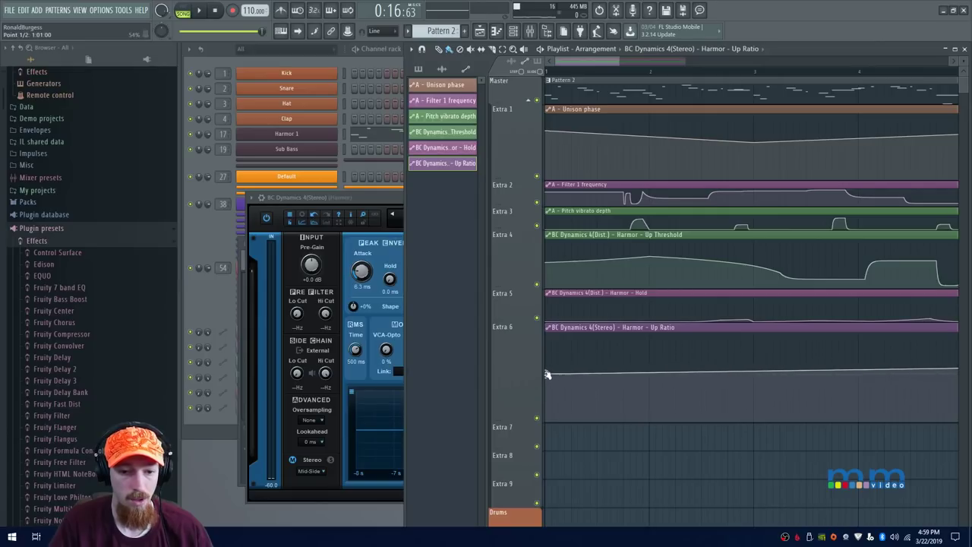
scroll(668, 349, down, 5)
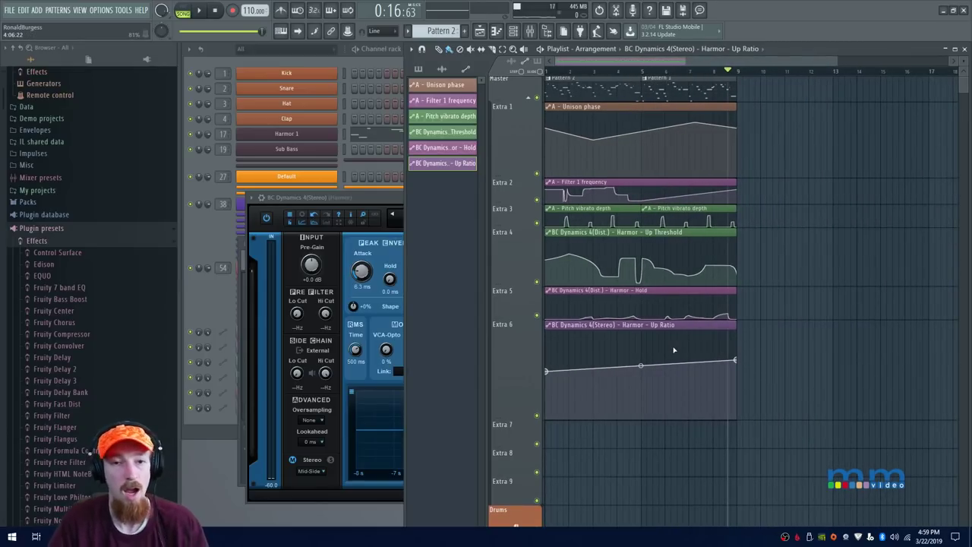
Audition the Up Ratio automation, check the ratio at the clip's starting point in BC Dynamics 4(Stereo), and close the plugin
key(space)
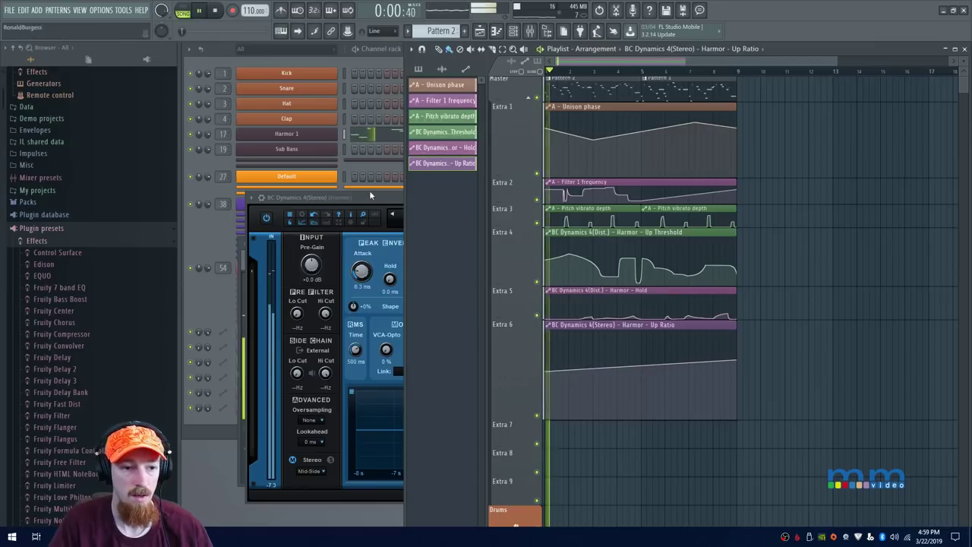
click(370, 196)
key(space)
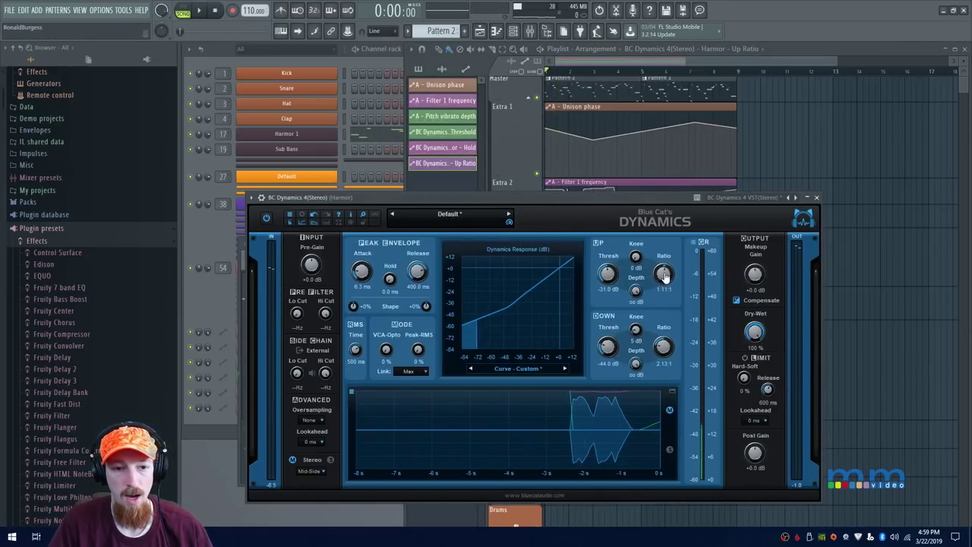
click(595, 60)
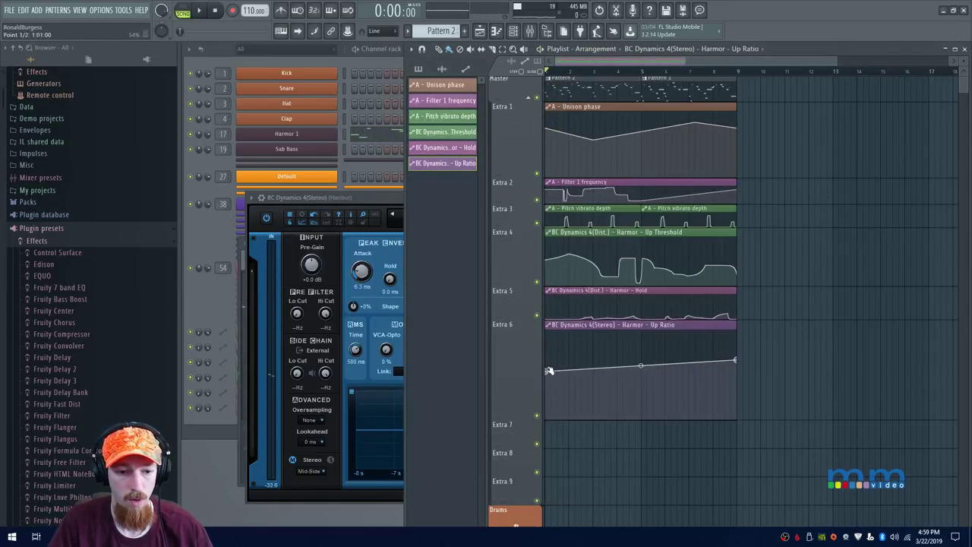
click(381, 199)
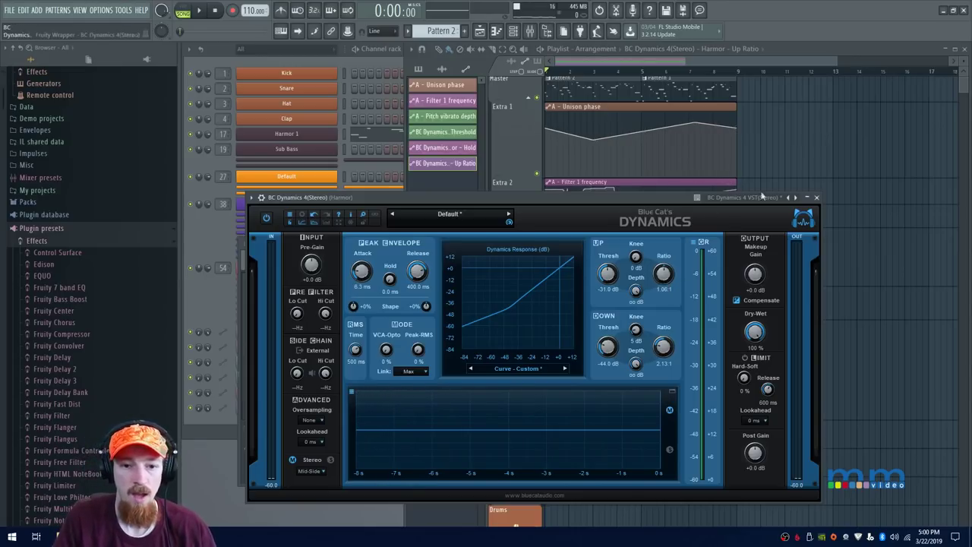
click(816, 197)
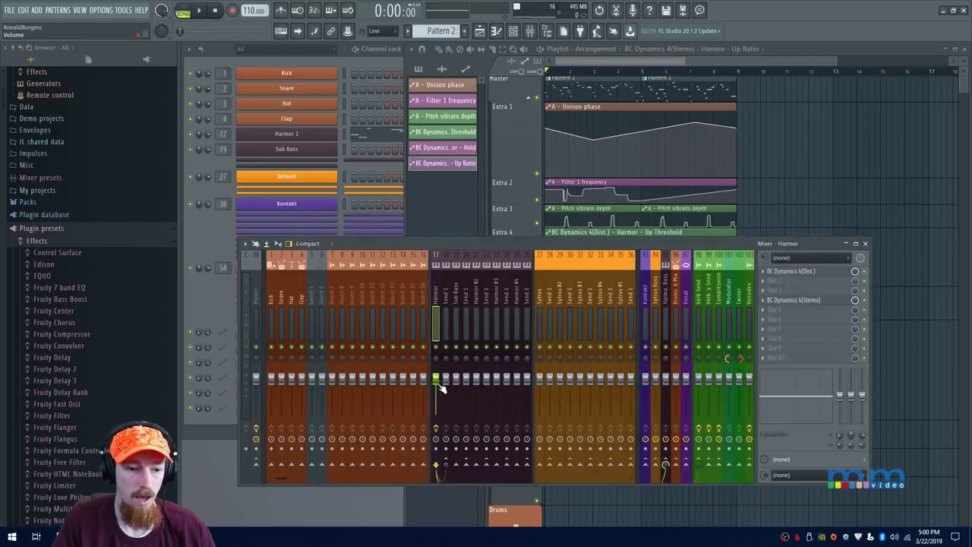
Play the song while lowering the Harmor mixer track's volume to -5.2 dB, and stop playback after listening
key(space)
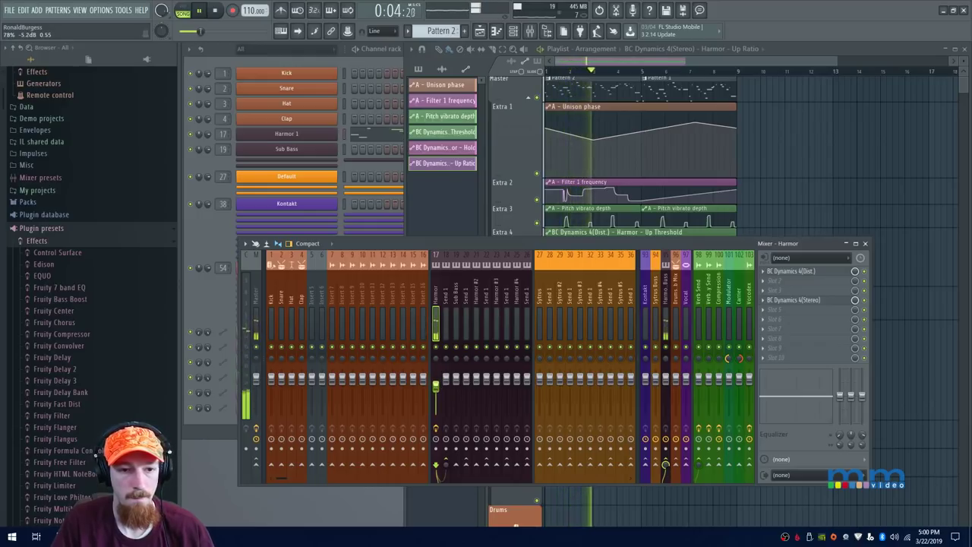
click(639, 64)
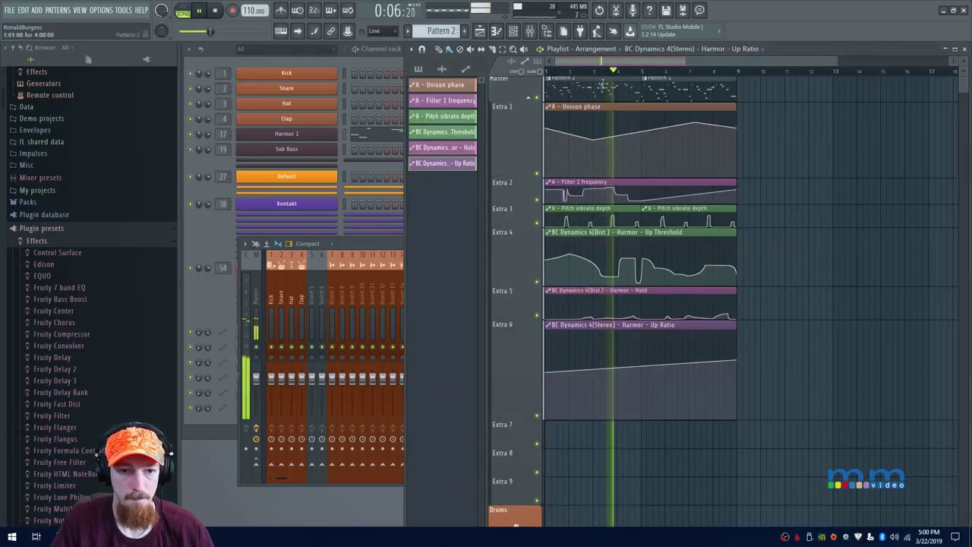
scroll(619, 159, up, 3)
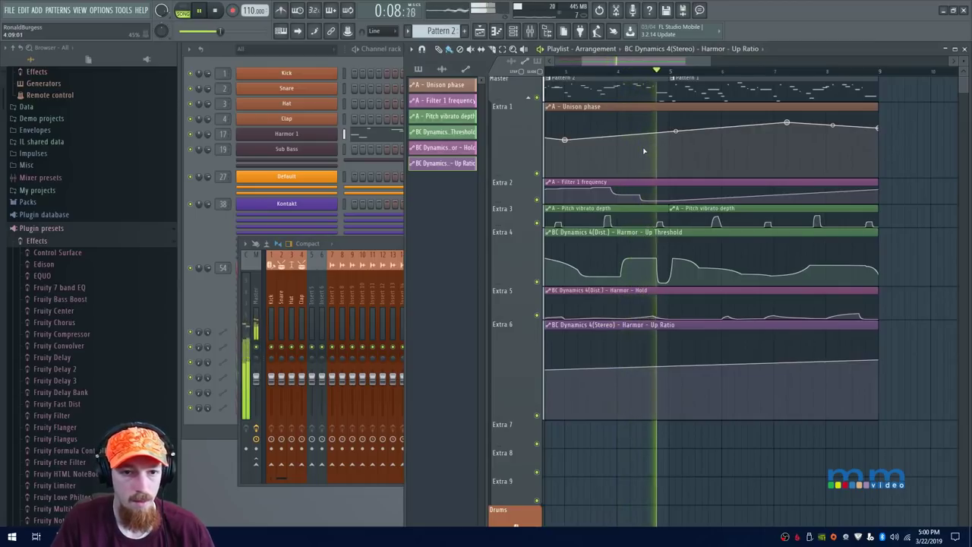
key(space)
Audition the Harmor melody from about bar 11, and again from the start of the Jam clip at bar 13
scroll(712, 78, down, 3)
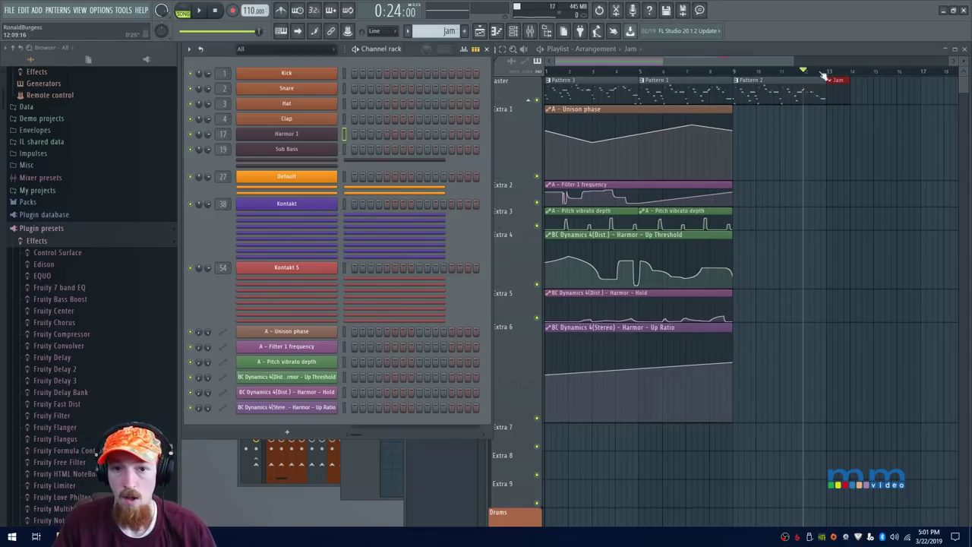
drag(793, 75, 783, 80)
key(space)
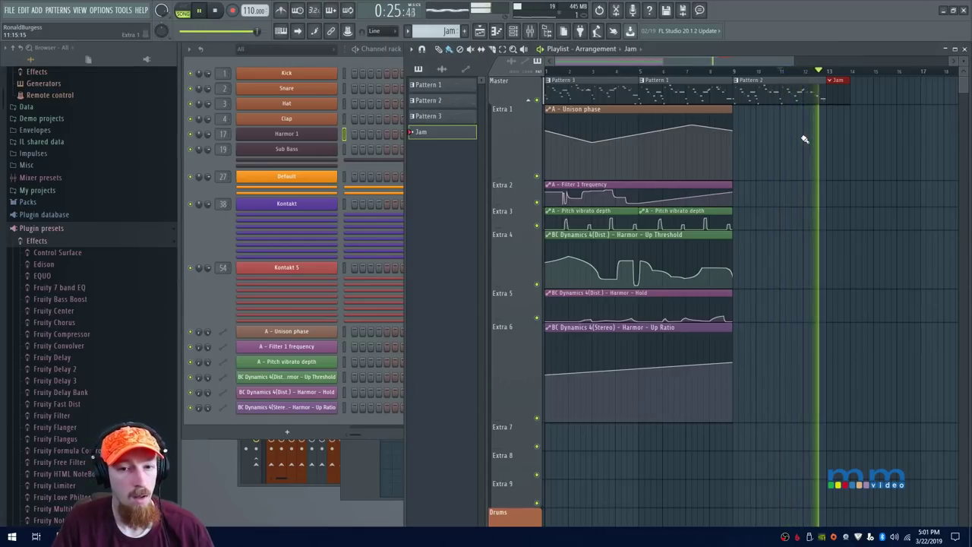
key(space)
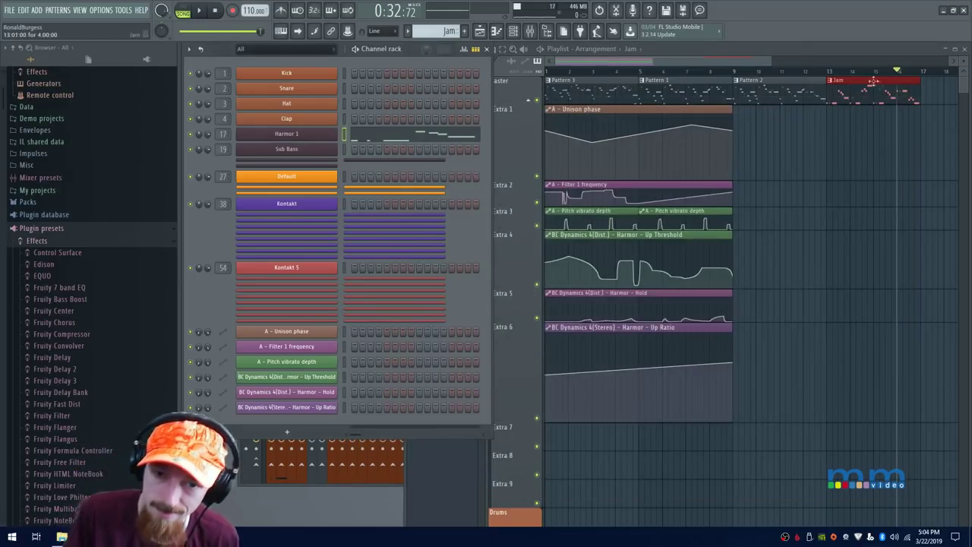
click(832, 72)
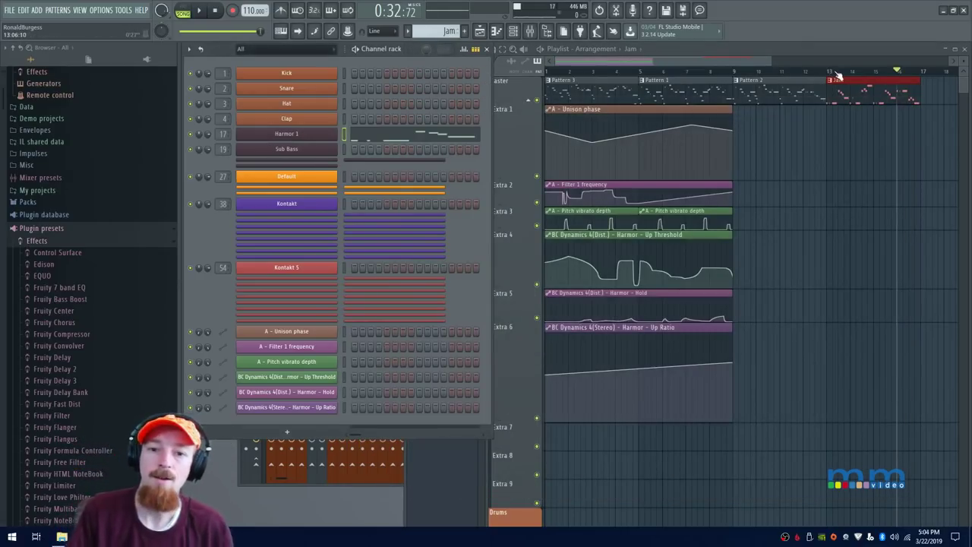
ctrl+scroll(676, 171, up, 3)
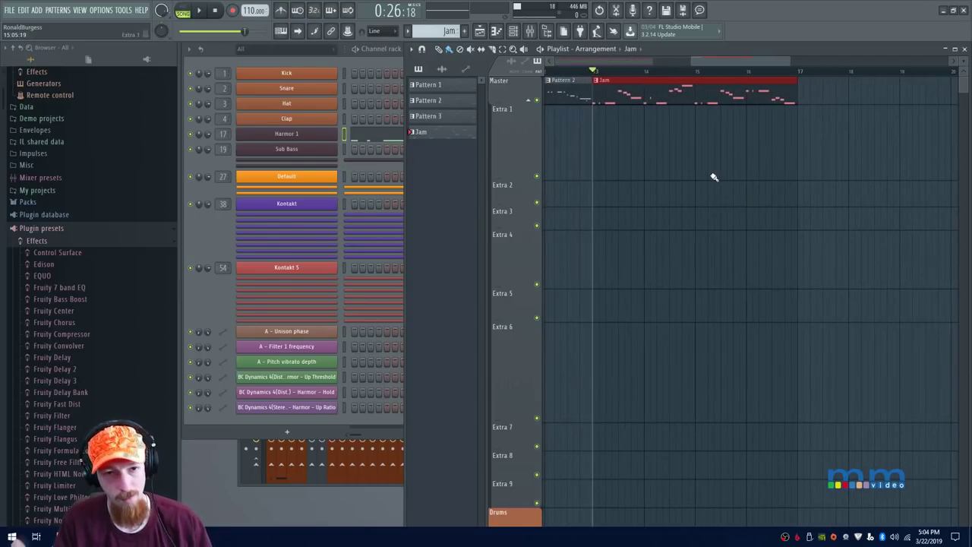
key(space)
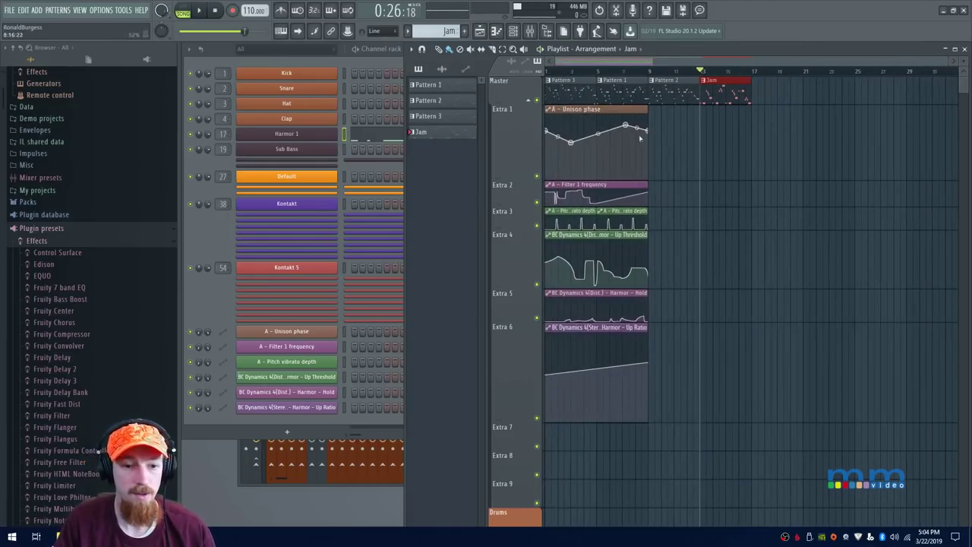
Extend the automation clips on Extra 1 to Extra 6 to bar 17, keeping separate segments only up to bar 9 and under Jam
drag(641, 138, 642, 412)
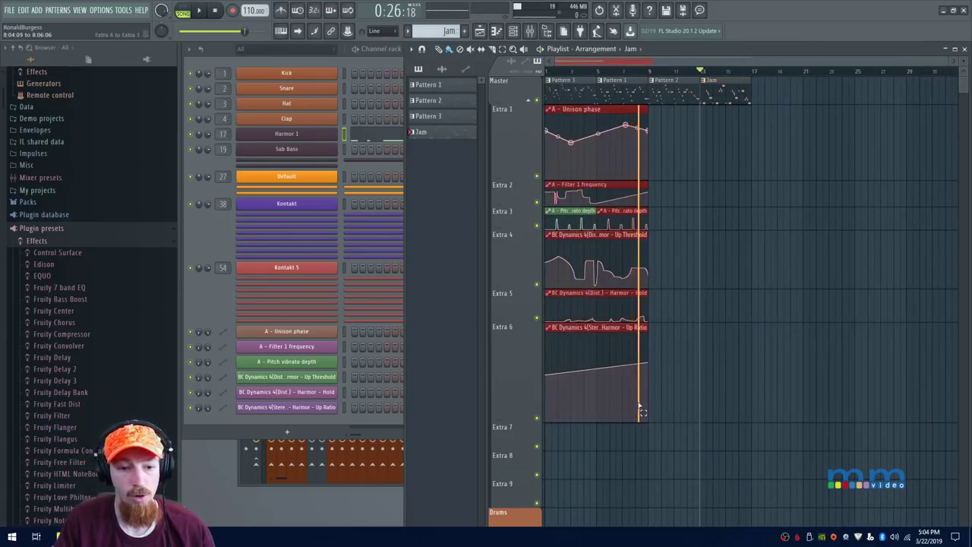
drag(649, 328, 748, 332)
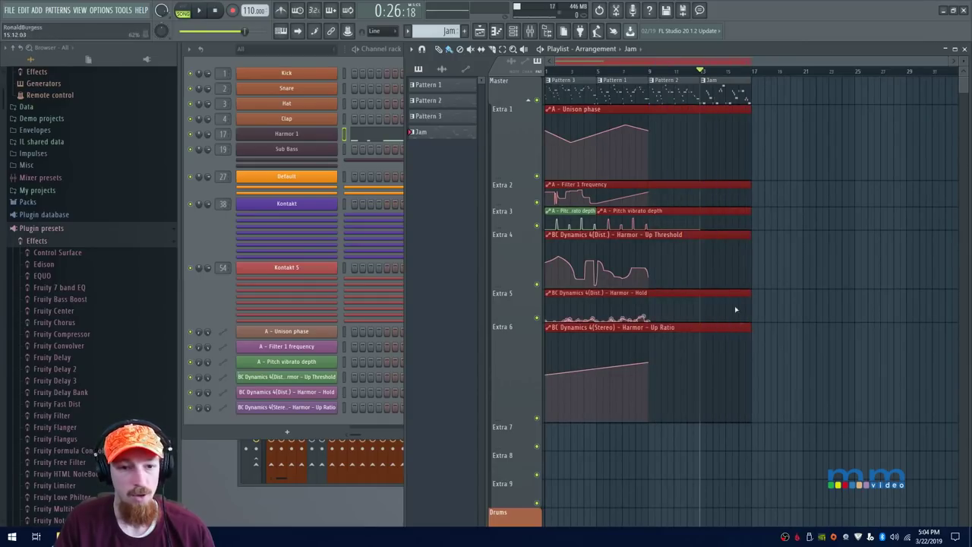
click(723, 151)
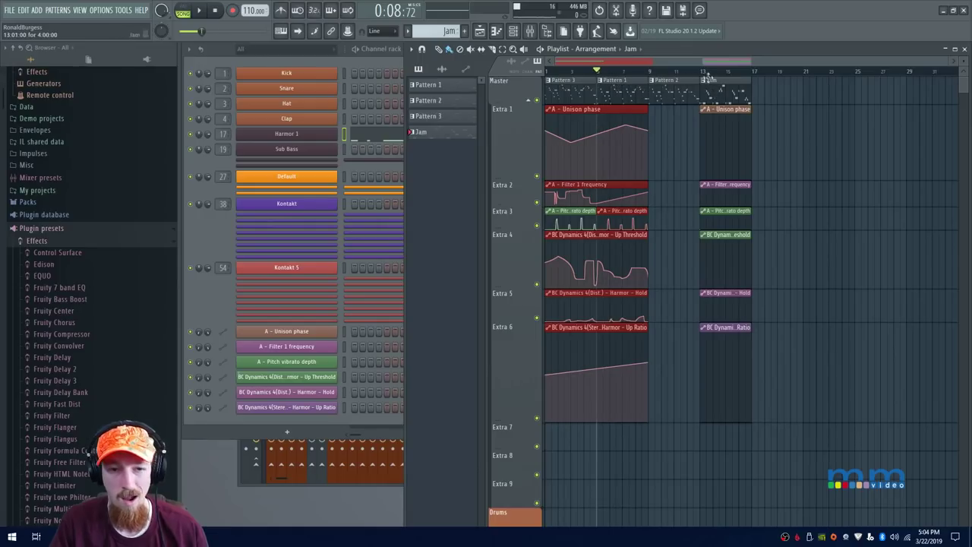
drag(722, 157, 726, 363)
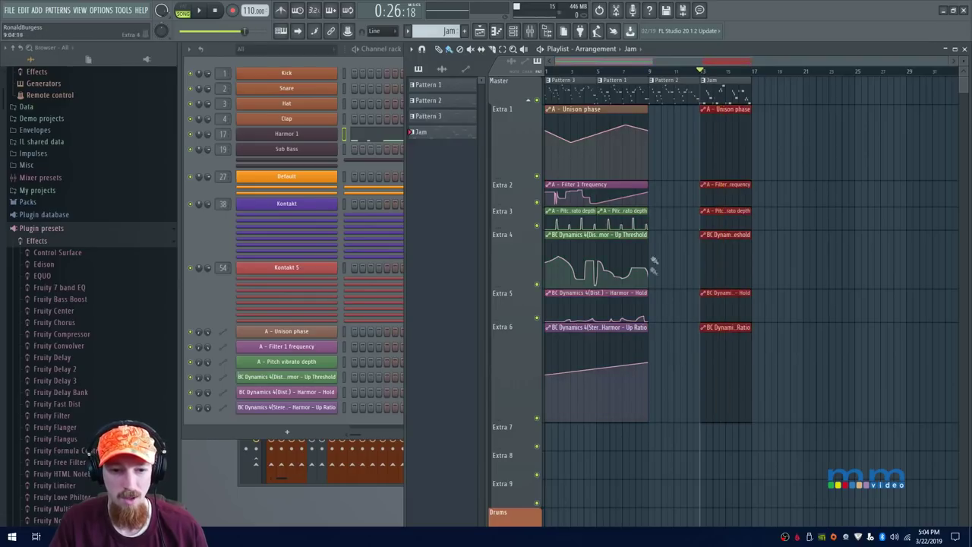
drag(630, 152, 635, 400)
drag(662, 106, 688, 390)
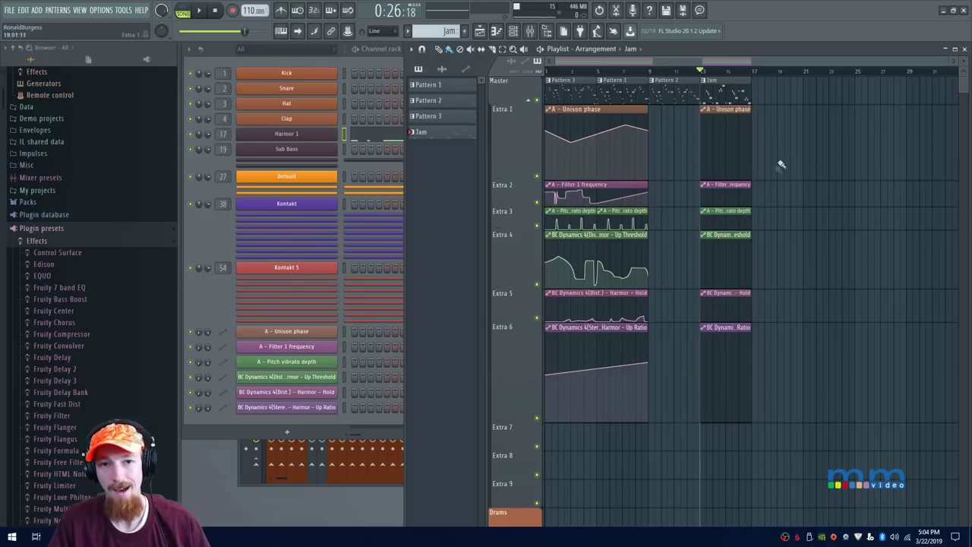
During playback, draw a Unison phase curve under Jam that dips before bar 14, rises around bar 15 and falls toward bar 17
scroll(732, 162, up, 5)
drag(607, 147, 640, 177)
key(space)
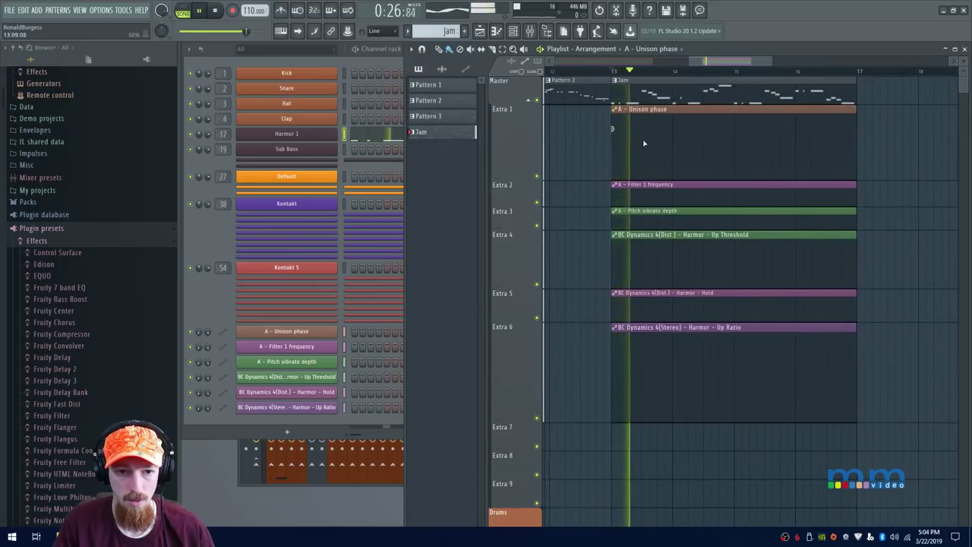
right_click(649, 144)
right_click(704, 146)
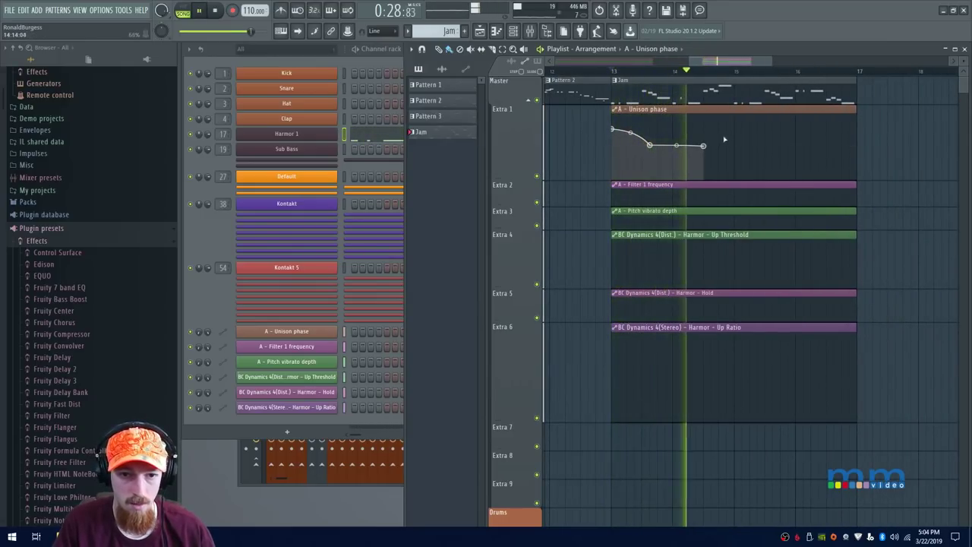
right_click(743, 133)
click(761, 134)
click(780, 139)
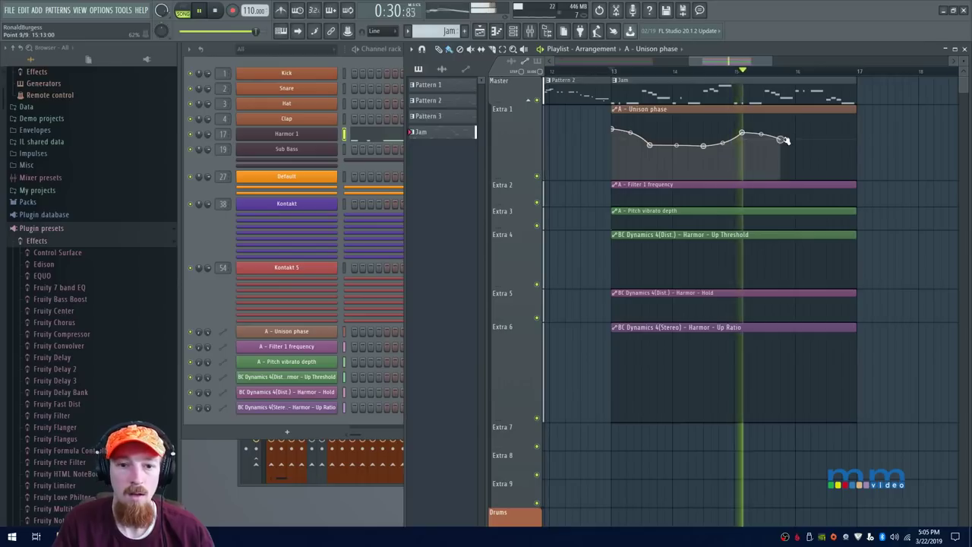
click(810, 142)
click(841, 149)
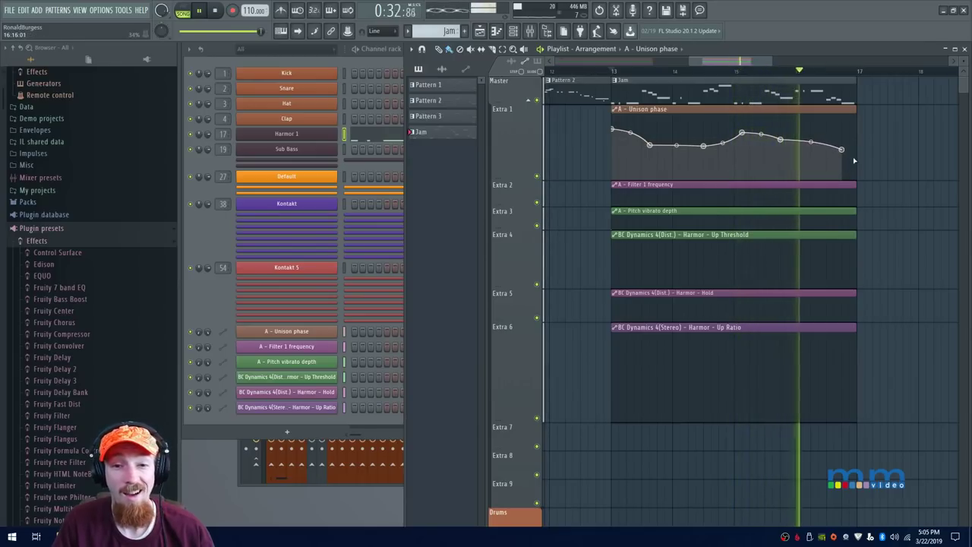
key(space)
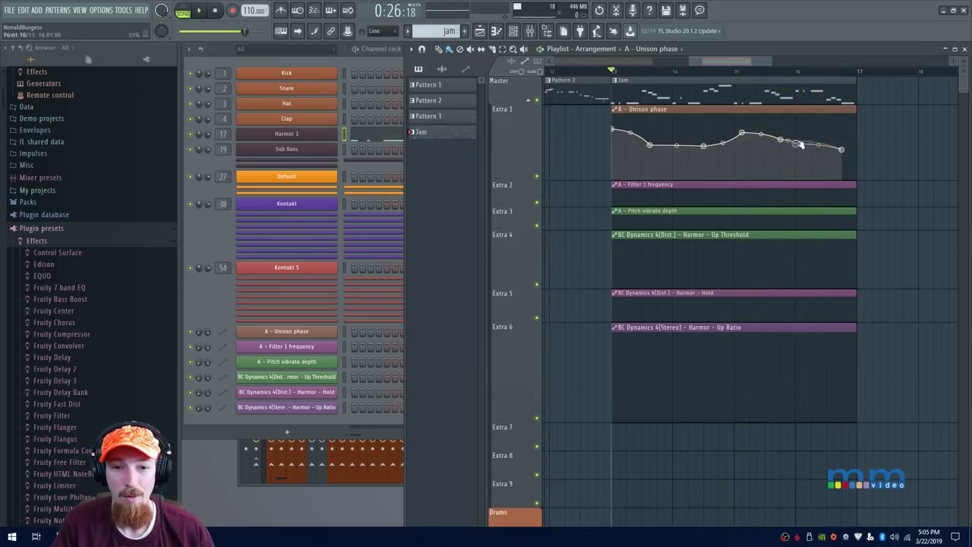
Shape a dip at bar 16 and a peak just after it in the Jam section's Unison phase curve, and audition it
right_click(810, 135)
key(space)
click(787, 72)
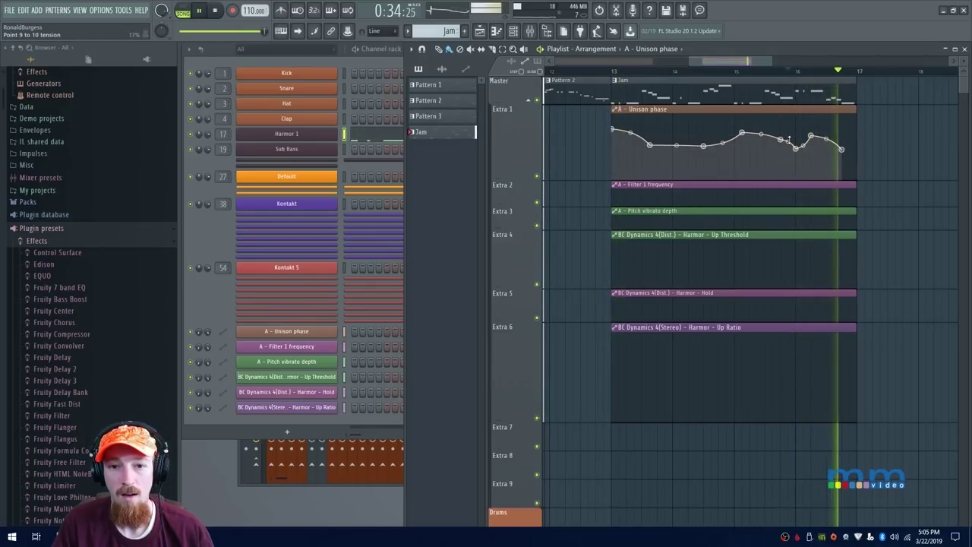
key(space)
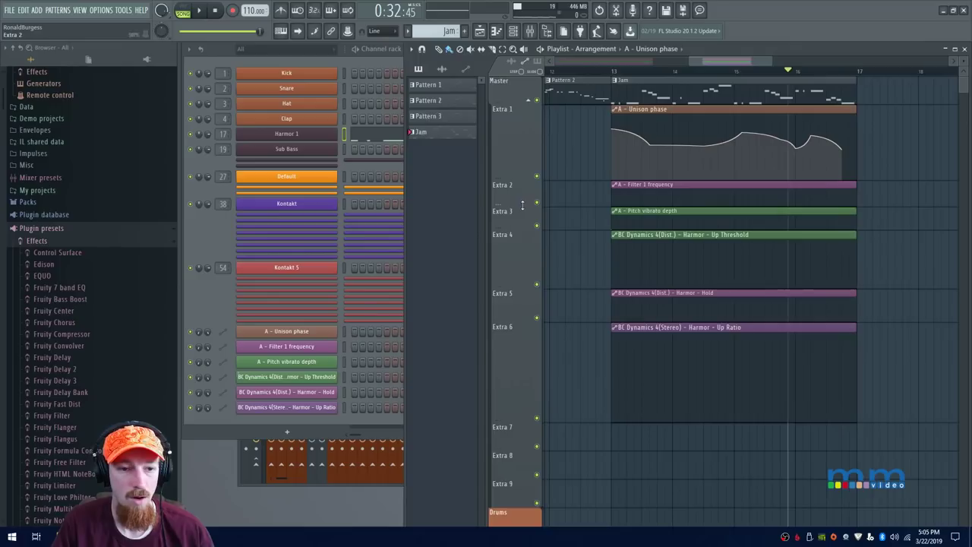
Enlarge the Extra 2 track, add a Filter 1 frequency point at 14:05 under Jam, and return the playhead to bar 13
drag(522, 204, 522, 292)
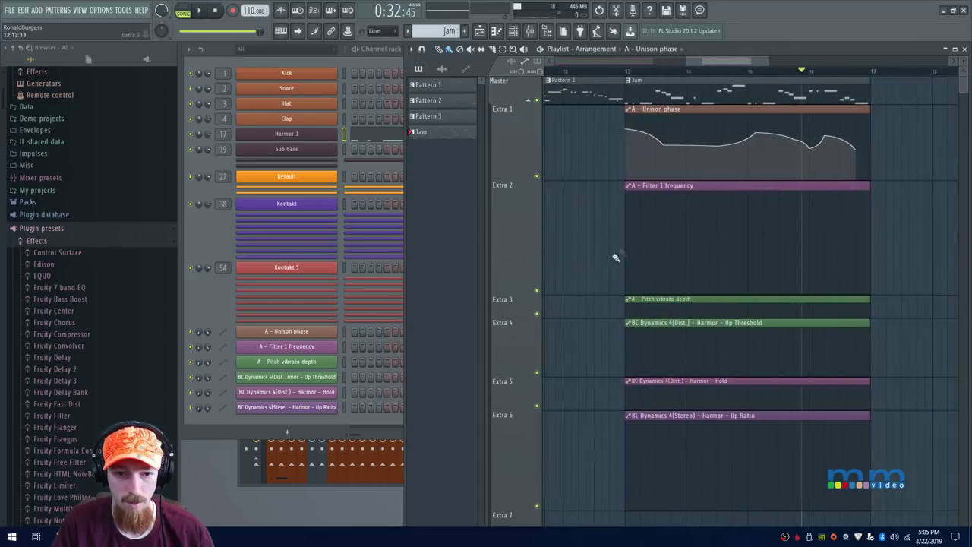
key(space)
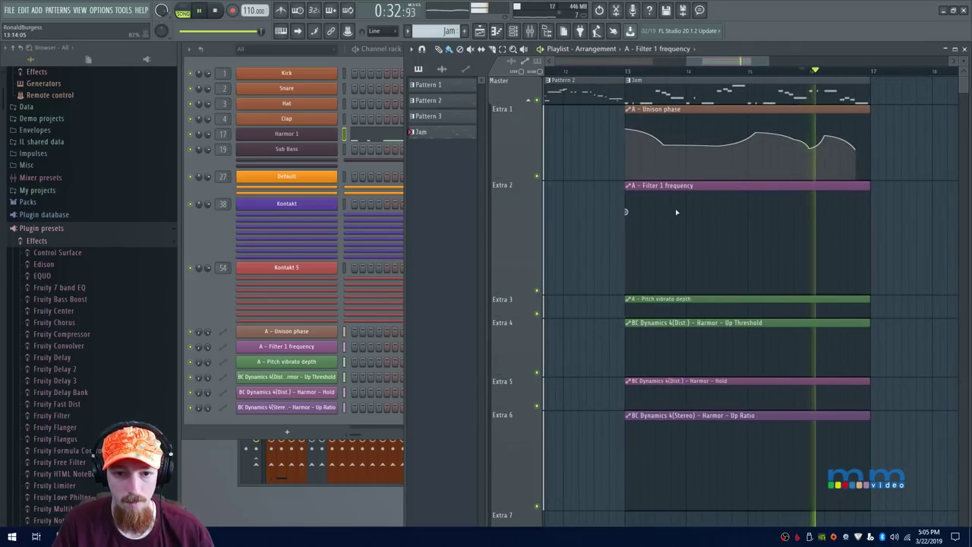
click(701, 243)
key(space)
key(space)
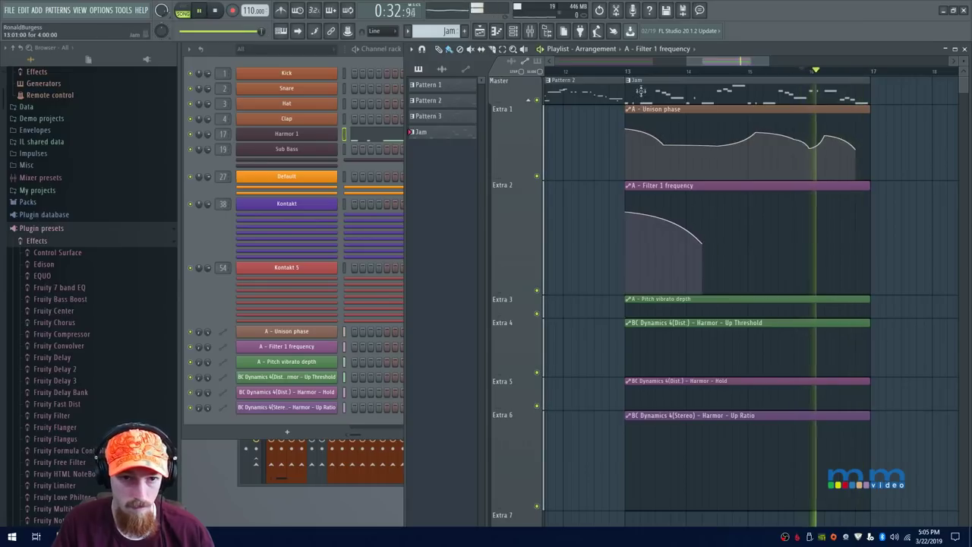
key(space)
click(627, 76)
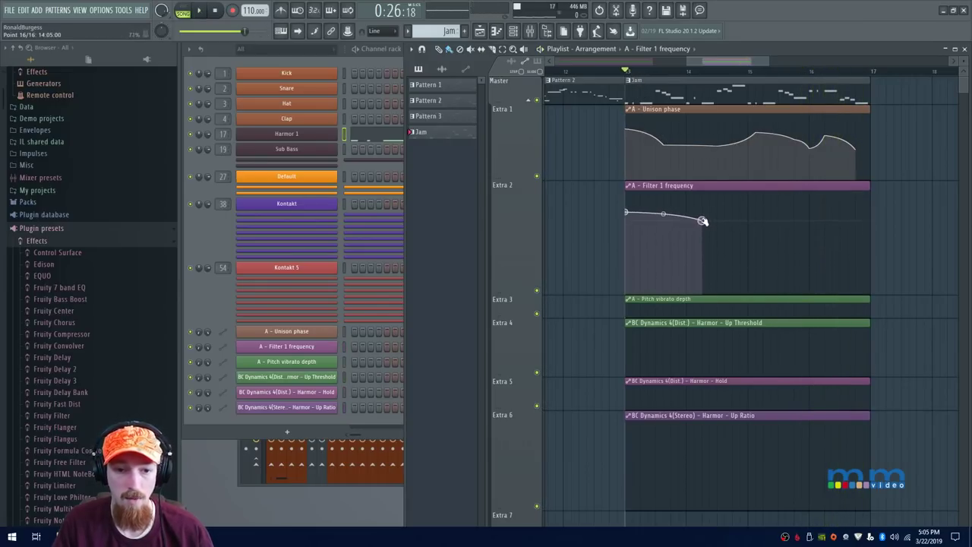
Shape the Filter 1 frequency curve nearly flat until just before bar 16, dipping after bar 16 and rising toward bar 17, and audition it
click(794, 214)
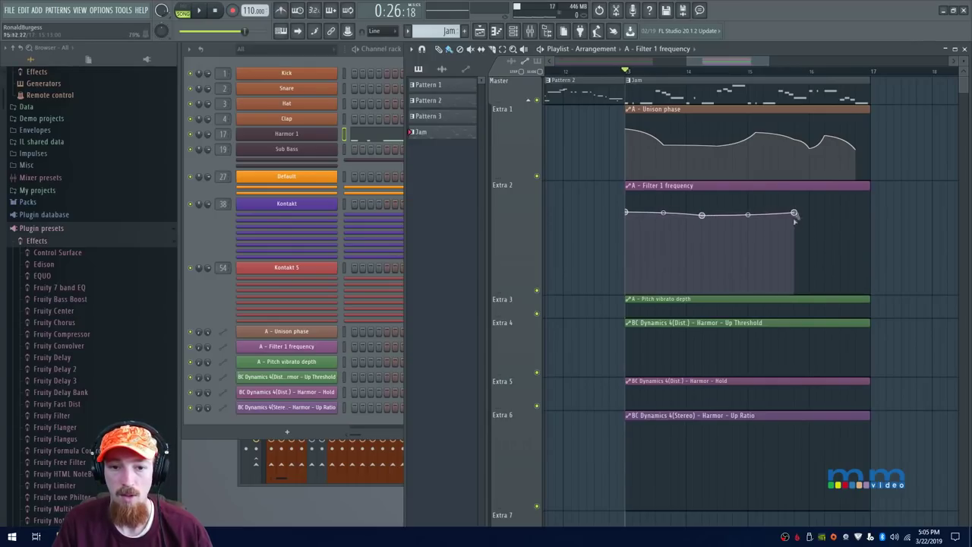
click(817, 260)
click(849, 225)
drag(849, 205, 840, 205)
key(space)
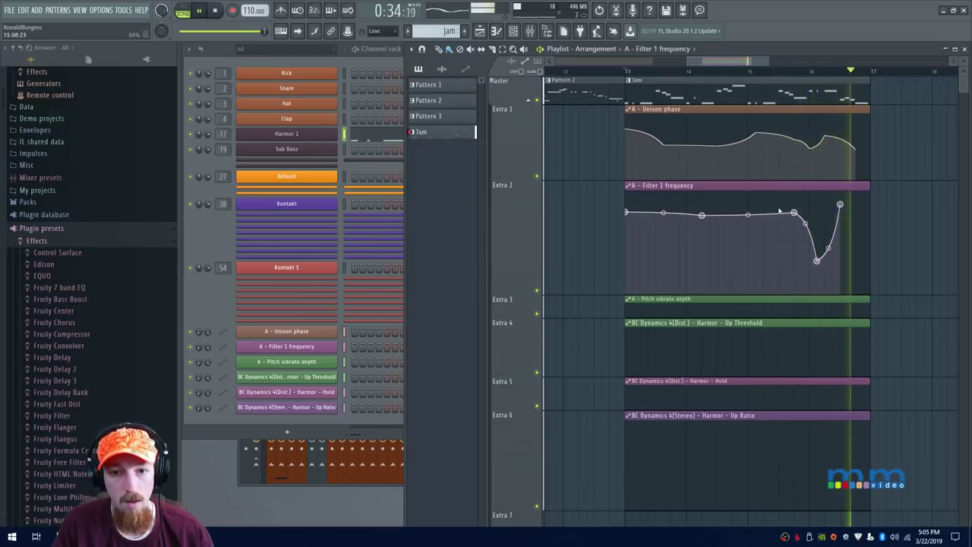
key(space)
drag(847, 205, 855, 205)
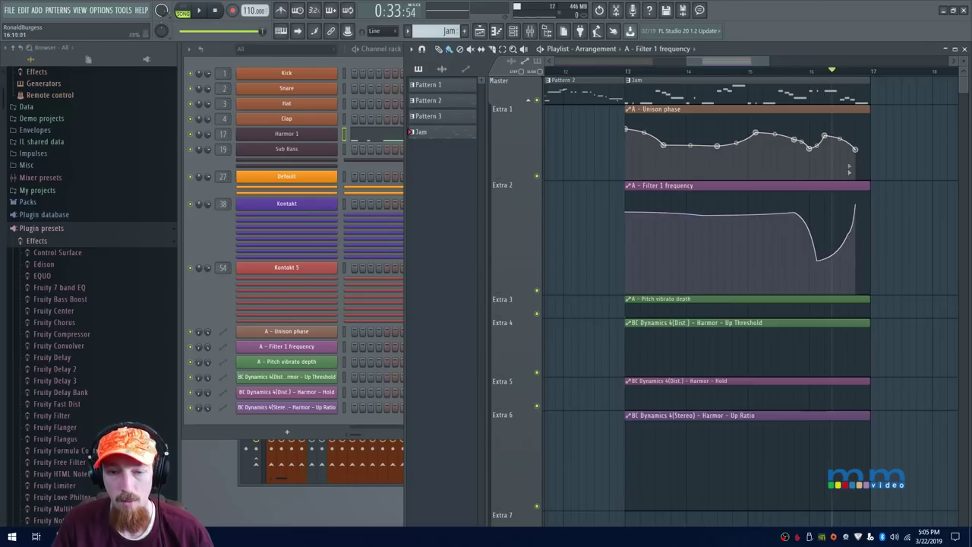
key(space)
key(space)
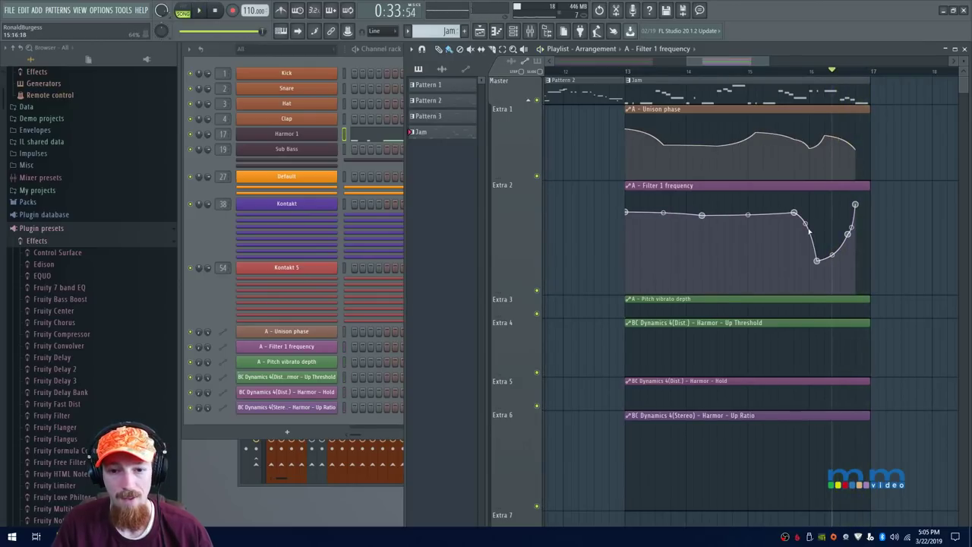
drag(503, 316, 504, 413)
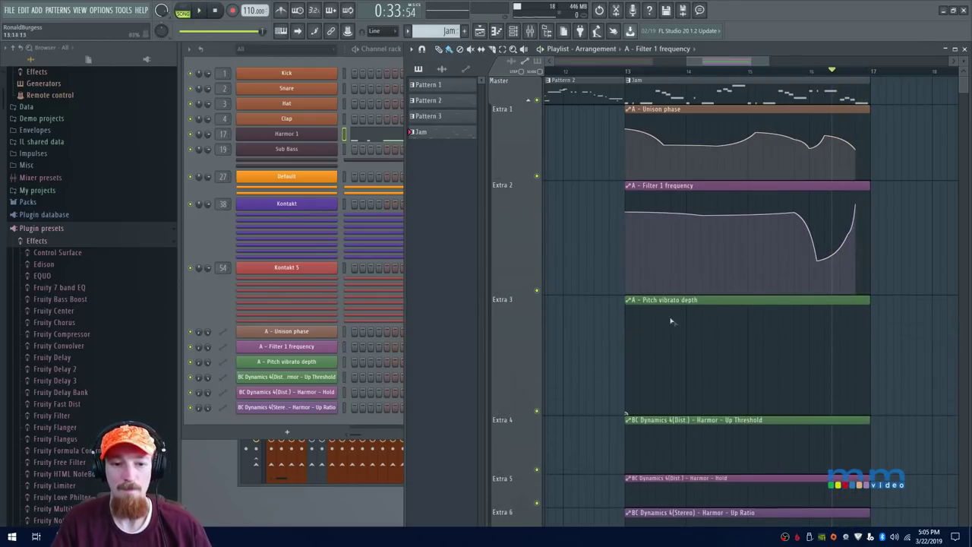
scroll(635, 298, down, 1)
scroll(638, 308, up, 1)
scroll(638, 308, up, 1)
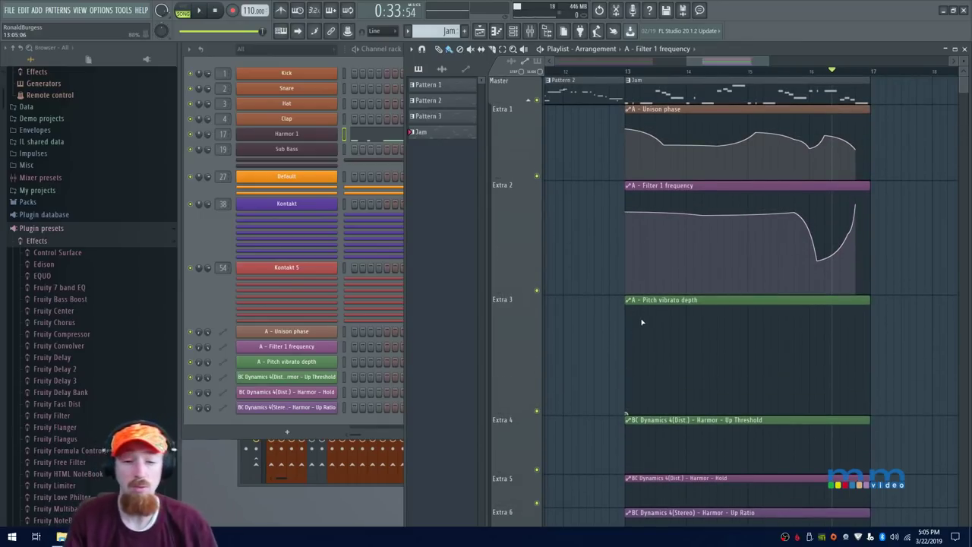
drag(522, 415, 522, 319)
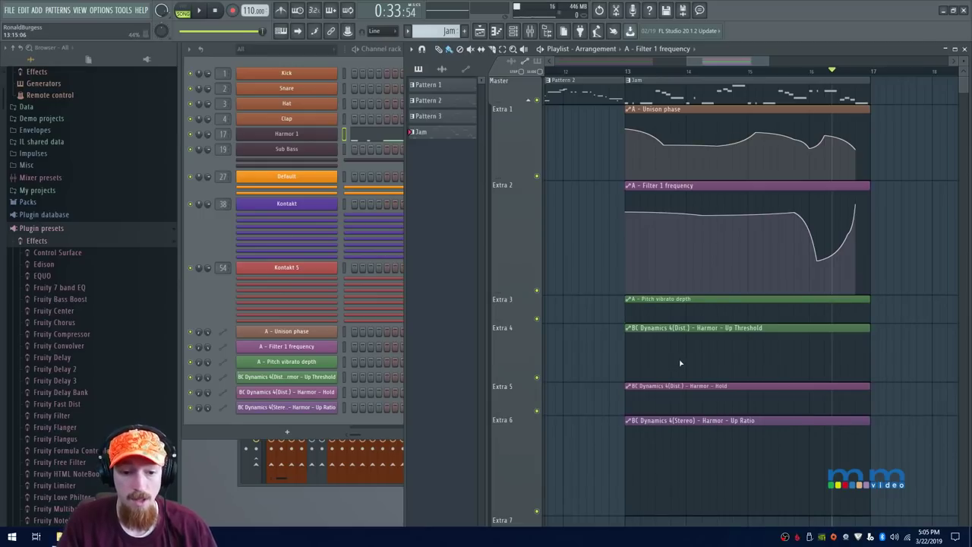
During playback, draw an Up Threshold curve under Jam that starts low, peaks before bar 15, and falls to a low level through bar 16
drag(680, 363, 702, 364)
key(space)
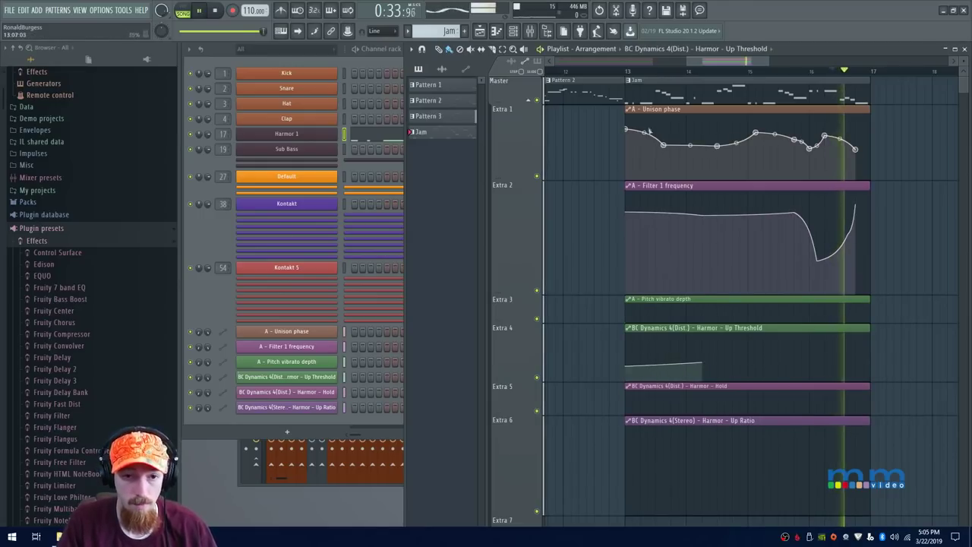
right_click(679, 370)
drag(691, 368, 690, 371)
right_click(732, 351)
right_click(771, 371)
click(798, 371)
click(824, 373)
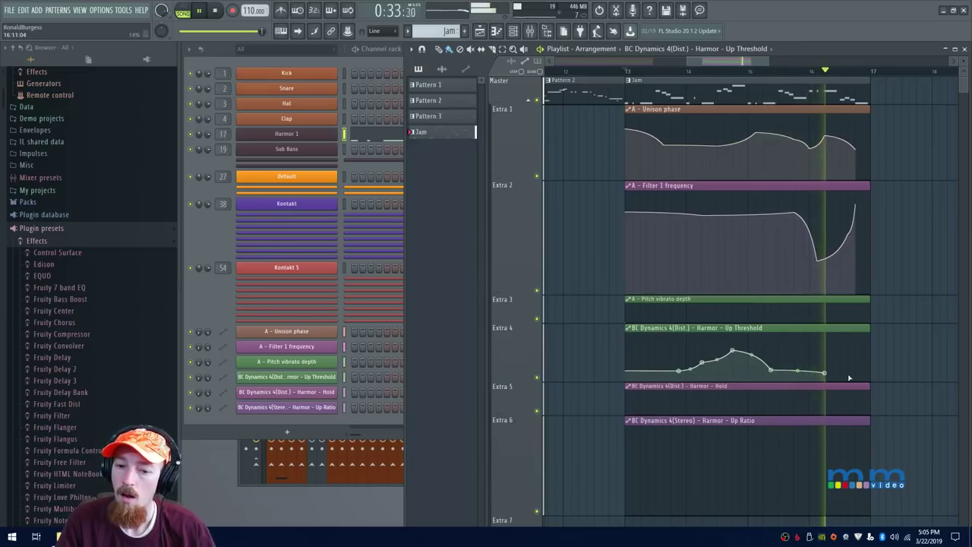
key(space)
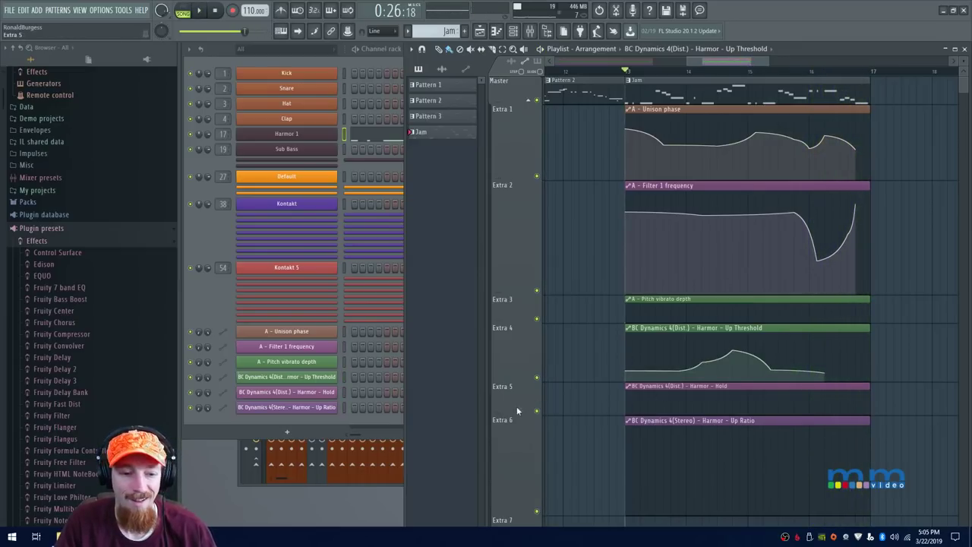
Enlarge Extra 5, draw four short peaks in the Hold curve under Jam, one per bar, and audition them
scroll(655, 372, down, 2)
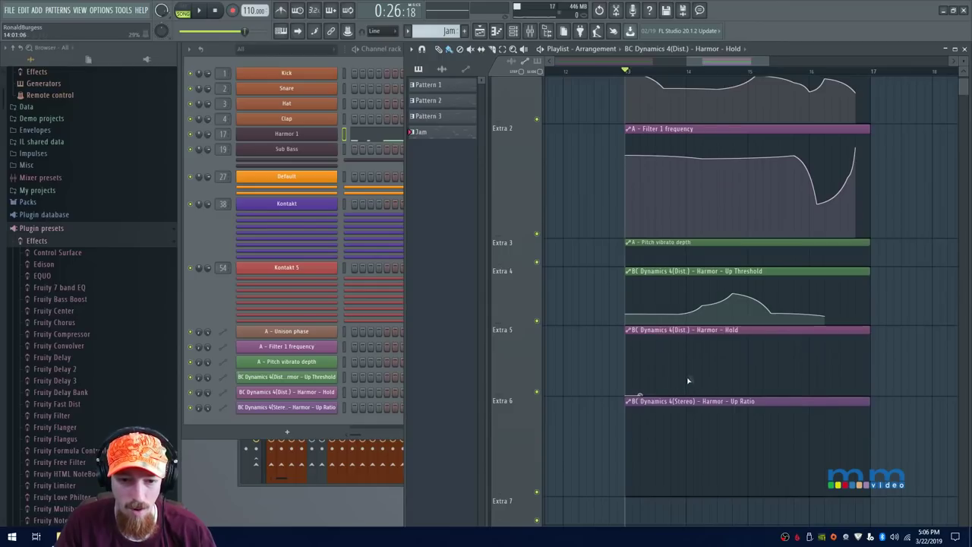
scroll(687, 377, down, 3)
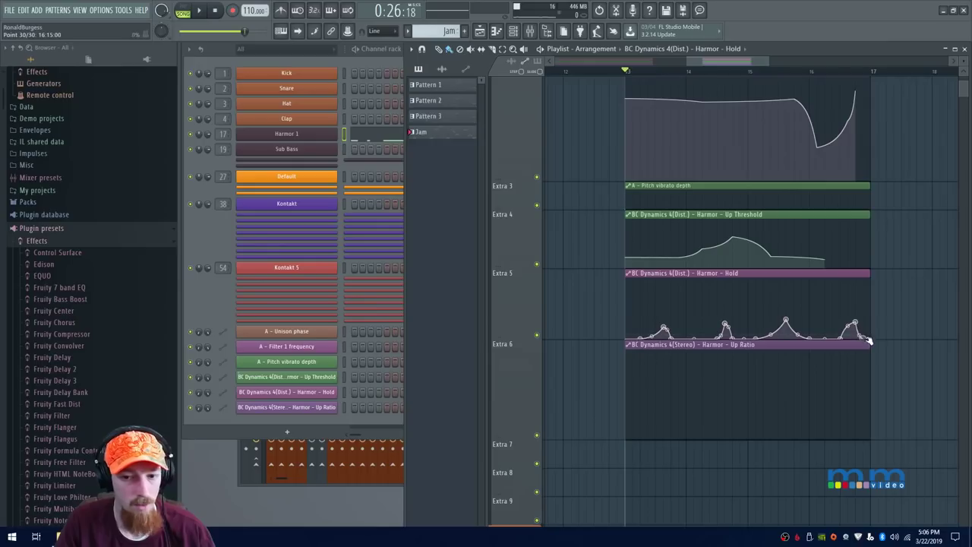
key(space)
scroll(785, 313, down, 2)
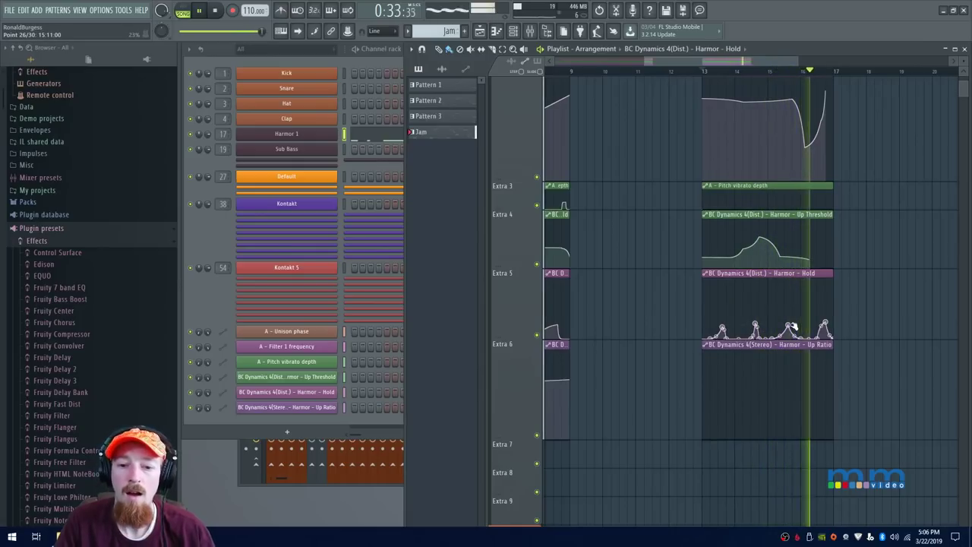
key(space)
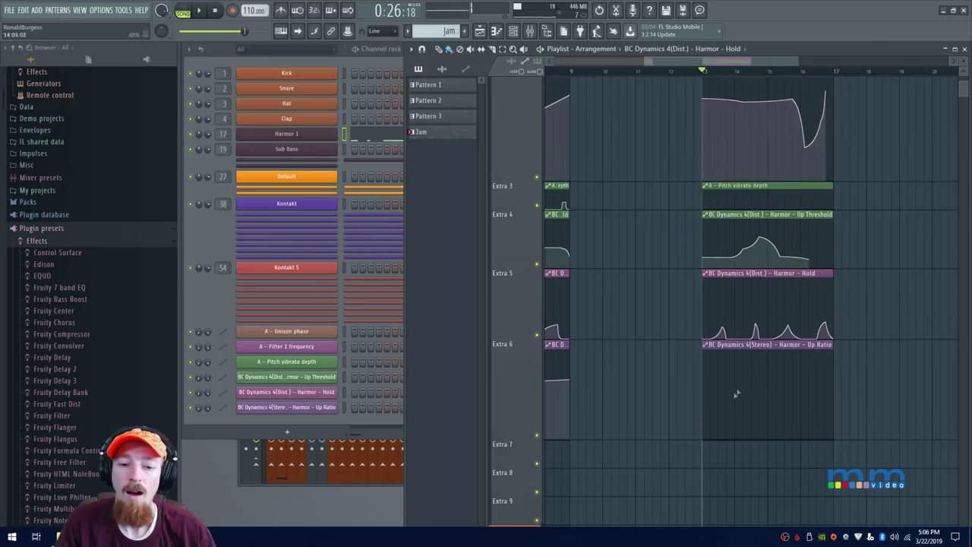
Audition the Jam section's automation, restarting playback from about the middle of bar 15
scroll(734, 302, up, 3)
scroll(808, 161, up, 3)
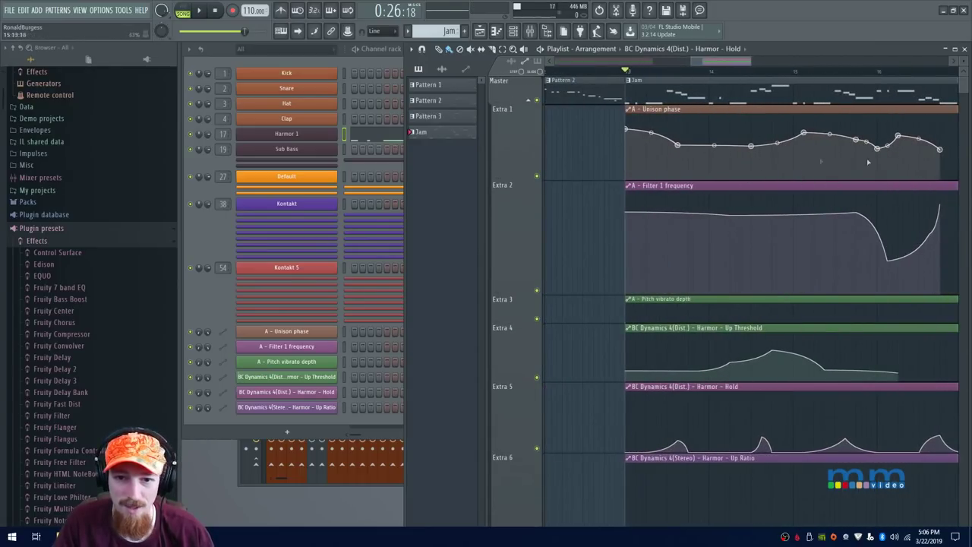
scroll(887, 151, up, 3)
key(space)
click(790, 74)
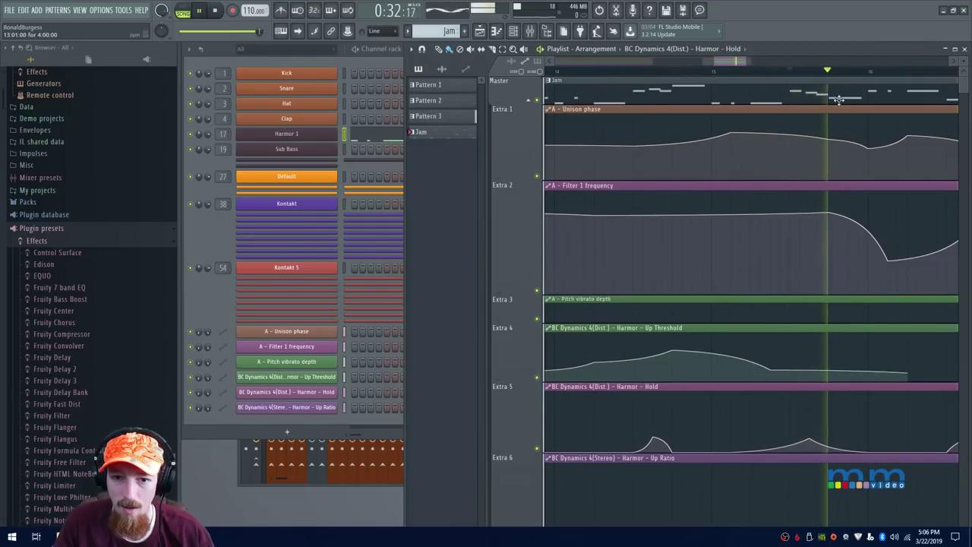
key(space)
Add Unison phase points around 13:11, try a deeper dip there, raise it to a small peak instead, and audition it
scroll(811, 142, left, 4)
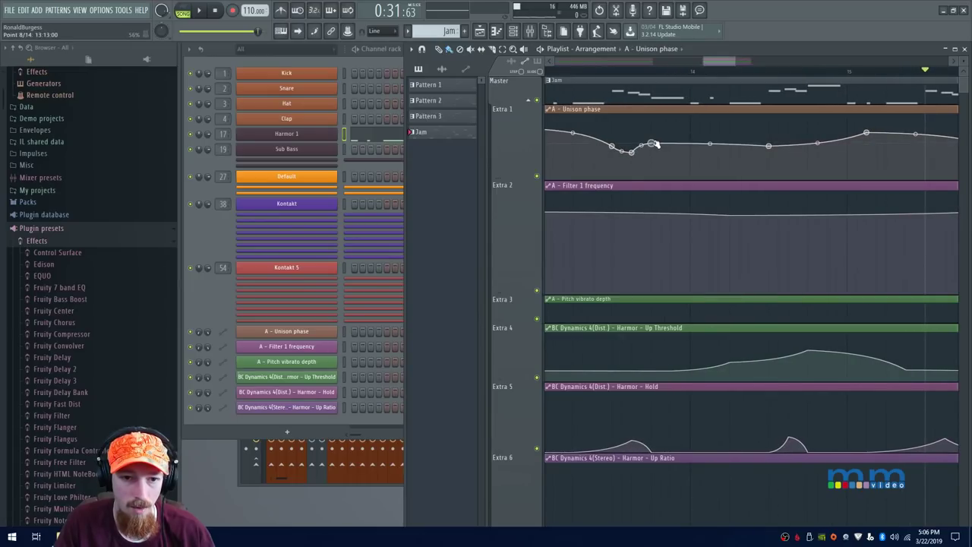
drag(635, 157, 636, 165)
key(space)
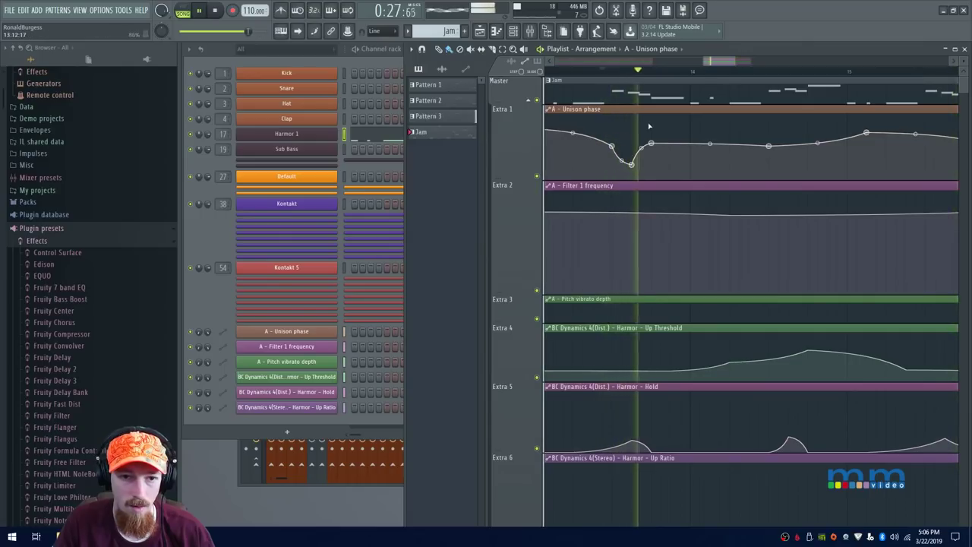
drag(634, 163, 633, 140)
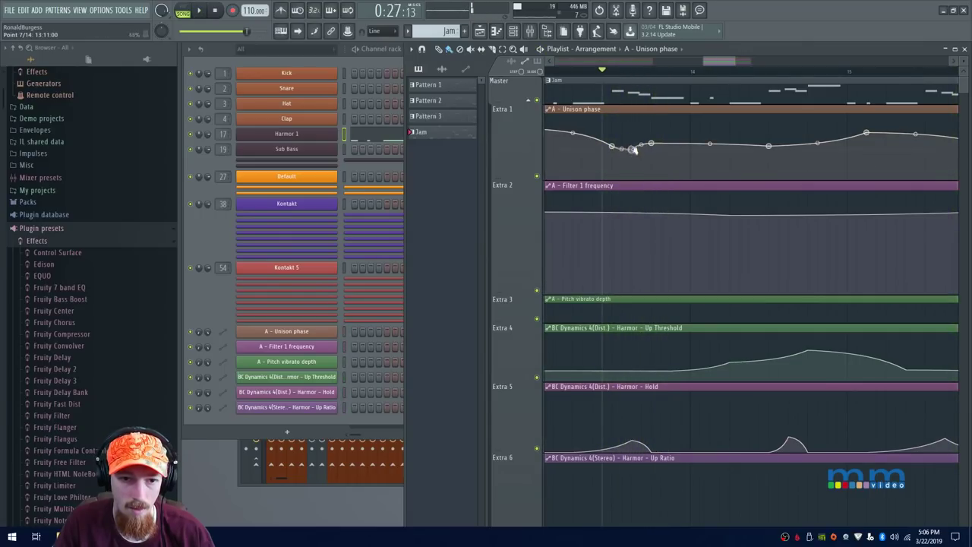
key(space)
key(space)
key(space)
Enlarge the Extra 1 track and slightly lower the Unison phase peak at 13:11, auditioning the change
drag(498, 182, 522, 342)
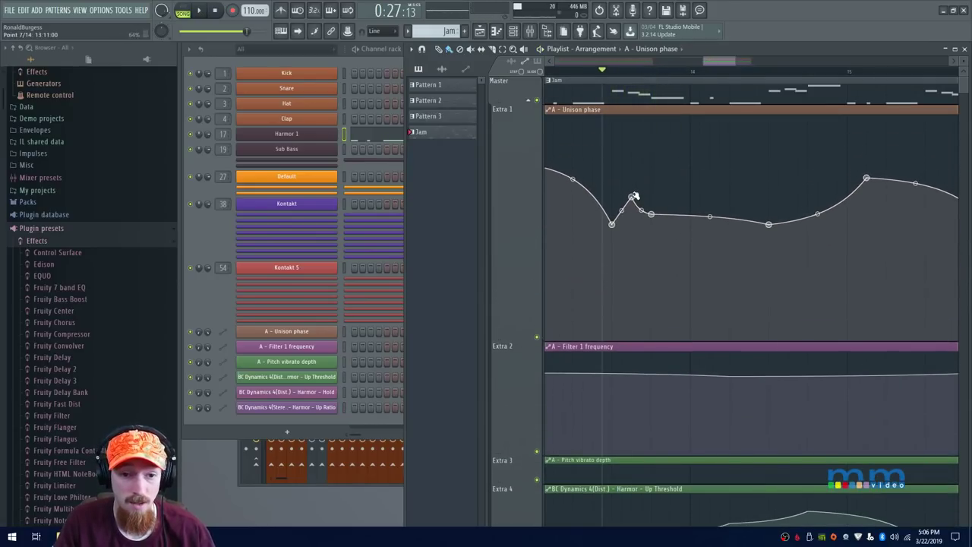
key(space)
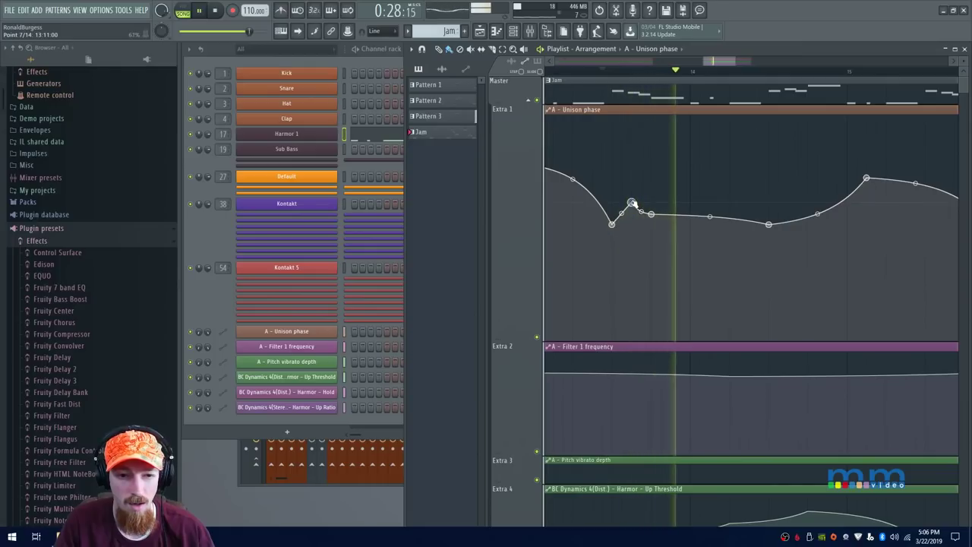
key(space)
Add a narrow V-shaped dip at 13:11 in the Filter 1 frequency curve and audition it from bar 13
scroll(700, 178, down, 3)
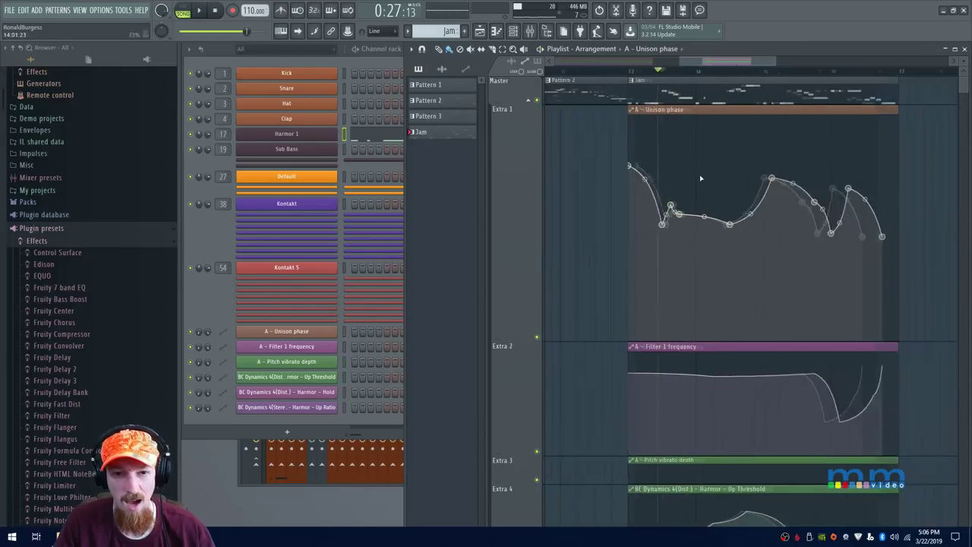
scroll(501, 253, down, 2)
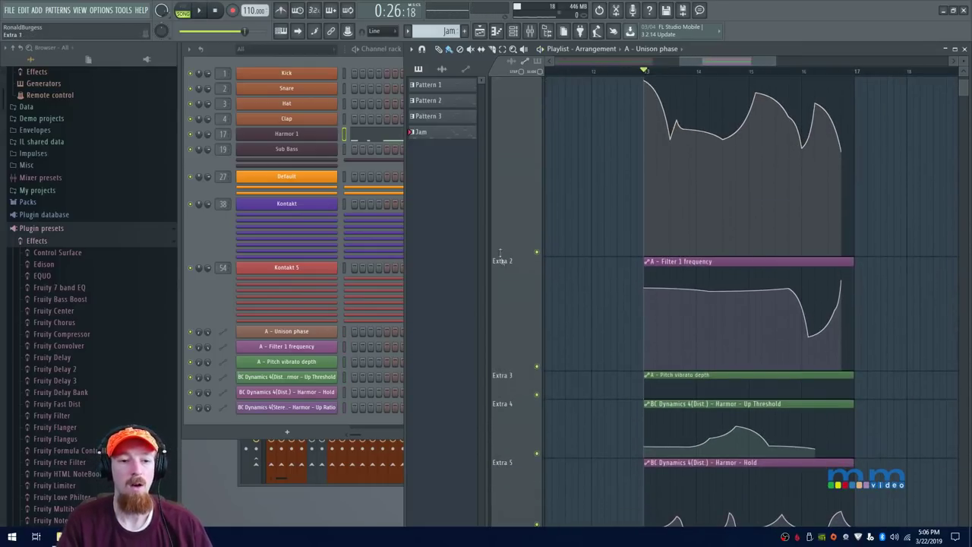
scroll(660, 281, up, 2)
ctrl+scroll(687, 365, up, 3)
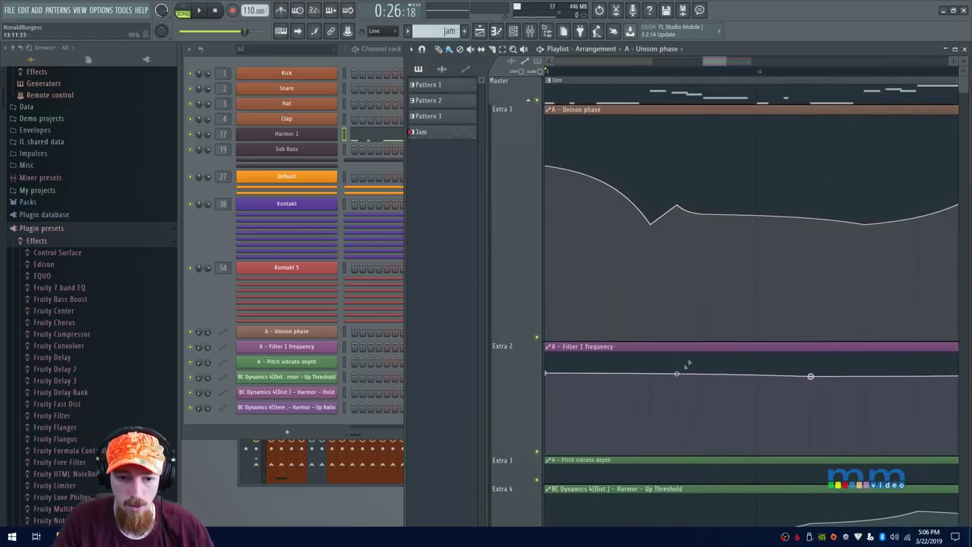
drag(690, 393, 678, 403)
key(space)
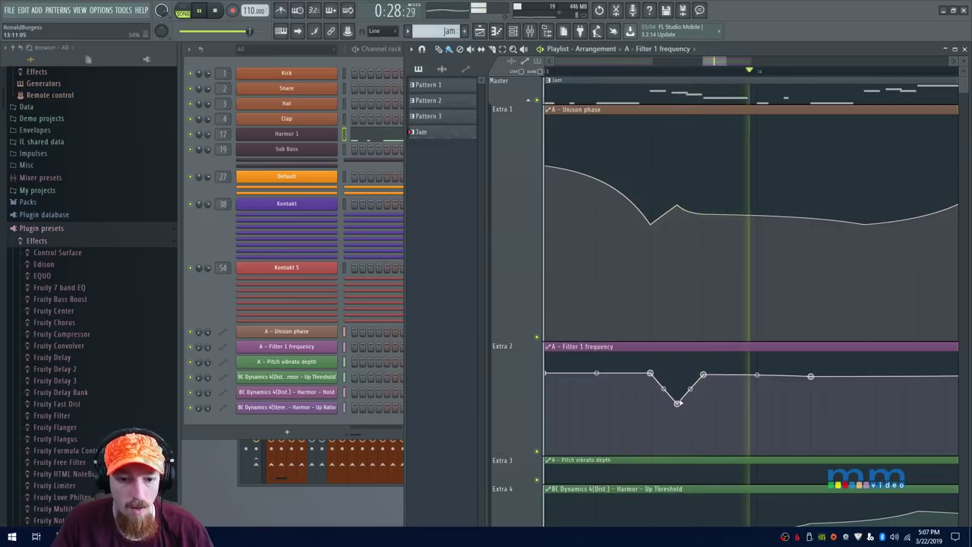
key(space)
Reduce the heights of the Extra 1, Extra 2 and Extra 6 tracks so the automation lanes are compact
scroll(598, 378, down, 3)
drag(516, 454, 516, 381)
drag(517, 343, 524, 149)
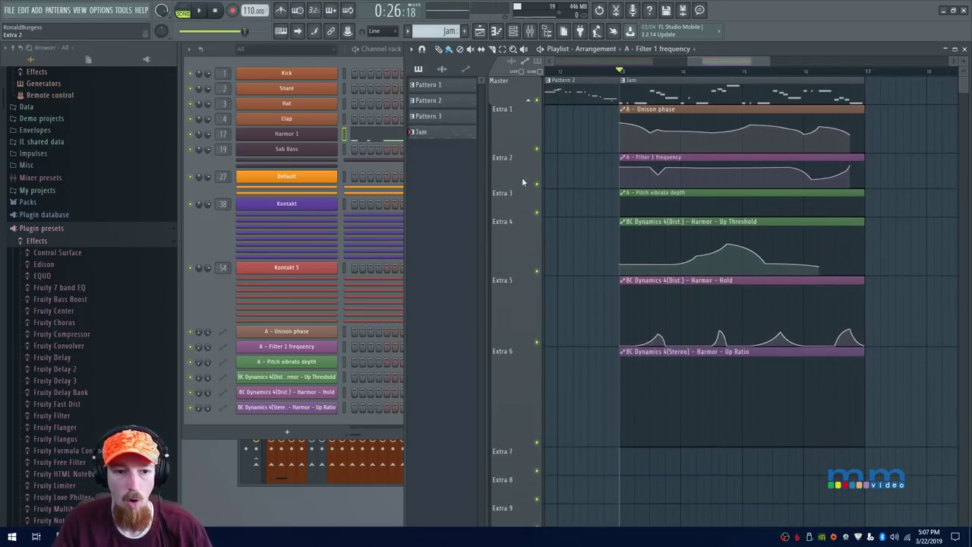
drag(511, 445, 529, 369)
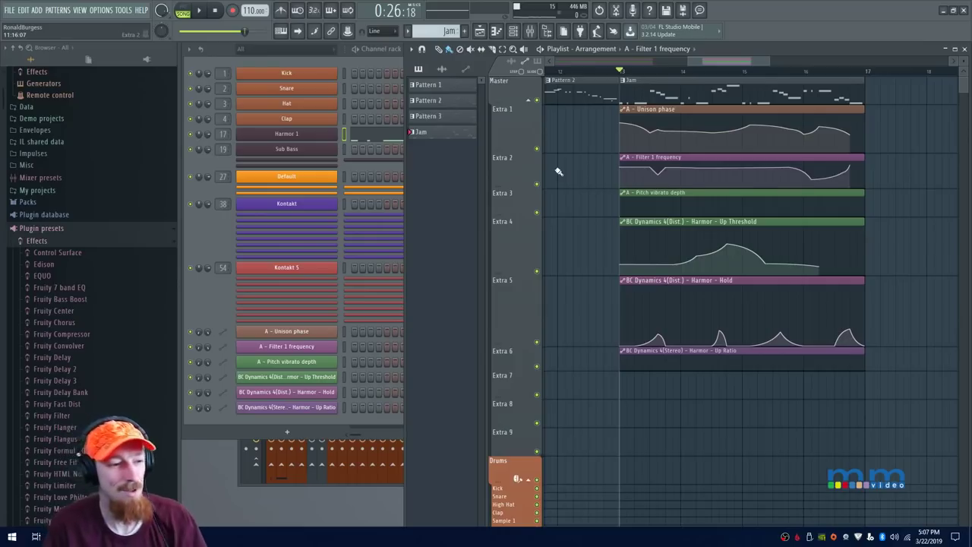
Browse the Project Files to Black Octopus, and open the Drum Loops folder of the Dusty Trip Hop pack
click(82, 231)
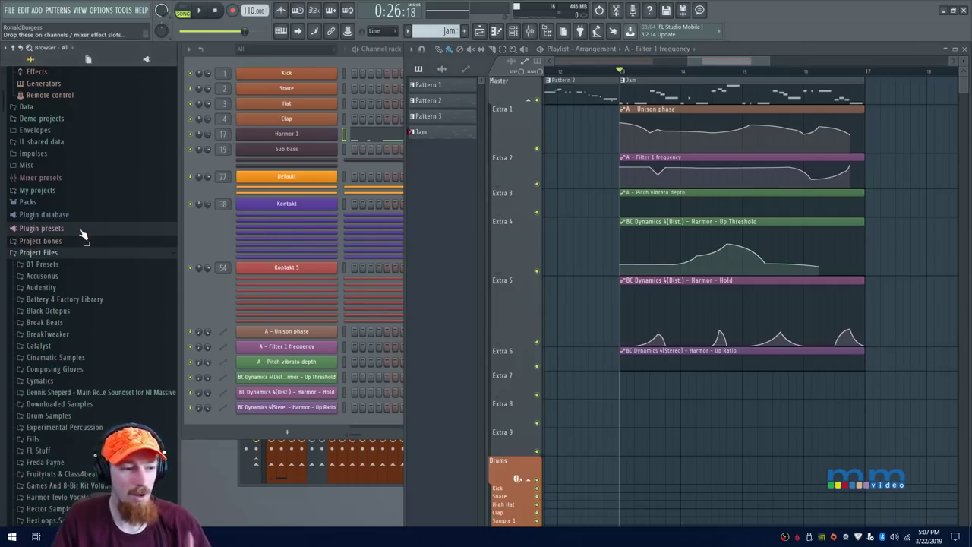
click(80, 312)
click(145, 311)
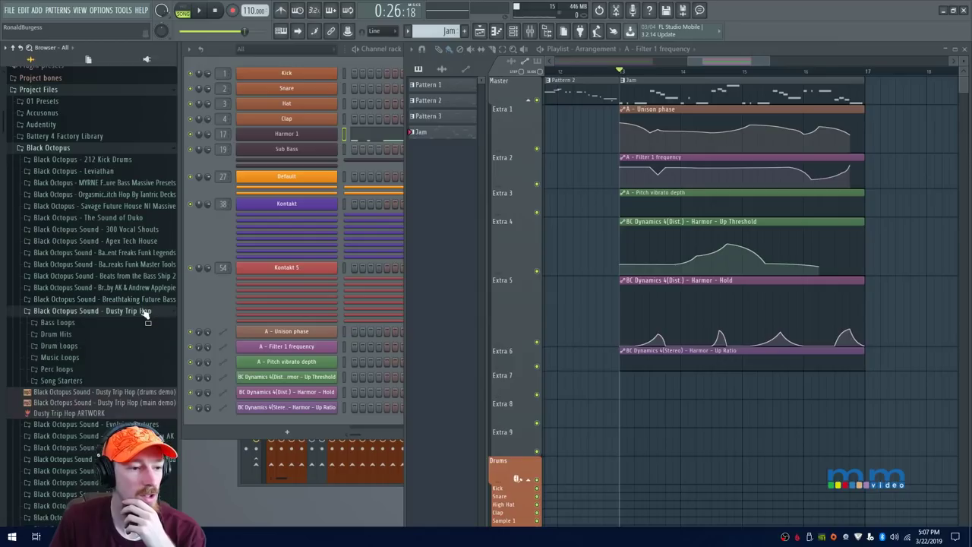
scroll(114, 319, down, 5)
scroll(99, 325, up, 5)
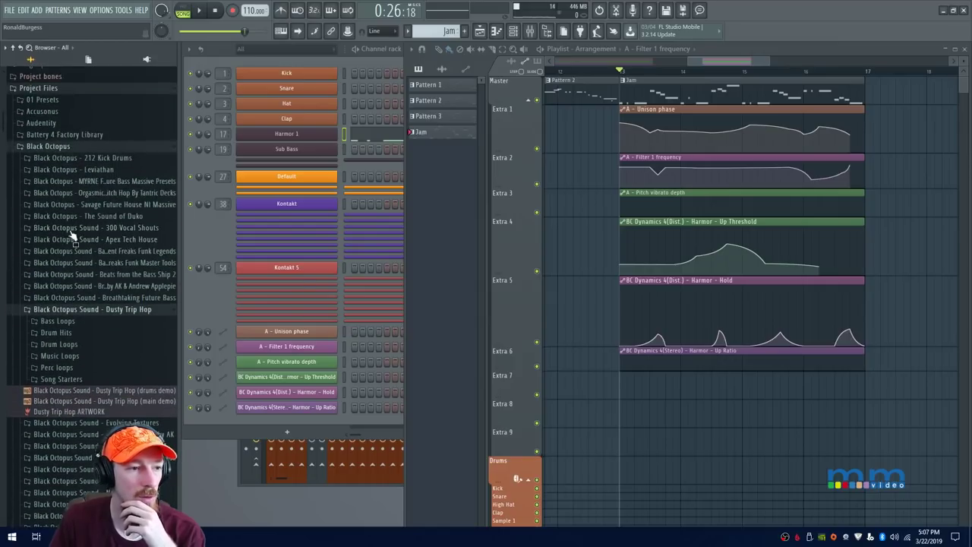
click(92, 346)
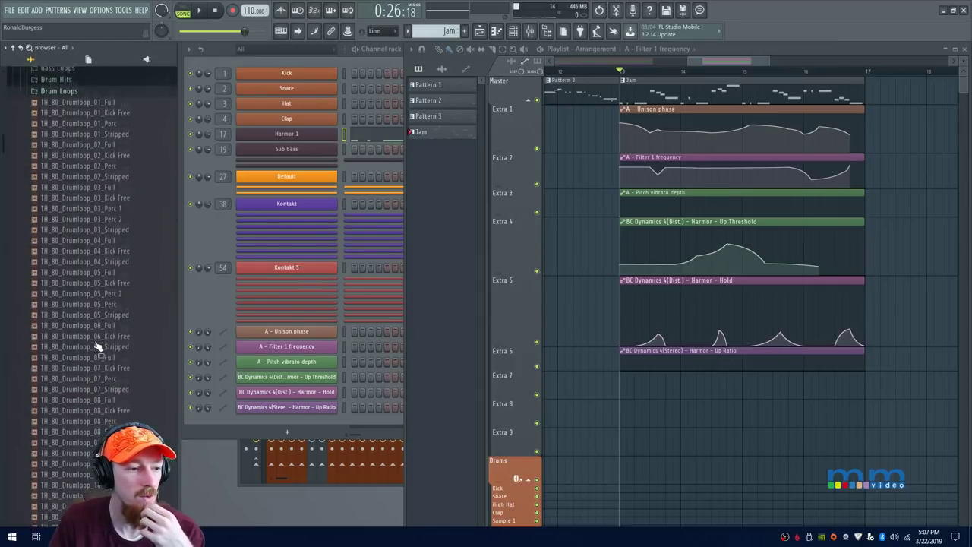
Audition full drum loops in the Drum Loops folder, ending on TH_80_Drumloop_12_Full
scroll(128, 310, down, 5)
scroll(129, 307, down, 1)
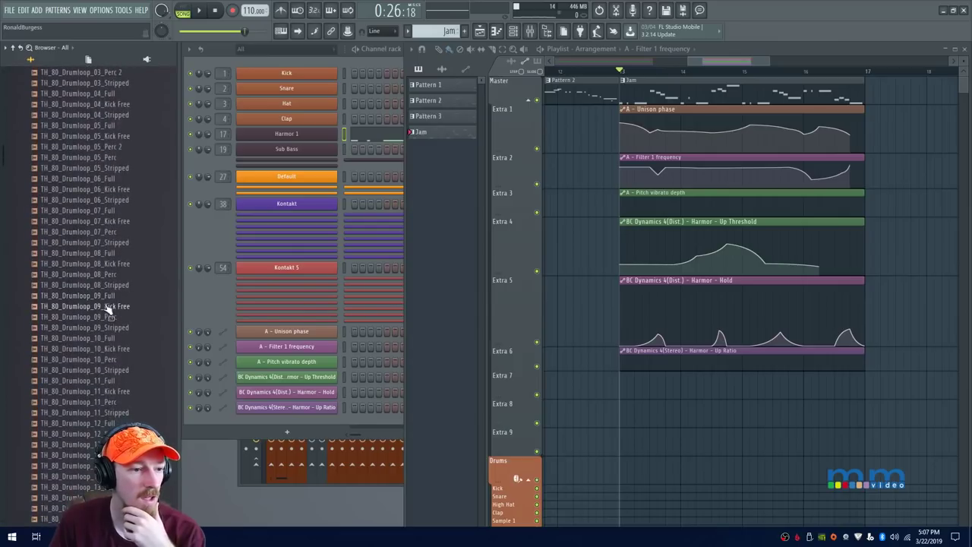
click(109, 297)
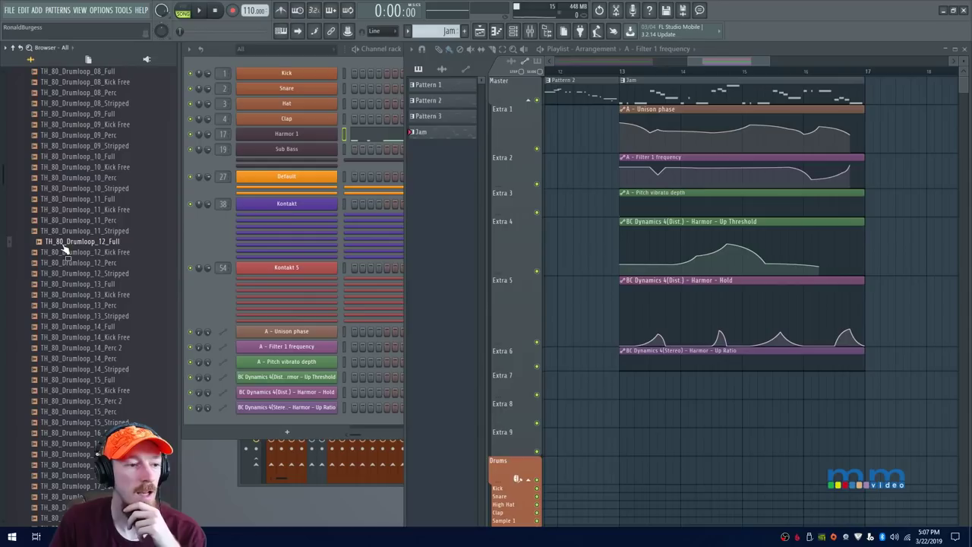
drag(62, 247, 112, 274)
Add RegrooverPro as a new channel and load the TH_80_Drumloop_12_Full sample into it
drag(228, 439, 292, 441)
right_click(288, 435)
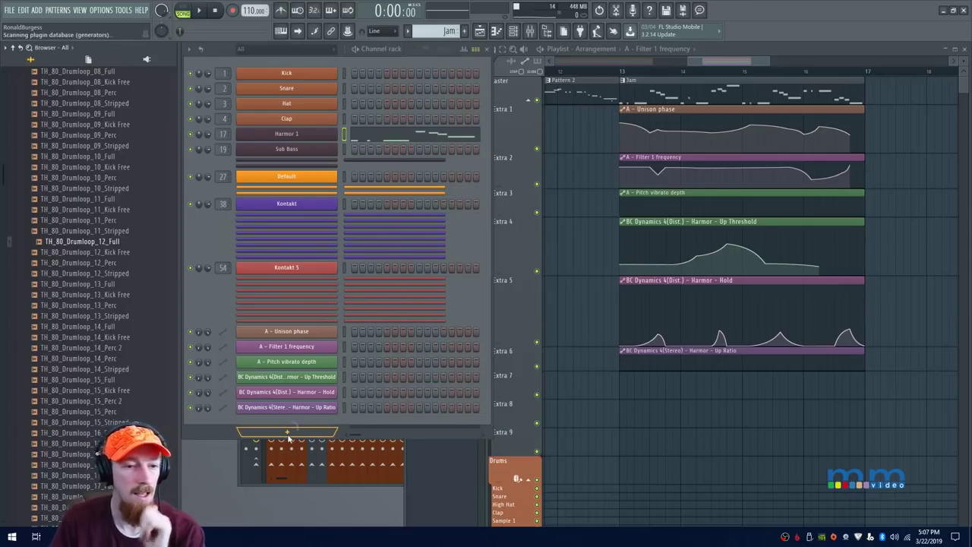
text(r)
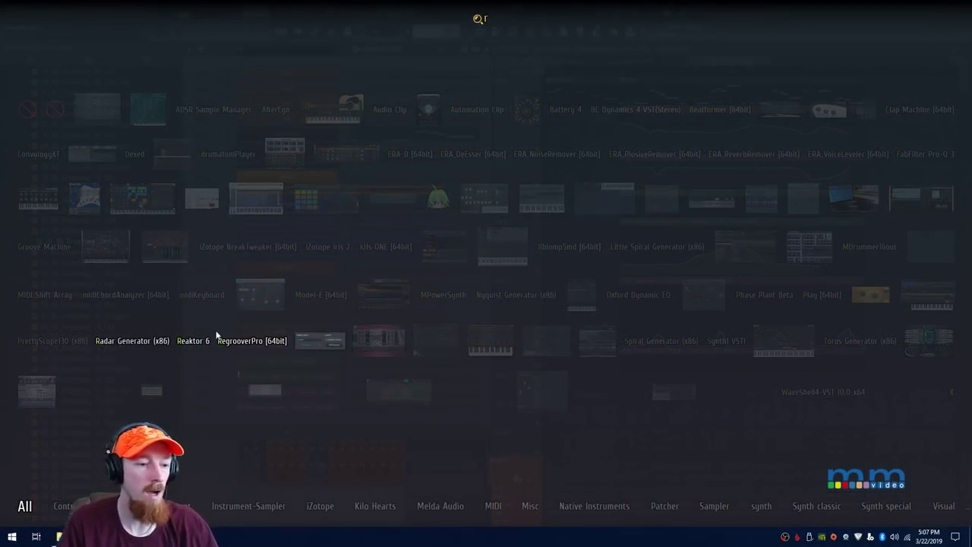
click(256, 341)
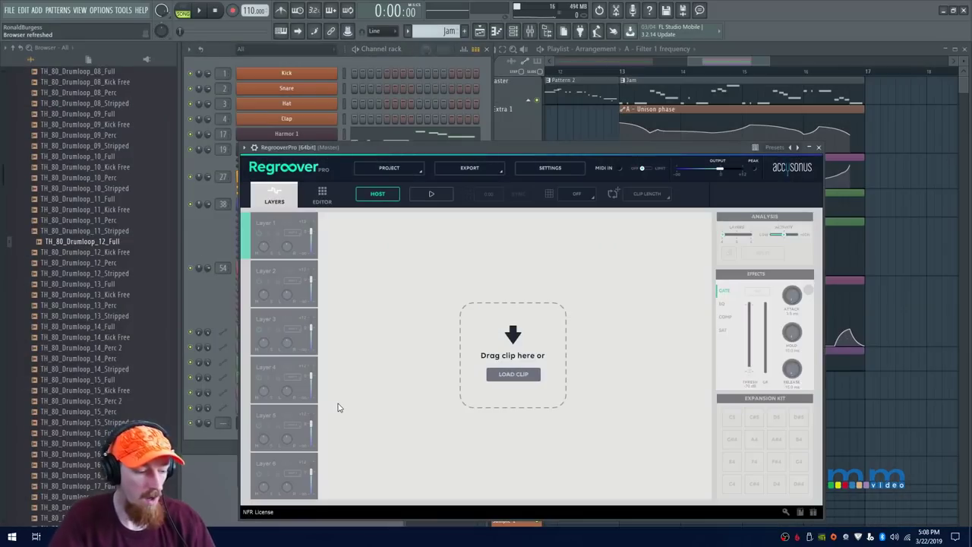
drag(75, 242, 484, 342)
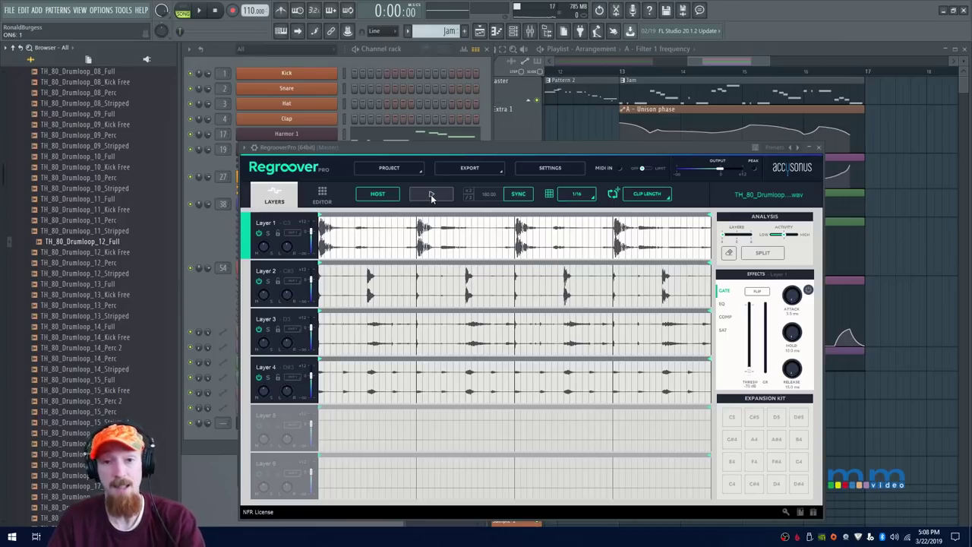
Halve the loop's tempo to 80 BPM in Regroover and audition all layers together
click(433, 198)
click(433, 198)
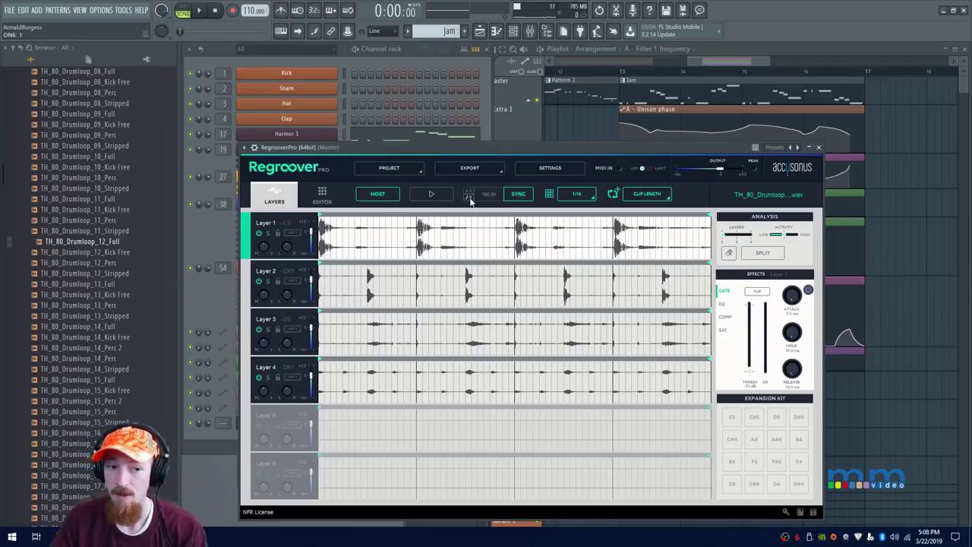
click(469, 199)
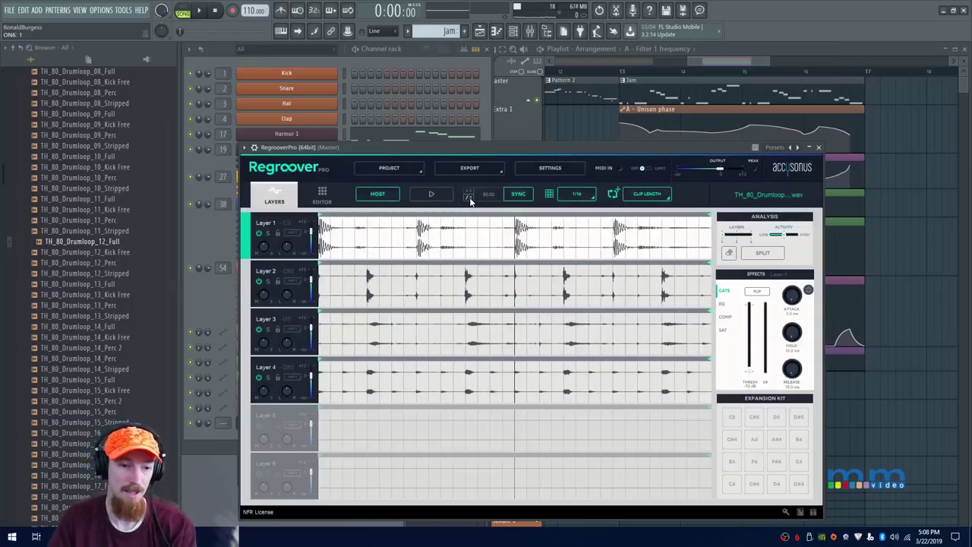
click(429, 195)
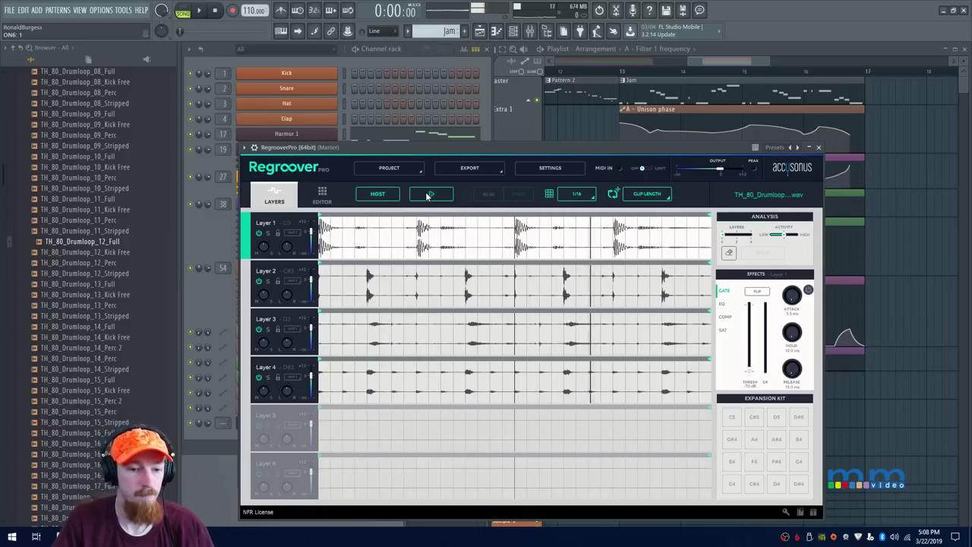
click(427, 195)
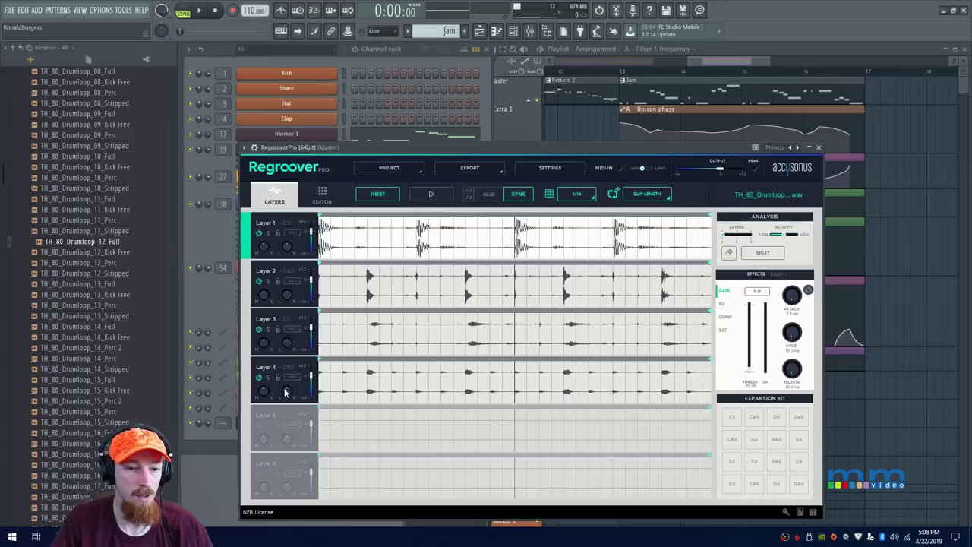
Audition Layer 1 of the split loop in solo, and restore all layers
click(267, 233)
click(431, 195)
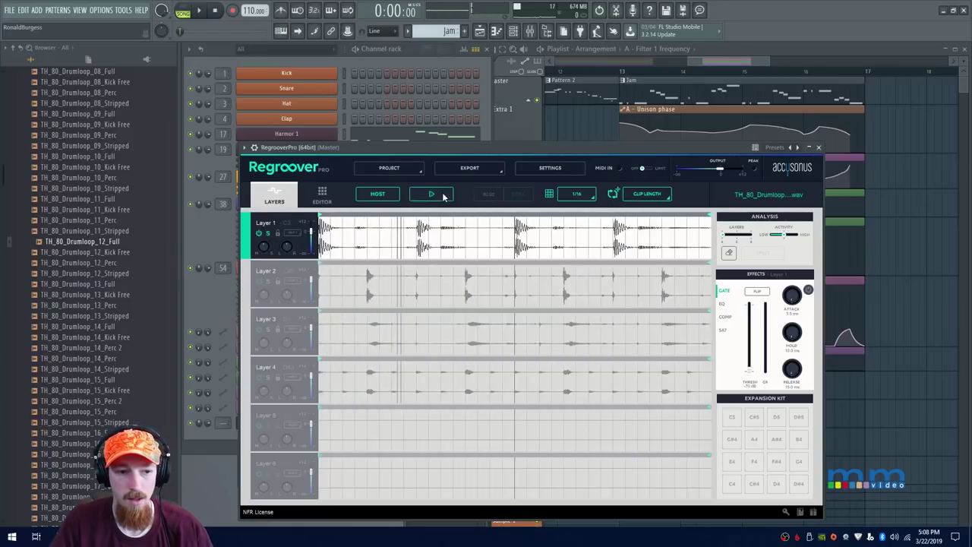
click(442, 196)
click(267, 234)
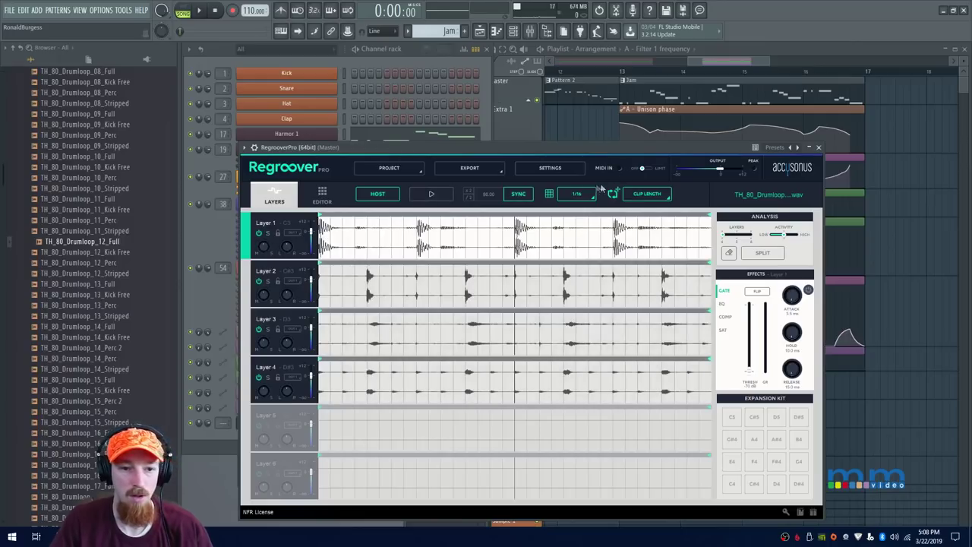
Place the Regroover loop mixdown on the Extra 7 track across bars 13 to 17 and audition it from bar 13
mouse_move(612, 193)
mouse_down()
mouse_move(880, 307)
mouse_move(881, 388)
mouse_move(646, 391)
mouse_move(791, 386)
mouse_up()
click(622, 72)
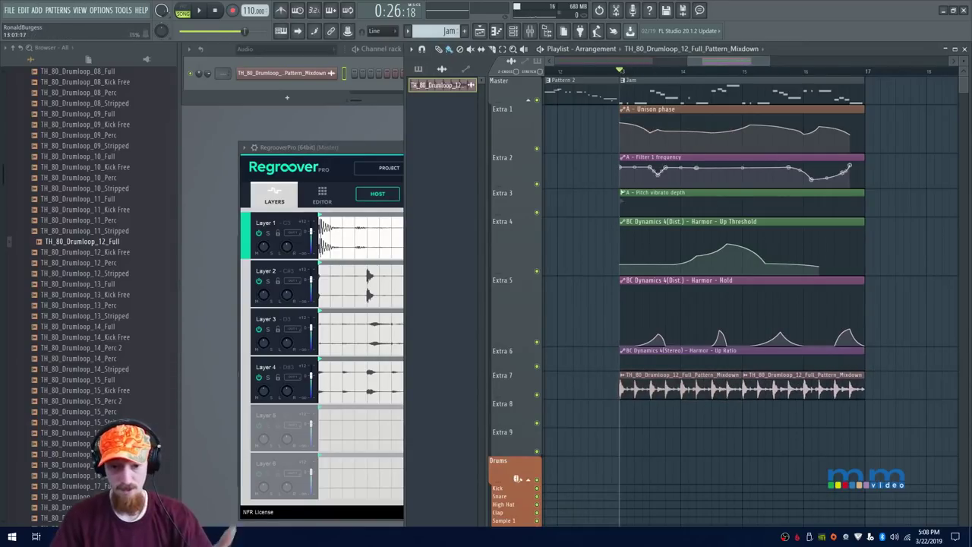
key(space)
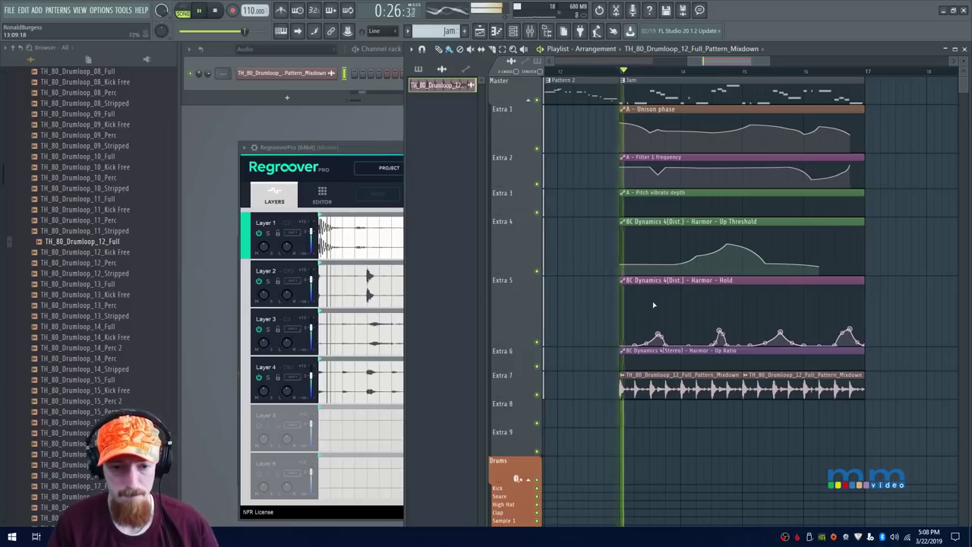
Lower the drum loop clip's channel volume to 41% and set the playback loop to bars 13 through 17
double_click(660, 391)
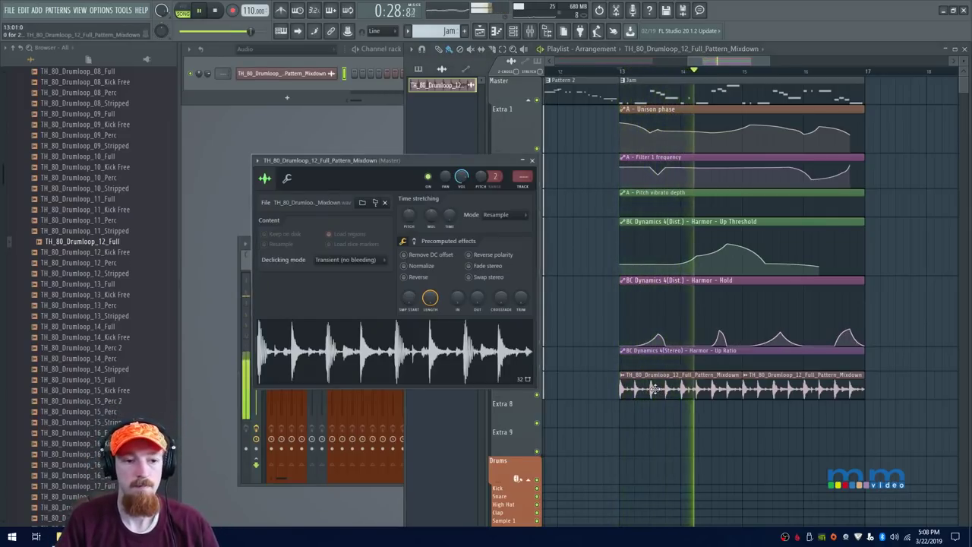
drag(463, 179, 462, 216)
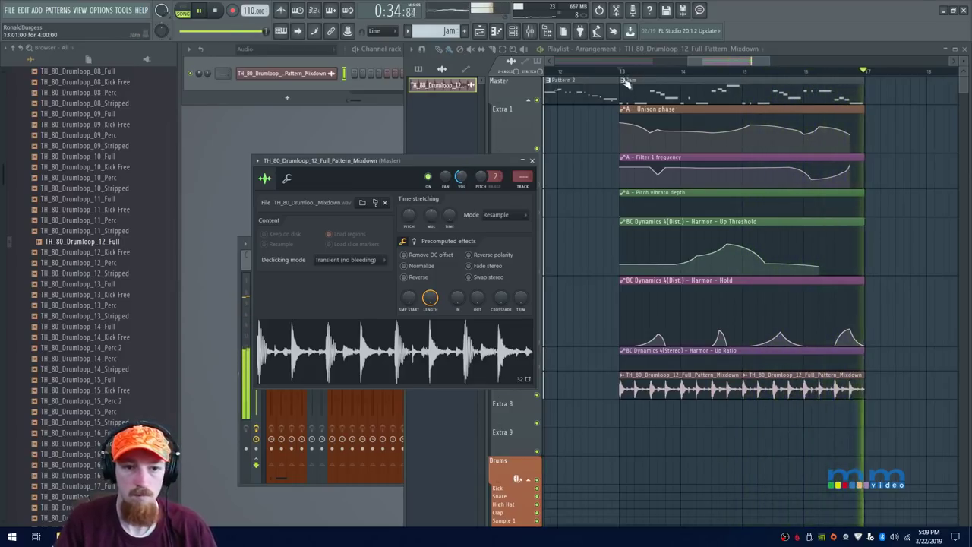
key(space)
drag(621, 86, 860, 95)
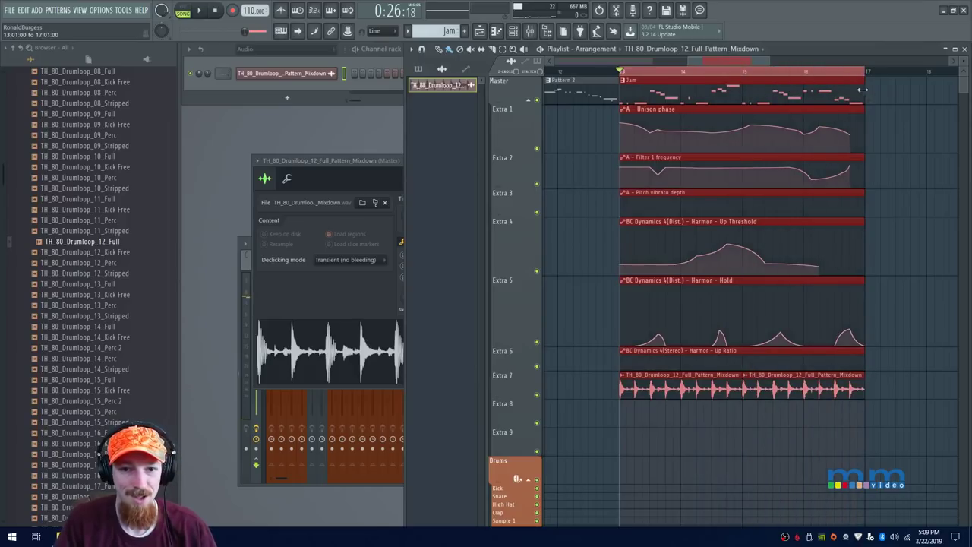
click(393, 180)
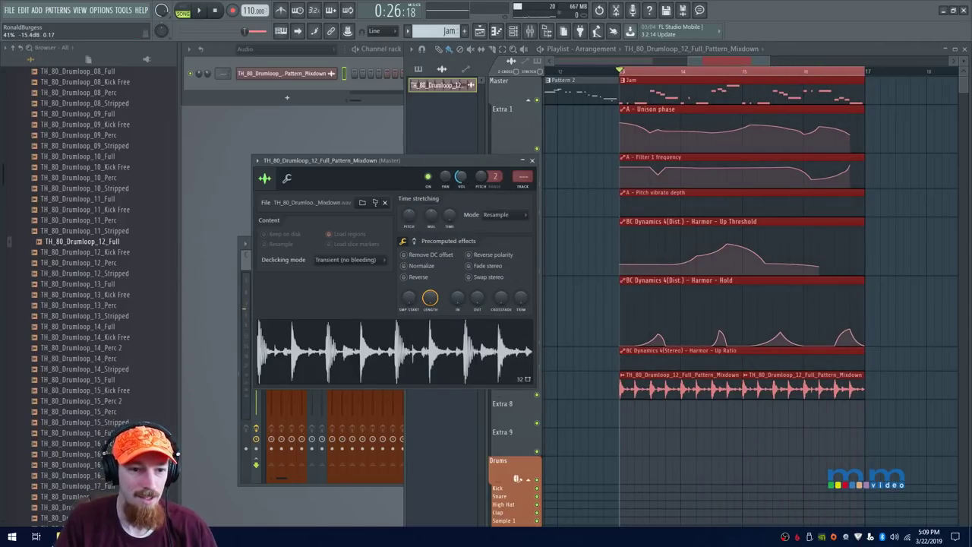
drag(460, 161, 426, 151)
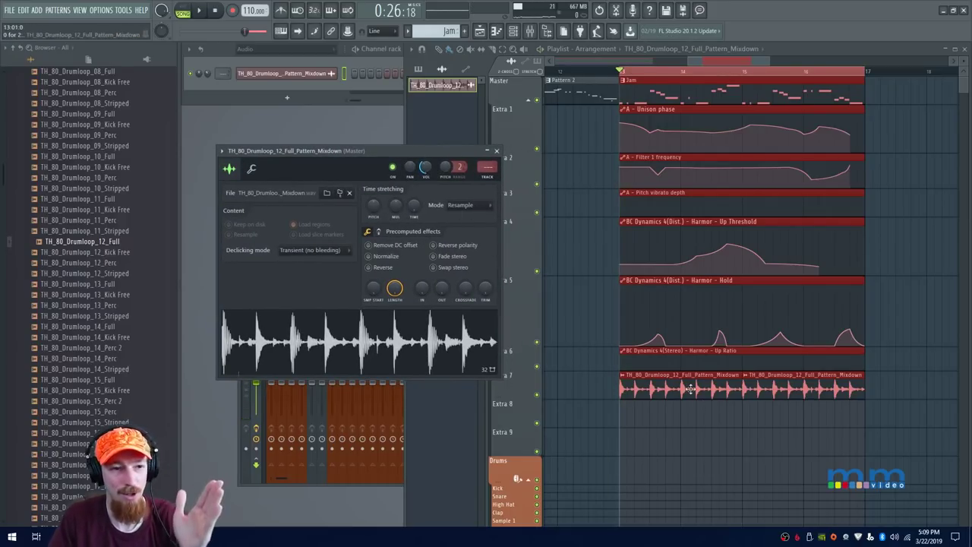
Show all channels in the rack, turn off host playback in RegrooverPro, and close the plugin
click(265, 47)
click(267, 60)
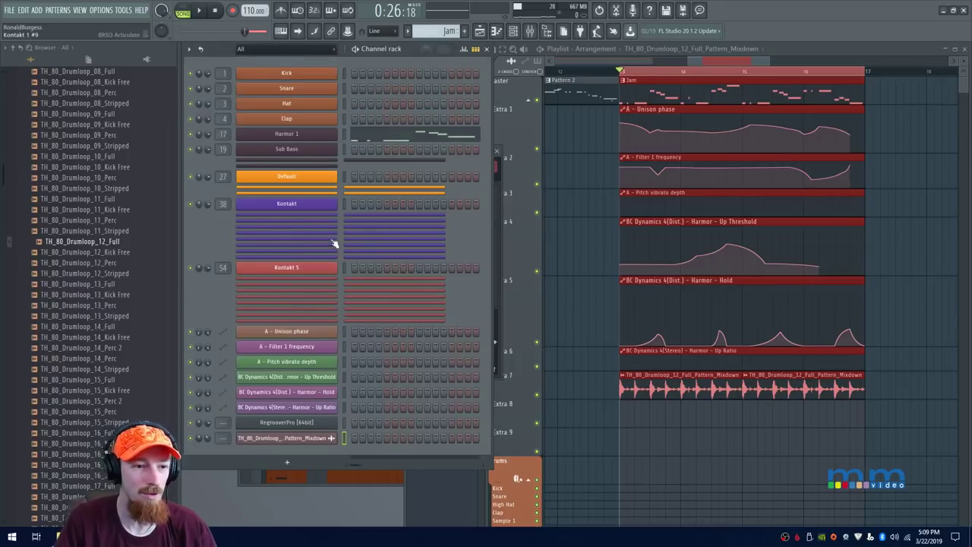
click(287, 422)
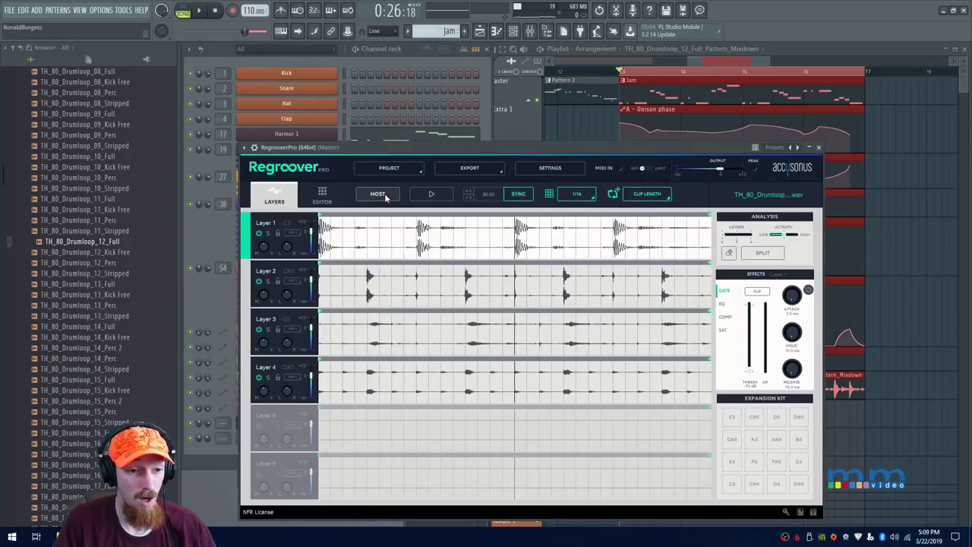
click(819, 147)
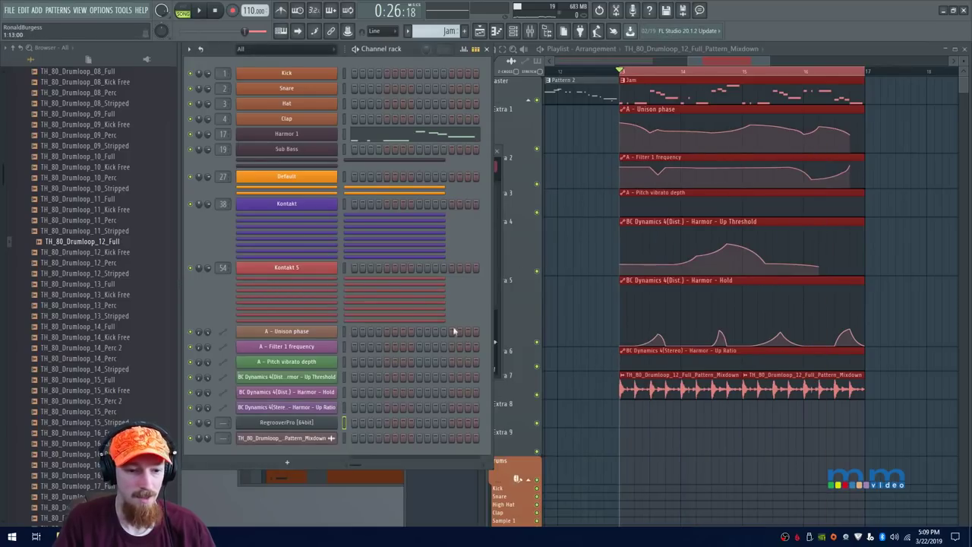
Play the looped section, set the drum loop clip's channel volume to 61%, and close its settings
click(497, 264)
key(space)
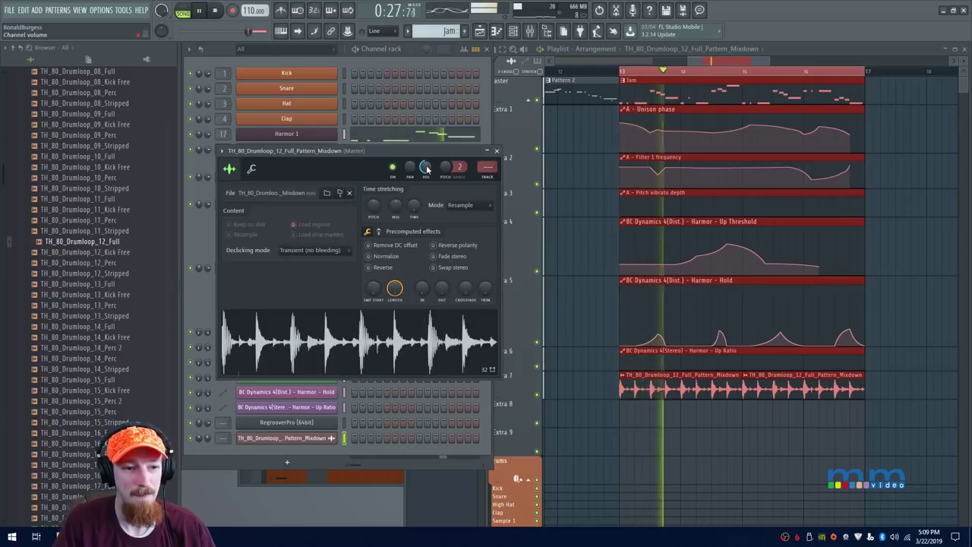
drag(426, 168, 426, 156)
scroll(426, 169, down, 1)
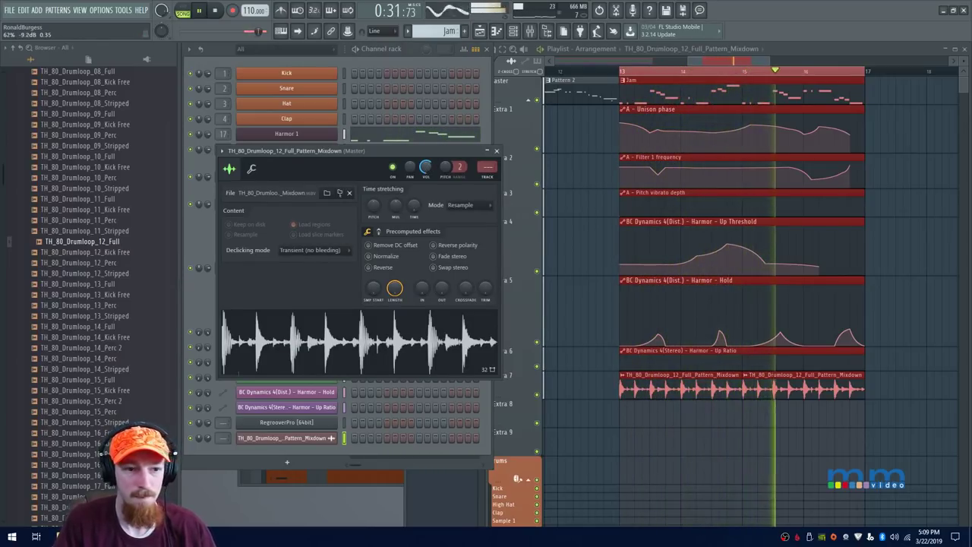
scroll(426, 168, down, 1)
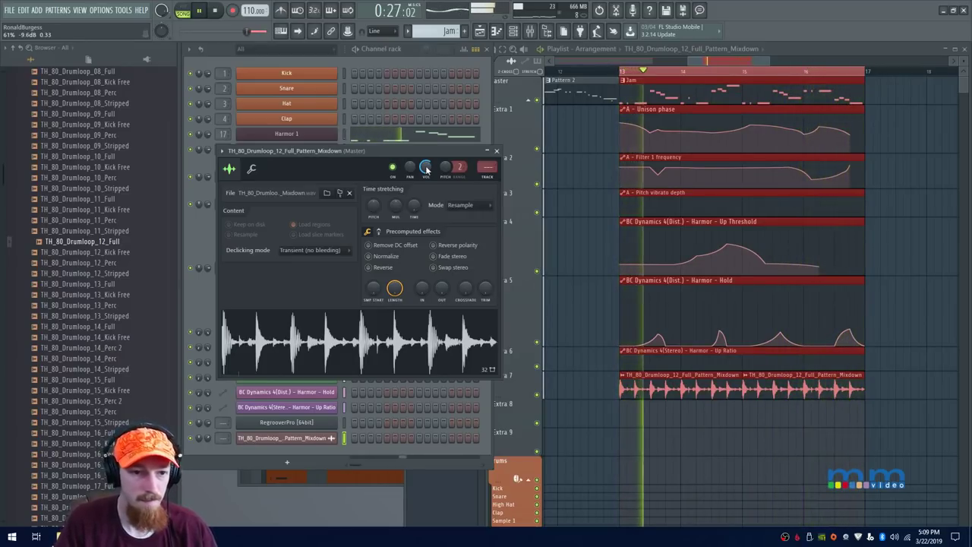
click(497, 151)
Deselect the playlist clips and reduce the heights of the Extra 3, Extra 4 and Extra 5 tracks
click(530, 30)
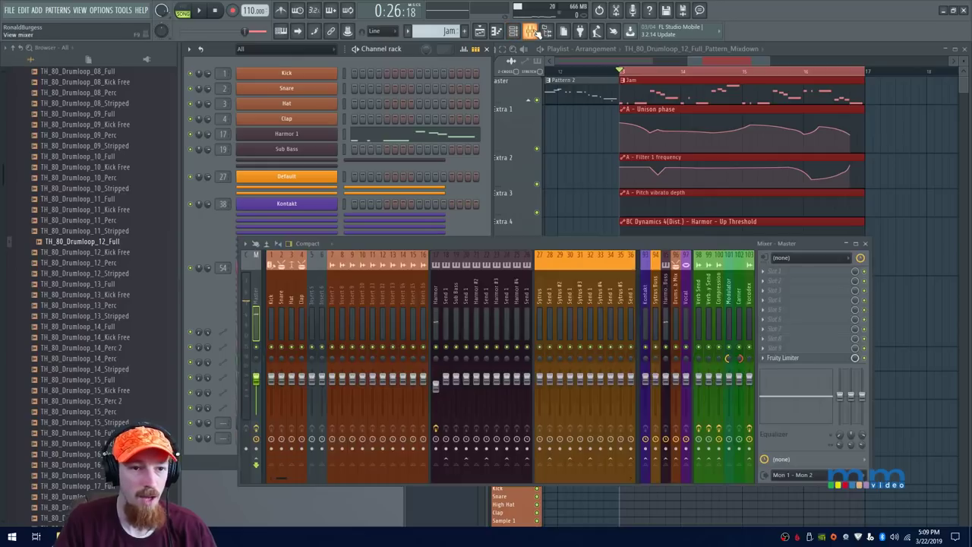
click(737, 51)
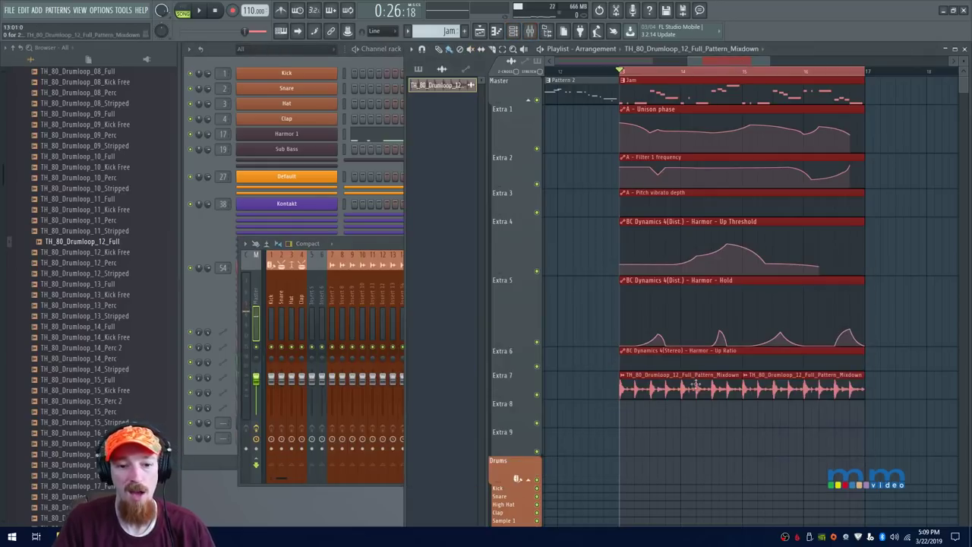
click(705, 401)
right_click(717, 406)
double_click(656, 390)
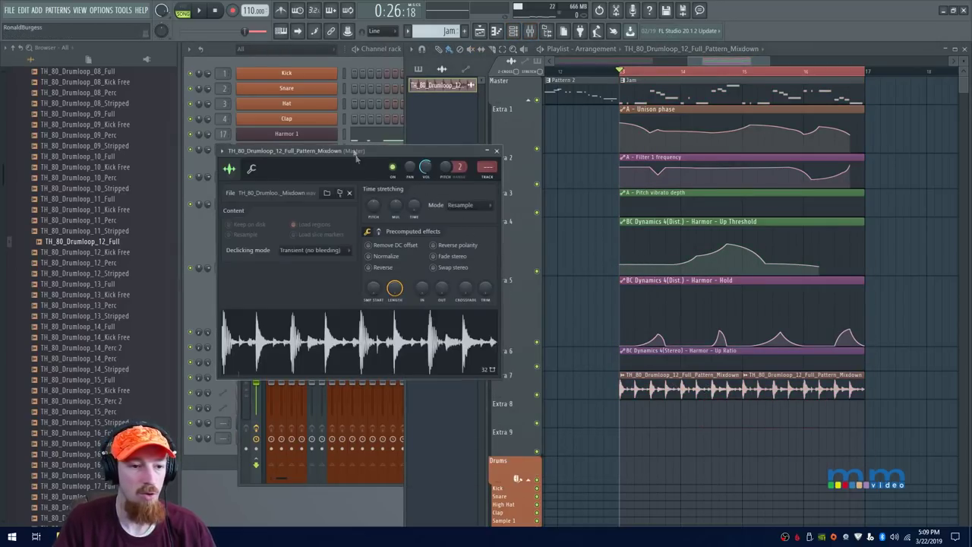
click(537, 320)
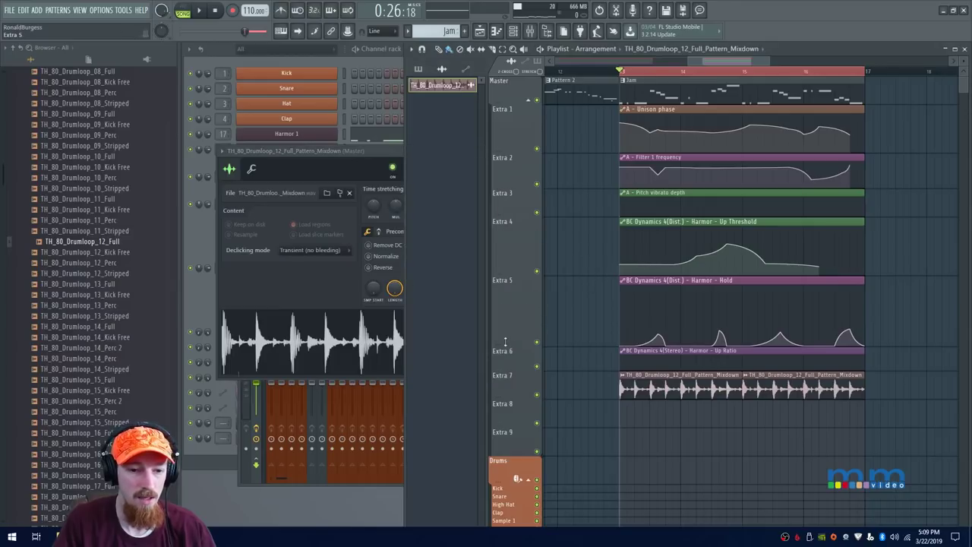
drag(507, 351, 507, 206)
Route the drum loop mixdown clip to mixer track 5 and close its channel settings
drag(382, 151, 577, 190)
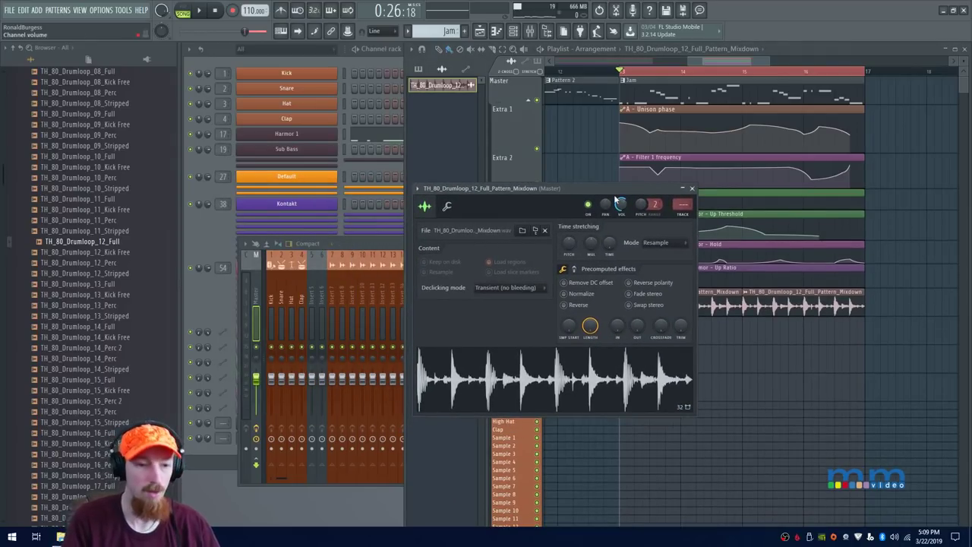
key(F9)
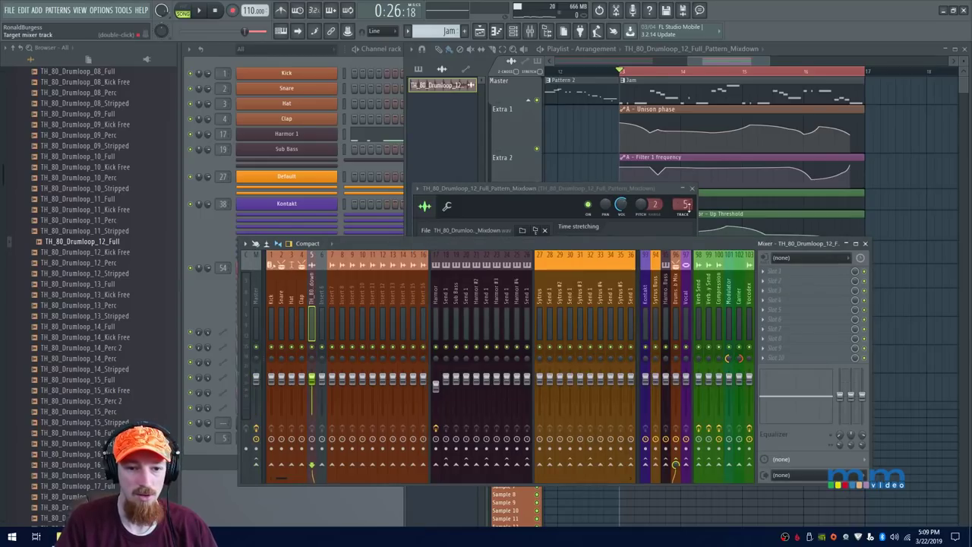
click(688, 206)
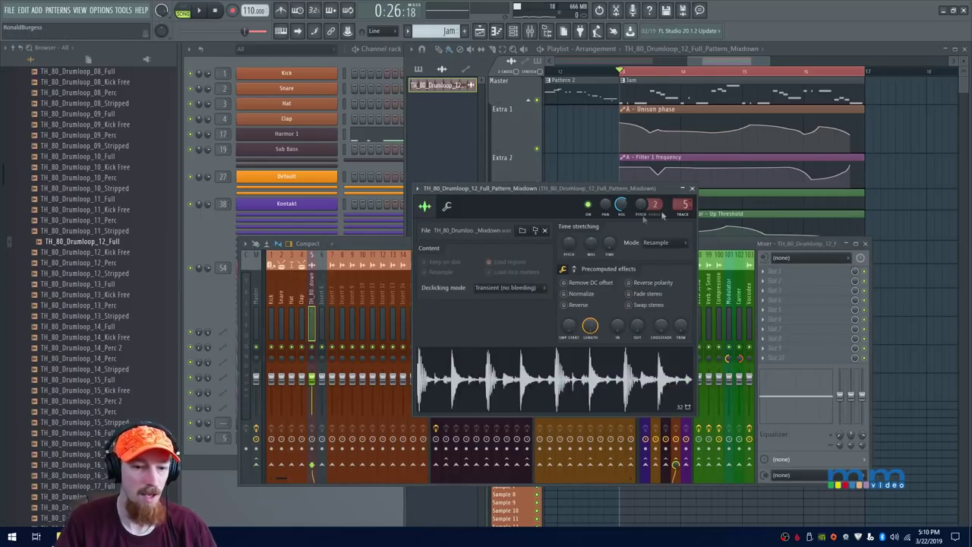
click(692, 189)
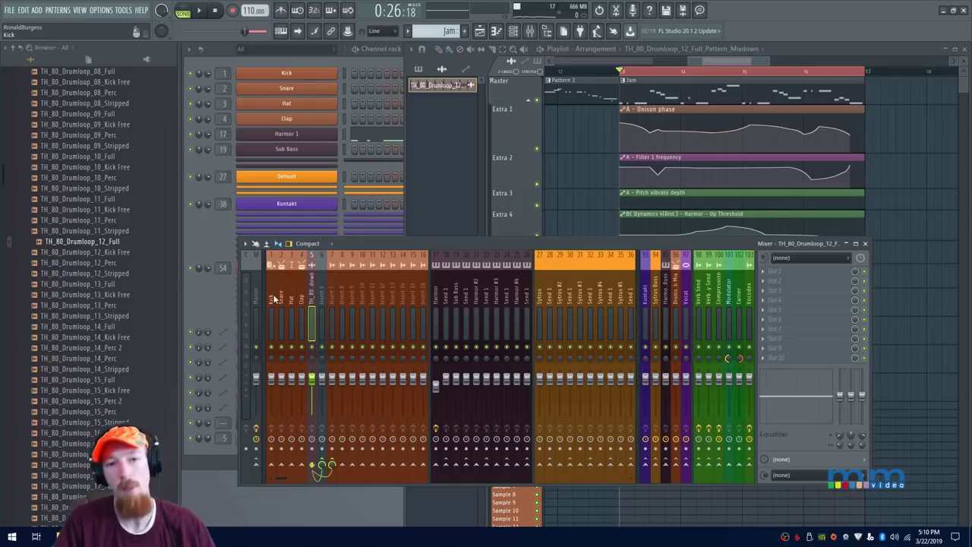
Rename mixer insert 6 as Part 1 and insert 7 as Part 2
double_click(325, 300)
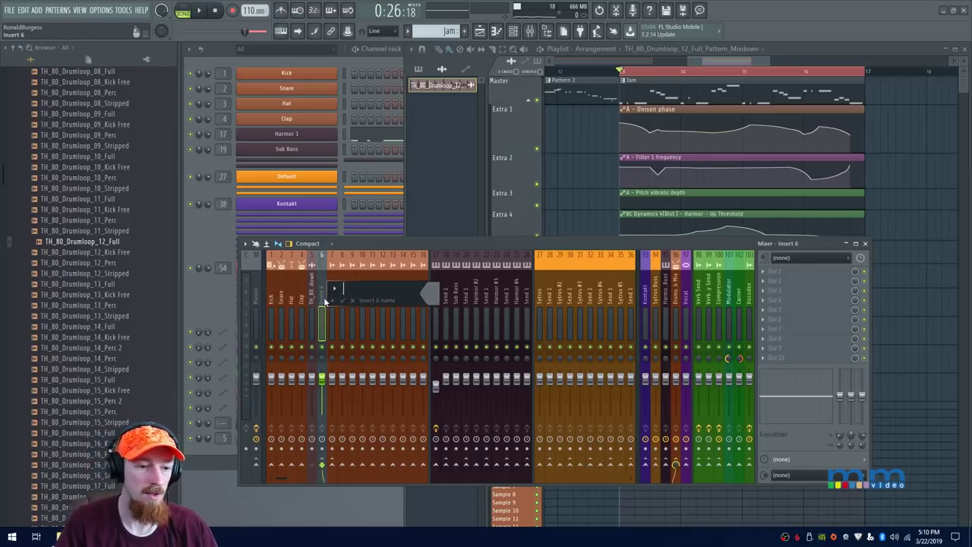
text(Party)
key(Return)
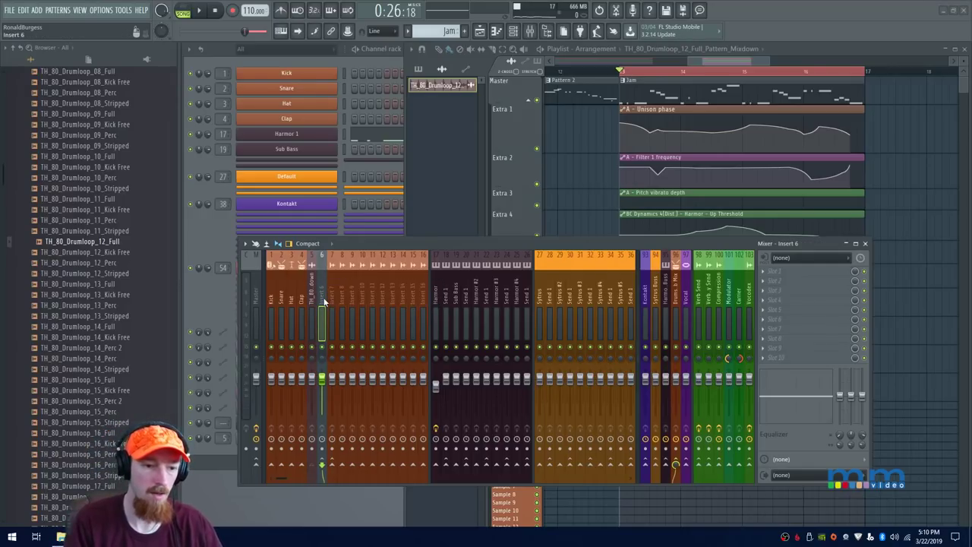
double_click(334, 298)
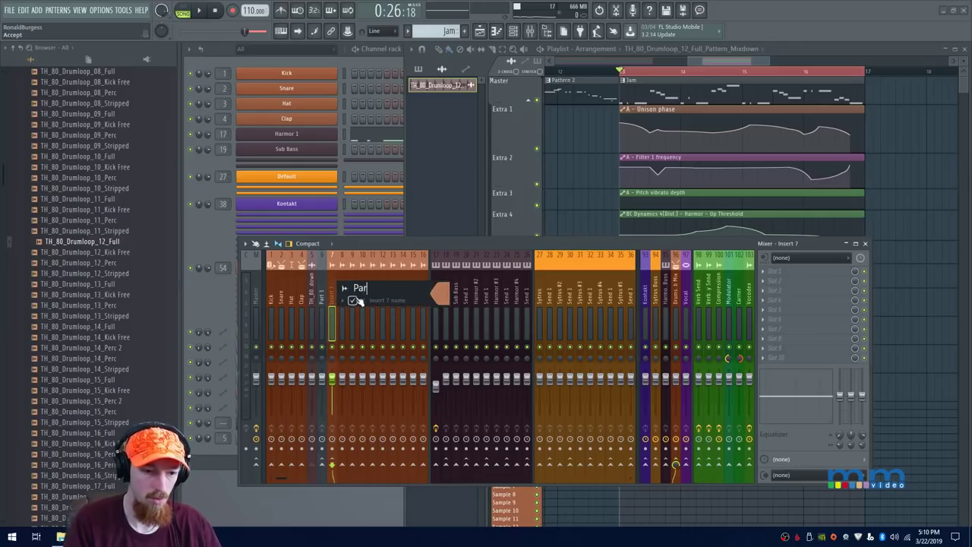
click(354, 300)
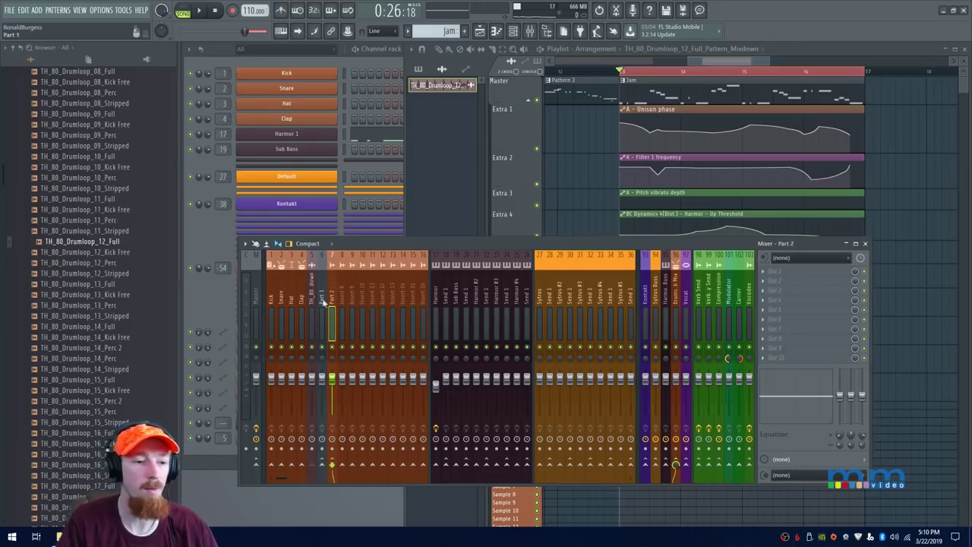
Load BC Dynamics 4 VST(Stereo) on the Part 1 mixer track and make it process only the side signal in Mid-Side mode
key(F8)
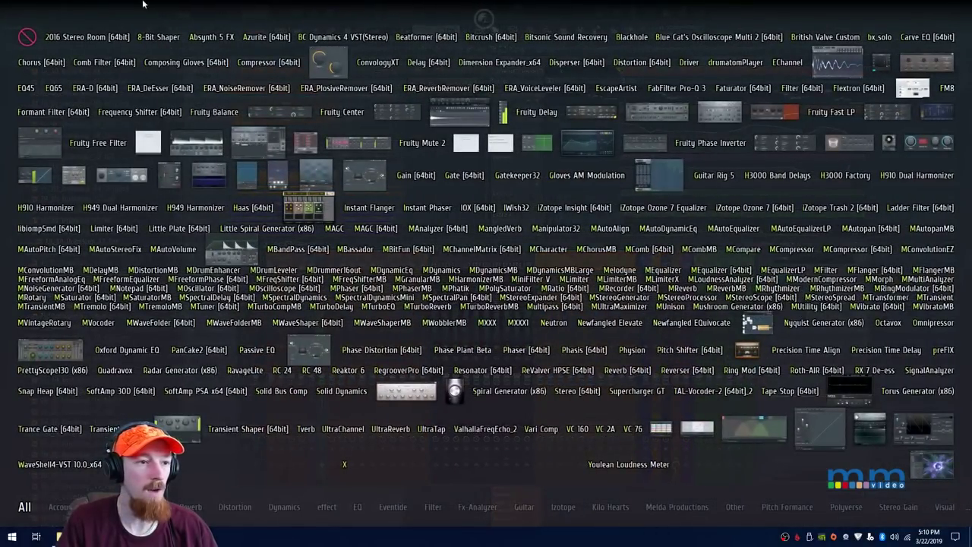
click(339, 36)
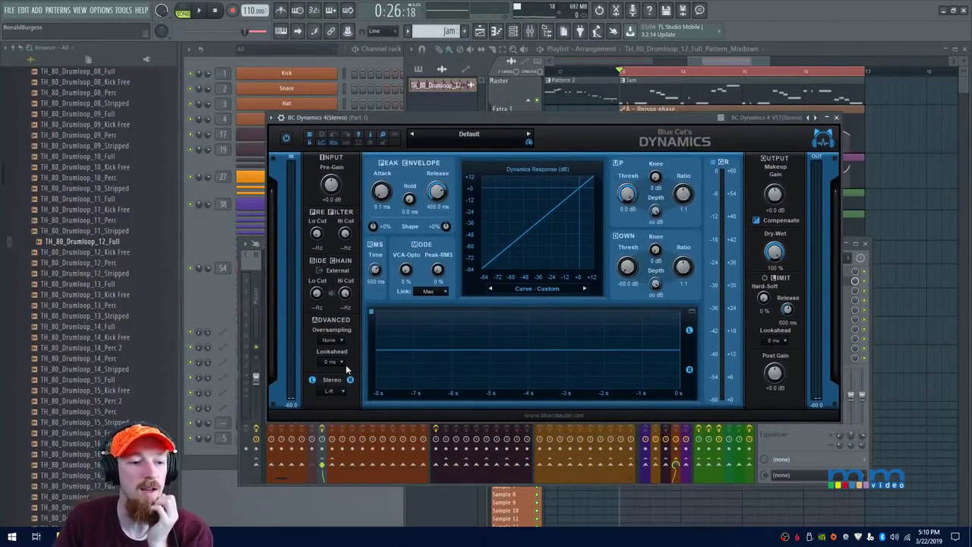
click(329, 391)
click(351, 408)
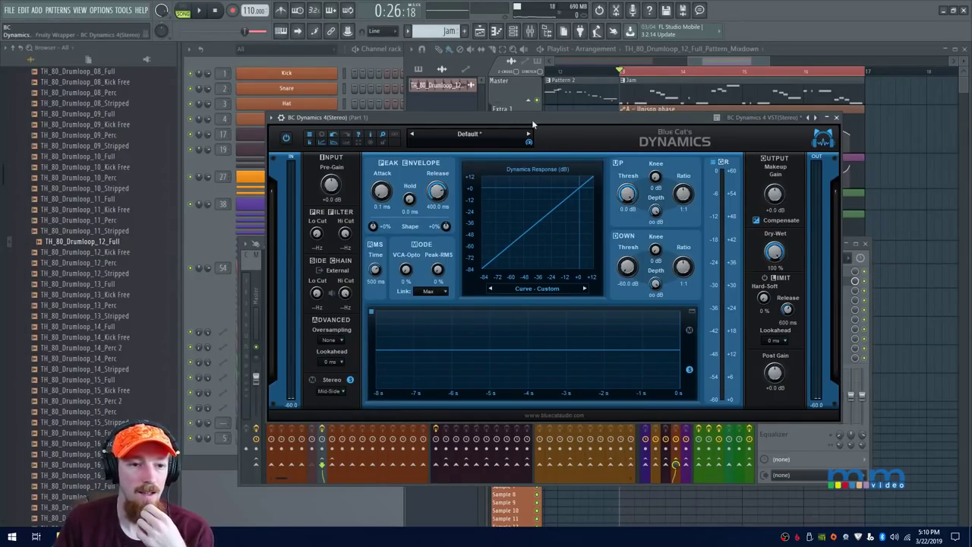
Isolate the drum loop track and the Part 1 track in the mixer, moving the plugin window clear of them
drag(532, 119, 712, 160)
click(324, 351)
drag(578, 158, 448, 146)
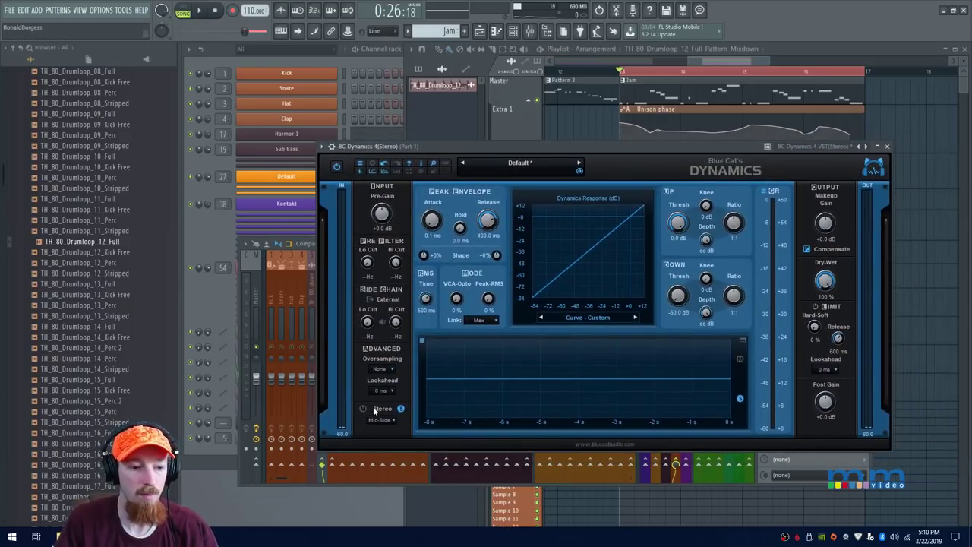
drag(602, 152, 673, 201)
click(313, 349)
Play the drum loop and compare the dynamics plugin with its mid channel switched on and off
key(space)
drag(592, 195, 546, 182)
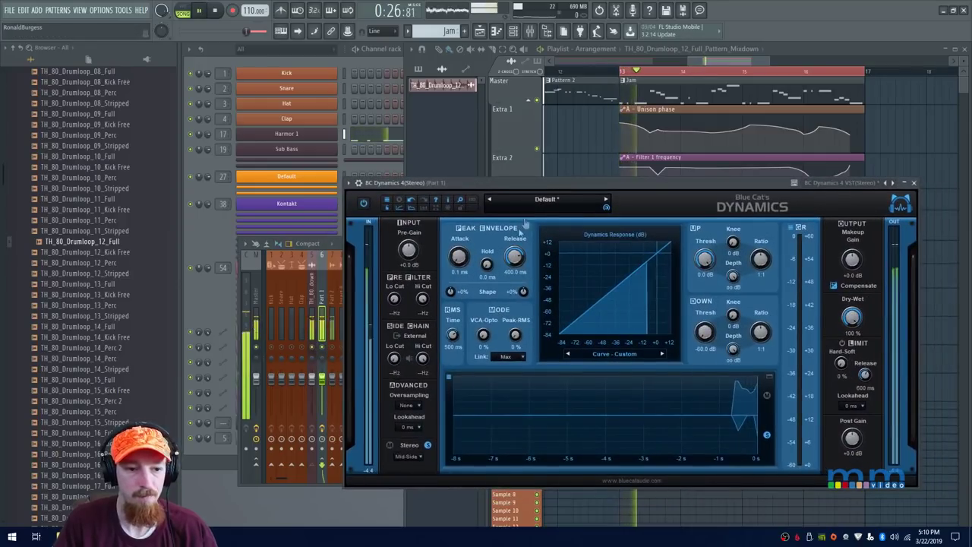
click(390, 446)
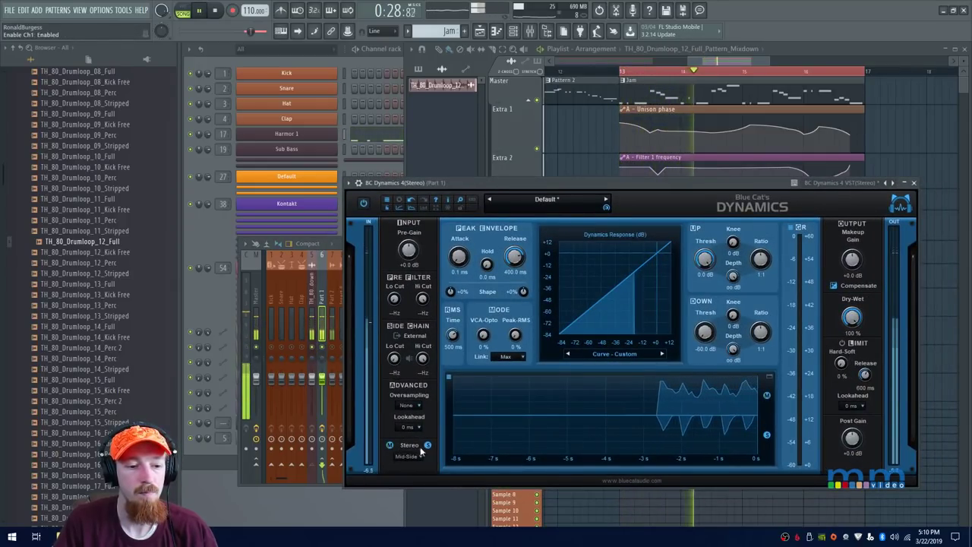
click(390, 445)
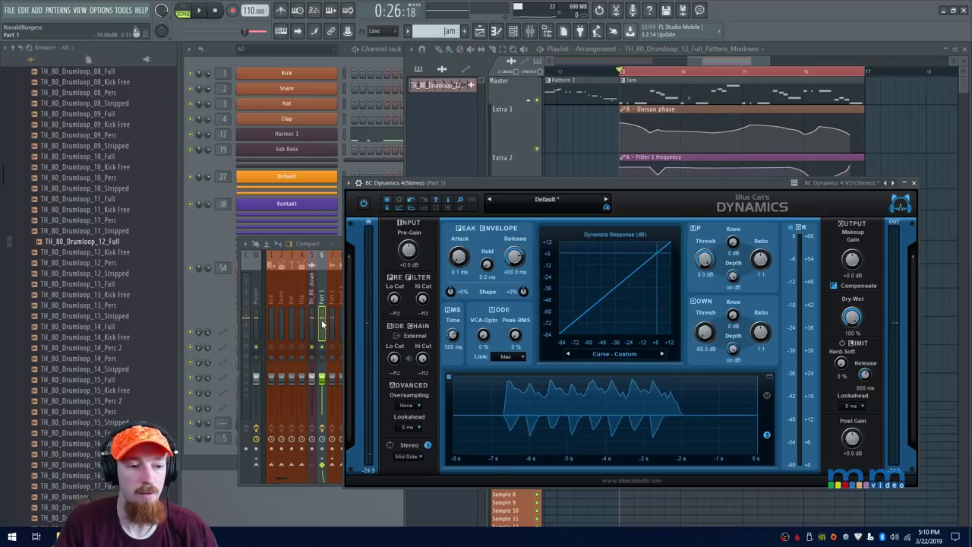
scroll(322, 325, down, 1)
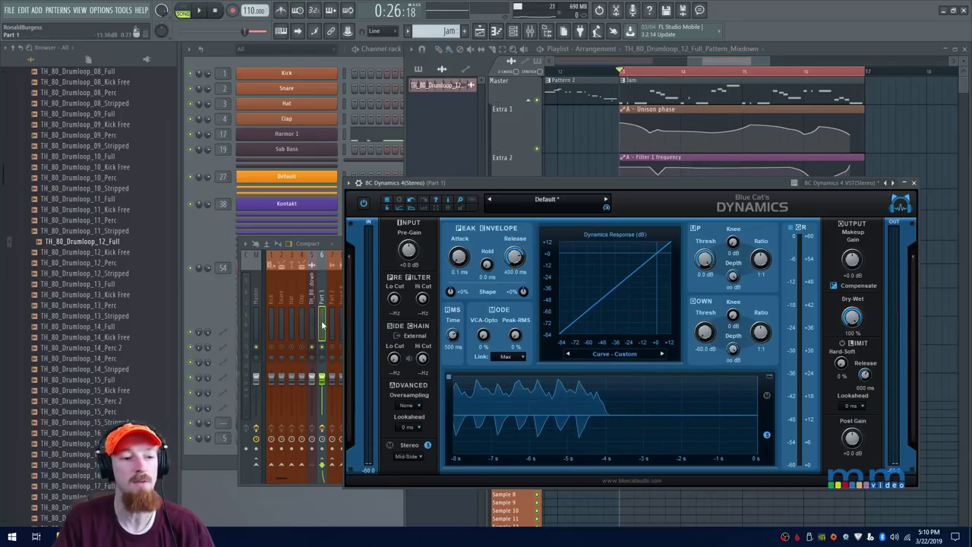
click(331, 319)
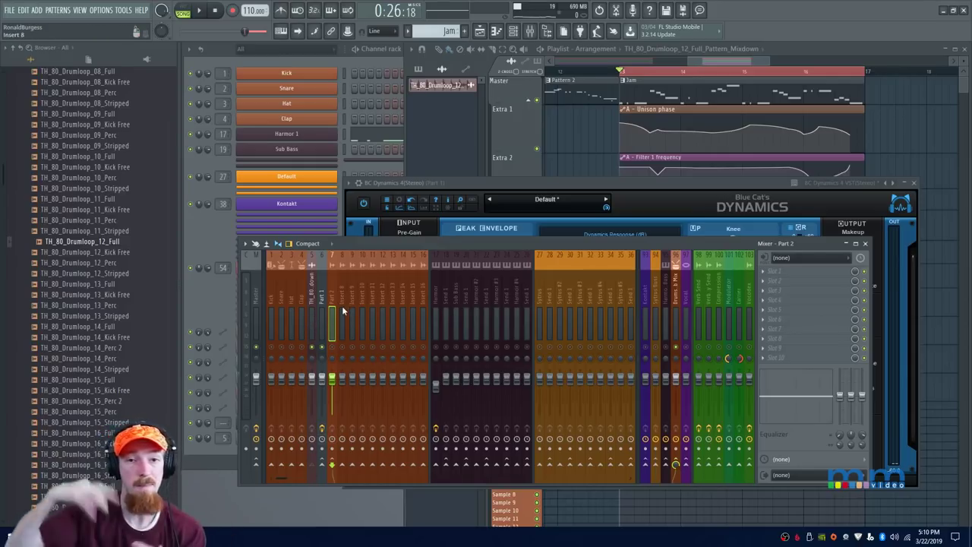
While the loop plays, set the dynamics plugin's Up threshold to -32 dB and Up ratio to about 3.03:1
click(699, 185)
key(space)
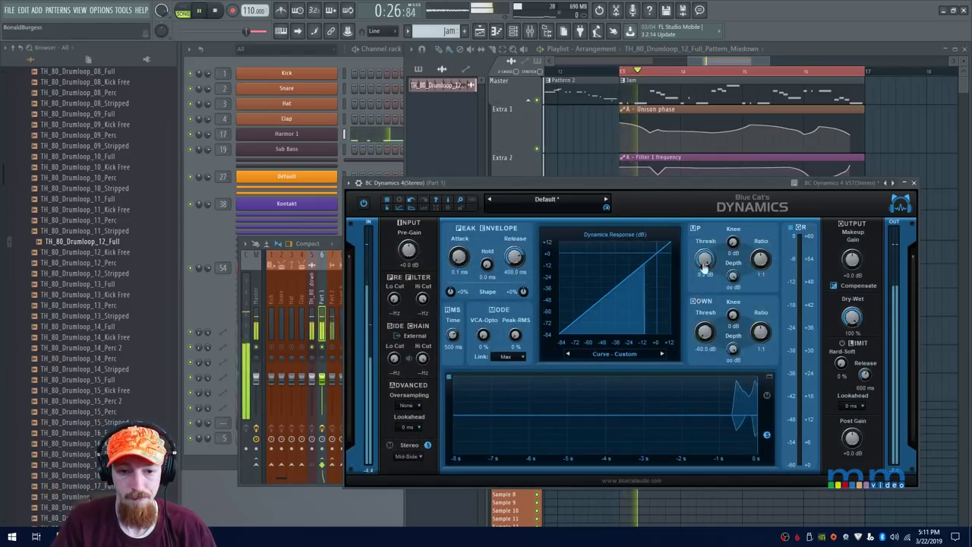
drag(705, 258, 704, 305)
drag(763, 260, 764, 251)
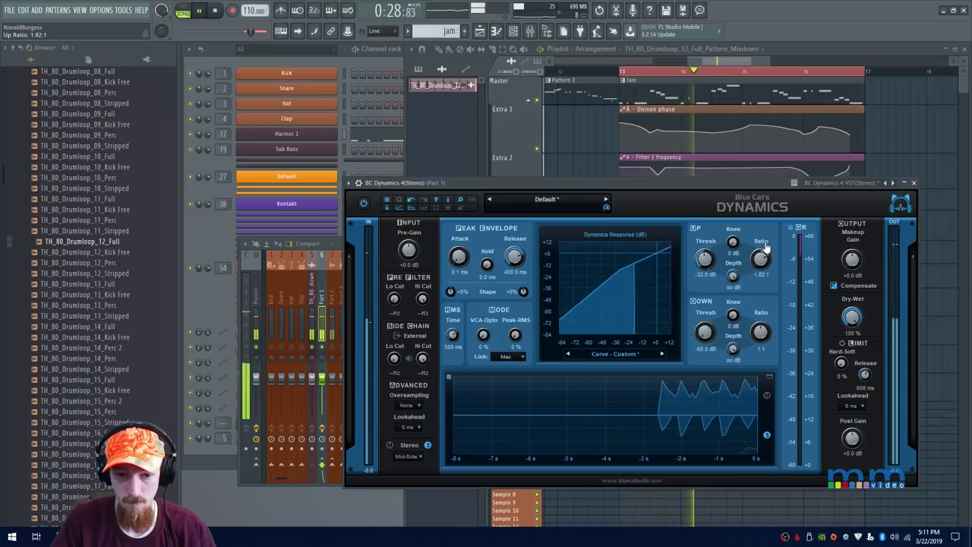
drag(765, 264, 763, 258)
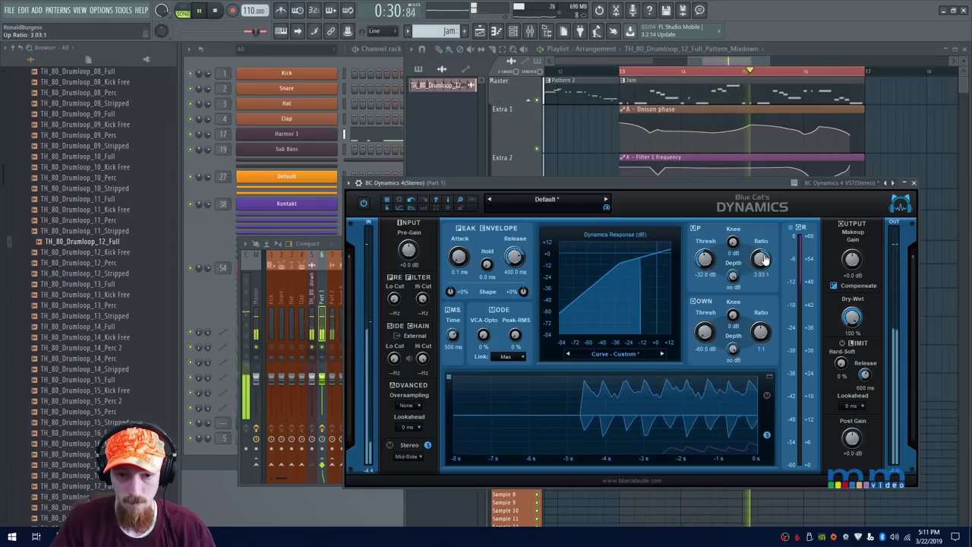
Set the Down section's threshold to -40 dB, ratio to about 1.39:1 and depth to 49 dB, ending the playback
drag(710, 334, 708, 319)
mouse_move(762, 334)
mouse_down()
mouse_move(759, 369)
mouse_move(762, 346)
mouse_up()
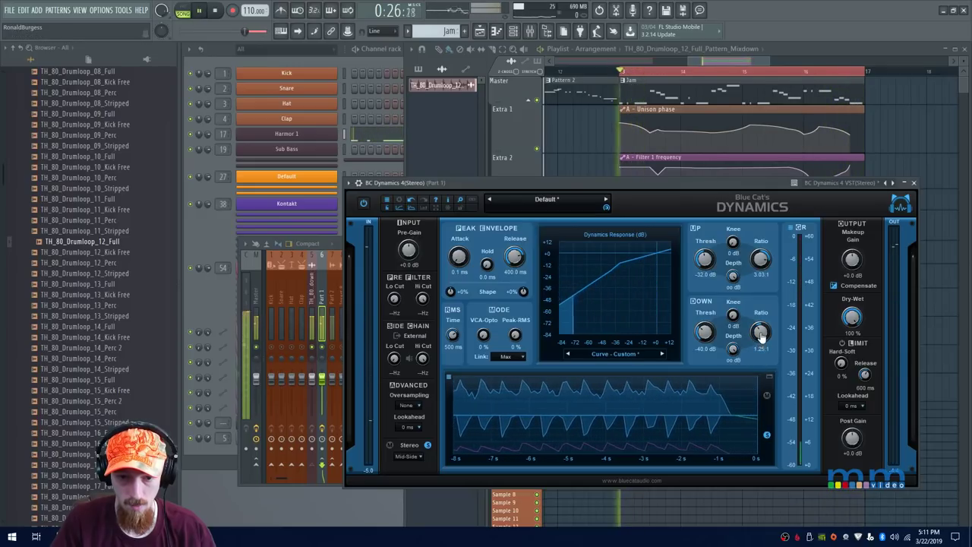
drag(734, 354, 755, 344)
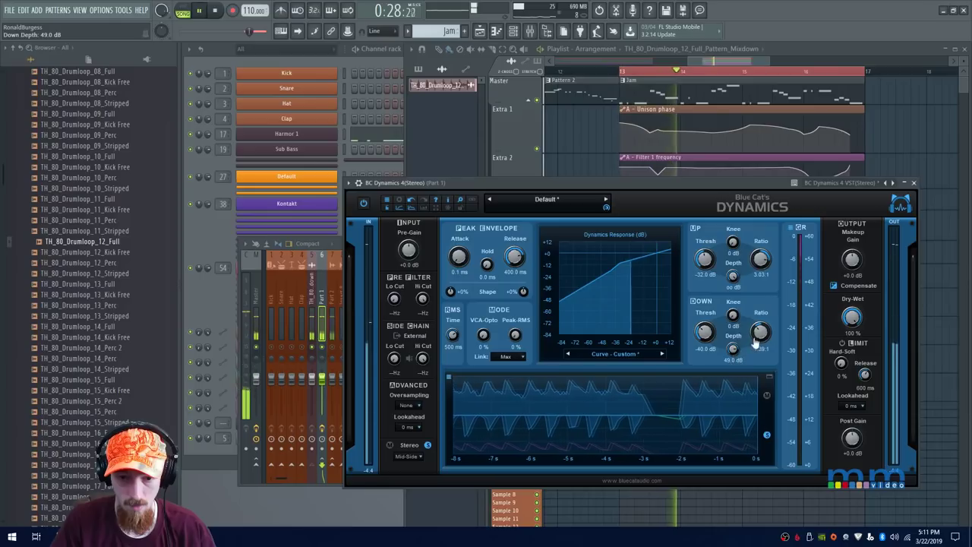
key(space)
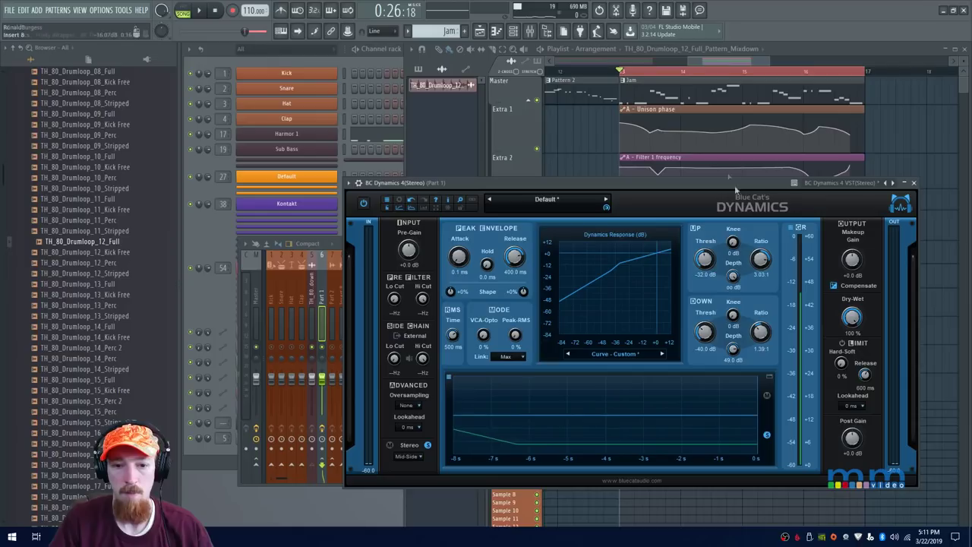
Bypass and re-enable BC Dynamics 4 on Part 1, playing the loop to compare the sound with and without it
drag(729, 181, 498, 164)
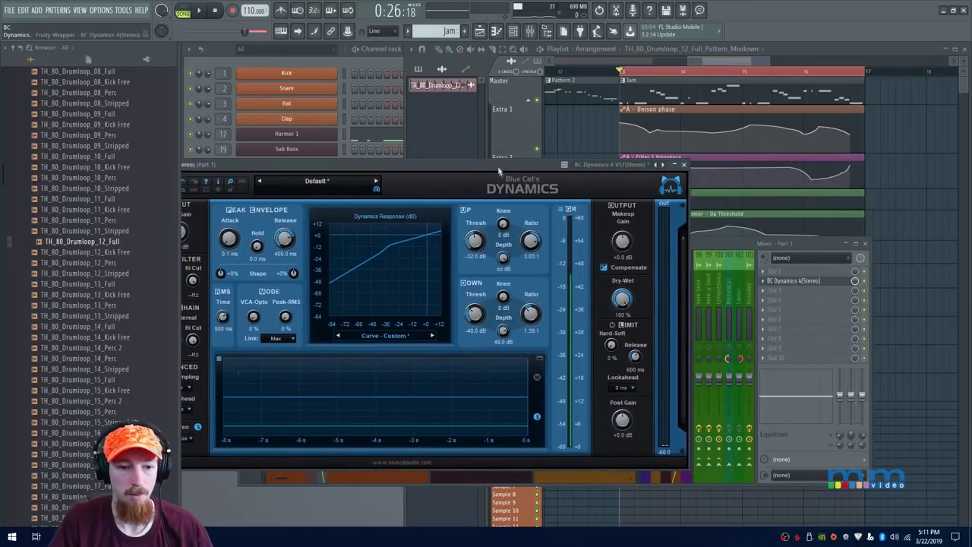
click(864, 283)
click(537, 175)
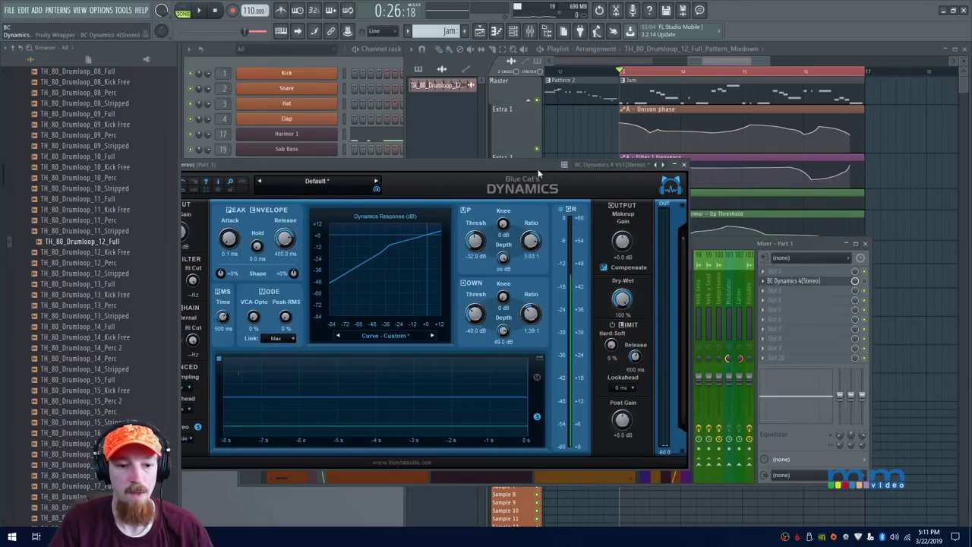
key(space)
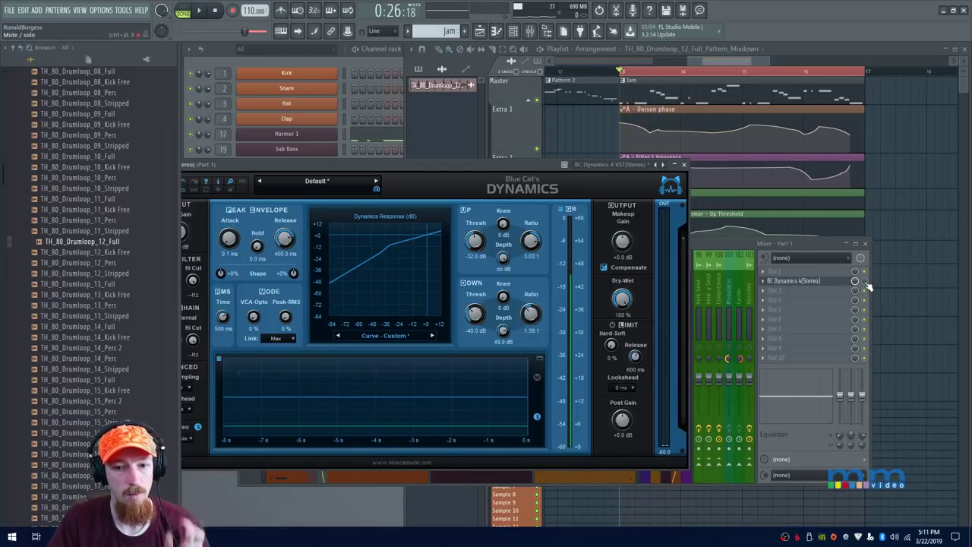
click(864, 283)
key(space)
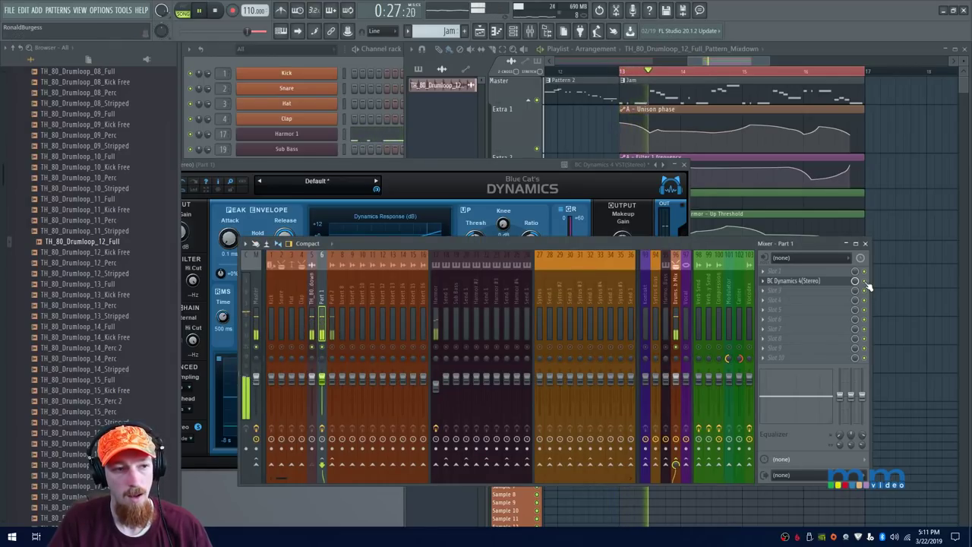
key(space)
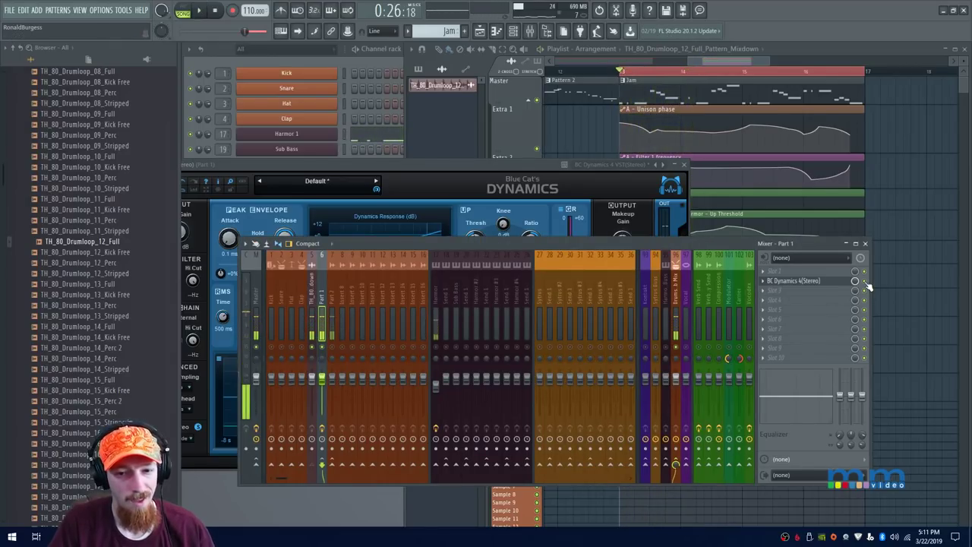
Set the Up threshold to -28 dB, Peak-RMS to 100% and RMS time to about 205 ms, and audition the loop
drag(502, 166, 703, 159)
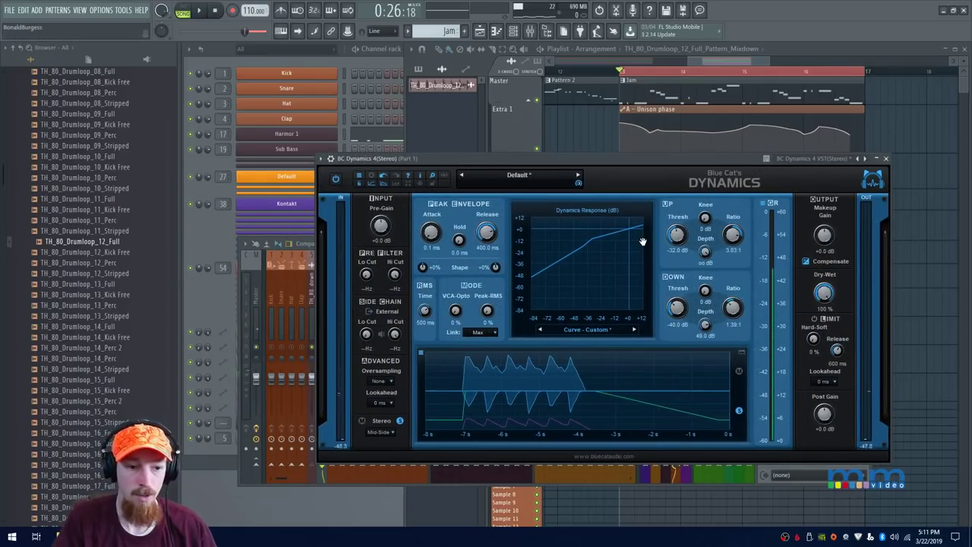
drag(677, 241, 679, 234)
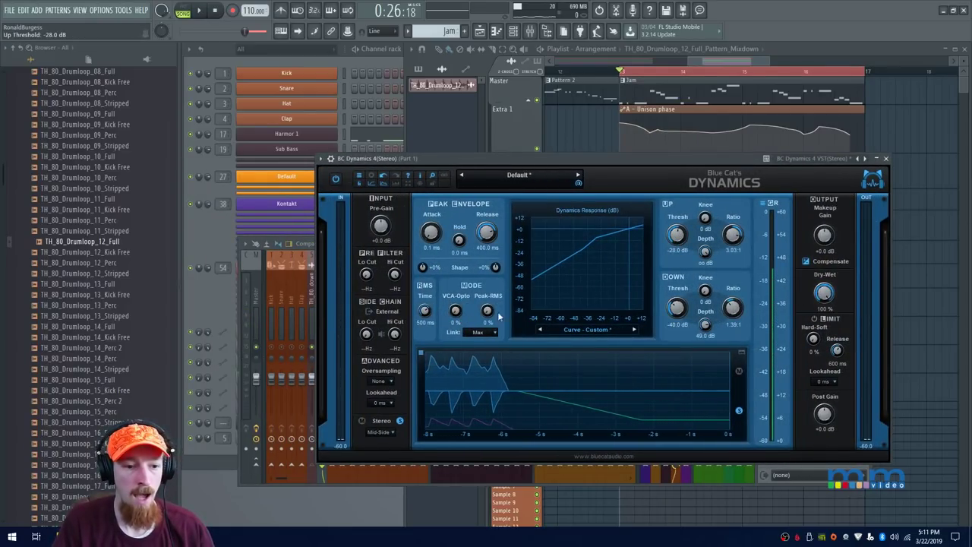
scroll(486, 310, up, 5)
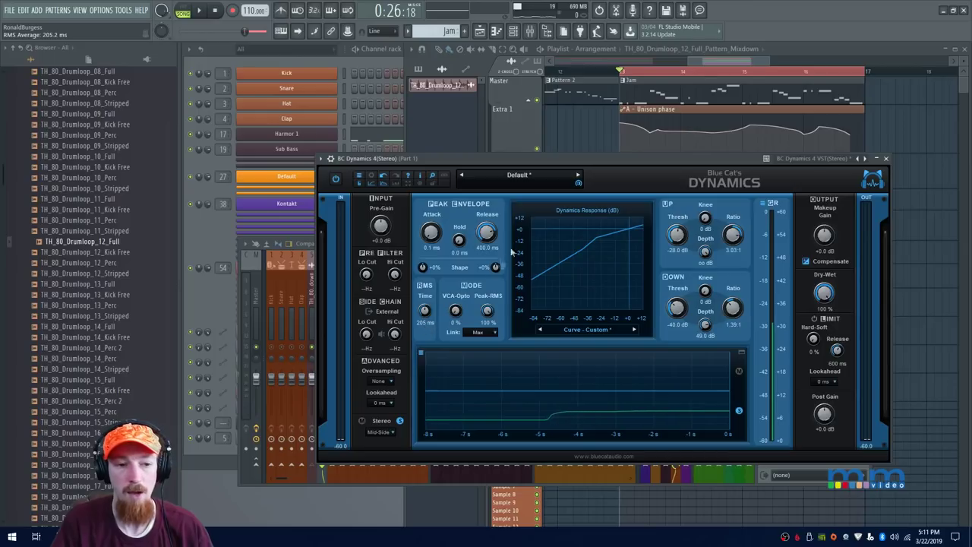
drag(540, 166, 518, 167)
key(space)
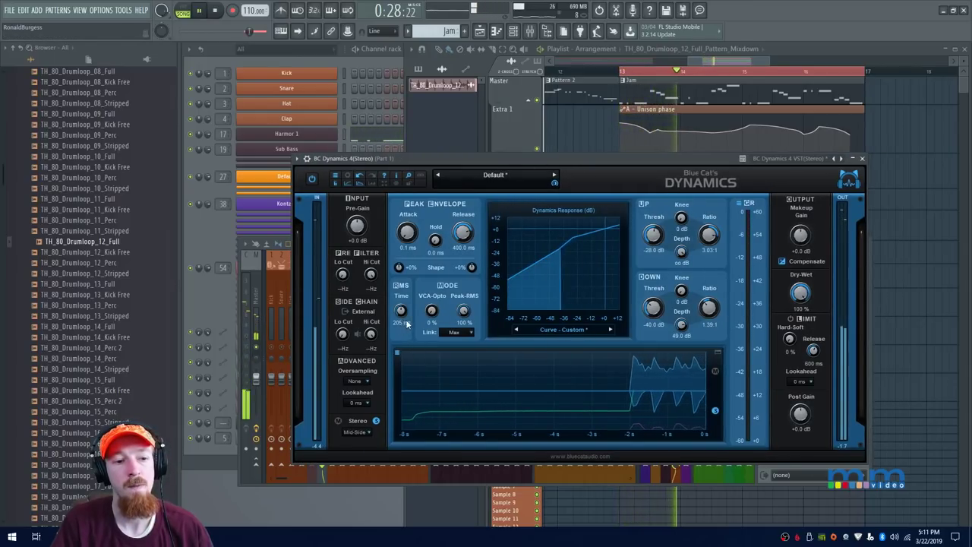
key(space)
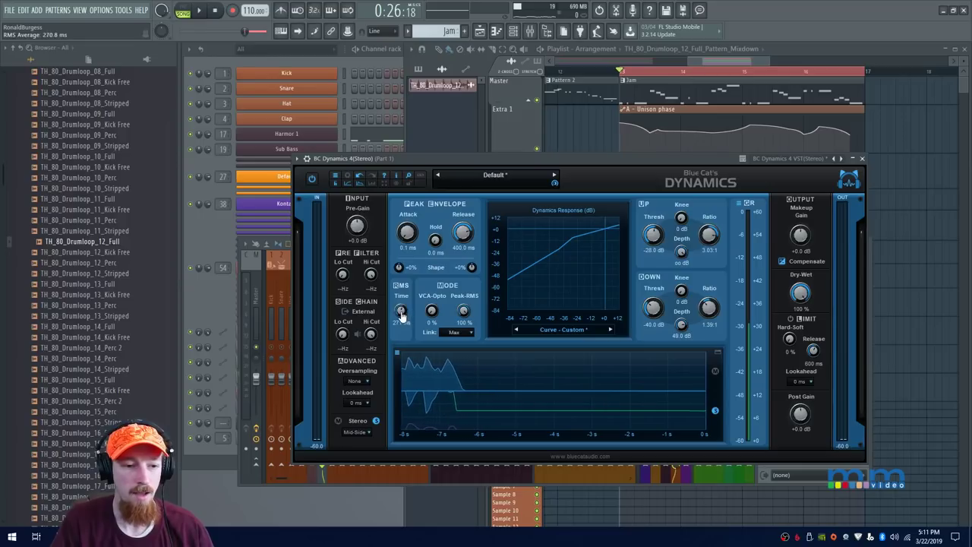
Try RMS times between about 883 ms and 35 ms while playing the drum loop
key(space)
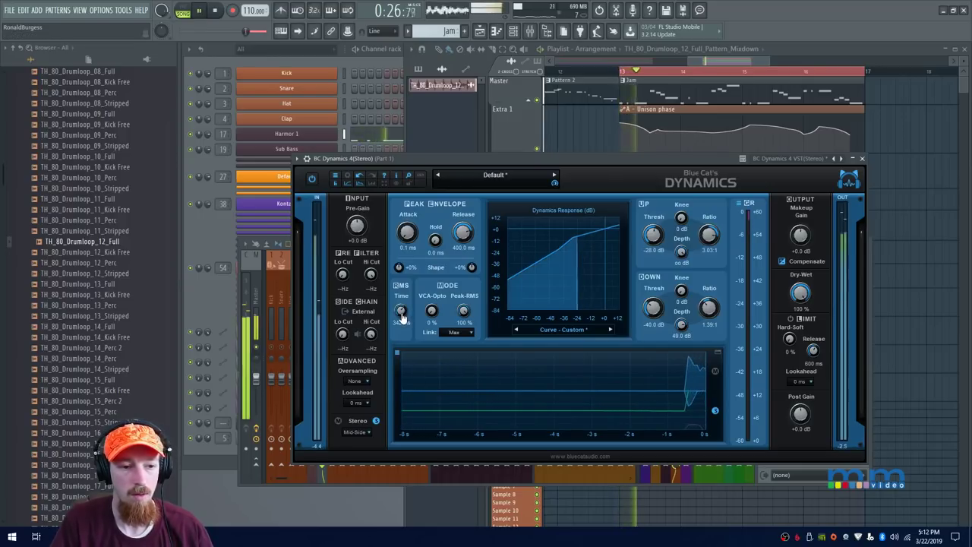
drag(402, 316, 403, 310)
scroll(401, 312, up, 2)
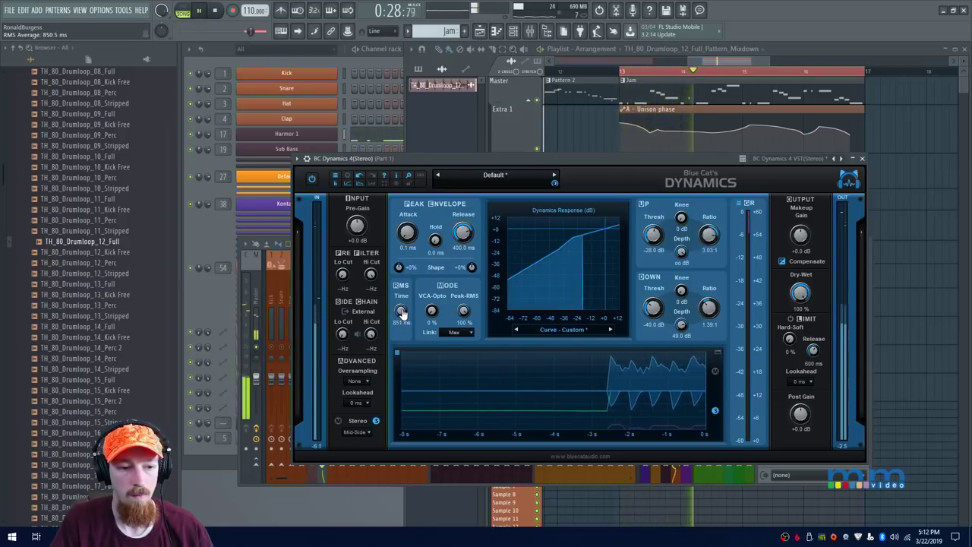
scroll(401, 313, down, 3)
key(space)
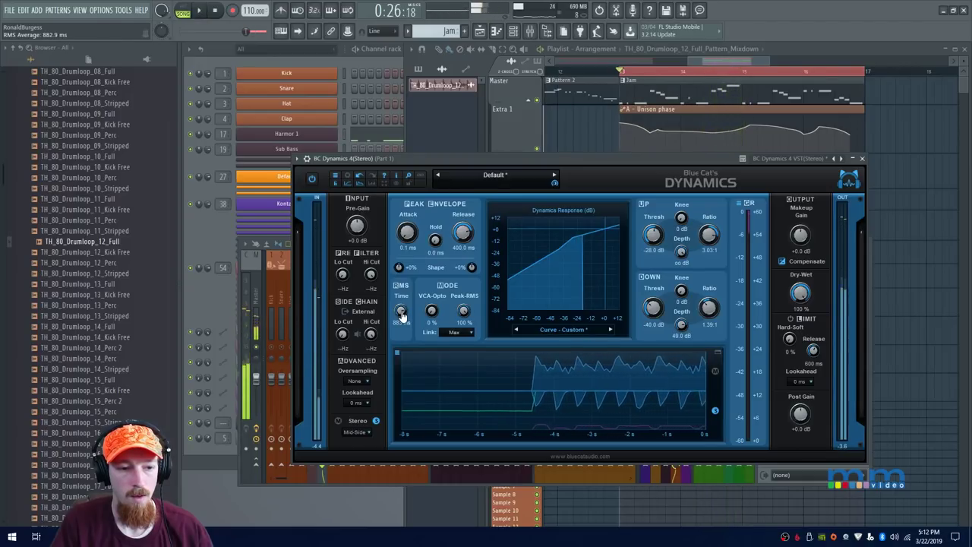
key(space)
scroll(401, 313, down, 4)
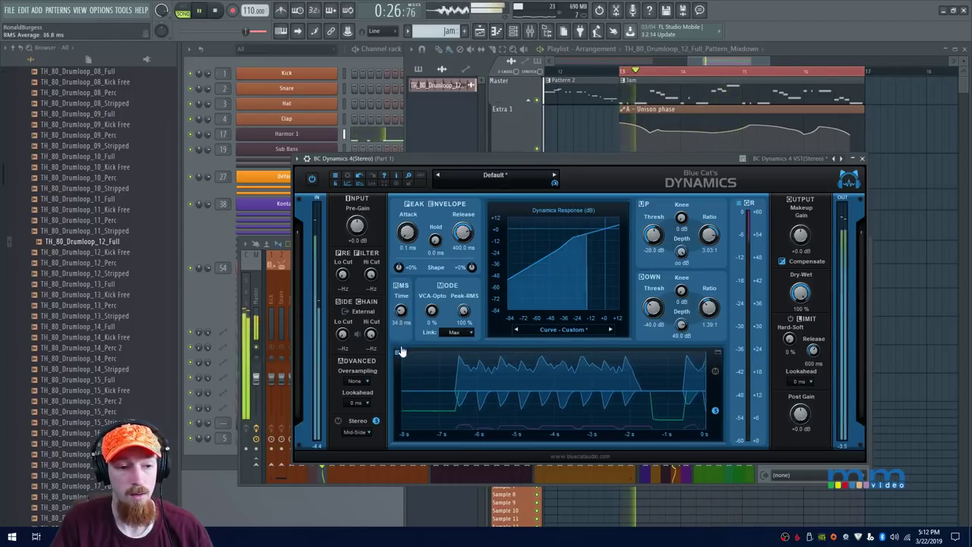
scroll(401, 313, up, 1)
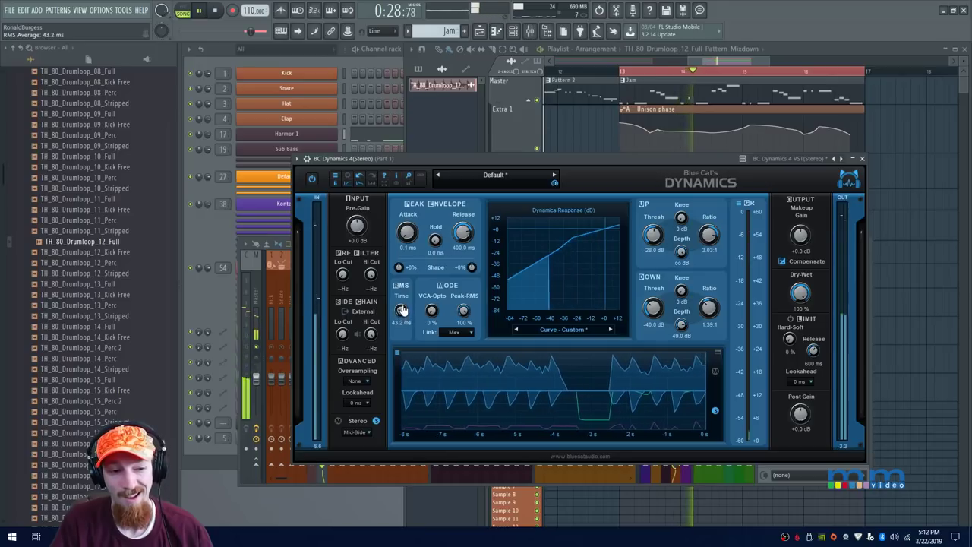
Set the RMS time to about 654 ms, VCA-Opto to 100% and Peak-RMS to 92%
mouse_move(401, 311)
mouse_down()
mouse_move(410, 281)
mouse_move(400, 314)
mouse_up()
drag(464, 311, 443, 312)
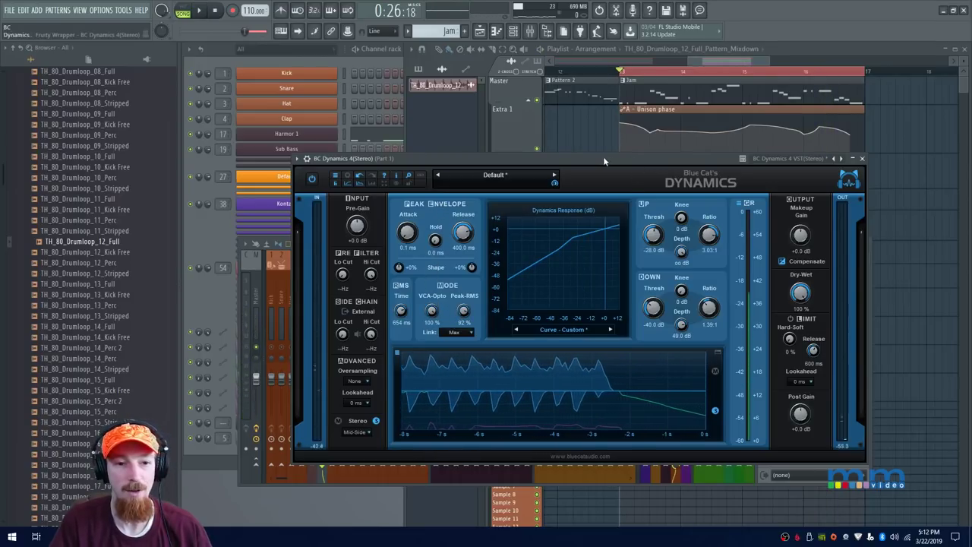
drag(603, 156, 597, 144)
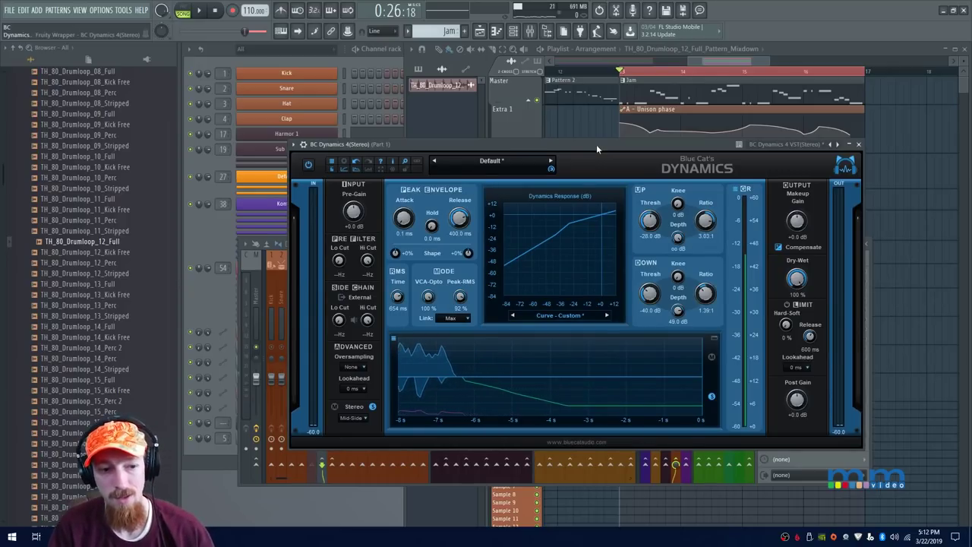
During playback, lower VCA-Opto slightly, set the RMS time to about 431 ms and raise the attack to about 19.1 ms
key(space)
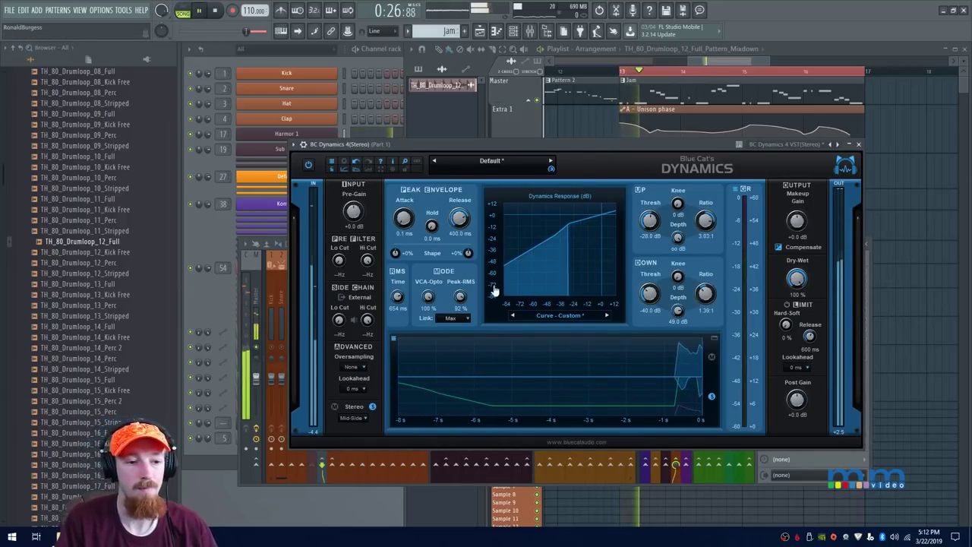
drag(428, 297, 397, 302)
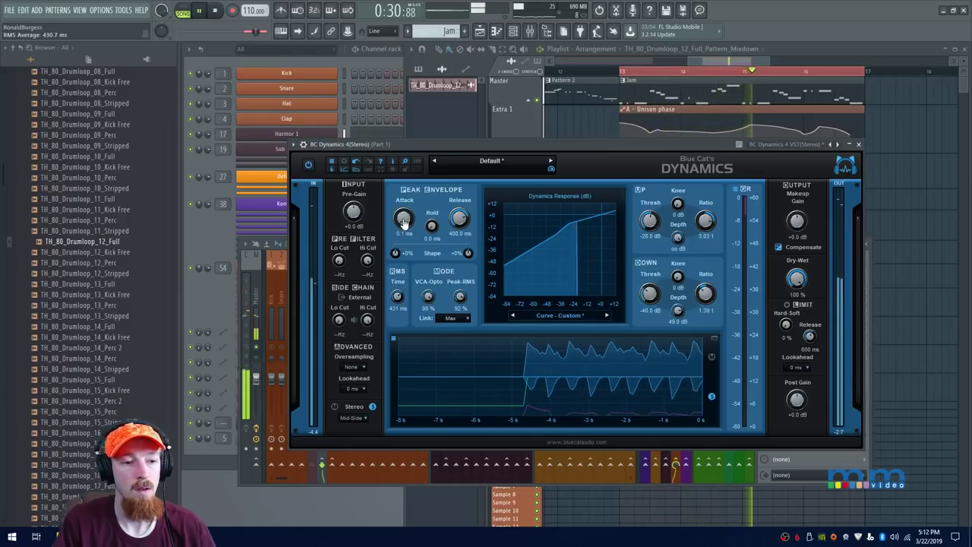
drag(404, 222, 404, 214)
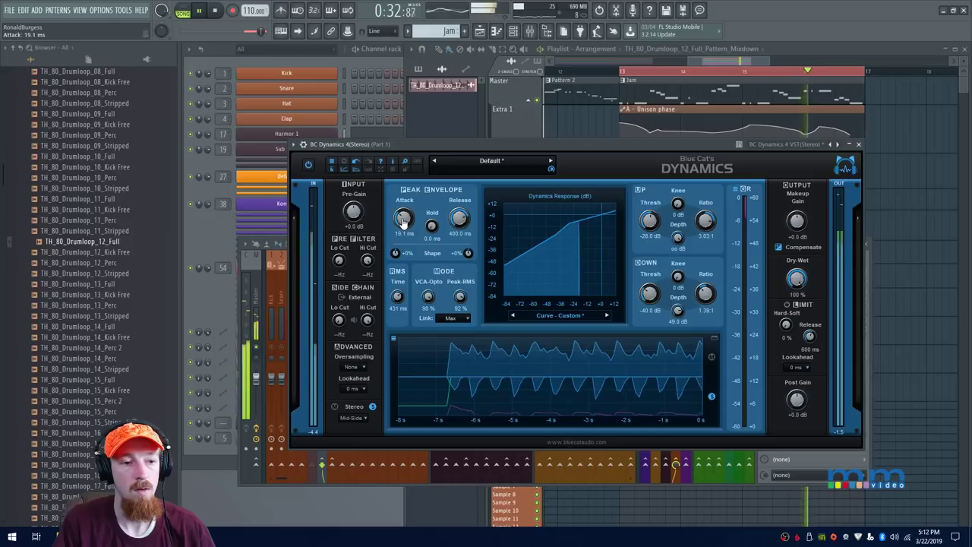
Close the Dynamics window of the Part 1 track and raise its mixer fader slightly, auditioning the loop
key(space)
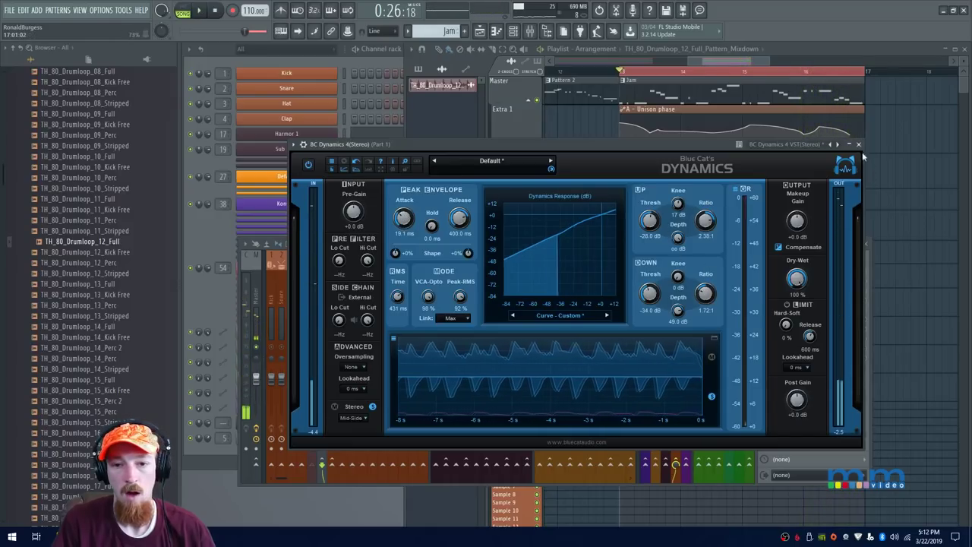
key(Escape)
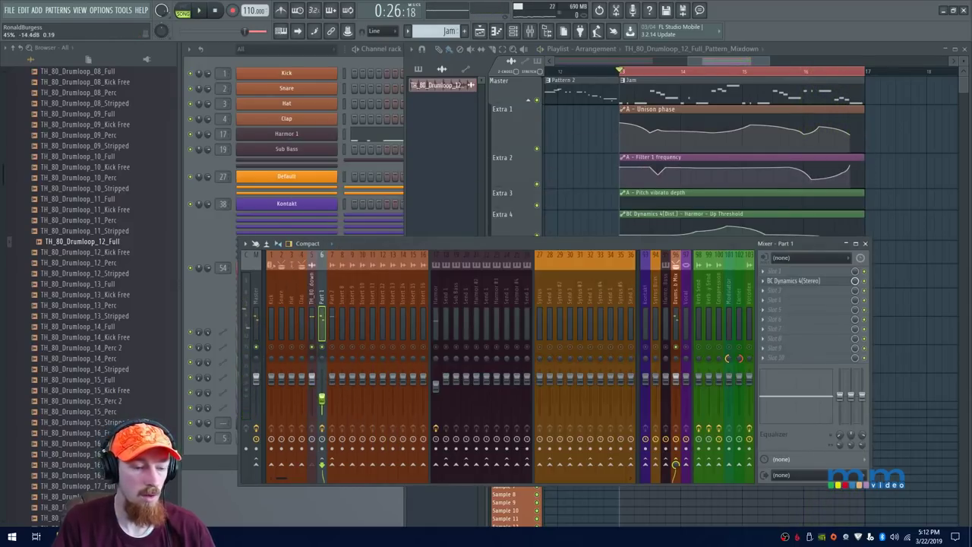
drag(322, 395, 322, 393)
key(space)
key(space)
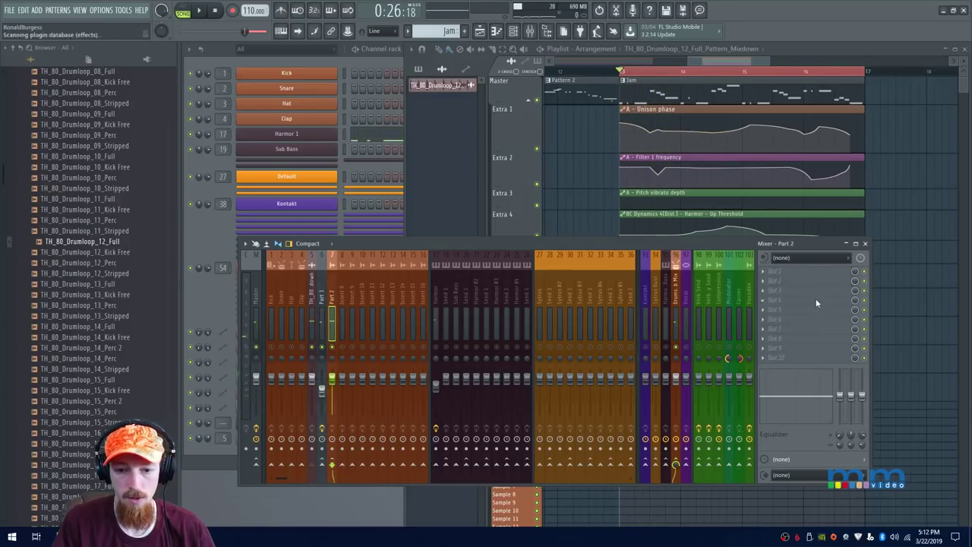
Add BC Dynamics 4 to the Part 2 track in Mid-Side stereo mode with only the mid signal processed
key(F8)
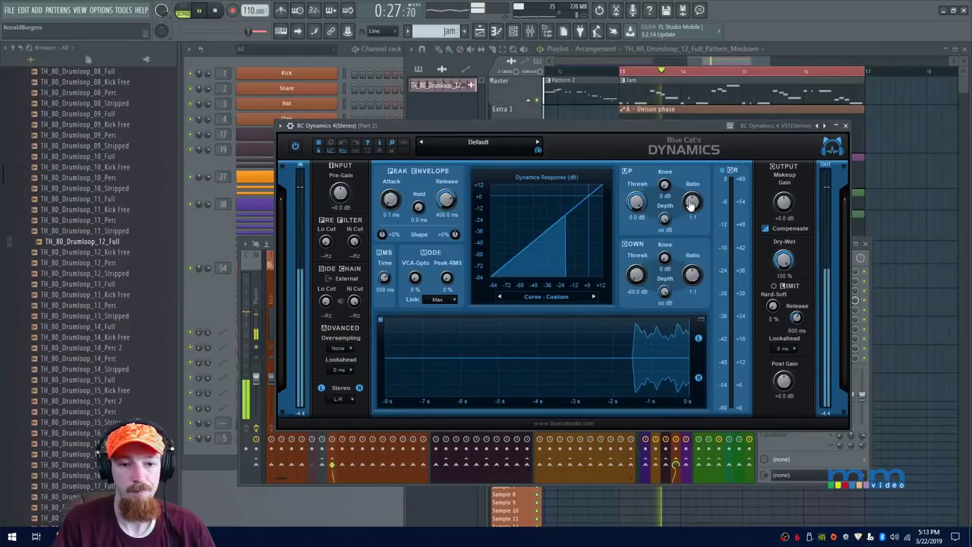
click(339, 399)
click(365, 417)
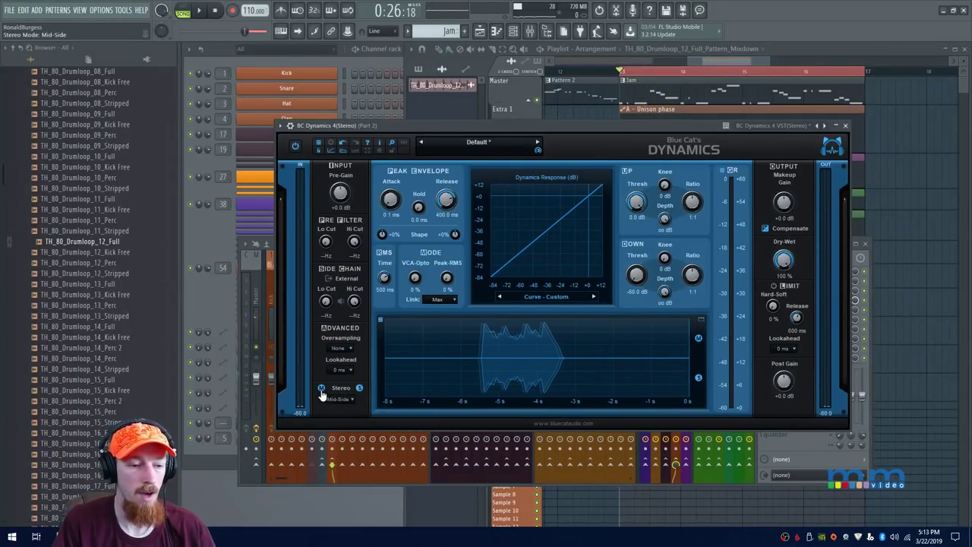
click(359, 388)
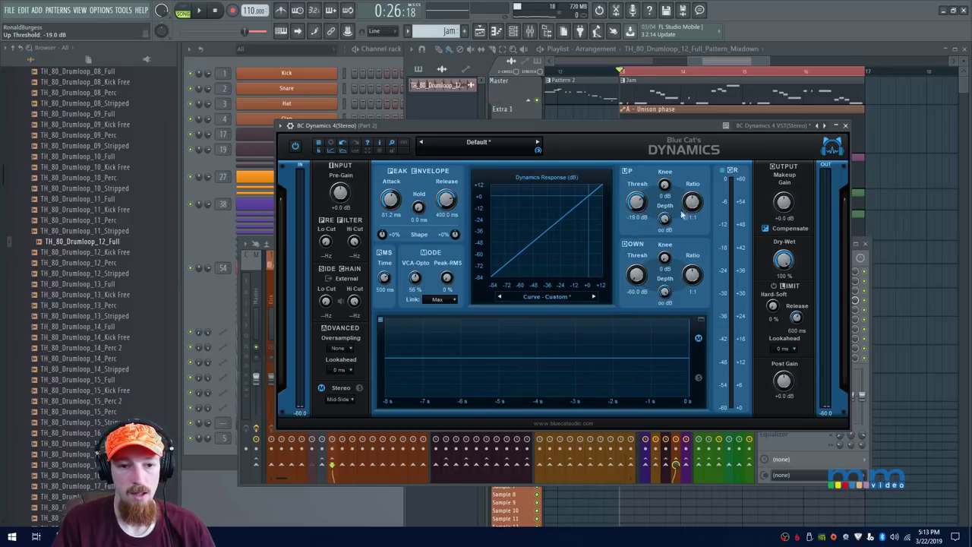
Set Part 2's Up ratio to about 1.64:1 and Up threshold to -17 dB during playback, and lower the track's mixer fader
drag(696, 198, 692, 213)
key(space)
mouse_move(635, 206)
mouse_down()
mouse_move(636, 215)
mouse_move(639, 203)
mouse_up()
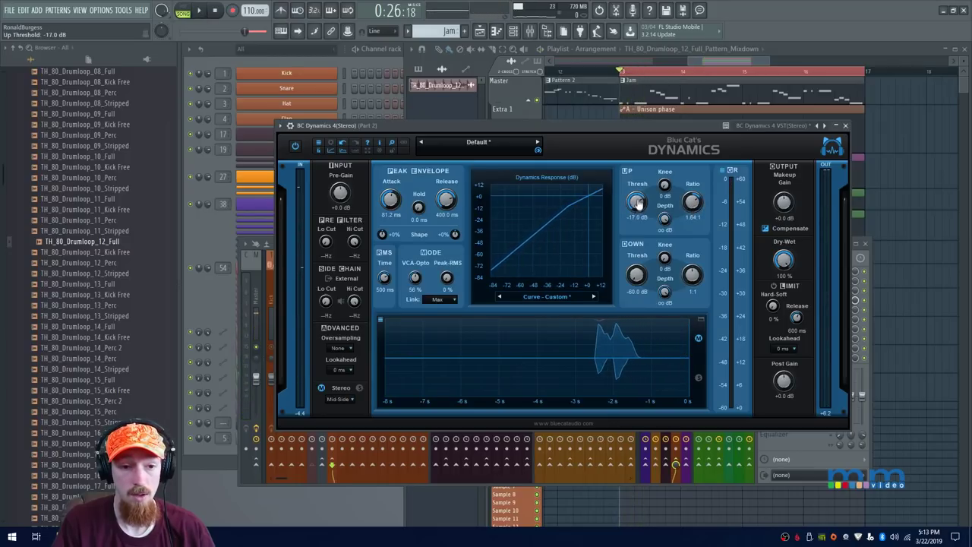
click(274, 310)
click(330, 300)
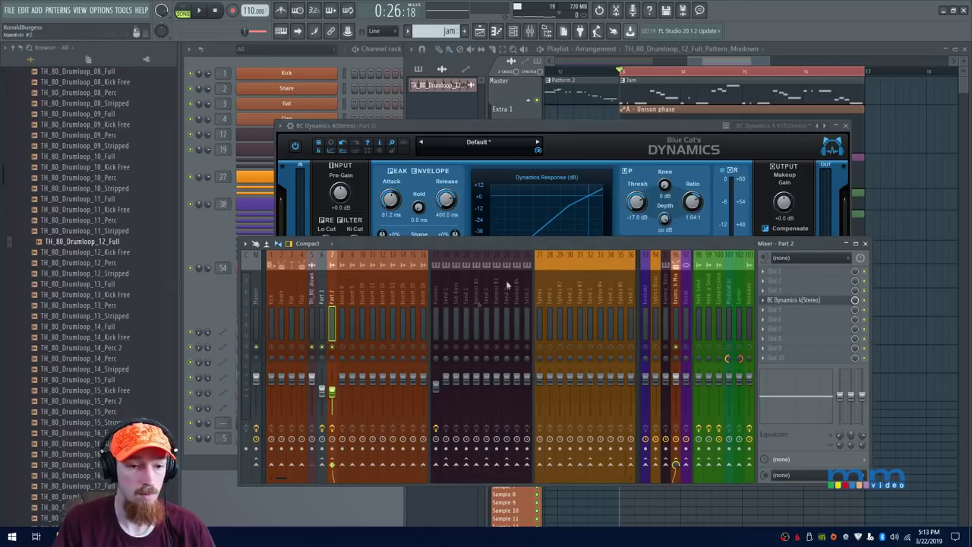
Refine Part 2's Up threshold to -22 dB and Up ratio to about 1.56:1 during playback
click(589, 145)
key(space)
mouse_move(638, 204)
mouse_down()
mouse_move(695, 208)
mouse_move(638, 208)
mouse_up()
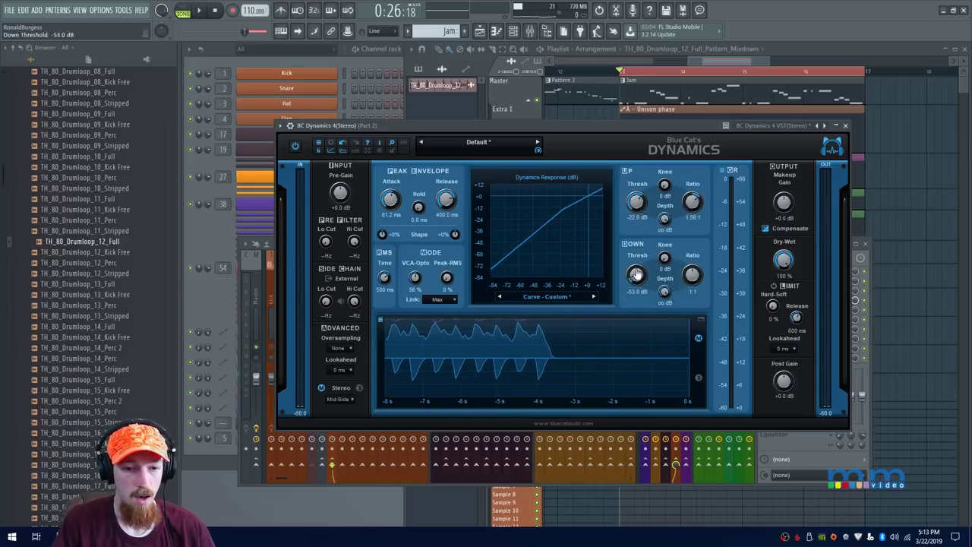
Set the Down ratio to 1:30 and the Down threshold to -33 dB on Part 2's compressor while auditioning the loop
drag(693, 281, 693, 269)
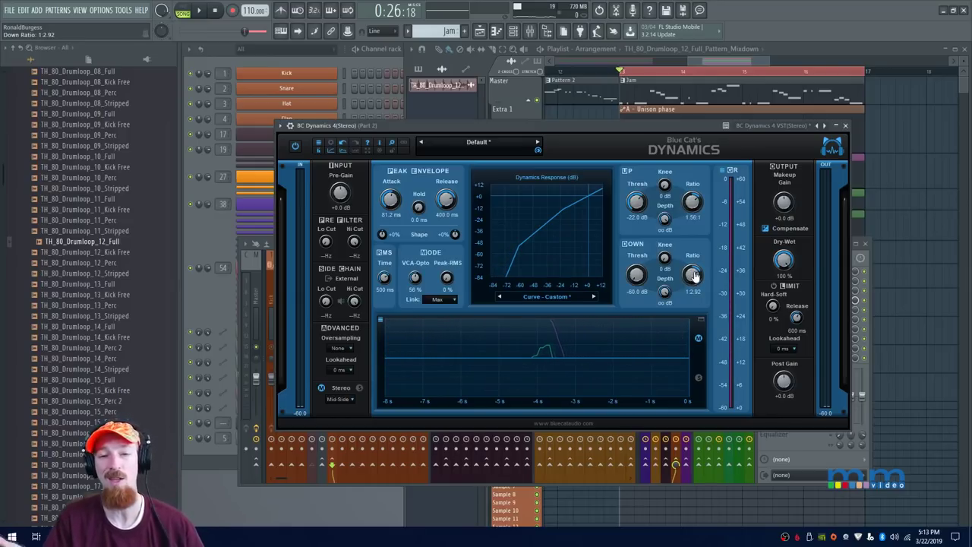
key(space)
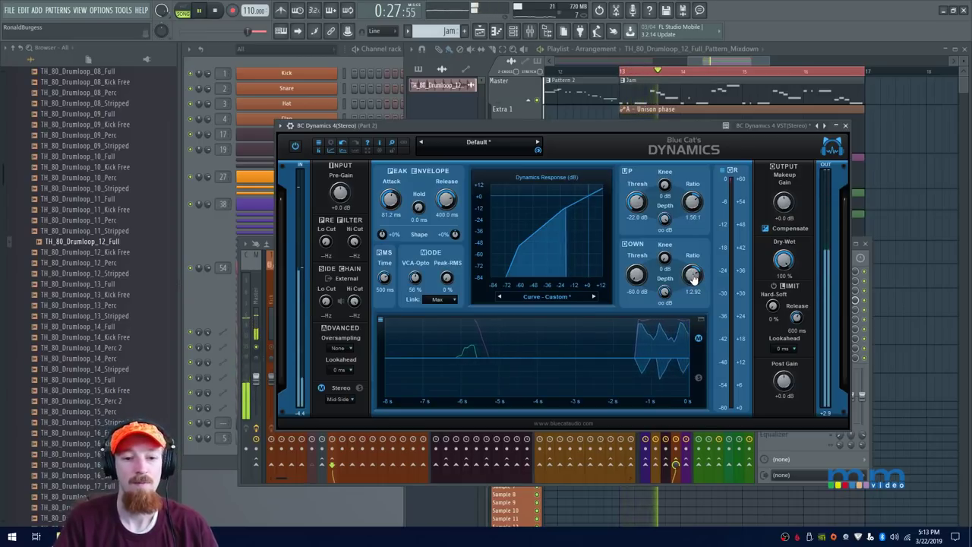
drag(693, 281, 696, 263)
drag(636, 278, 642, 246)
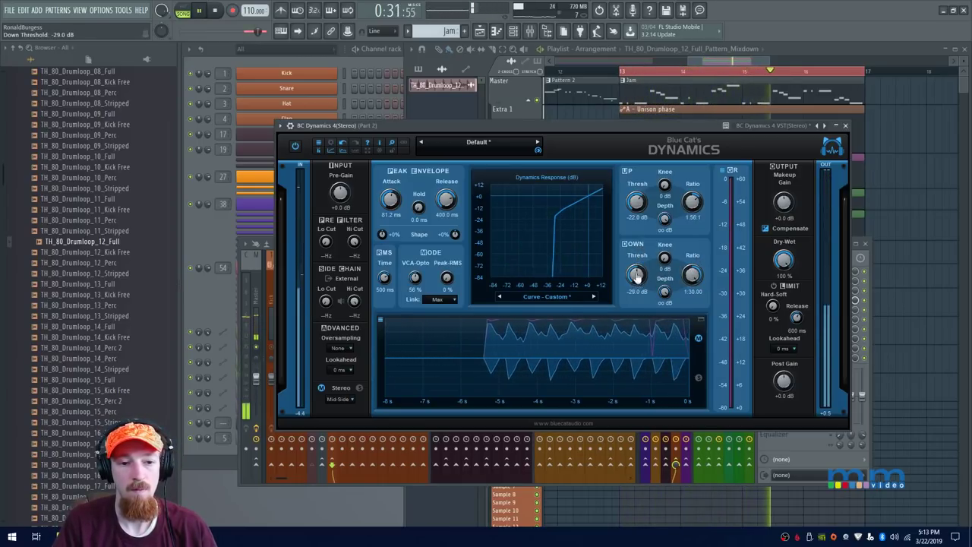
scroll(637, 275, down, 4)
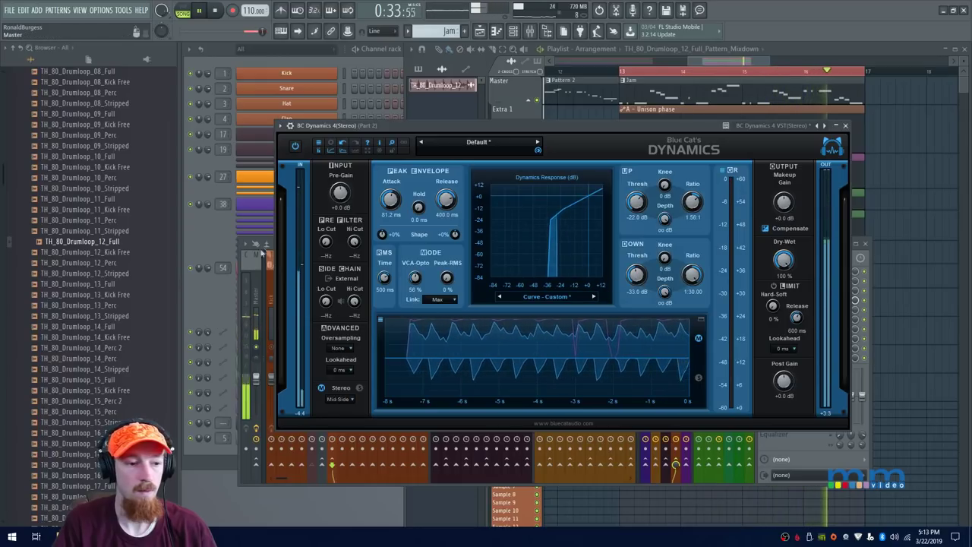
key(space)
Balance the Part 1 and Part 2 mixer faders during playback, raising Part 1 to about -4.7 dB and Part 2 slightly
click(270, 287)
click(543, 215)
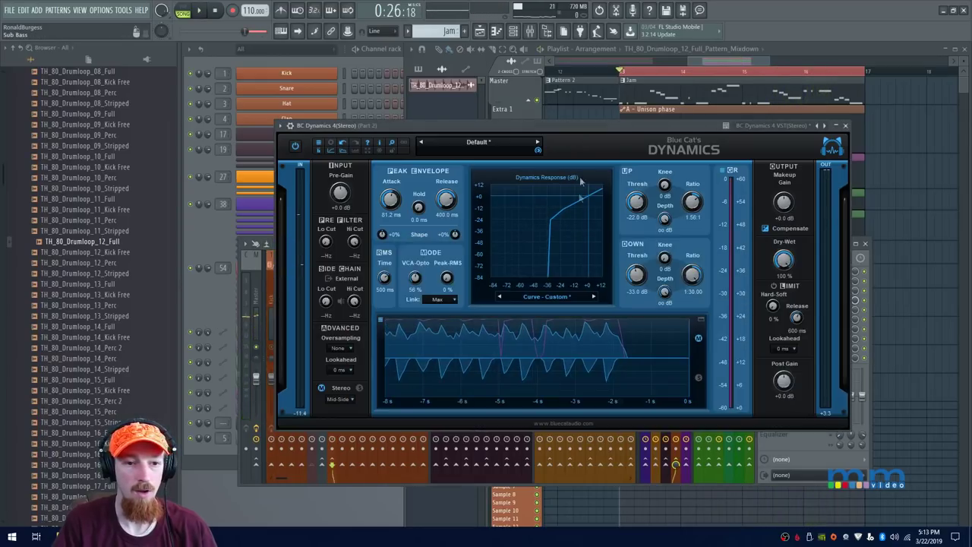
click(271, 273)
click(322, 302)
key(space)
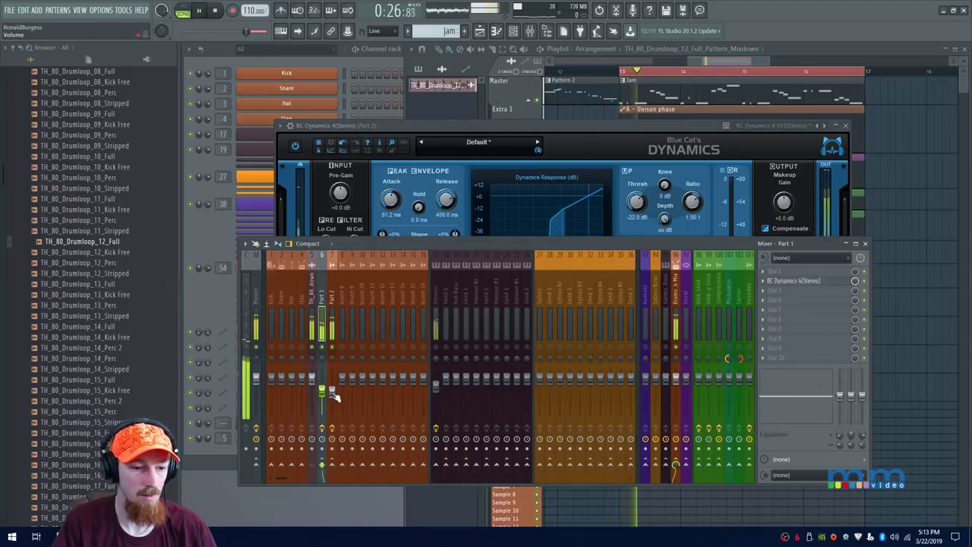
click(332, 389)
click(322, 388)
drag(332, 388, 322, 387)
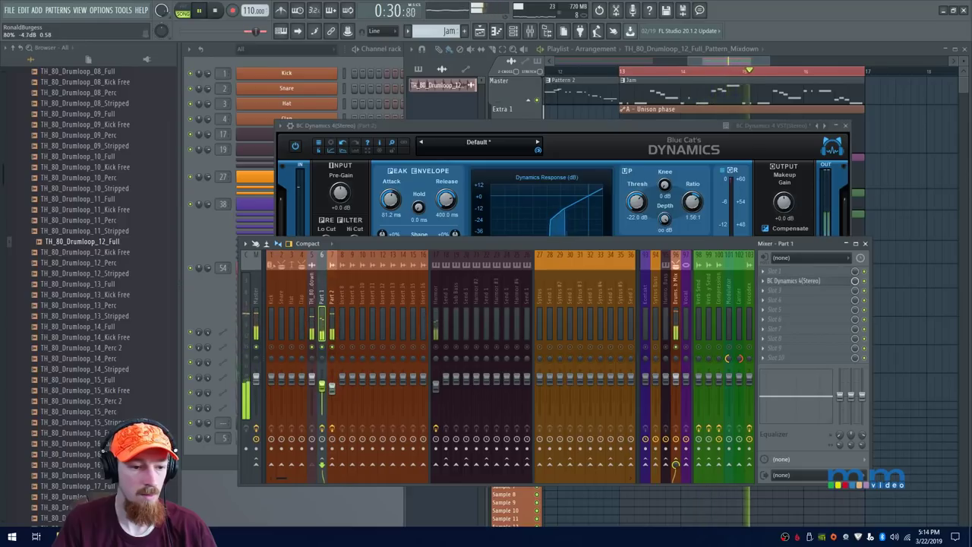
click(331, 389)
key(space)
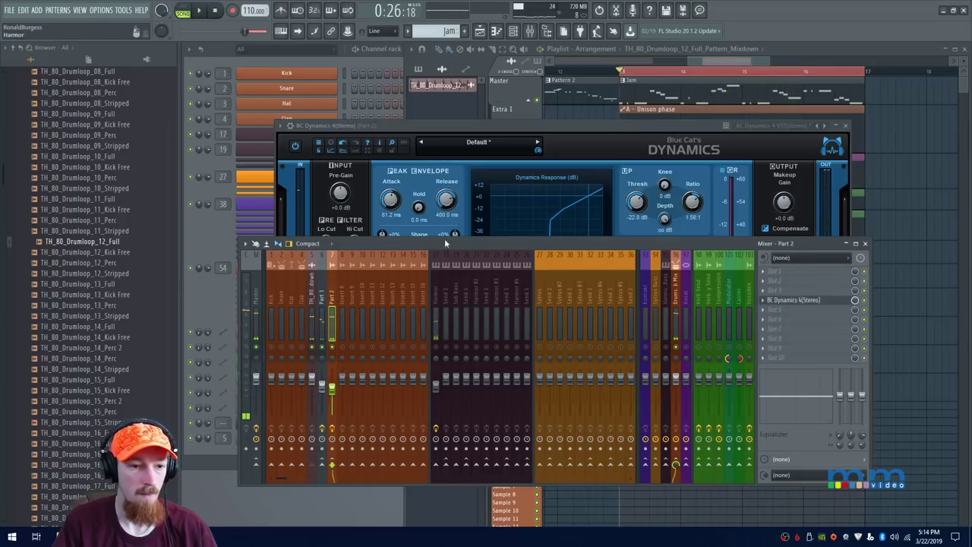
Set the Down threshold of Part 2's compressor to -42 dB while the loop plays
click(607, 137)
key(space)
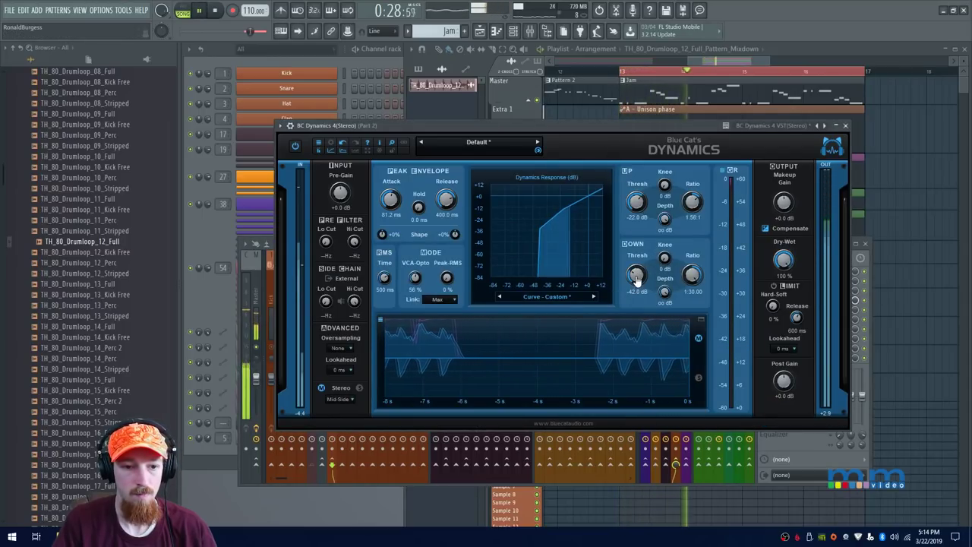
key(space)
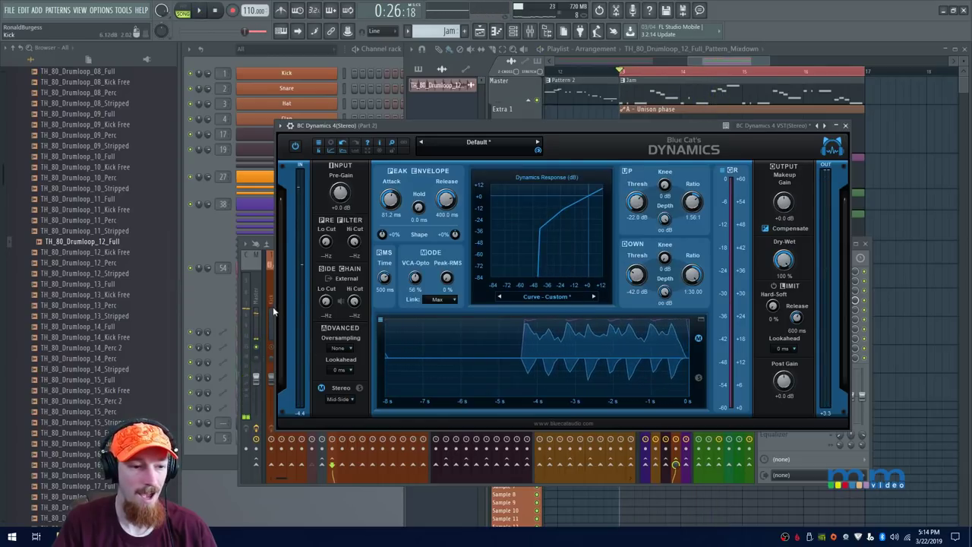
Lower the Part 2 fader to about -7.9 dB and the Part 1 fader to about -7.4 dB, and audition the balance
click(275, 311)
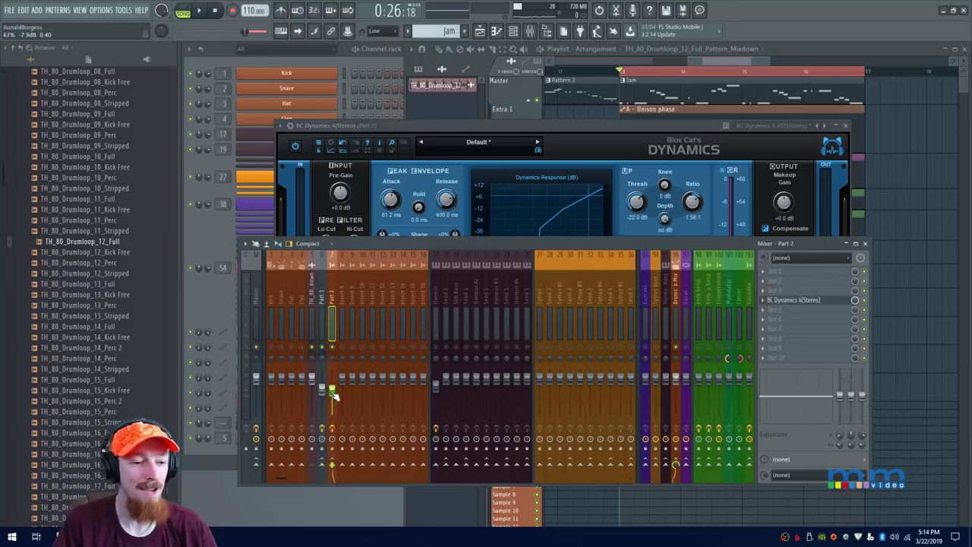
click(323, 394)
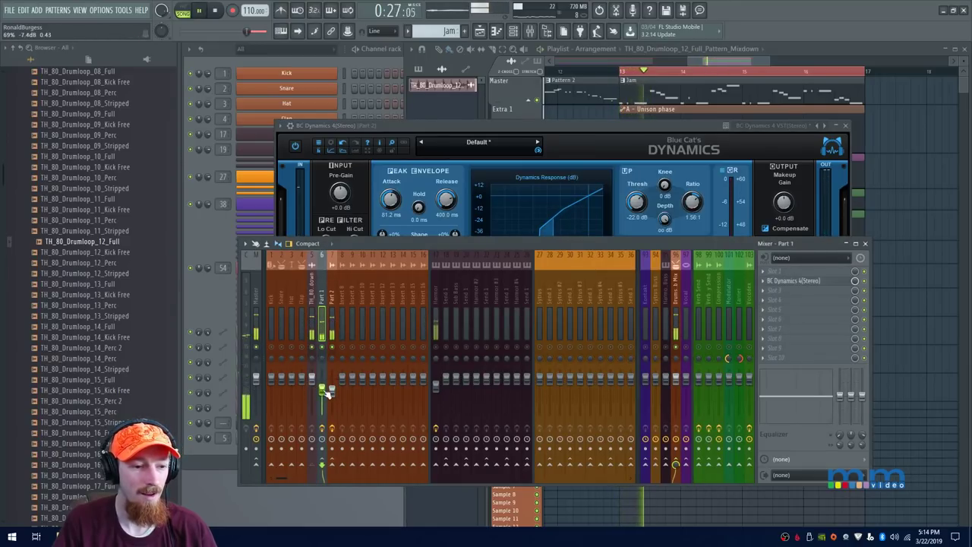
click(312, 307)
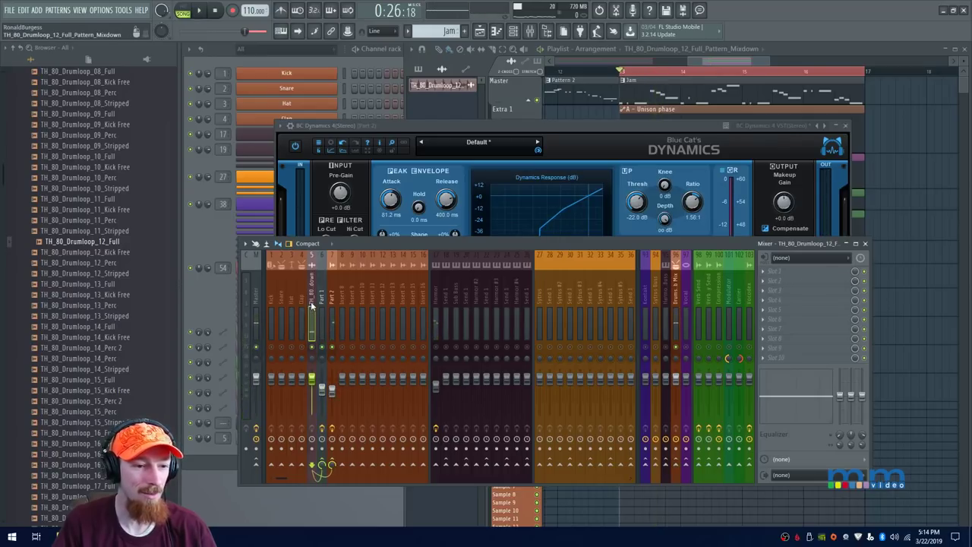
Add Wave Candy to the Master track, load its Master Peak Meter preset and close its settings window
click(256, 300)
middle_click(811, 289)
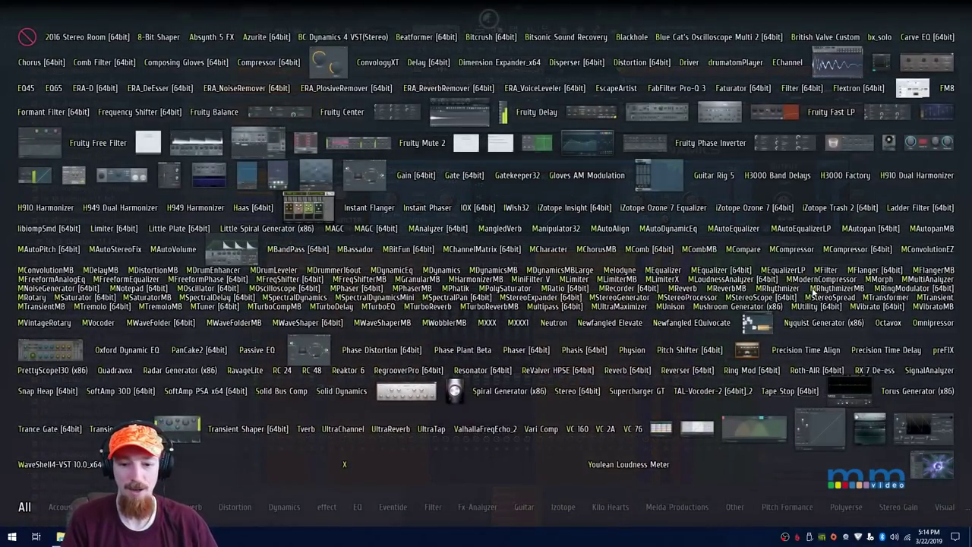
mouse_move(916, 427)
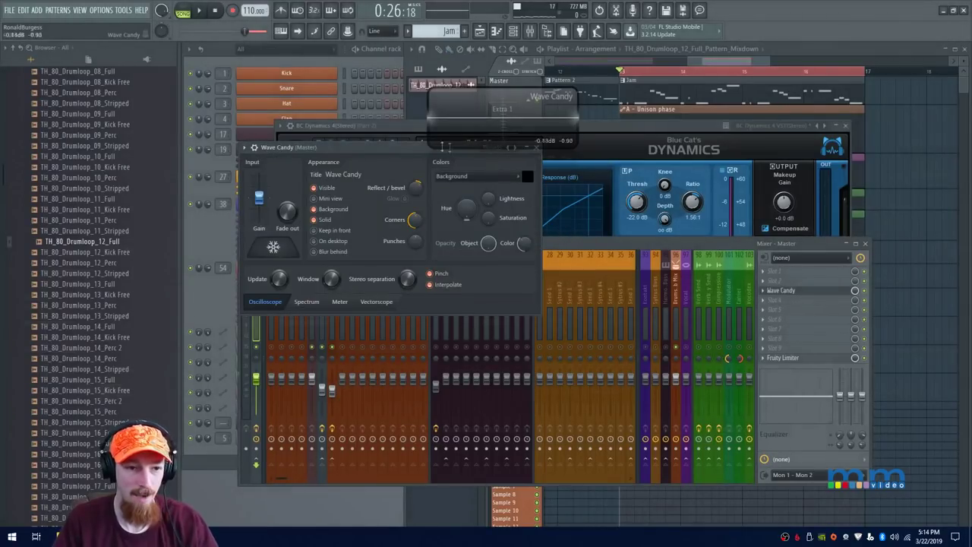
drag(450, 148, 429, 205)
right_click(528, 203)
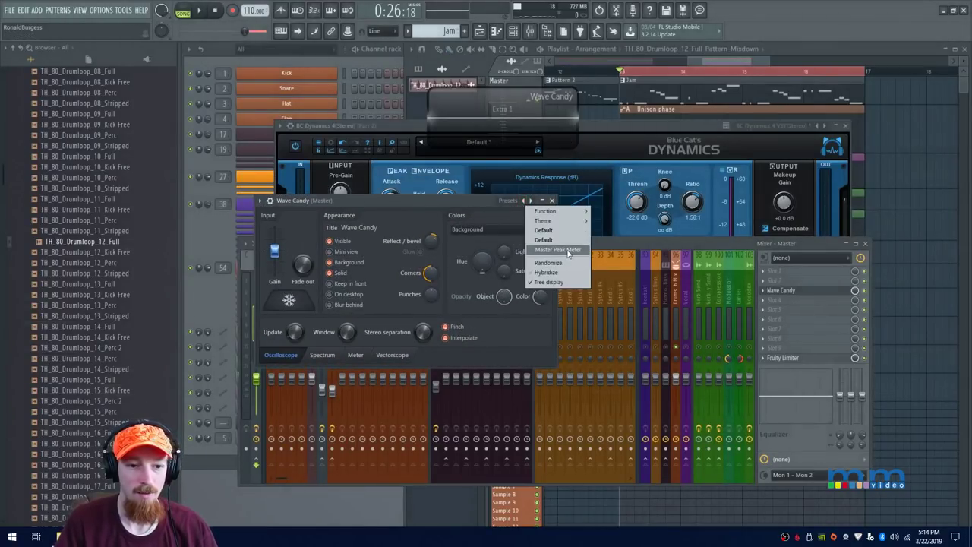
click(558, 250)
click(552, 202)
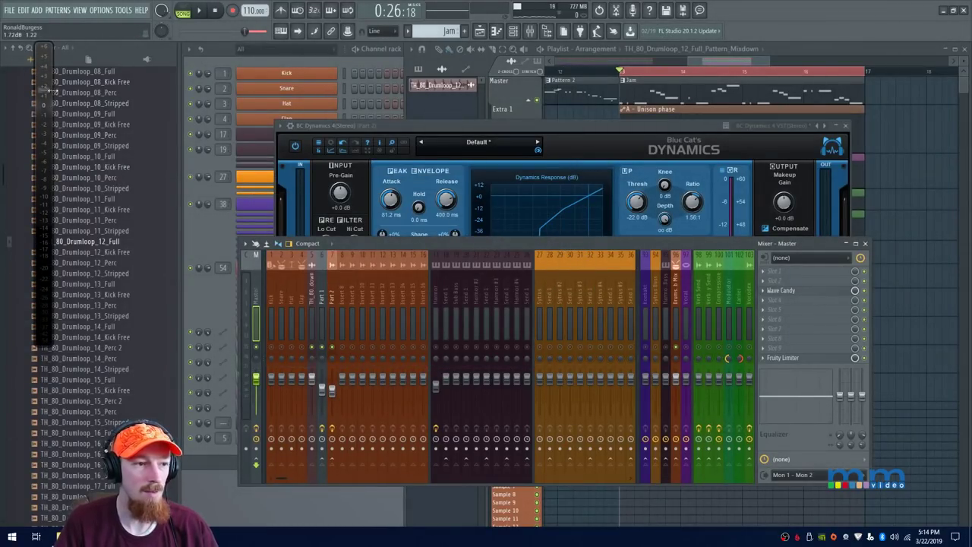
click(89, 136)
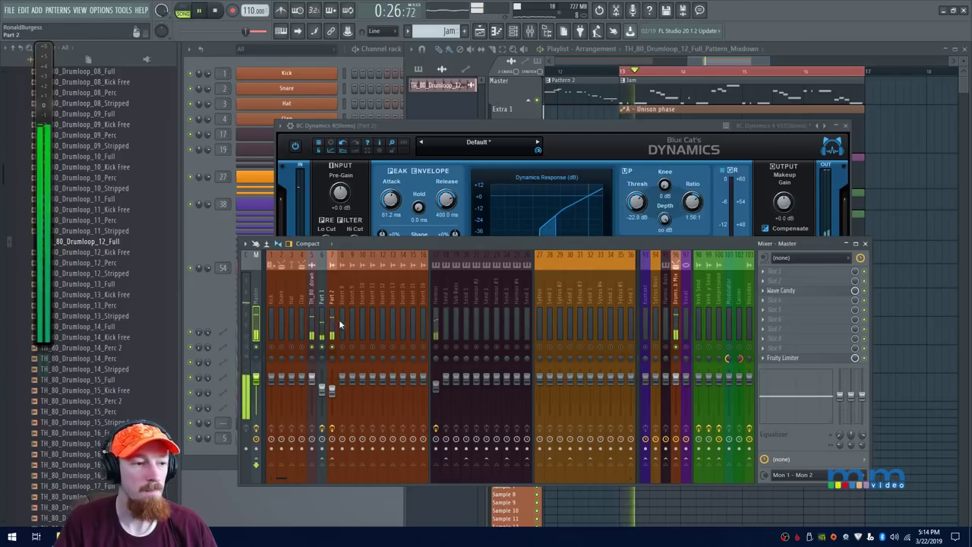
Watching the peak meter during playback, lower the Part 1 fader to about -9 dB and the Part 2 fader to about -11 dB
click(329, 300)
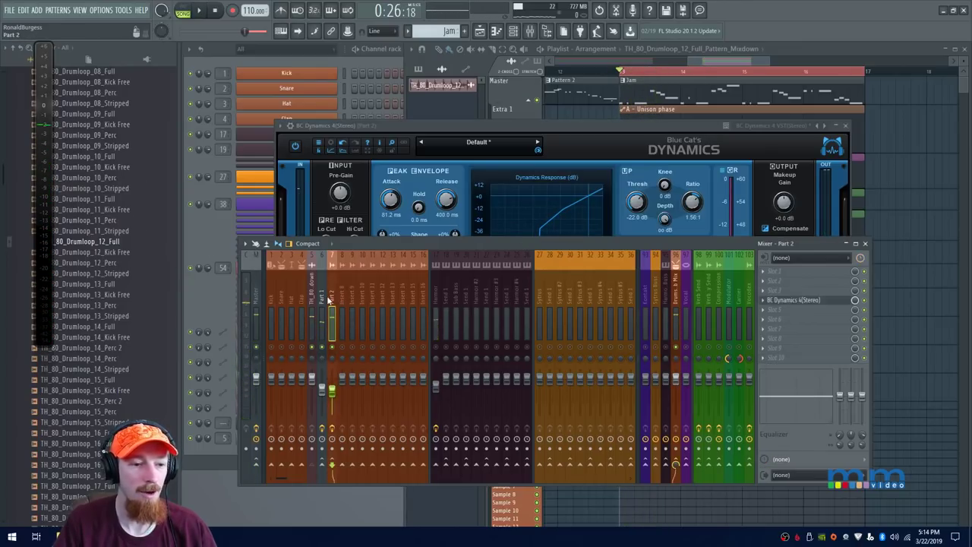
click(331, 392)
key(space)
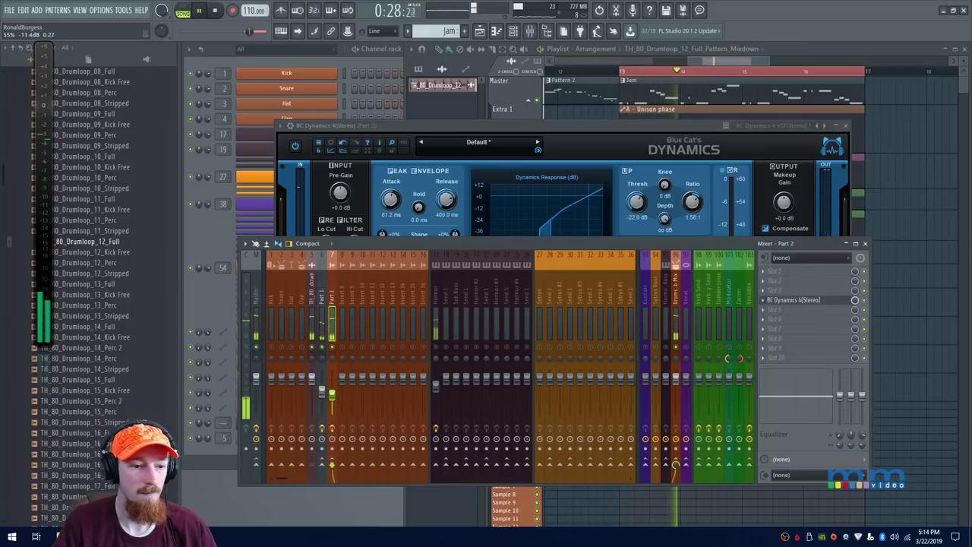
click(323, 393)
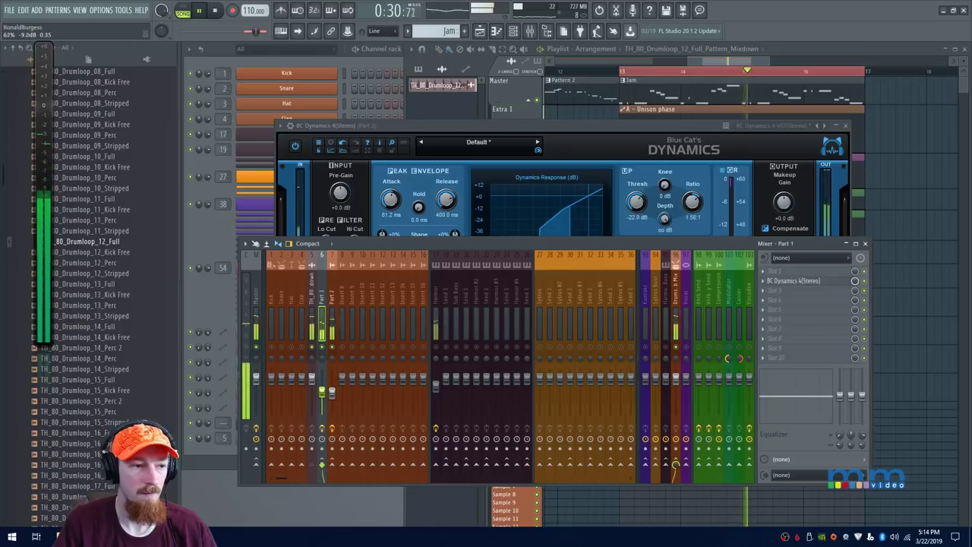
click(330, 394)
key(space)
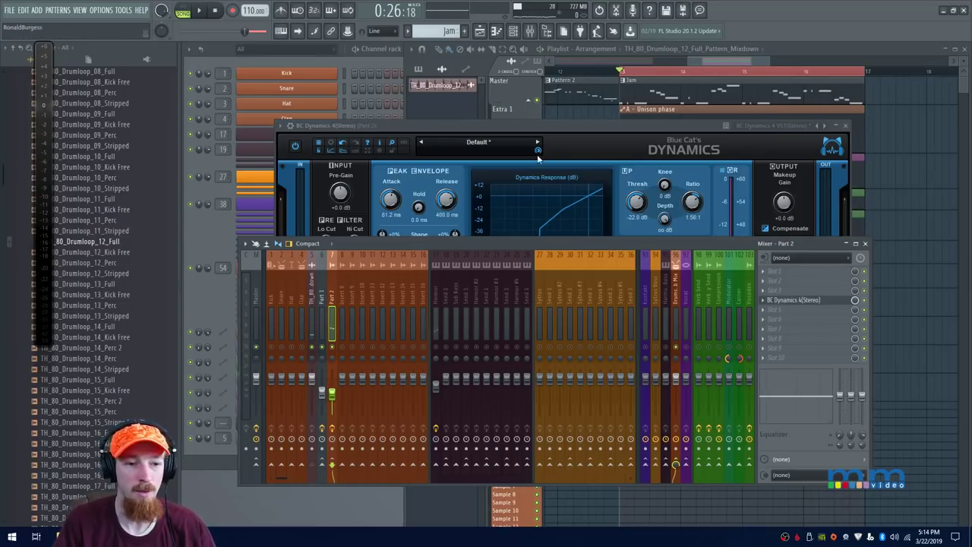
Close Part 2's Dynamics window, re-enable all the mixer tracks and play the full mix
drag(623, 128, 595, 138)
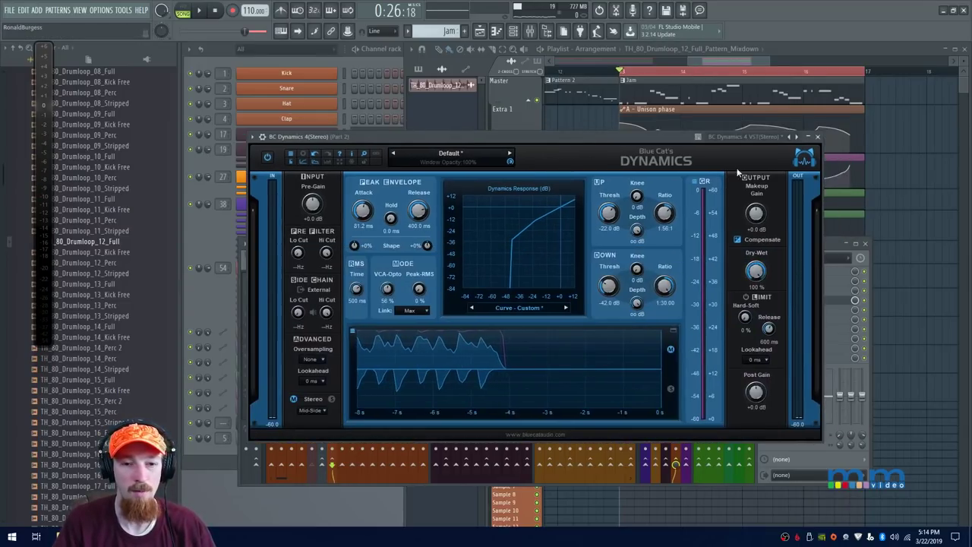
click(817, 138)
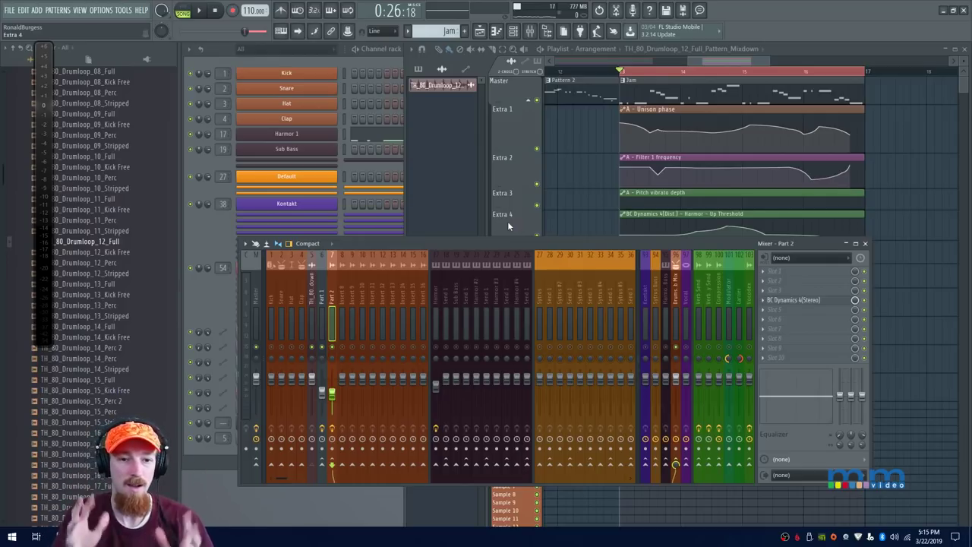
right_click(333, 347)
click(624, 79)
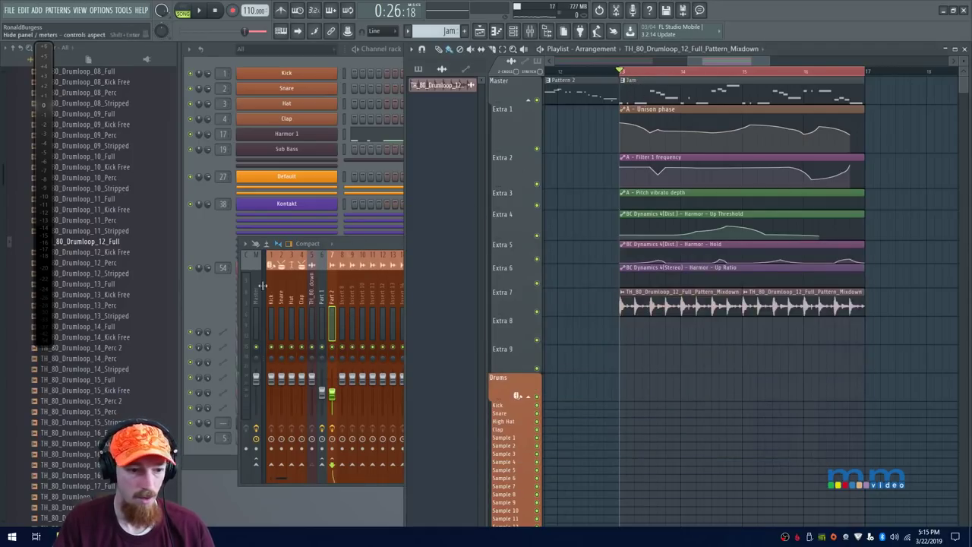
click(383, 241)
key(space)
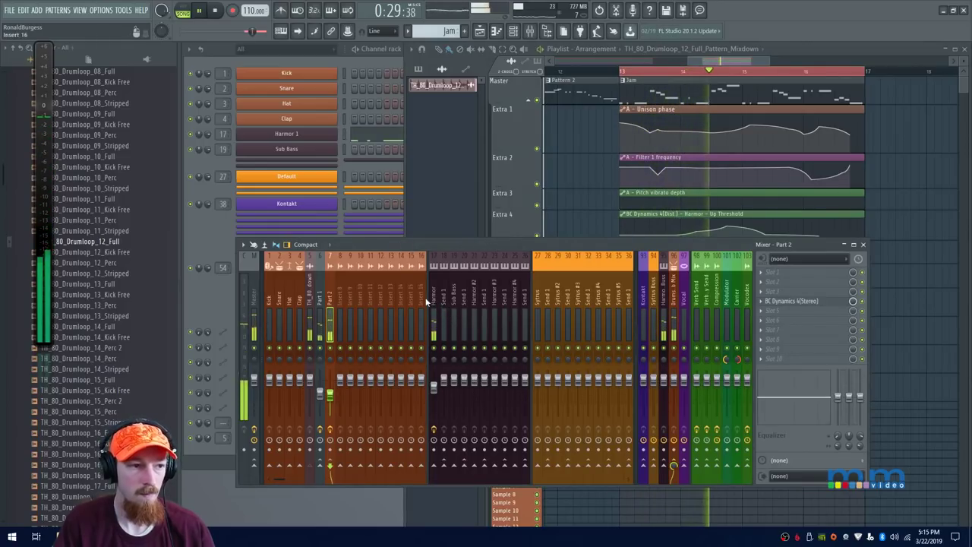
Lower the Harmor track's fader slightly and replay the full mix
drag(434, 387, 436, 392)
key(space)
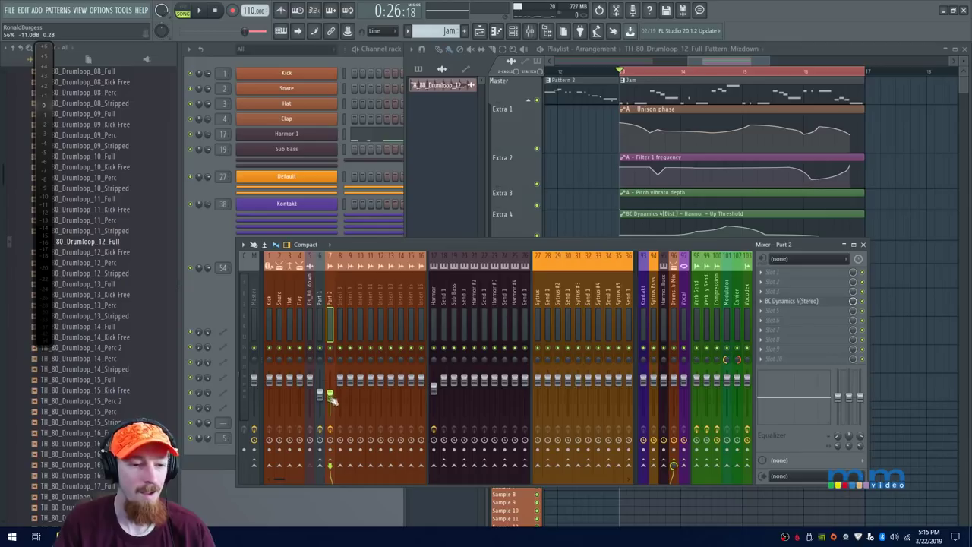
key(space)
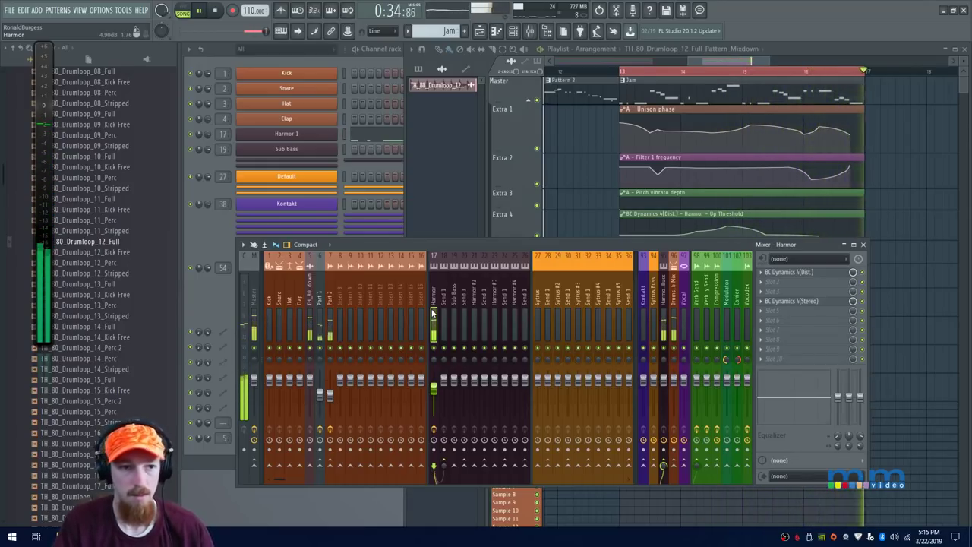
Route the TH_80_Drumloop_12_Full_Pattern_Mixdown, Part 1 and Part 2 mixer tracks to Insert 11
click(330, 301)
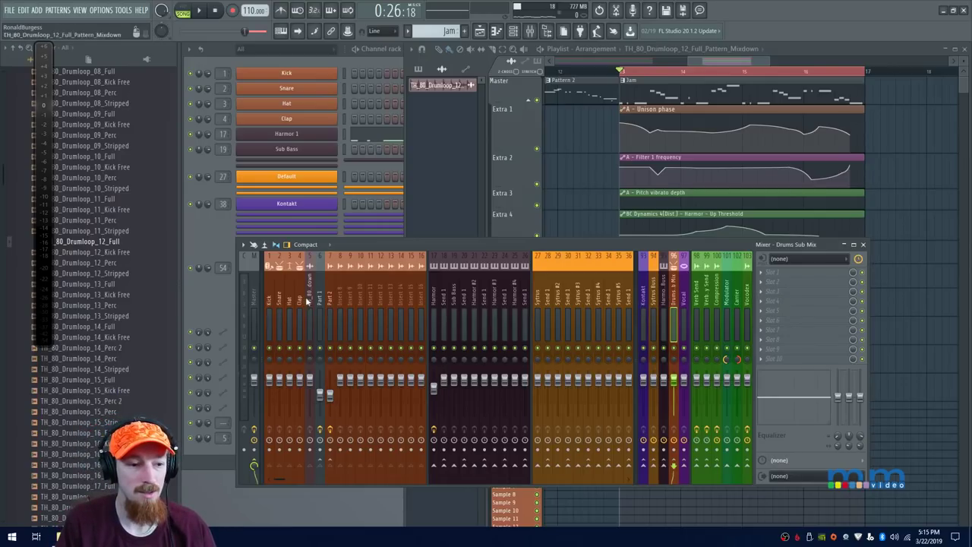
click(329, 303)
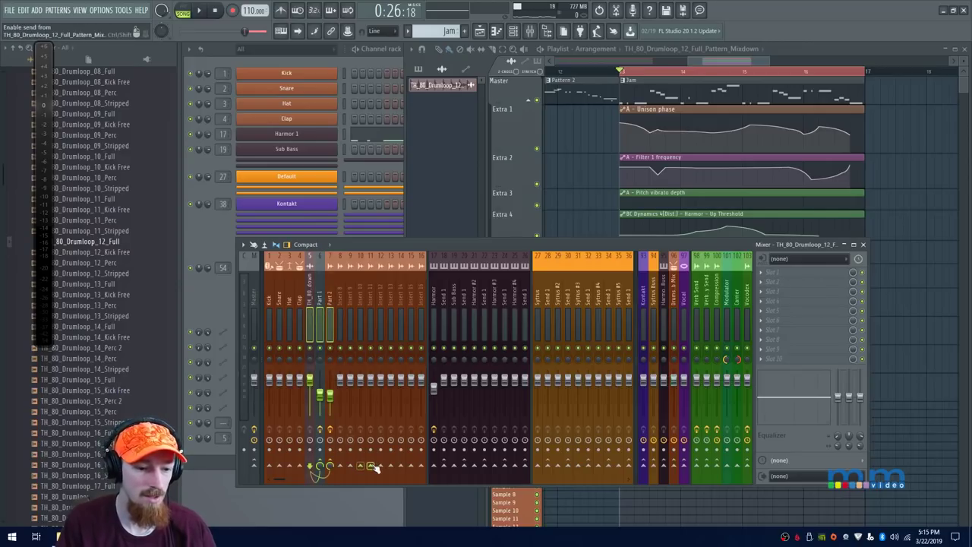
click(307, 314)
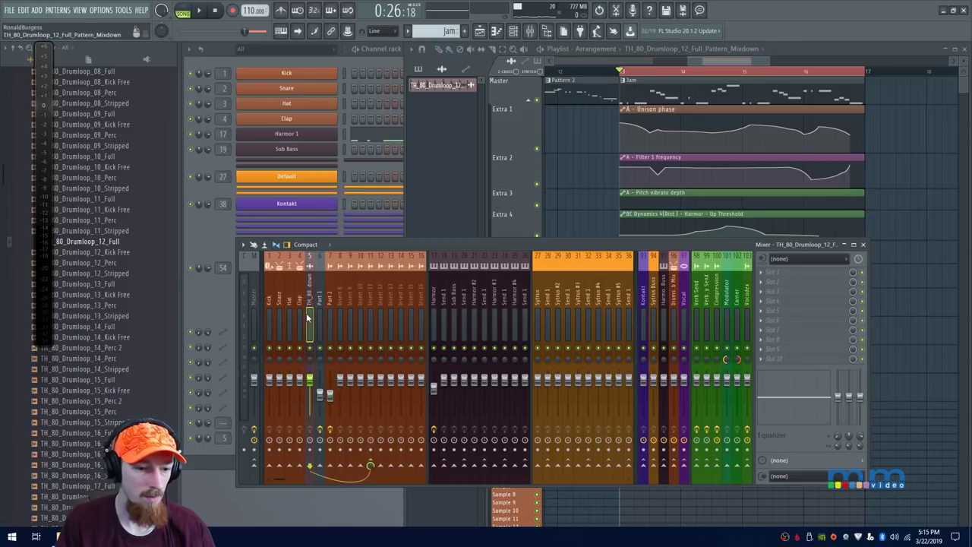
click(319, 463)
click(329, 465)
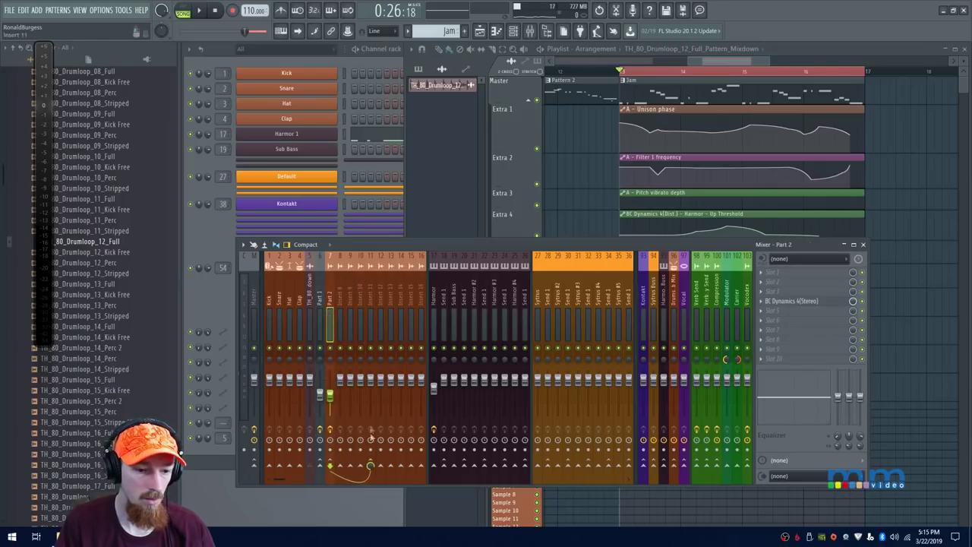
Rename Insert 11 as Bus of a Bus and load BC Dynamics 4 VST(Stereo) on it
double_click(373, 304)
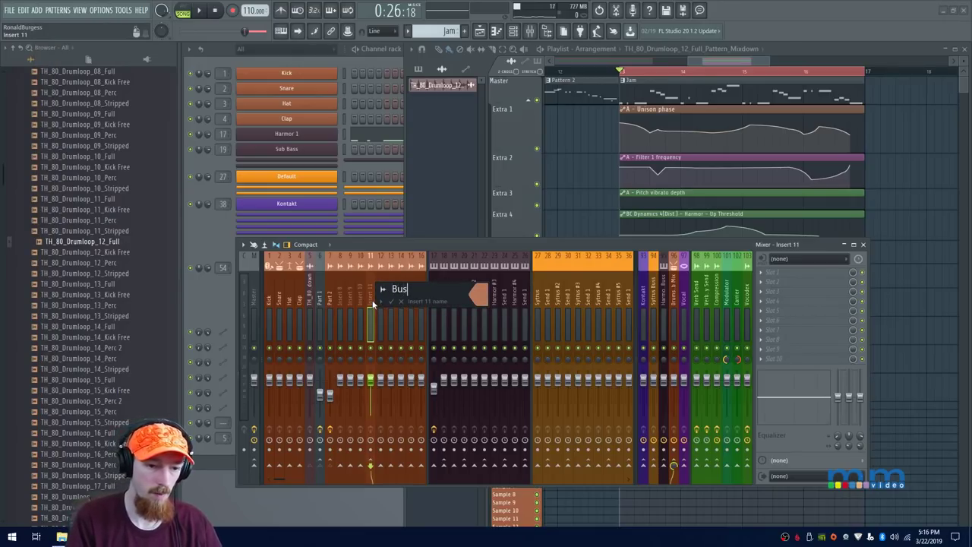
key(Return)
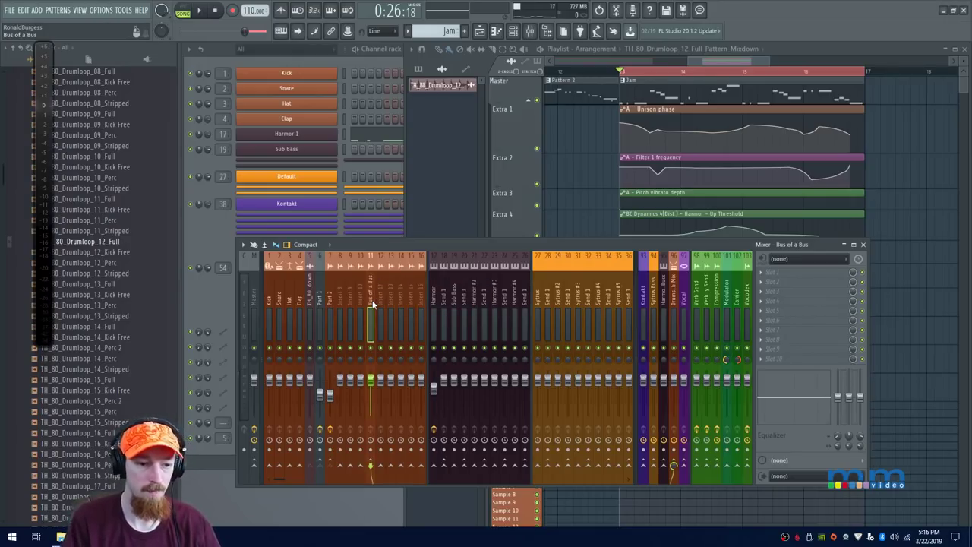
key(F8)
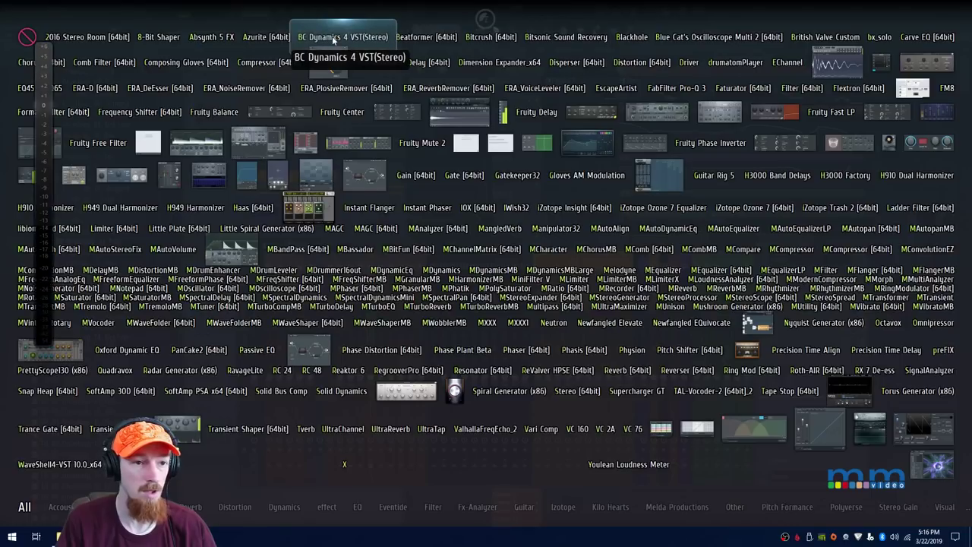
drag(382, 225, 384, 221)
drag(413, 119, 494, 178)
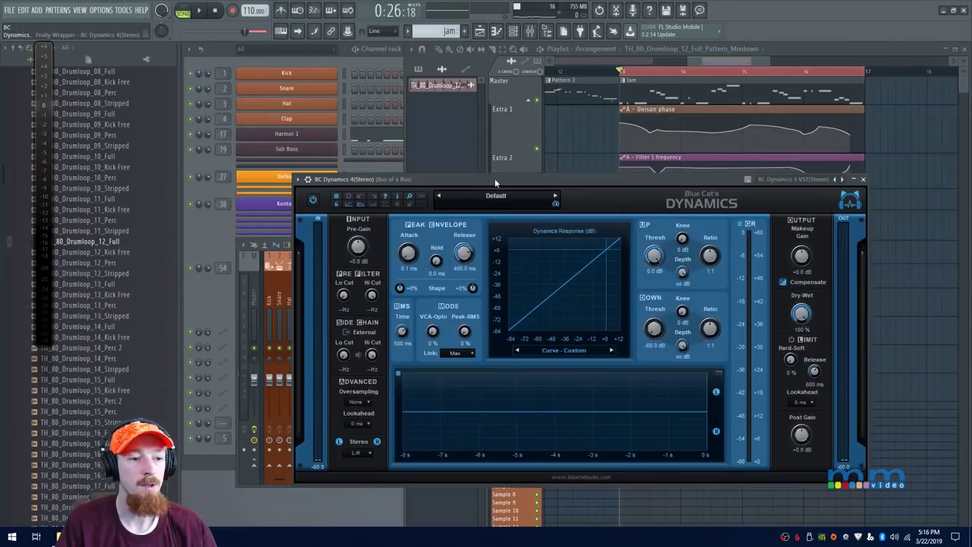
Play the mix while lowering the bus plugin's Pre Filter Hi Cut to about 5.84 kHz
key(space)
drag(371, 296, 372, 323)
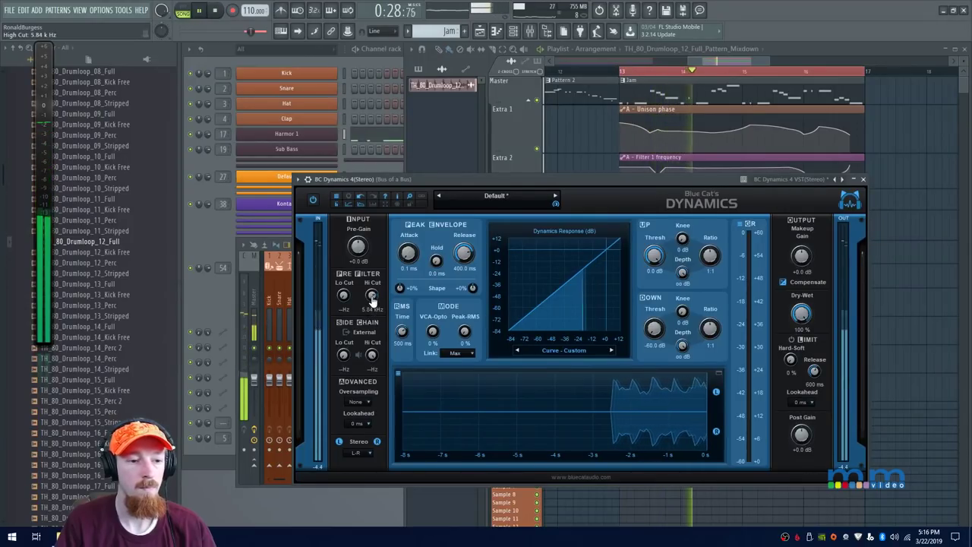
key(space)
Browse the bus plugin's parameters, move the peak meter clear of the list and create an automation clip for High Cut
click(300, 179)
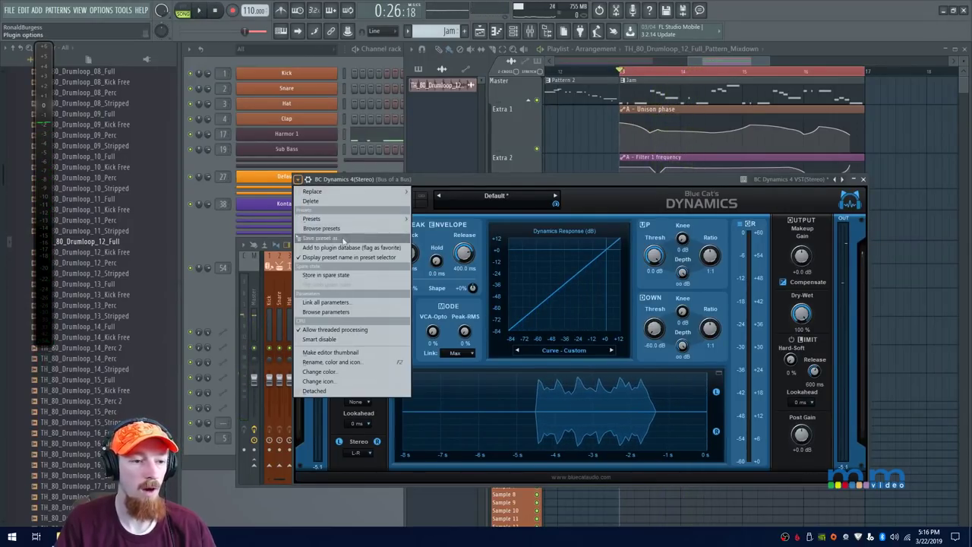
click(366, 314)
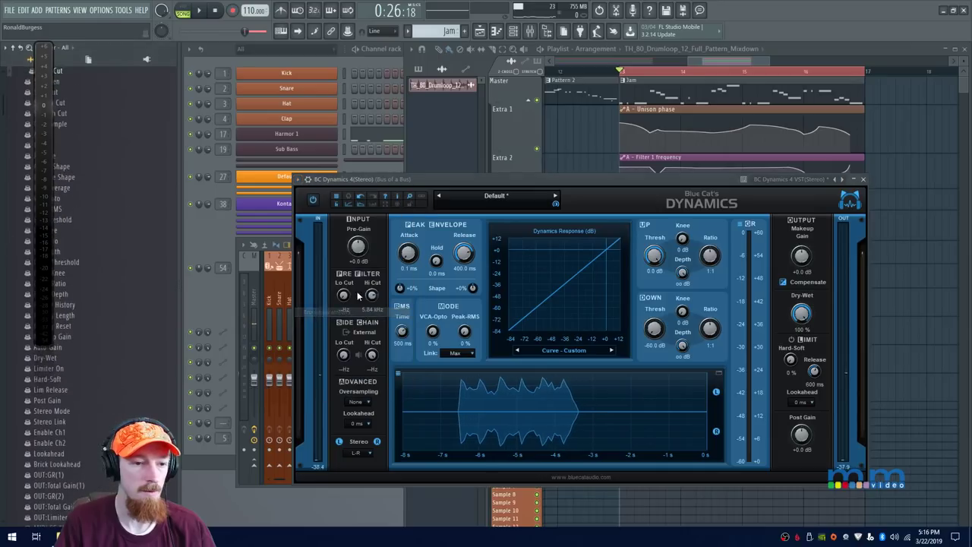
drag(45, 212, 208, 221)
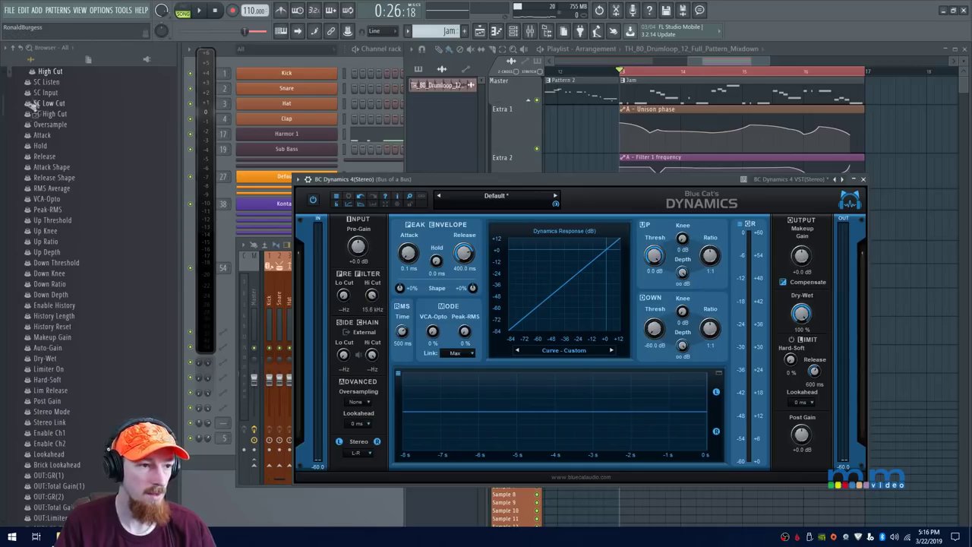
right_click(53, 74)
click(74, 113)
Enlarge the Extra 8 track, drop the High Cut clip's start point to the minimum and add a high point shortly after bar 14
click(704, 61)
scroll(595, 251, down, 2)
drag(512, 286, 512, 389)
scroll(656, 305, up, 1)
key(space)
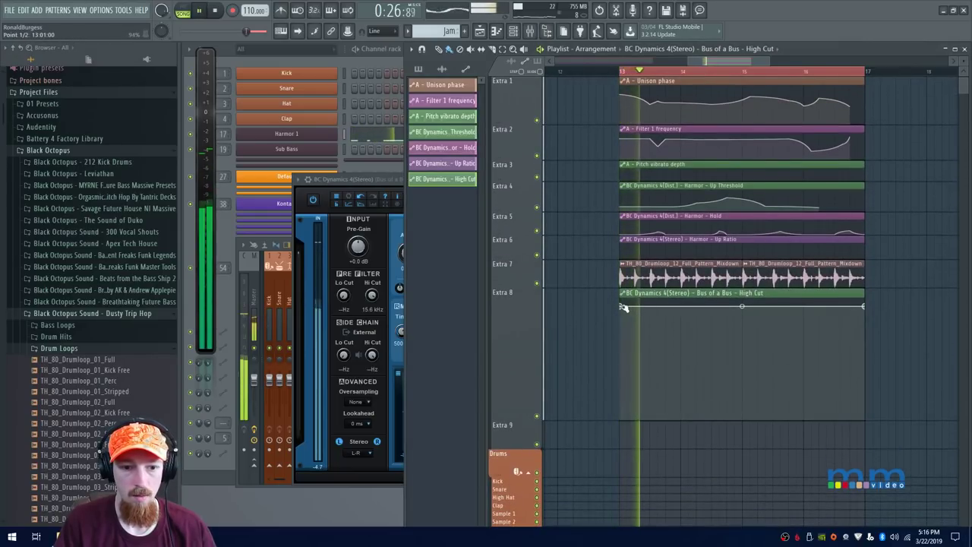
drag(623, 307, 621, 325)
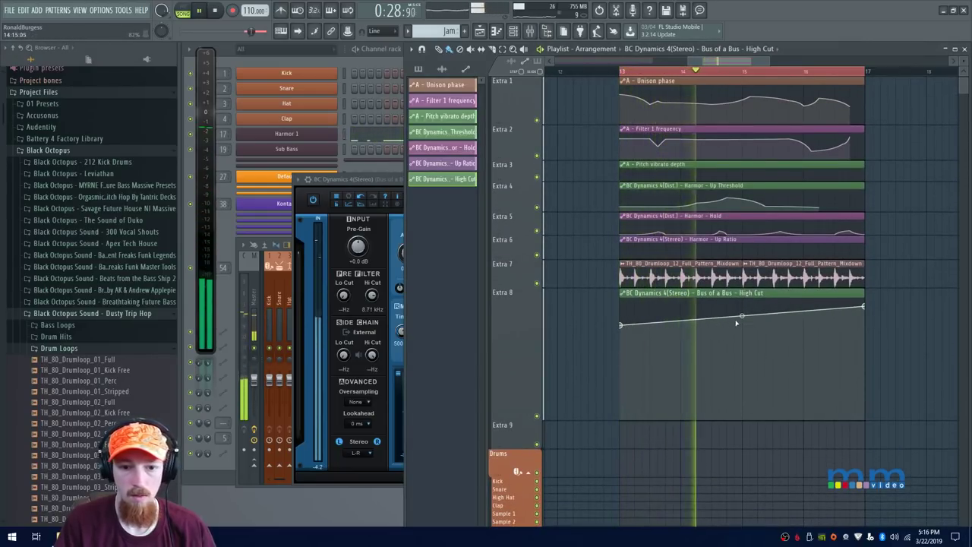
right_click(701, 319)
key(space)
drag(620, 325, 618, 416)
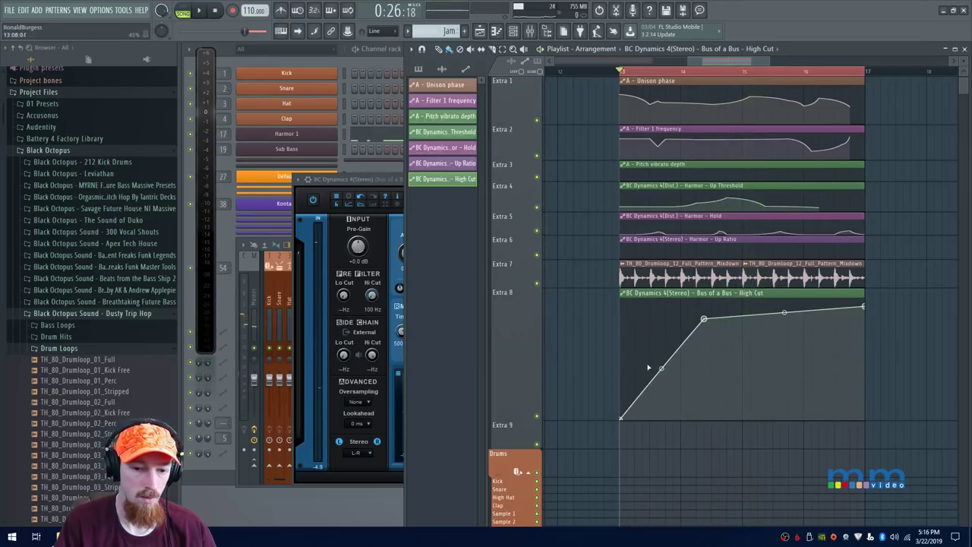
Add near-minimum points to the High Cut curve between bars 13 and 14 and audition the filtered opening
right_click(650, 363)
key(space)
key(space)
right_click(680, 413)
key(space)
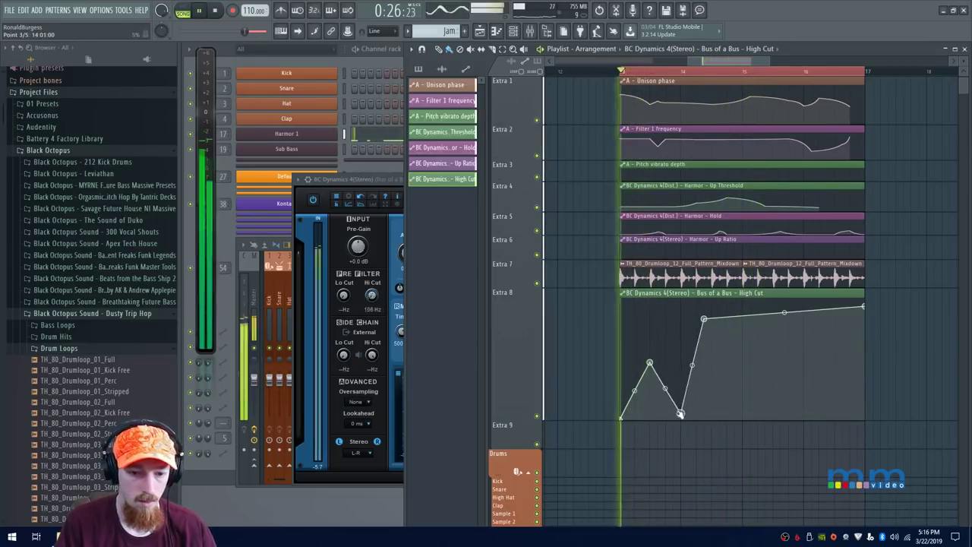
drag(649, 363, 627, 410)
key(space)
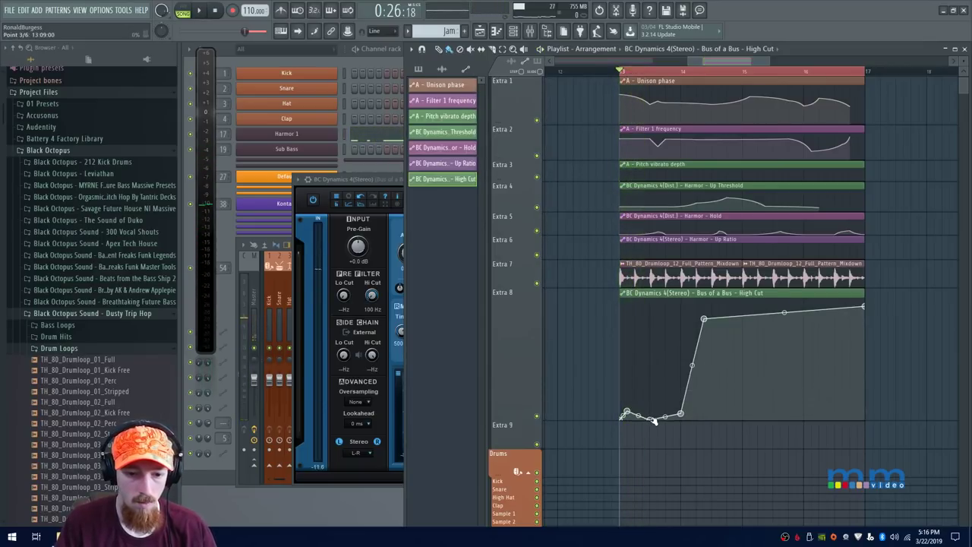
While auditioning, add low High Cut points after bar 14 and pull the high point down to the minimum just past bar 15
scroll(653, 386, up, 4)
drag(694, 357, 669, 336)
scroll(600, 363, down, 2)
scroll(669, 335, down, 1)
key(space)
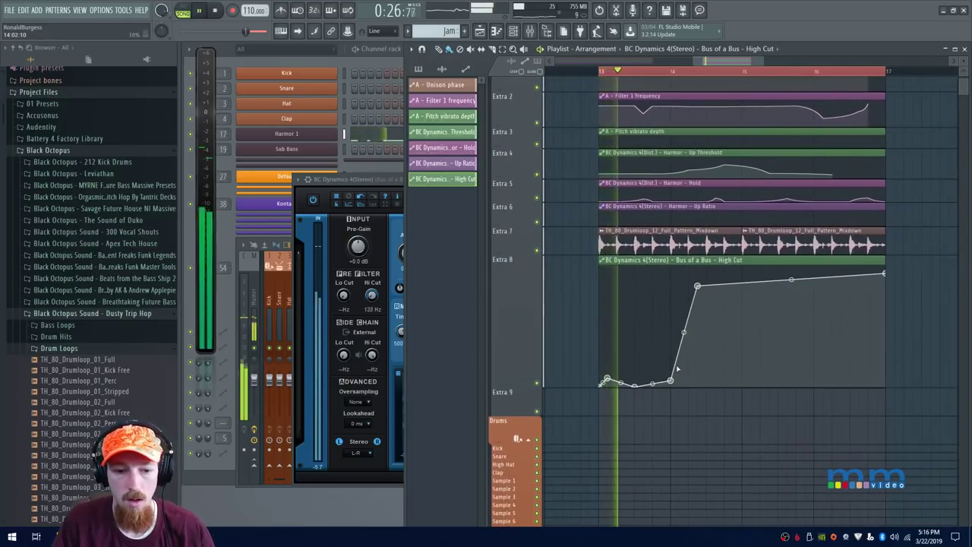
key(space)
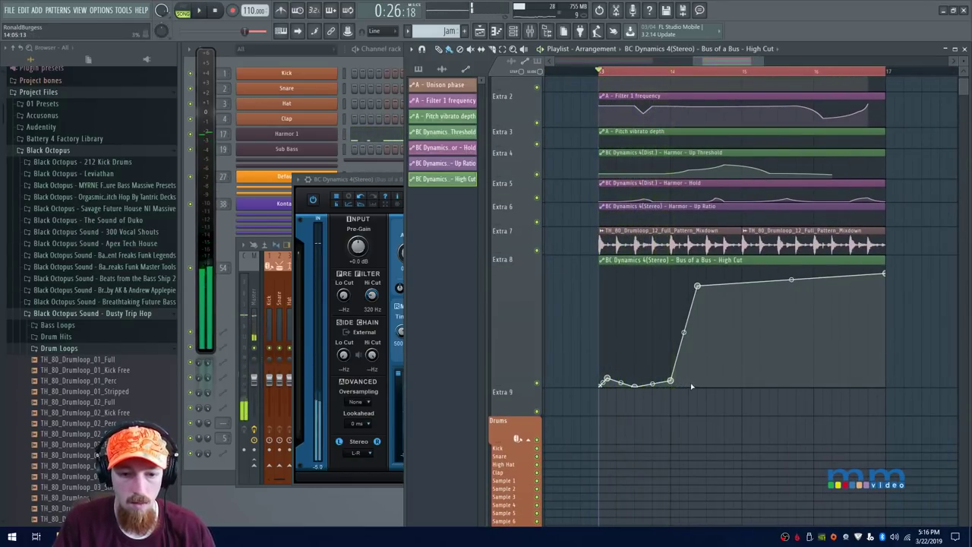
right_click(692, 387)
key(space)
drag(693, 389, 686, 387)
key(space)
drag(698, 286, 761, 388)
key(space)
Add a mid-height High Cut peak at about bar 15 and a smaller bump before bar 16, and replay the section
right_click(742, 329)
right_click(762, 380)
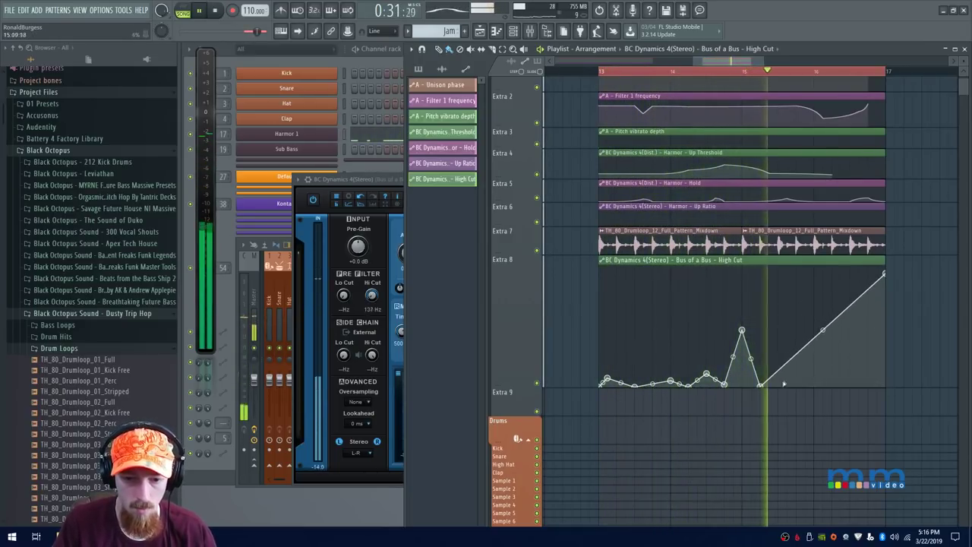
right_click(796, 369)
right_click(814, 379)
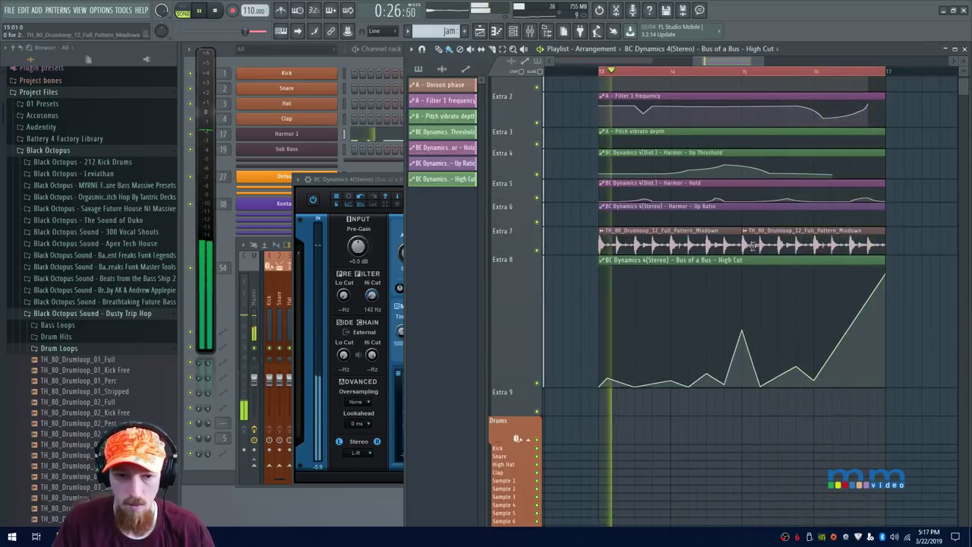
scroll(773, 274, up, 2)
scroll(760, 228, down, 3)
key(space)
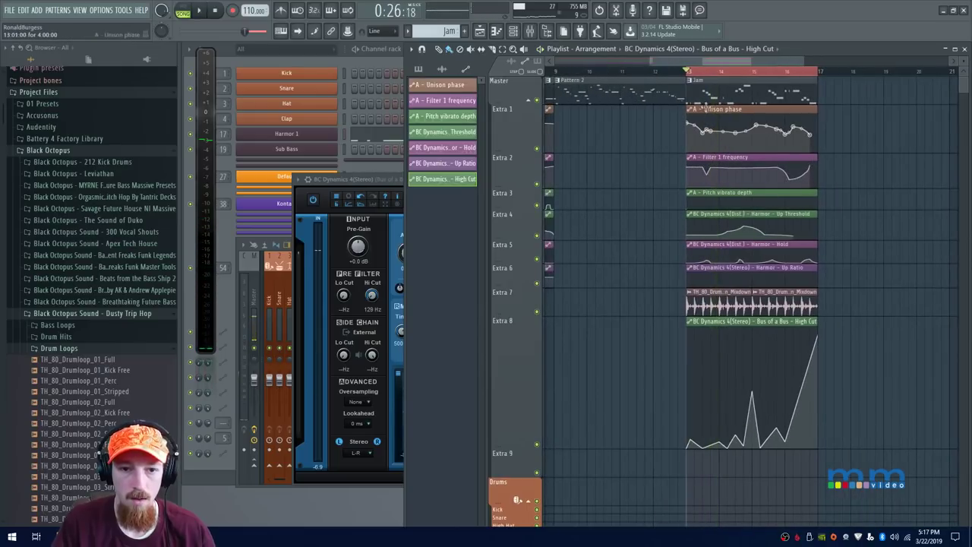
Duplicate the Jam section's clips from bar 13 to bar 17 and extend the High Cut clip with a high point at bar 18
drag(702, 87, 785, 281)
click(718, 296)
drag(706, 308, 934, 322)
key(ctrl+d)
click(851, 338)
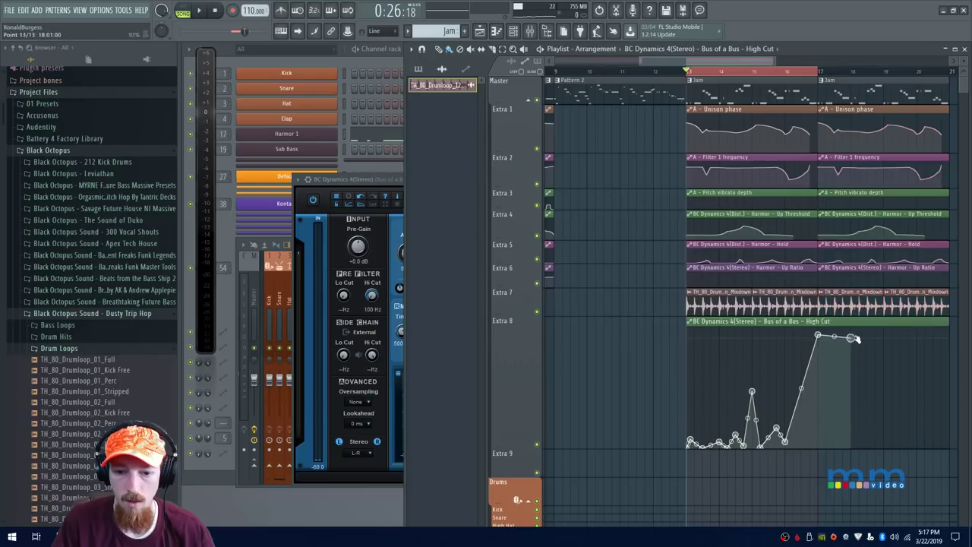
Clear the playlist's time selection over bars 13 to 17 and select the High Cut automation clip
click(693, 76)
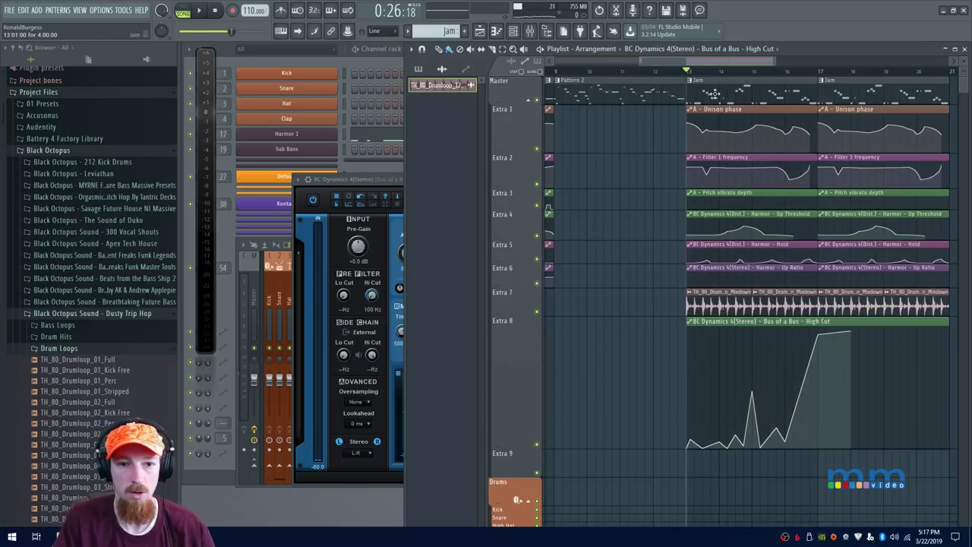
drag(714, 93, 725, 119)
ctrl+click(755, 363)
drag(760, 334, 666, 313)
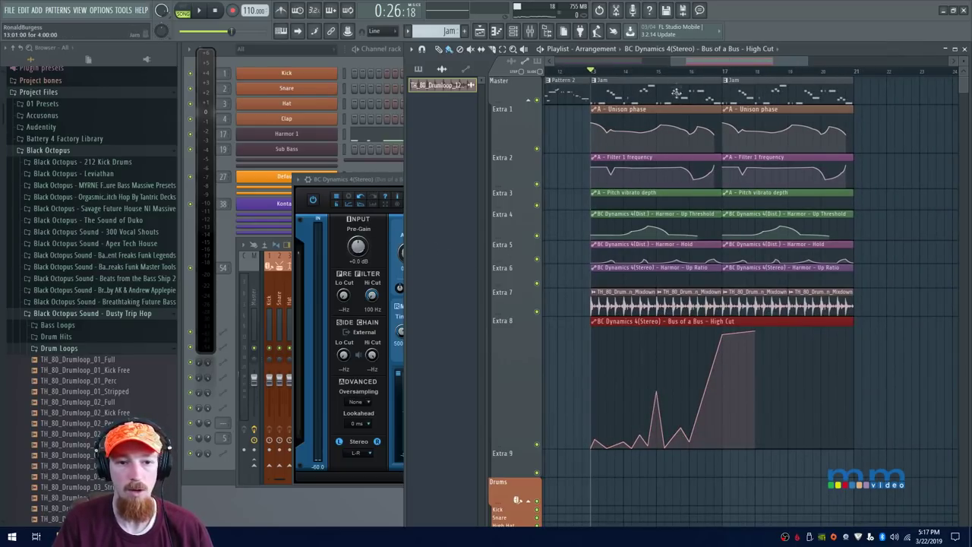
Save the project as MM Beat Blue Cat Dynamics BEAT beat.flp in the Projects folder
key(ctrl+s)
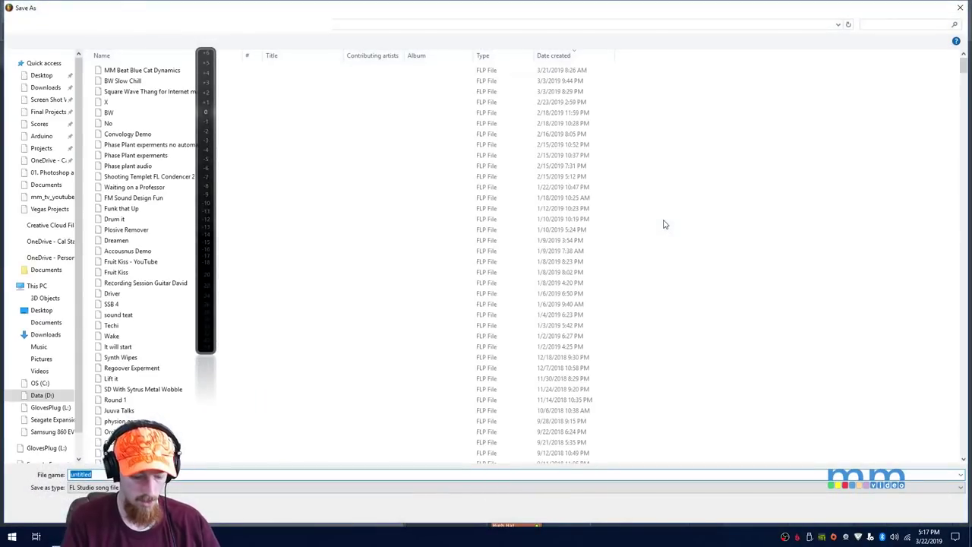
text(MM )
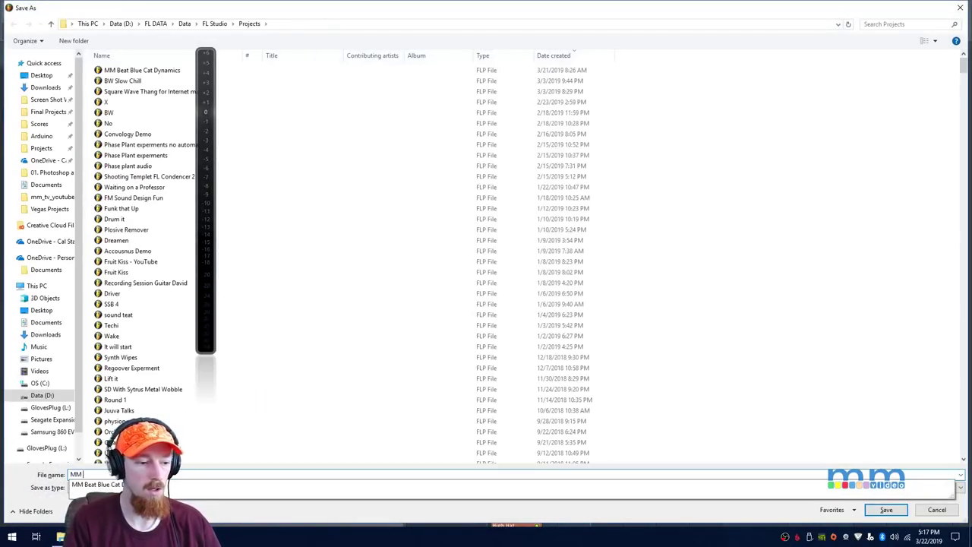
text(B)
key(Down)
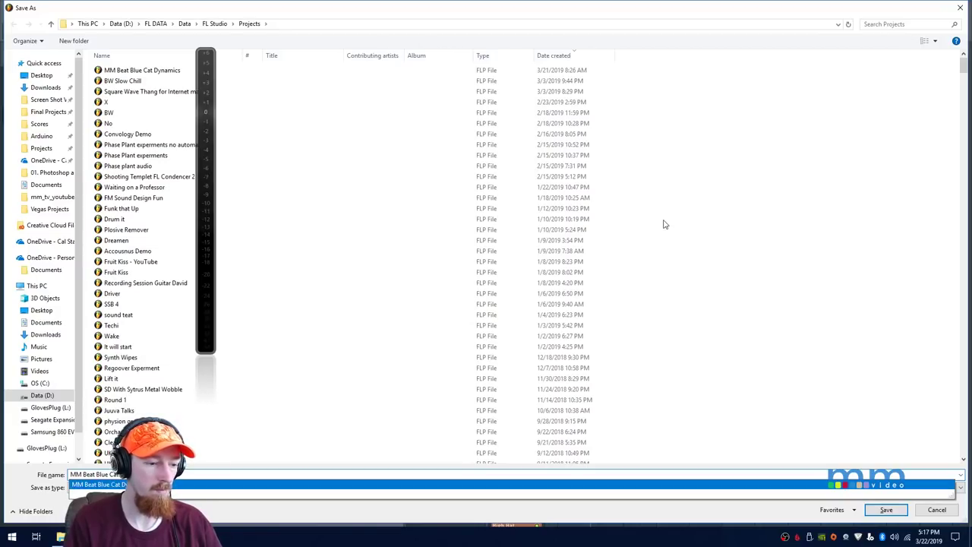
key(Return)
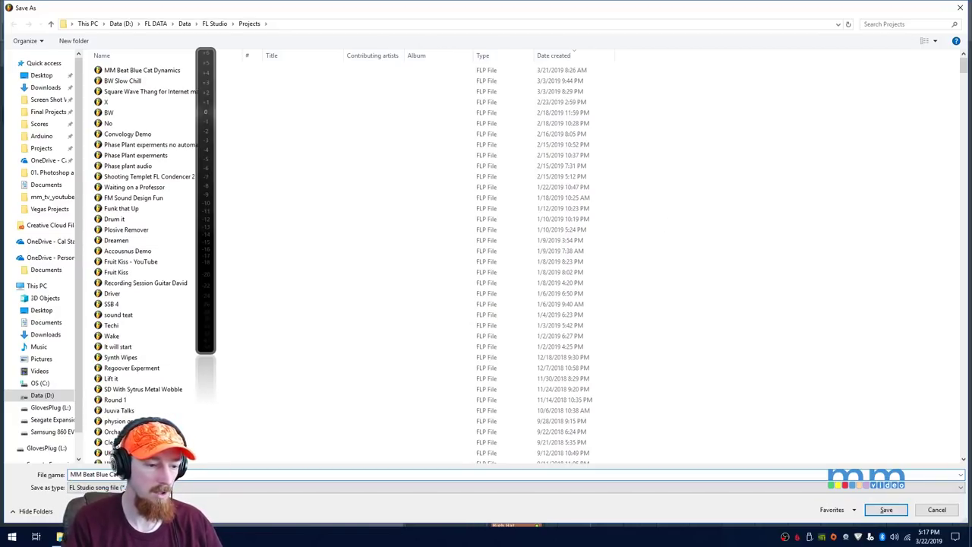
key(Return)
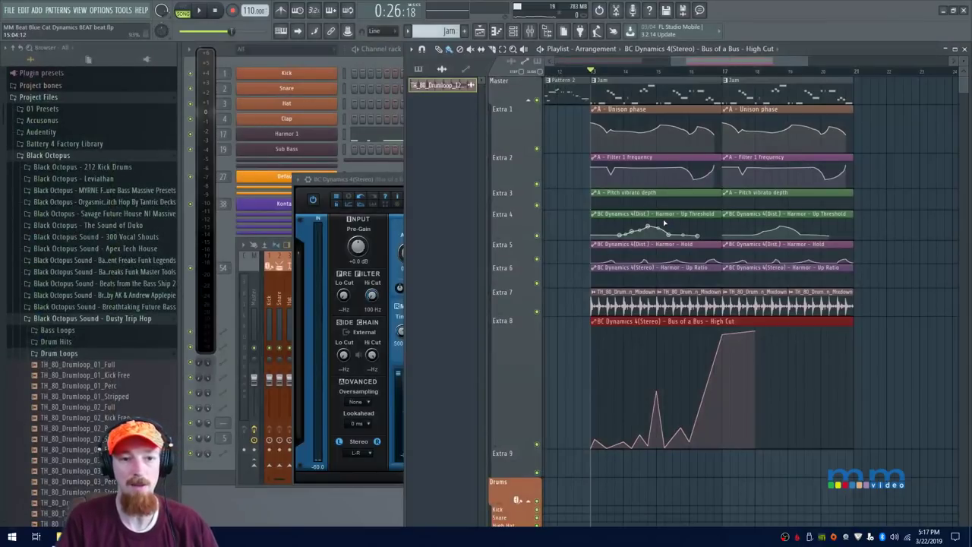
Play the arrangement from about bar 16 to check the High Cut sweep opening into the repeated section
scroll(714, 69, left, 2)
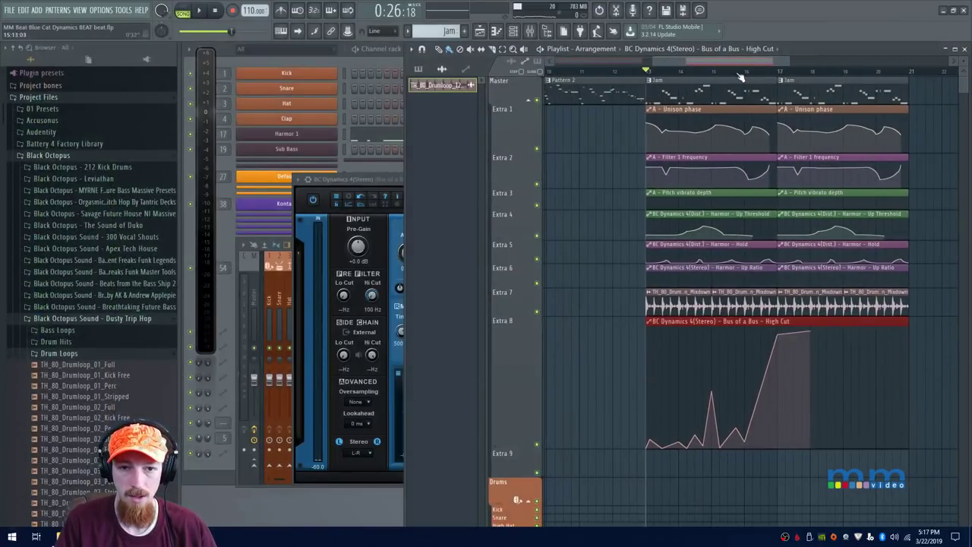
click(741, 74)
key(space)
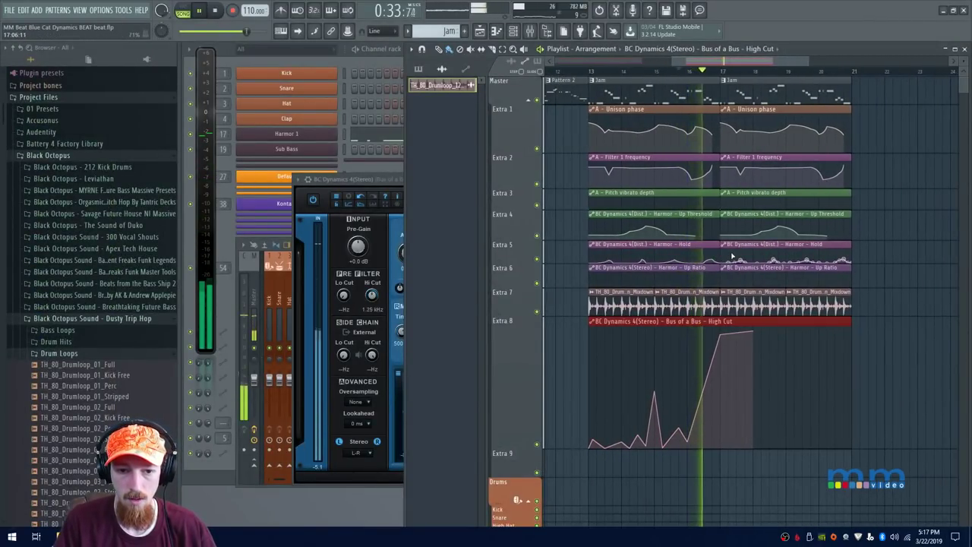
drag(731, 63, 718, 62)
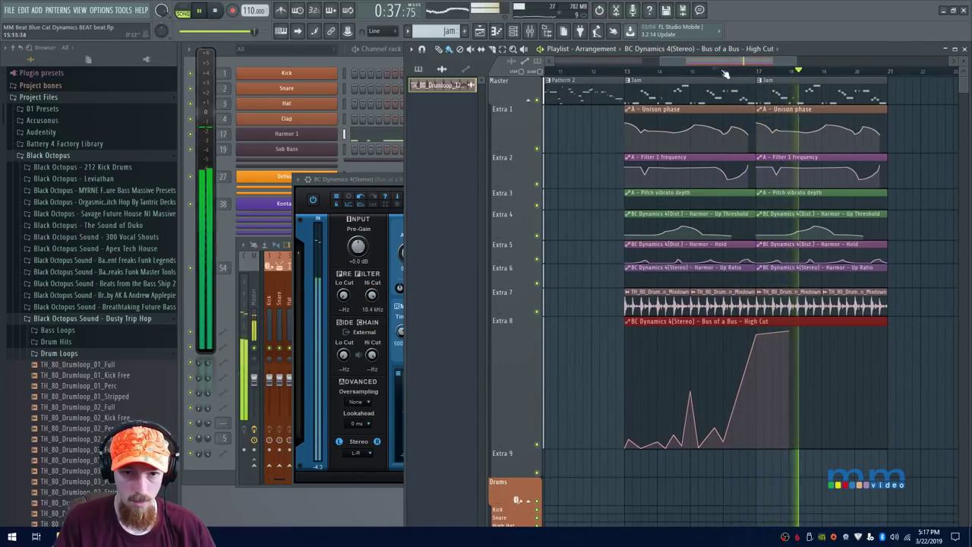
Repeat the clips of bars 13 to 21 from bar 21 and play the arrangement from bar 13 to check the transition
key(space)
click(594, 75)
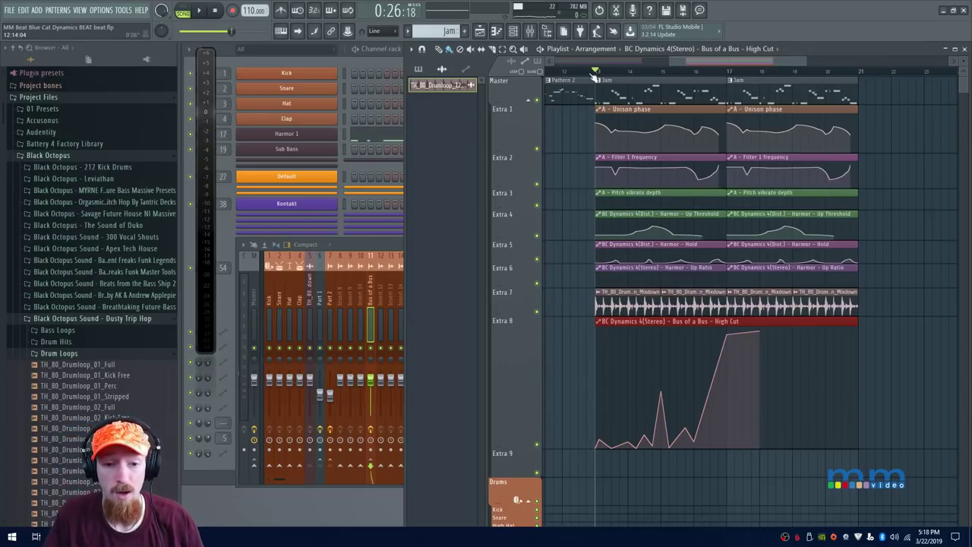
drag(635, 216, 682, 298)
key(space)
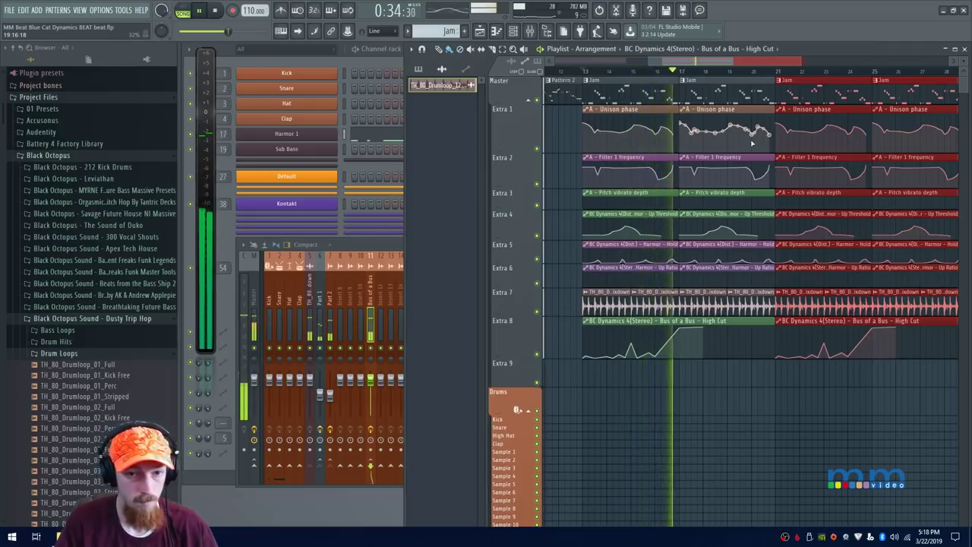
scroll(742, 167, up, 1)
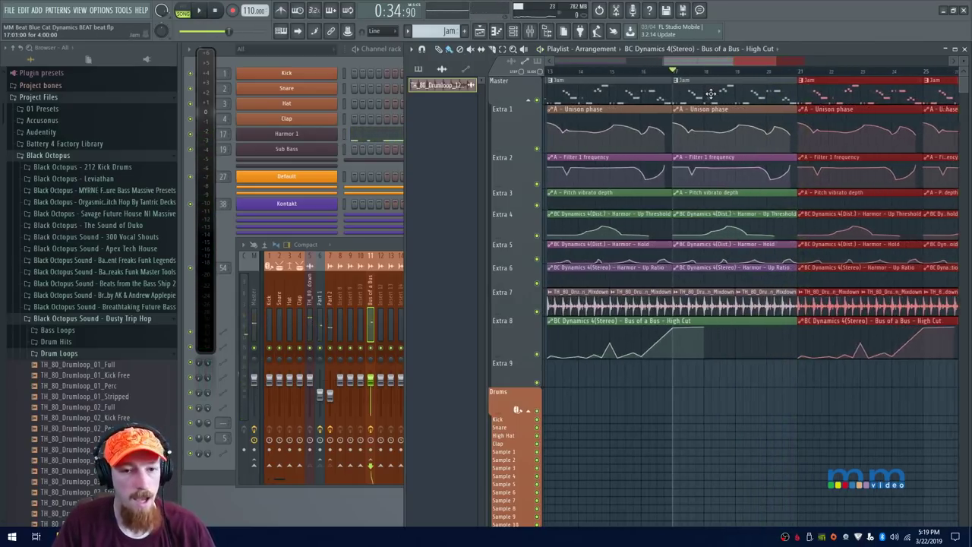
scroll(711, 94, up, 1)
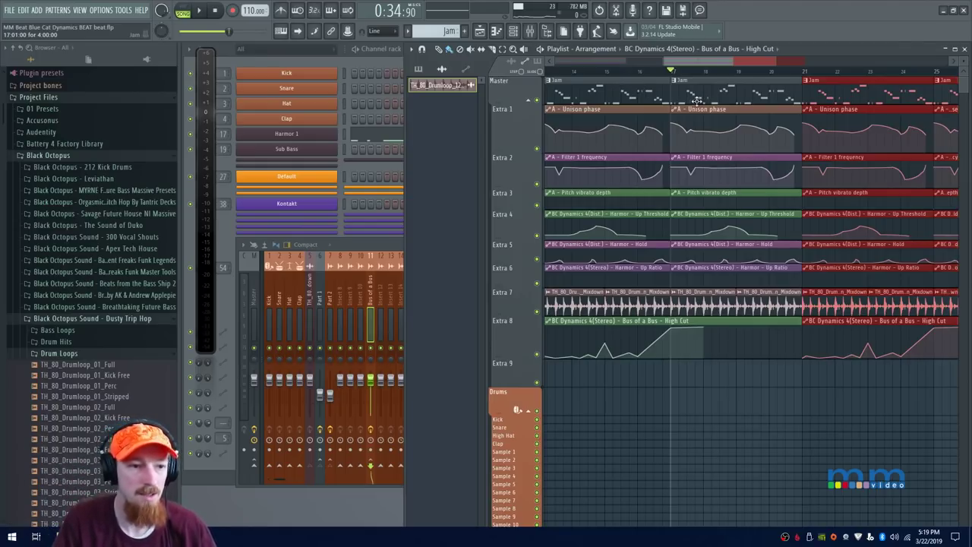
Create an automation clip for Harmor 1's Pluck time over bars 1 to 21 in the playlist
click(316, 137)
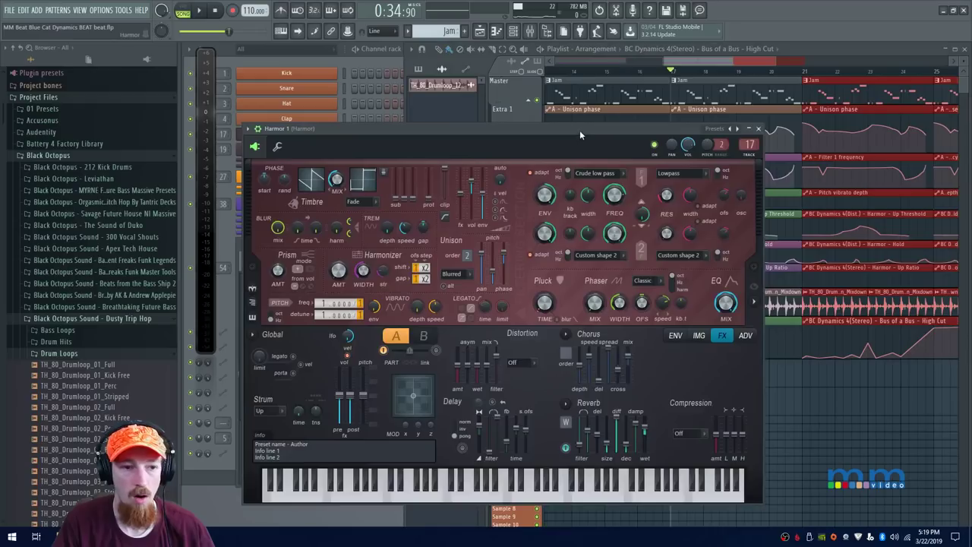
drag(579, 130, 646, 142)
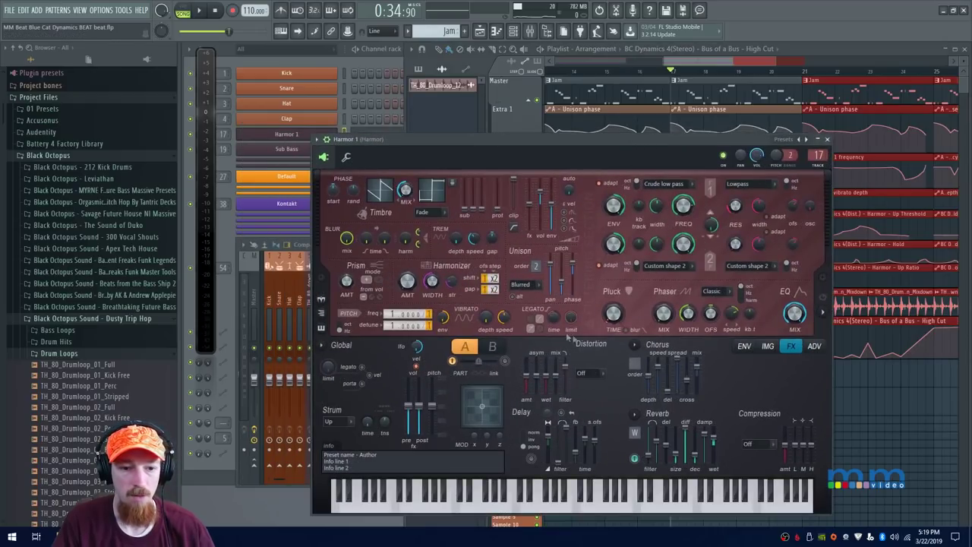
drag(718, 64, 266, 89)
scroll(710, 86, down, 5)
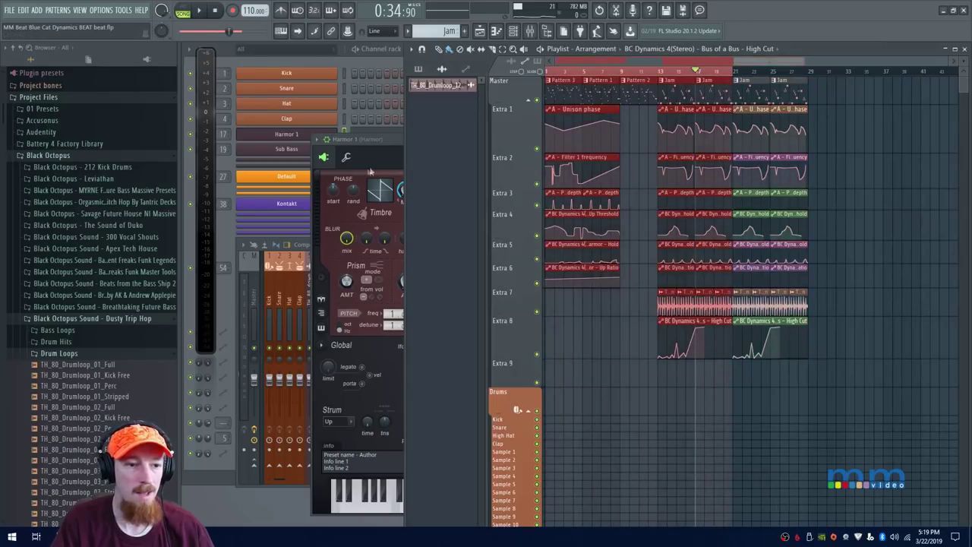
click(368, 173)
right_click(610, 314)
click(655, 407)
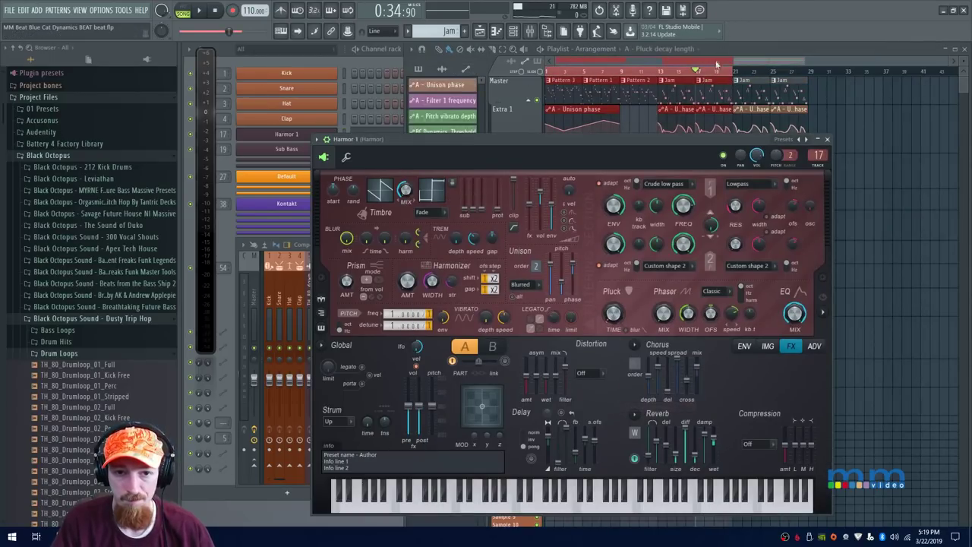
click(714, 61)
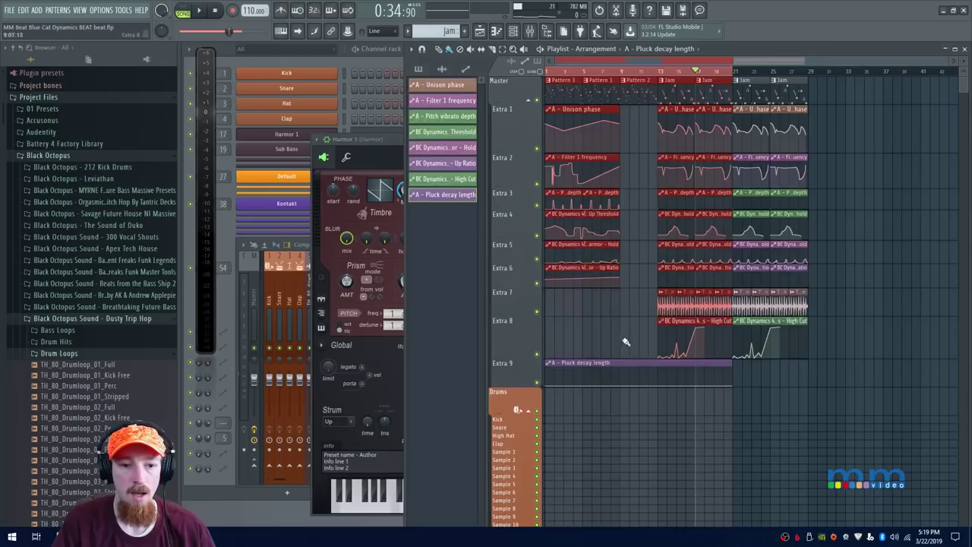
Enlarge the Pluck decay length clip's track, add points at bars 17 and 19, raise the latter, curve its fall and listen
scroll(704, 424, up, 3)
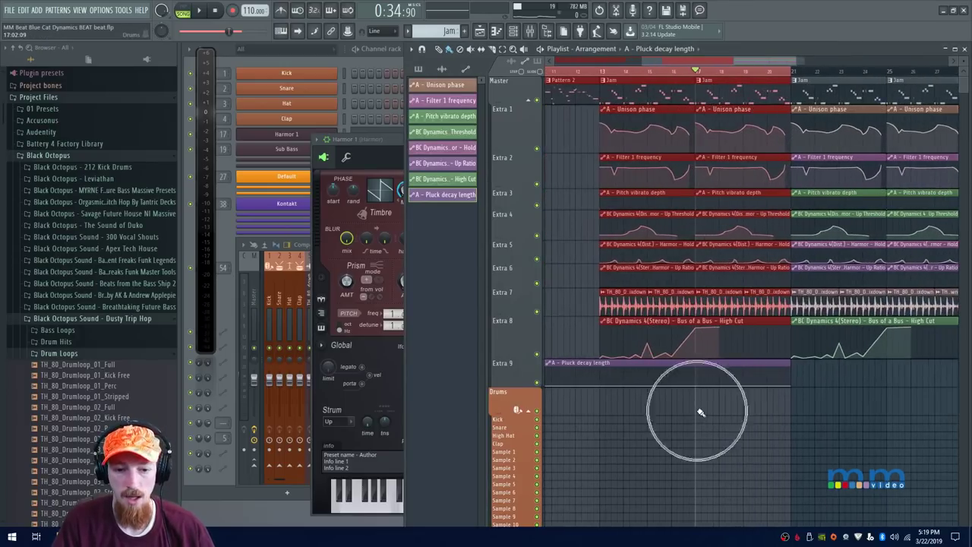
scroll(700, 408, up, 2)
drag(506, 385, 598, 527)
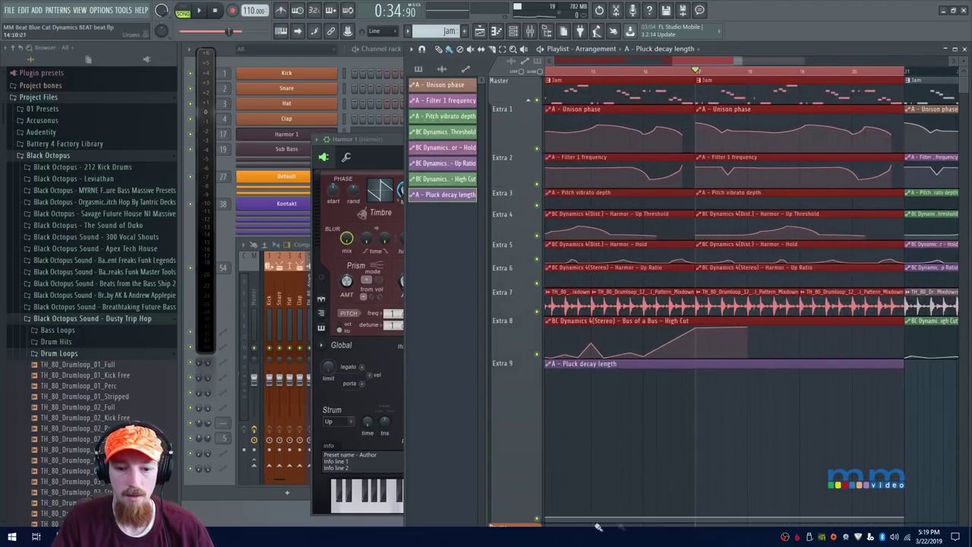
right_click(697, 518)
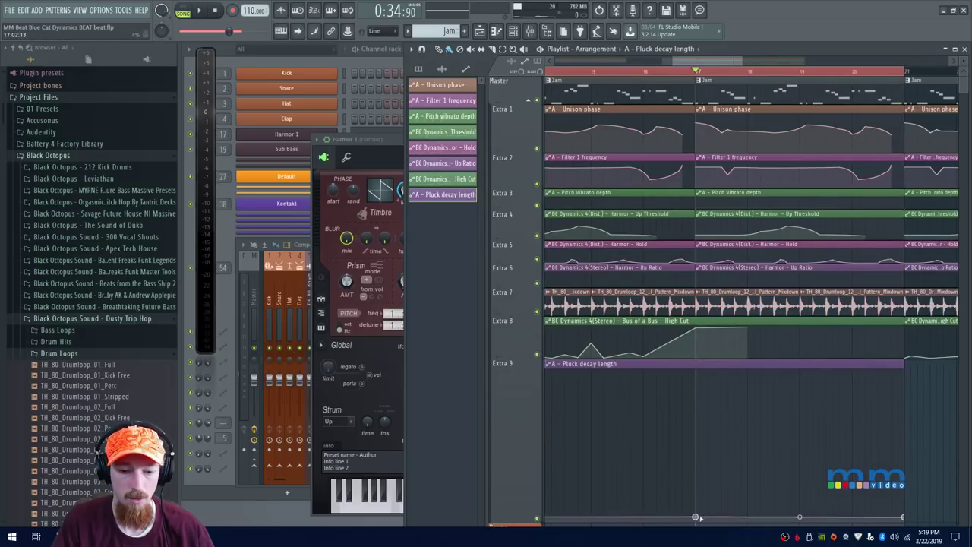
drag(799, 516, 799, 452)
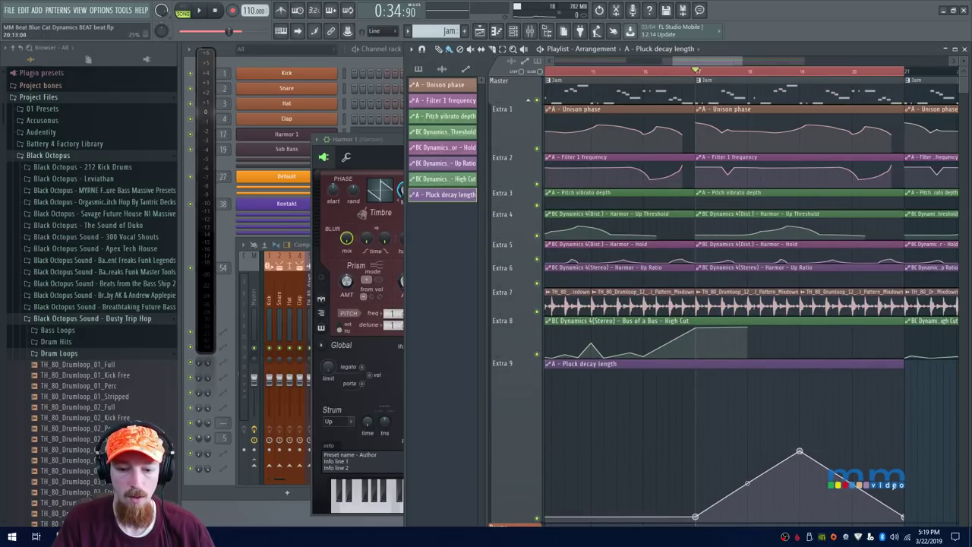
drag(848, 486, 850, 464)
key(space)
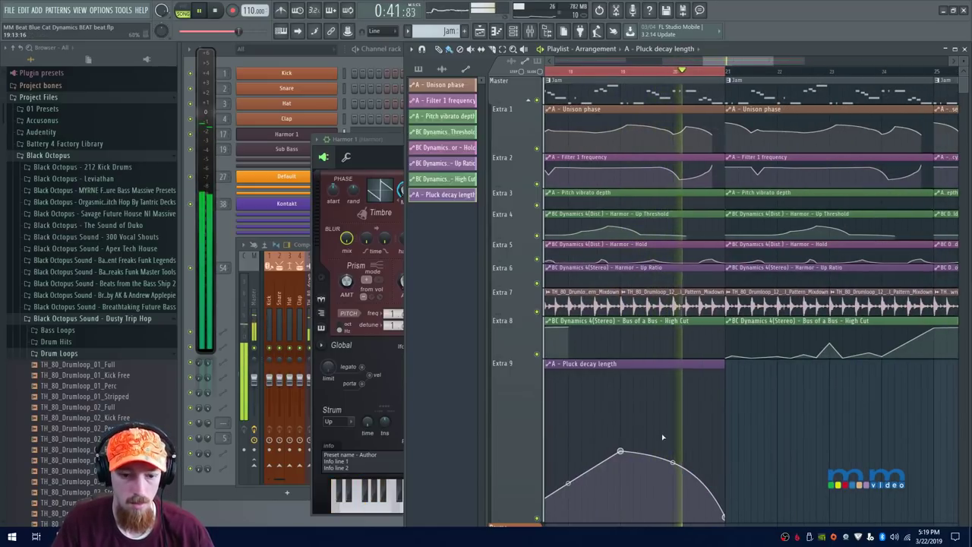
key(space)
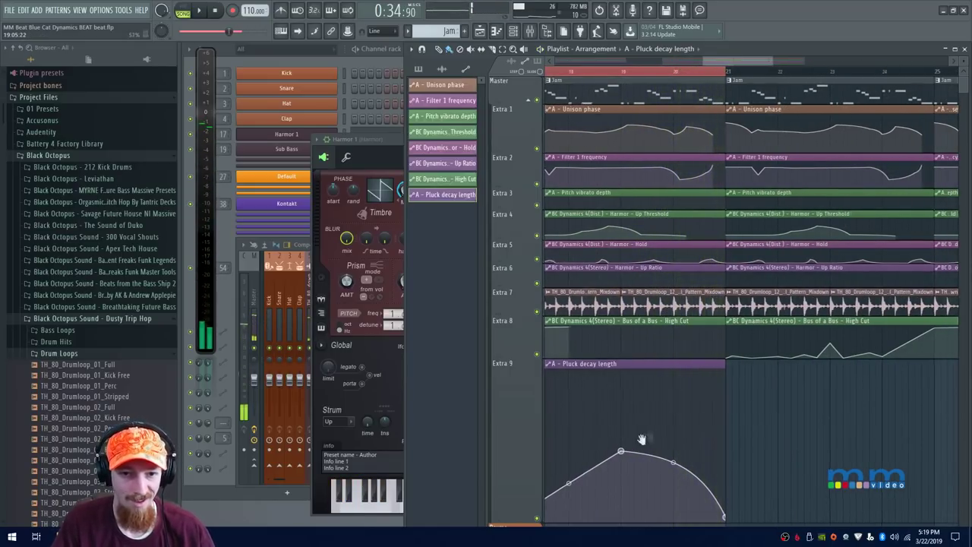
Set a playback loop over bars 13 to 17, listen to it briefly and clear the clip selection
drag(642, 441, 756, 372)
scroll(744, 395, up, 1)
drag(619, 76, 826, 99)
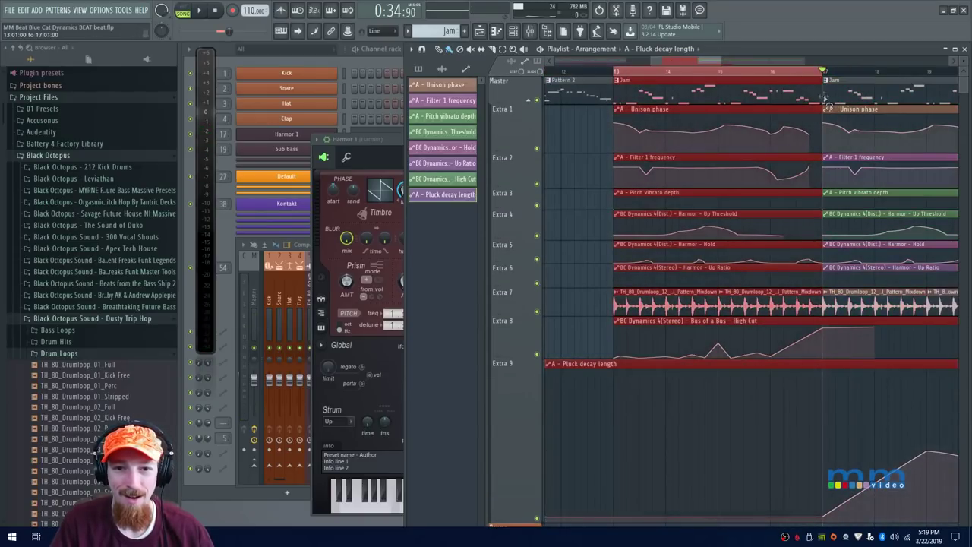
key(space)
scroll(648, 493, up, 3)
key(space)
key(ctrl+d)
Add a spike to the Pluck decay length clip, rising from 13:11:00 to a peak at 13:13:00 and falling by bar 14
right_click(612, 496)
drag(612, 499, 576, 518)
right_click(661, 517)
mouse_move(661, 518)
mouse_down()
mouse_move(675, 474)
mouse_move(661, 473)
mouse_move(646, 516)
mouse_up()
right_click(644, 483)
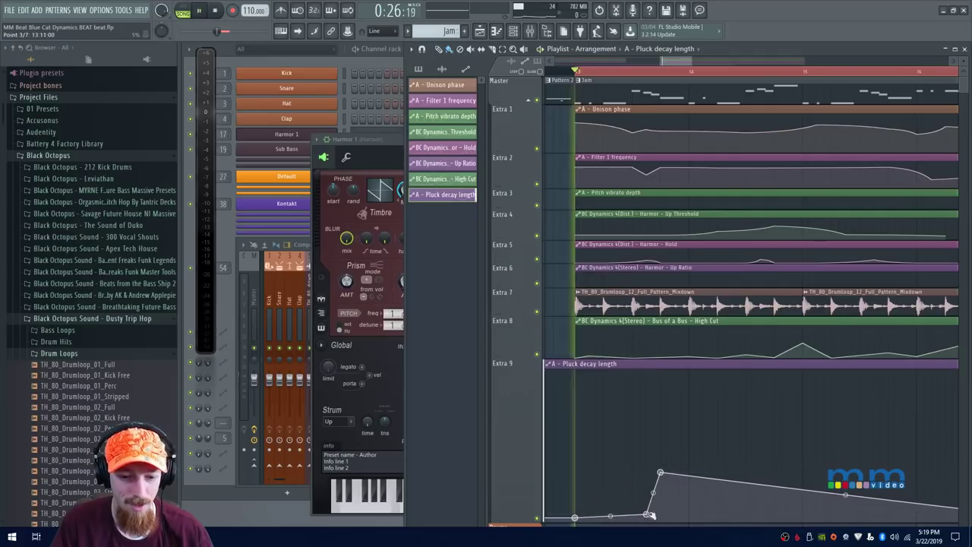
key(space)
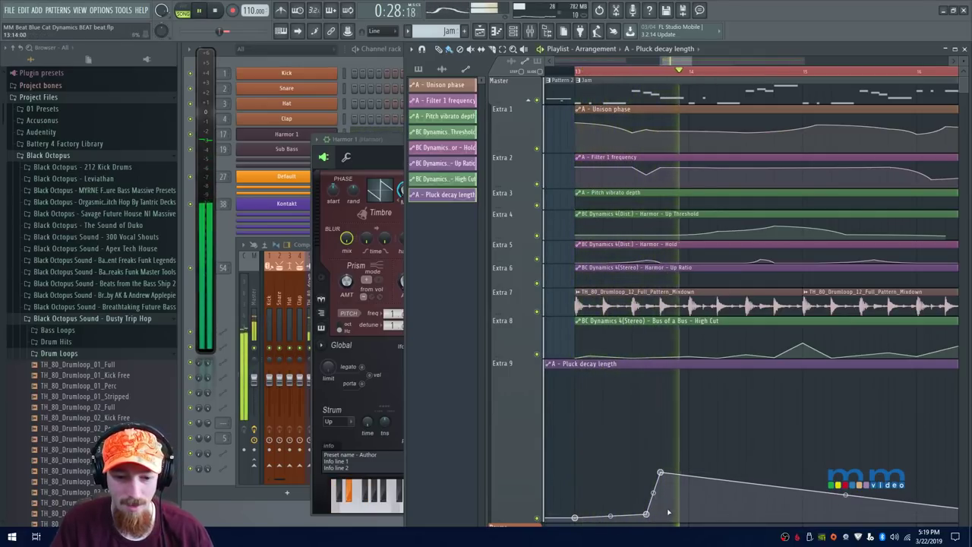
drag(660, 472, 661, 440)
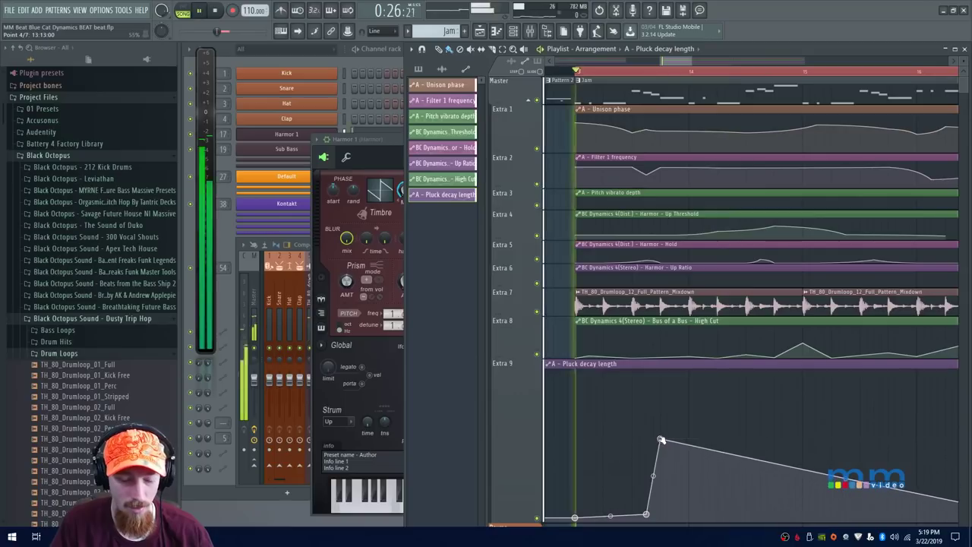
right_click(688, 518)
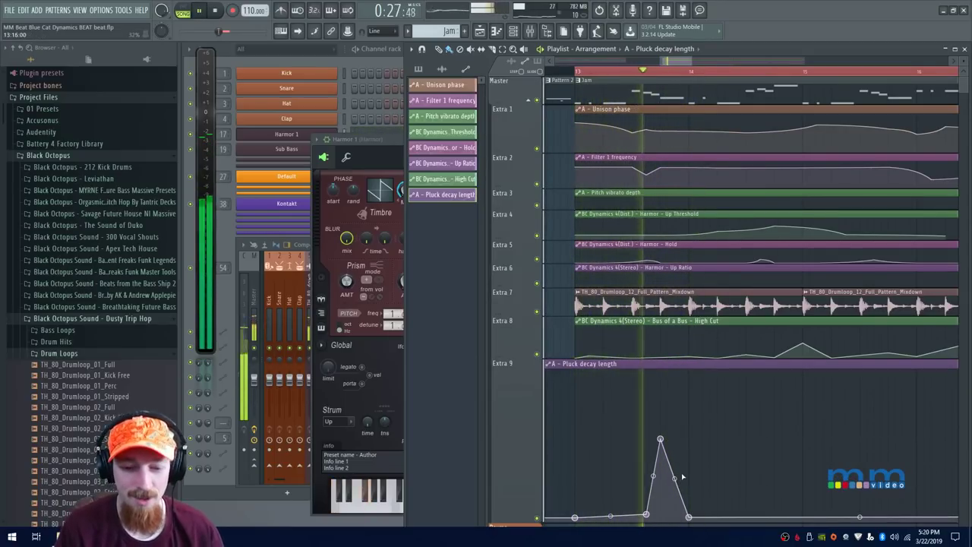
Add a second, narrow spike to the Pluck decay length automation with its peak at 14:03:00
scroll(683, 475, right, 3)
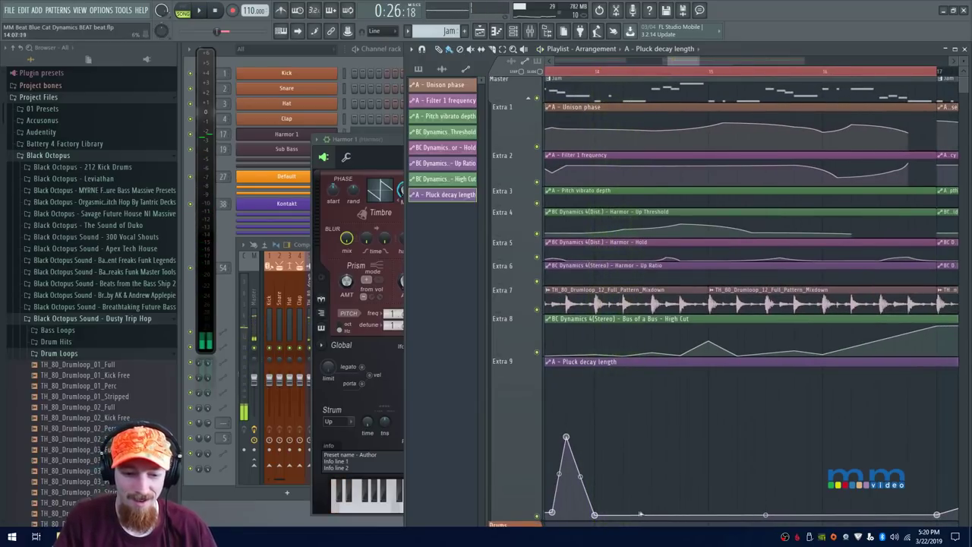
ctrl+click(607, 101)
scroll(612, 278, up, 5)
drag(613, 281, 675, 358)
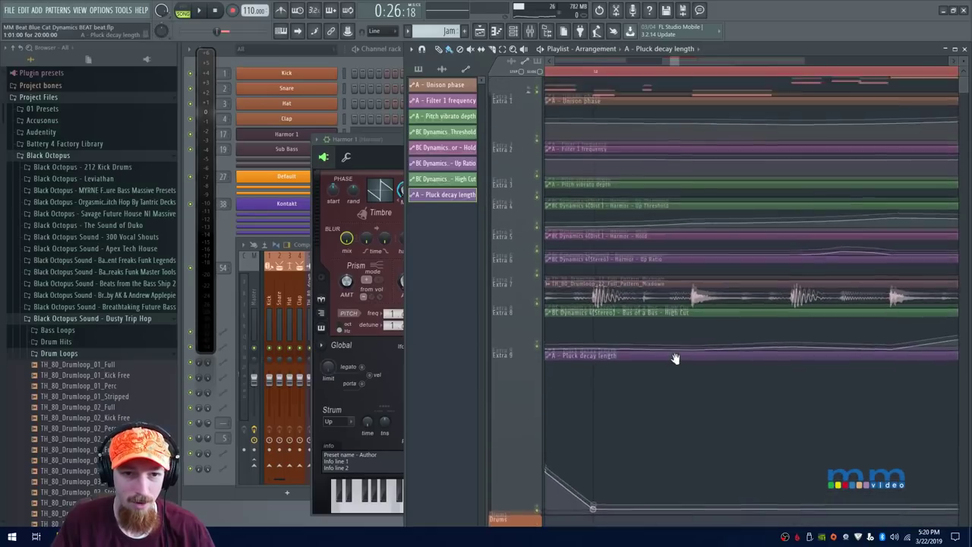
click(643, 505)
drag(644, 503, 645, 410)
right_click(635, 509)
drag(635, 508, 673, 513)
right_click(642, 515)
Lower the Pluck decay length peak at 14:03:00 to about half its height while auditioning playback from bar 14
key(space)
scroll(669, 392, down, 3)
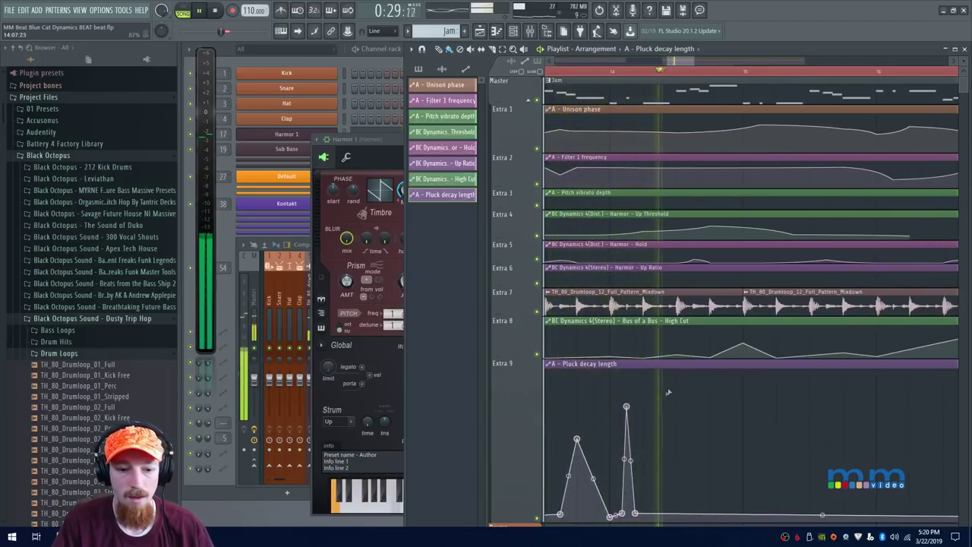
key(space)
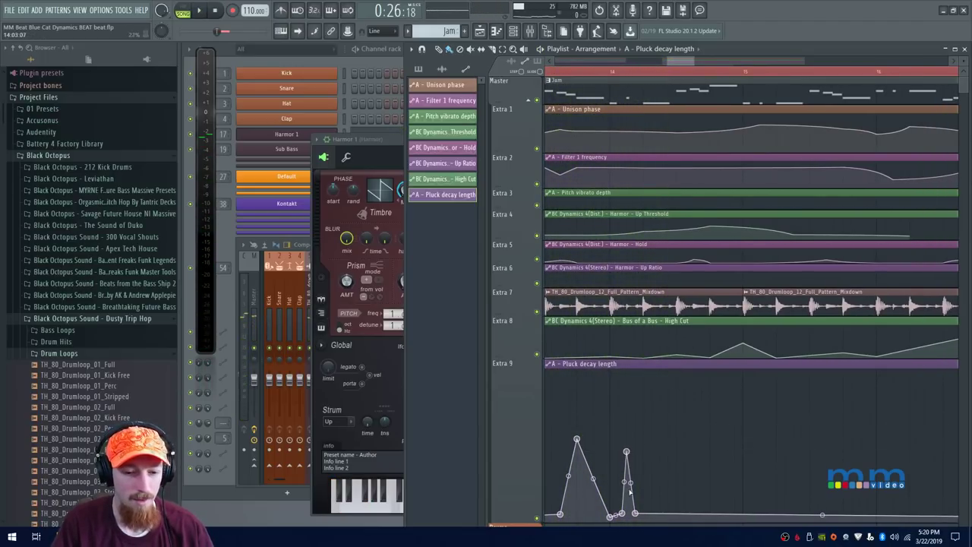
click(617, 75)
key(space)
key(space)
drag(627, 454, 629, 464)
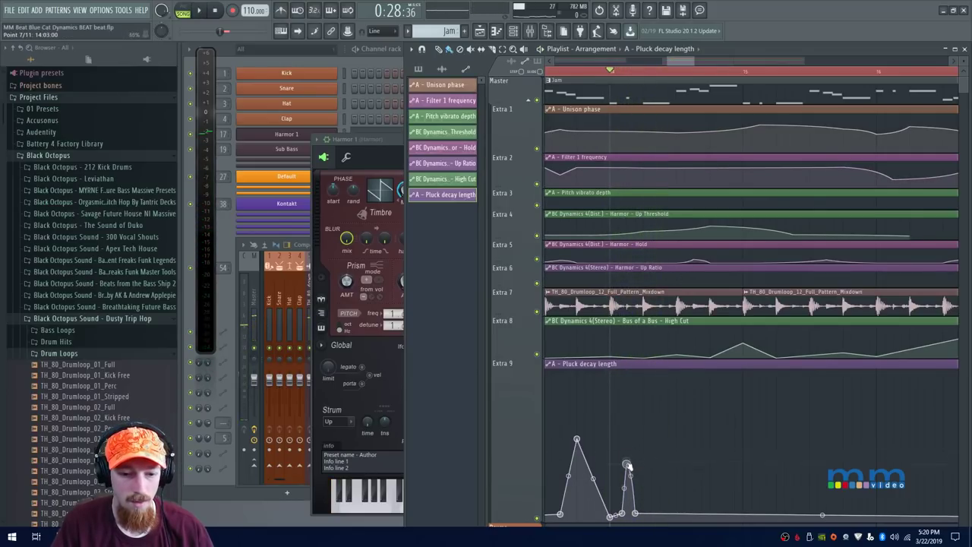
key(space)
key(space)
key(space)
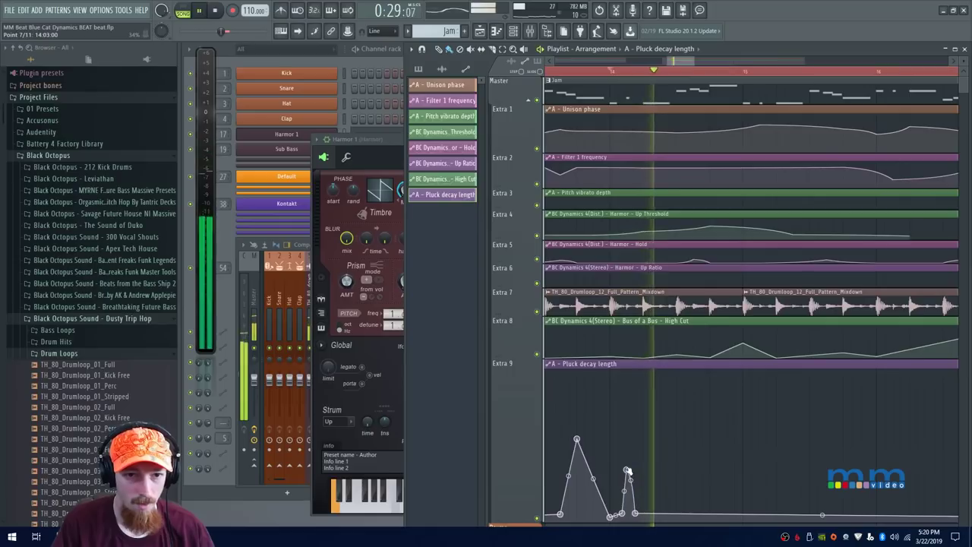
key(space)
Add a third, taller Pluck decay length spike with curved sides, peaking just before 14:07:00
scroll(653, 455, up, 3)
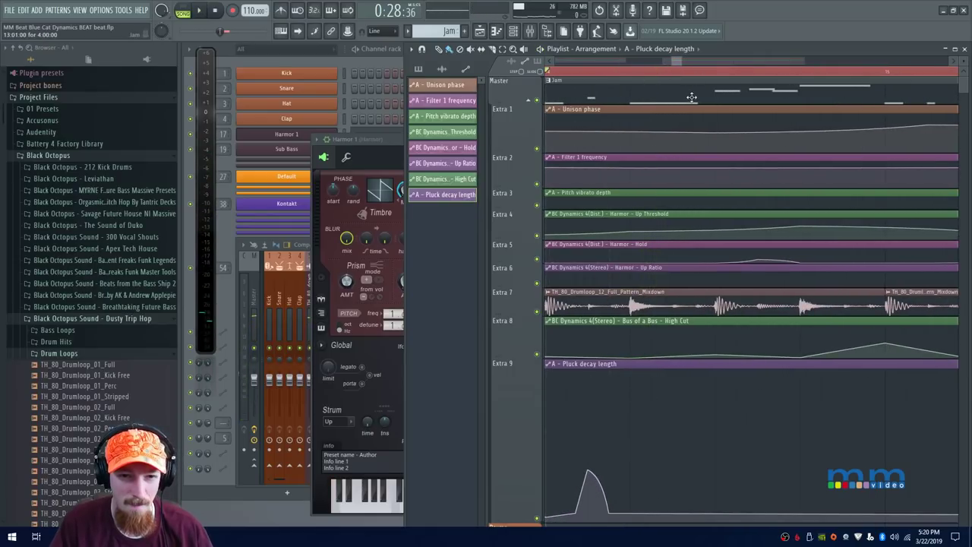
right_click(651, 515)
right_click(672, 512)
drag(673, 512, 672, 409)
click(695, 510)
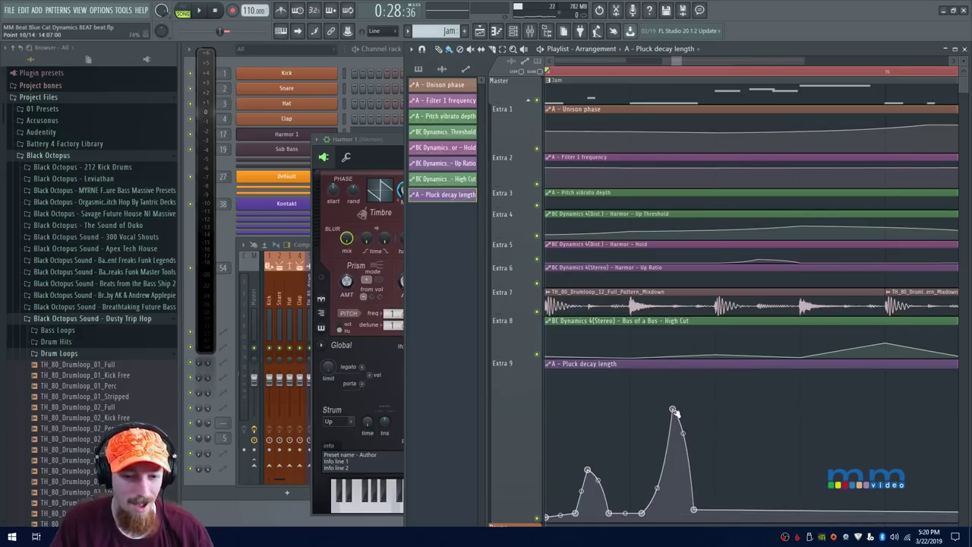
drag(673, 410, 671, 421)
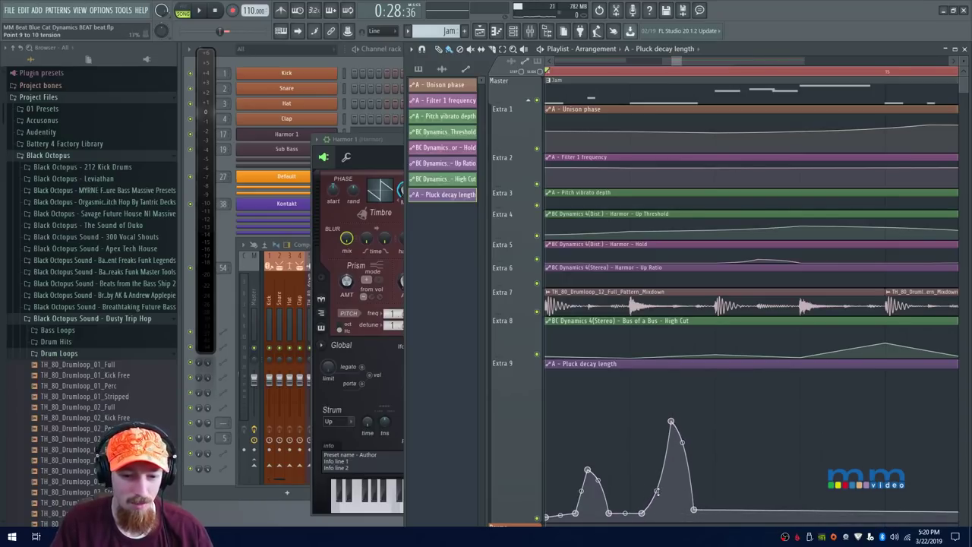
scroll(737, 80, down, 3)
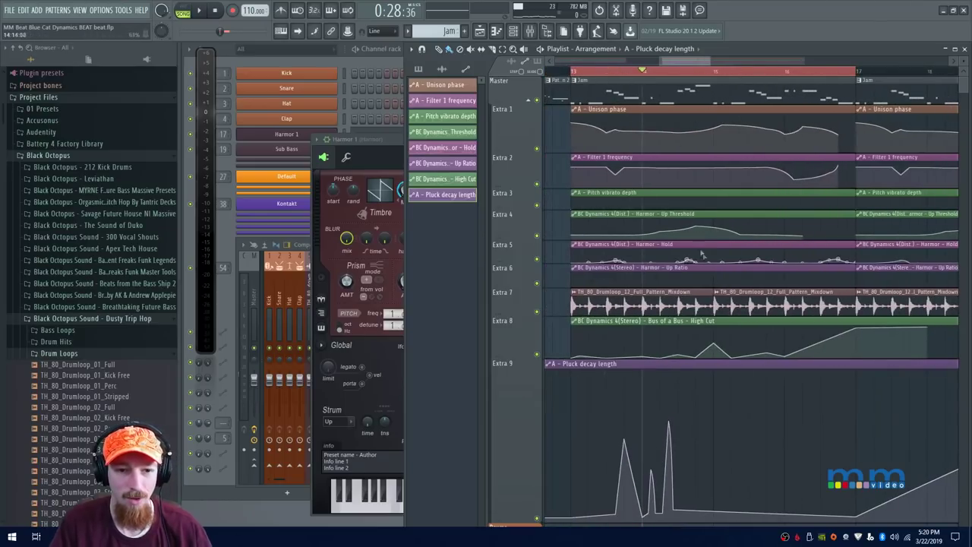
Raise the third Pluck decay length spike's peak at about 14:06:22 while auditioning playback from bar 14
key(space)
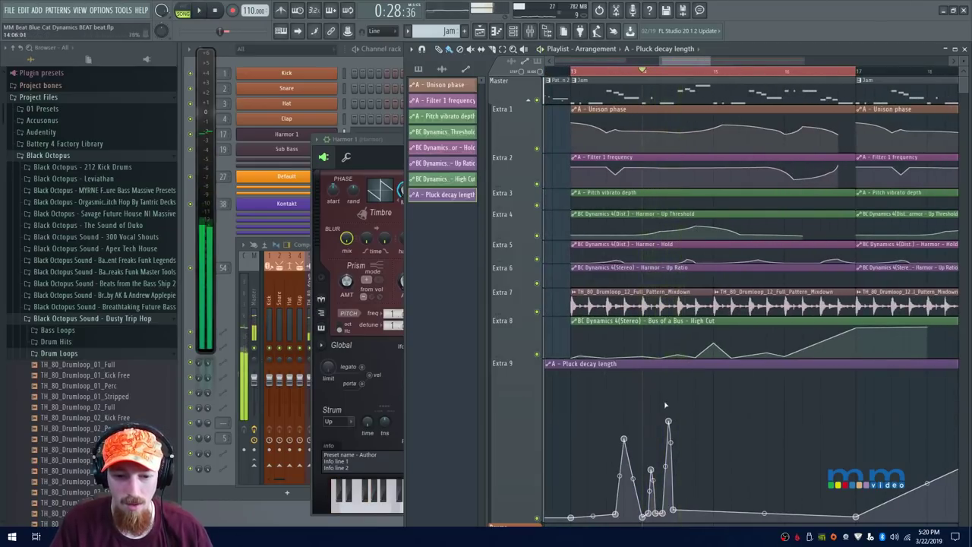
scroll(672, 425, up, 1)
scroll(673, 424, up, 3)
key(space)
drag(672, 423, 671, 398)
key(space)
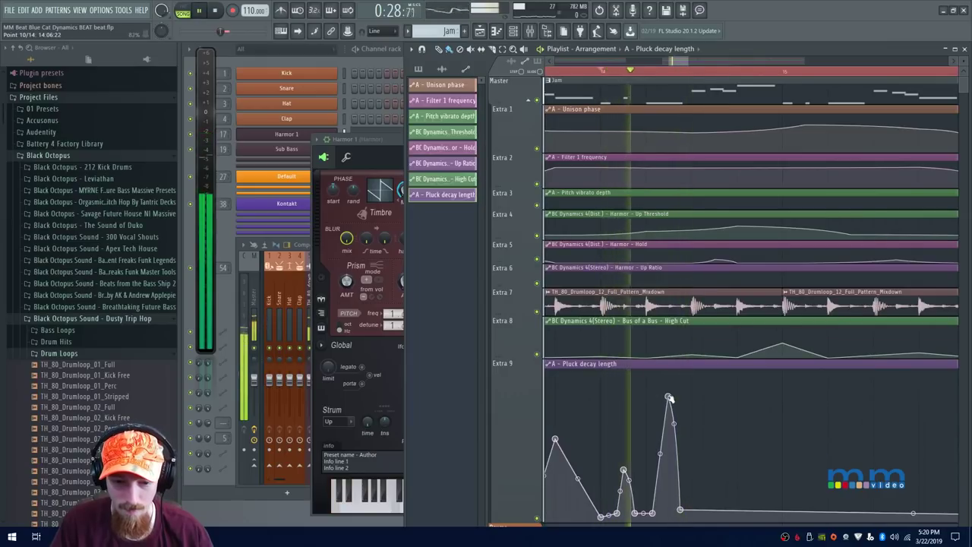
key(space)
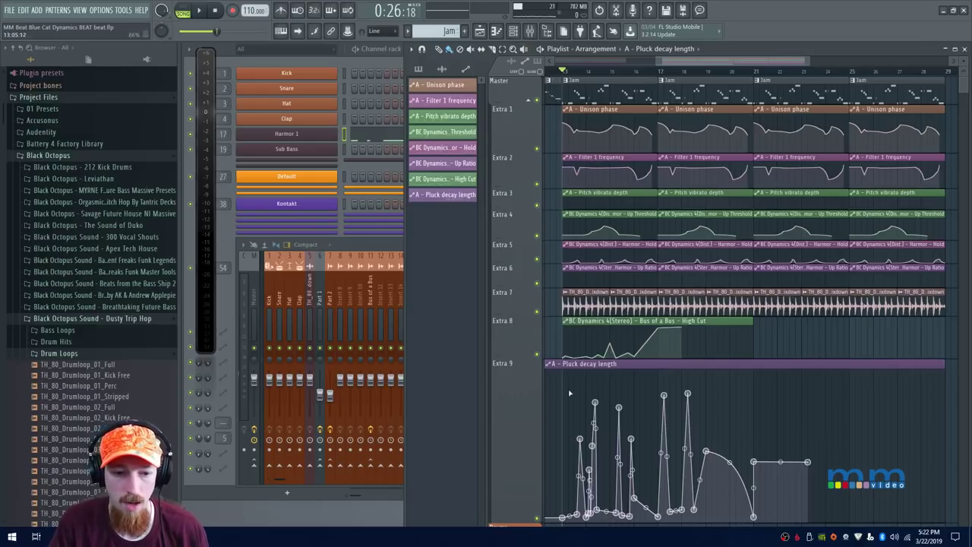
Shrink the Extra 9 track's height and play the arrangement from bar 13 to check the Pluck decay length automation
click(523, 527)
drag(513, 522, 522, 407)
key(space)
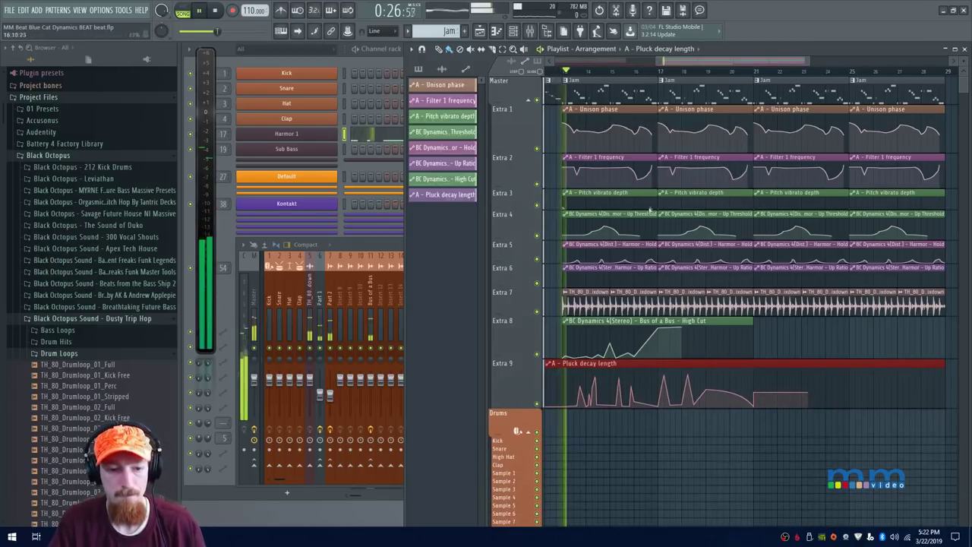
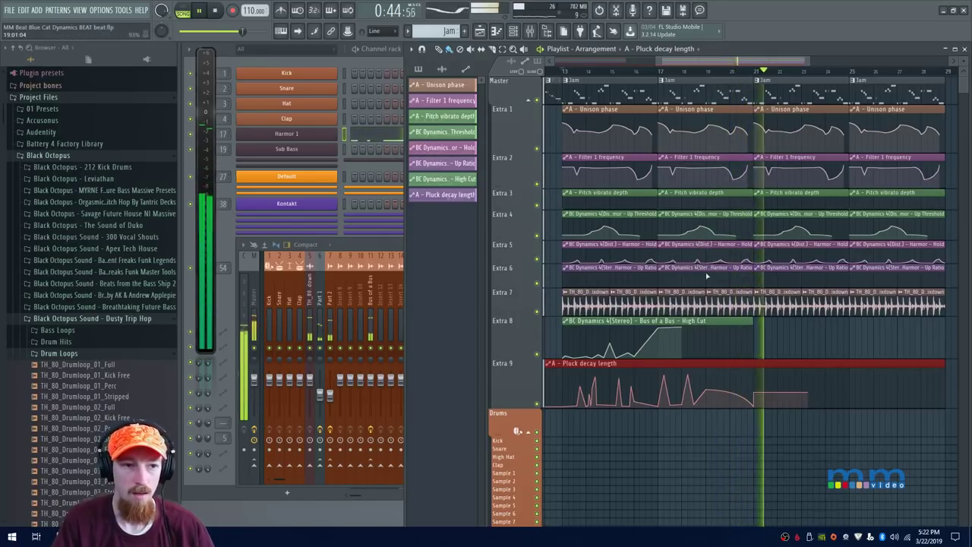
Stop playback and open the Harmor #3 instrument from the collapsed Harmor channels in the channel rack
key(space)
drag(385, 243, 394, 249)
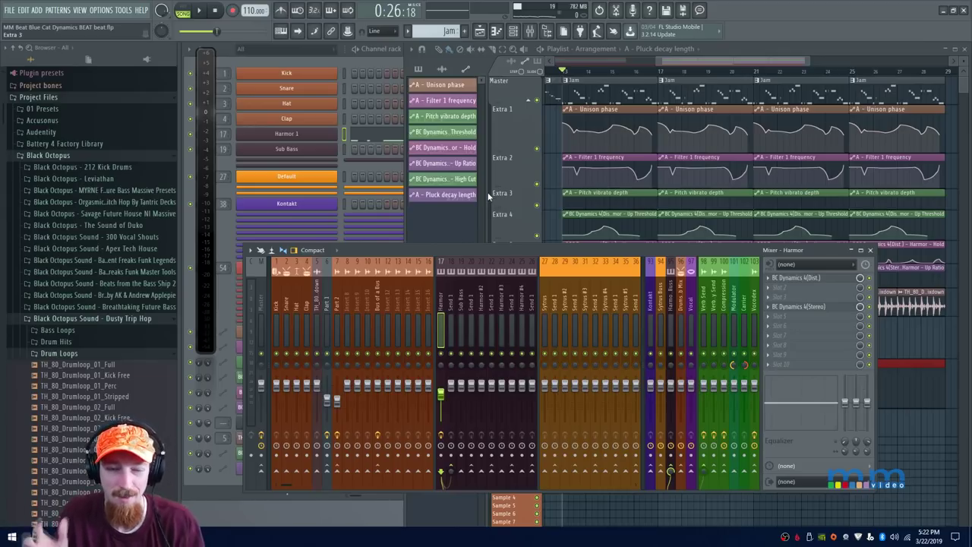
click(226, 163)
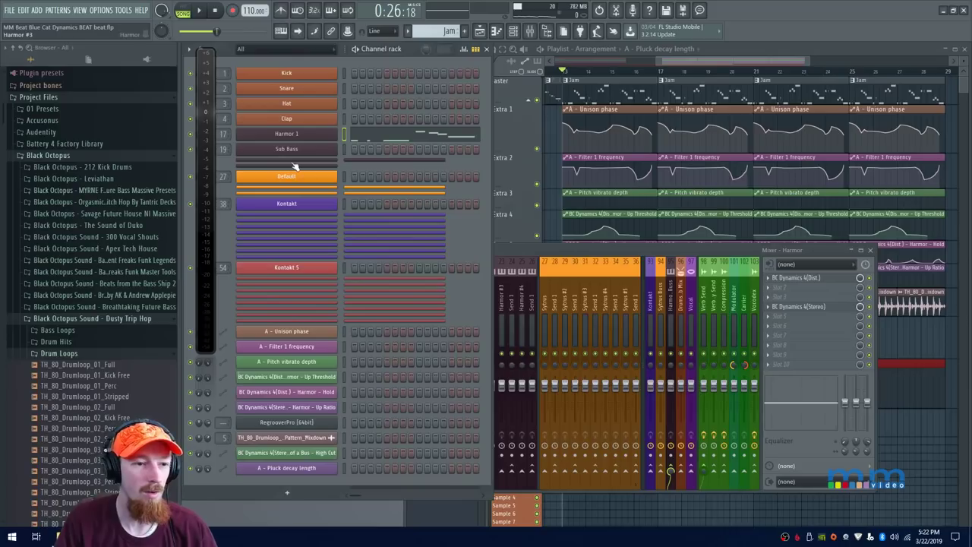
click(295, 166)
click(301, 167)
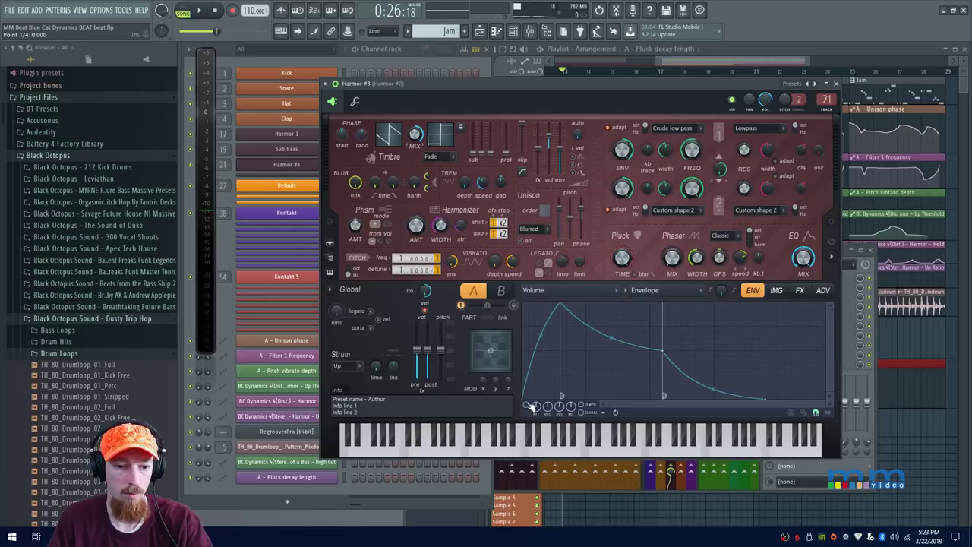
Shape Harmor #3's volume envelope with a shorter attack, a fast decay to near-zero sustain, and a shorter release
drag(563, 304, 543, 304)
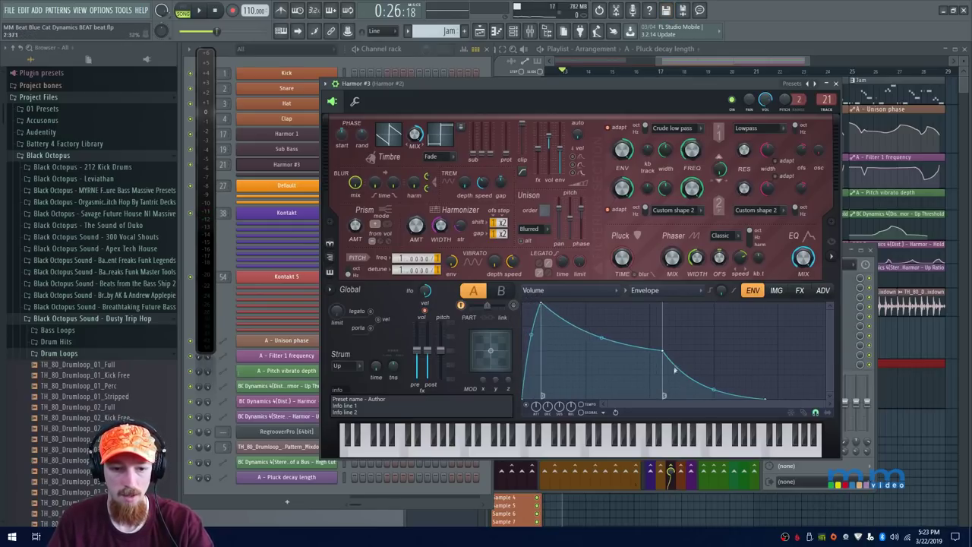
drag(665, 352, 586, 393)
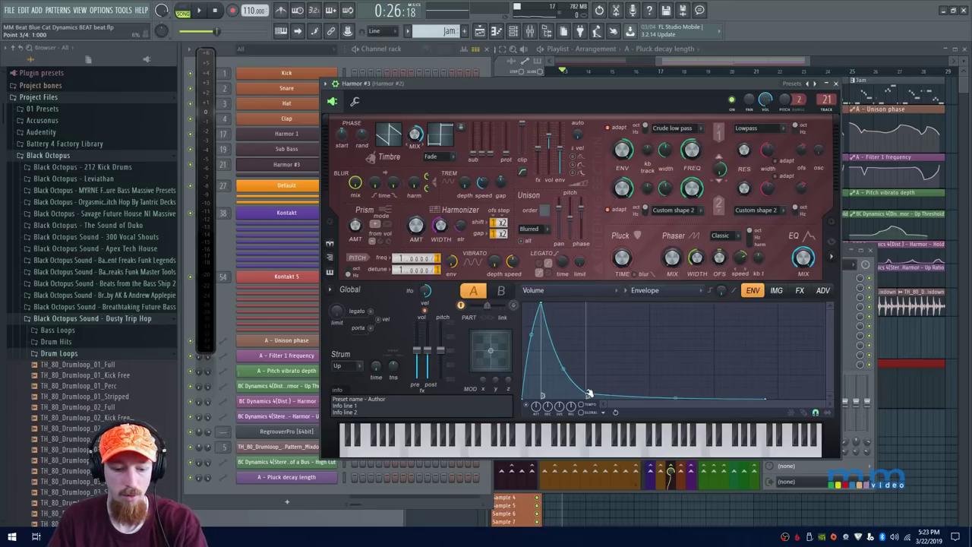
drag(765, 399, 659, 403)
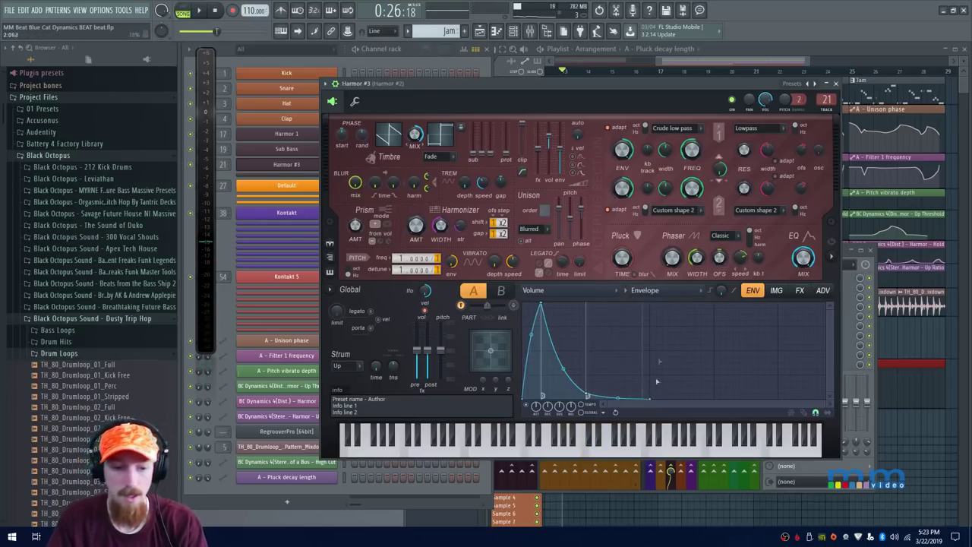
Adjust Harmor #3's chorus speed to 65% while auditioning notes and set the unison order to 2
click(798, 291)
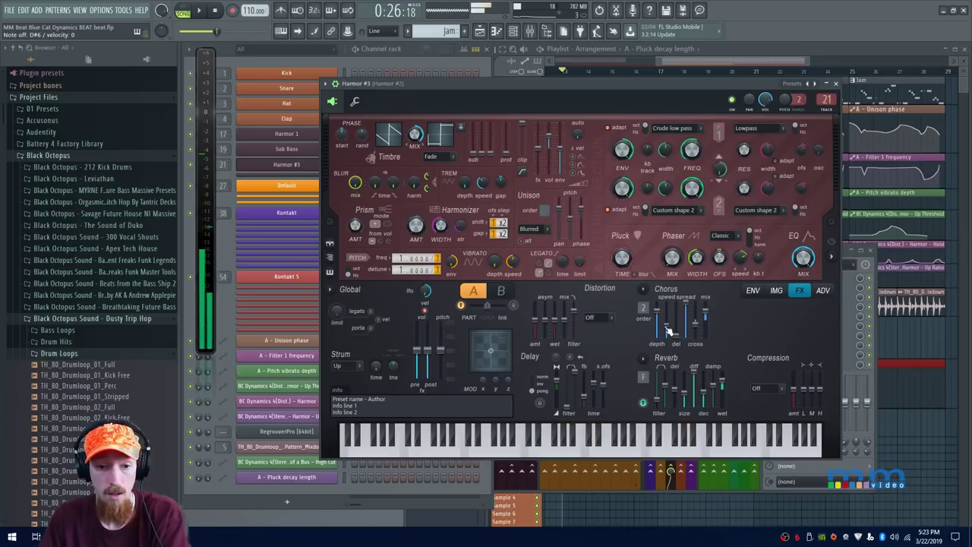
drag(666, 326, 664, 328)
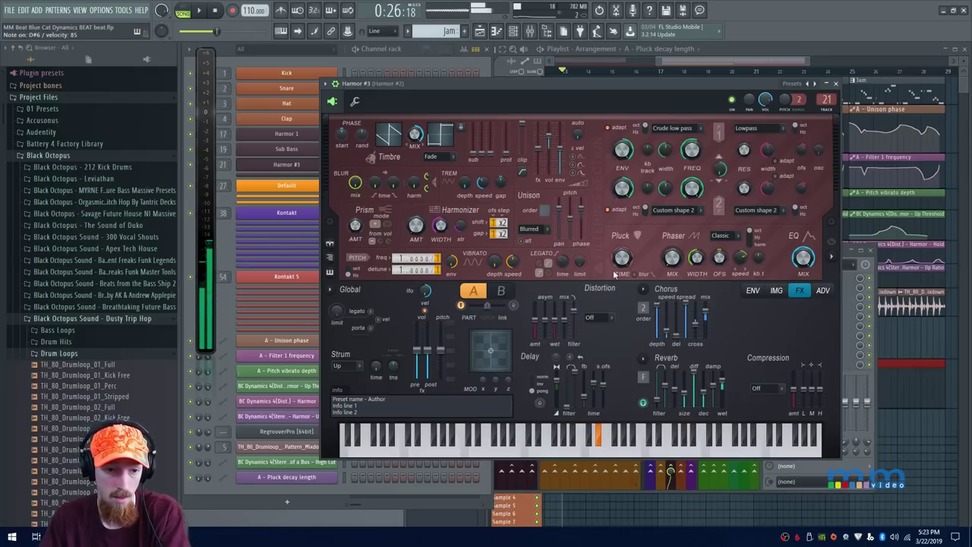
drag(667, 333, 669, 324)
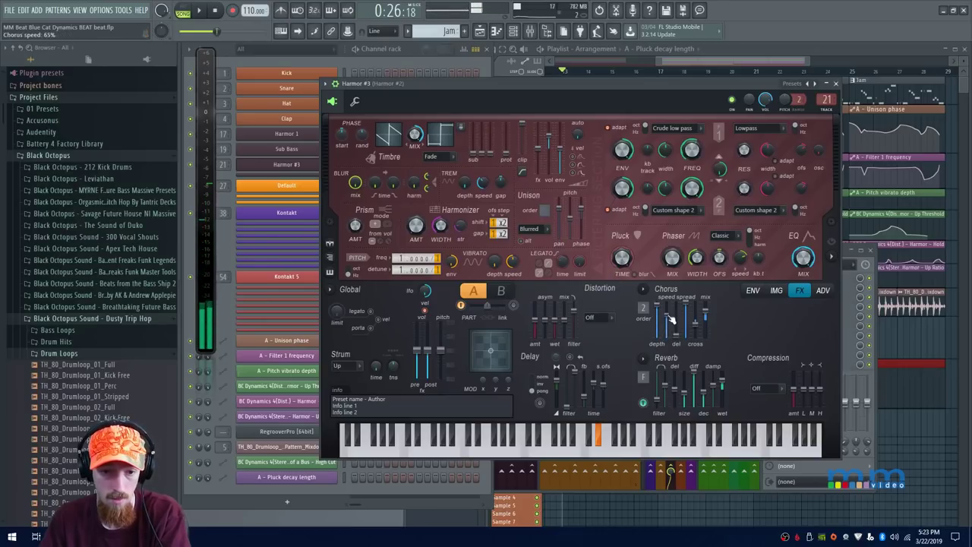
scroll(669, 316, up, 3)
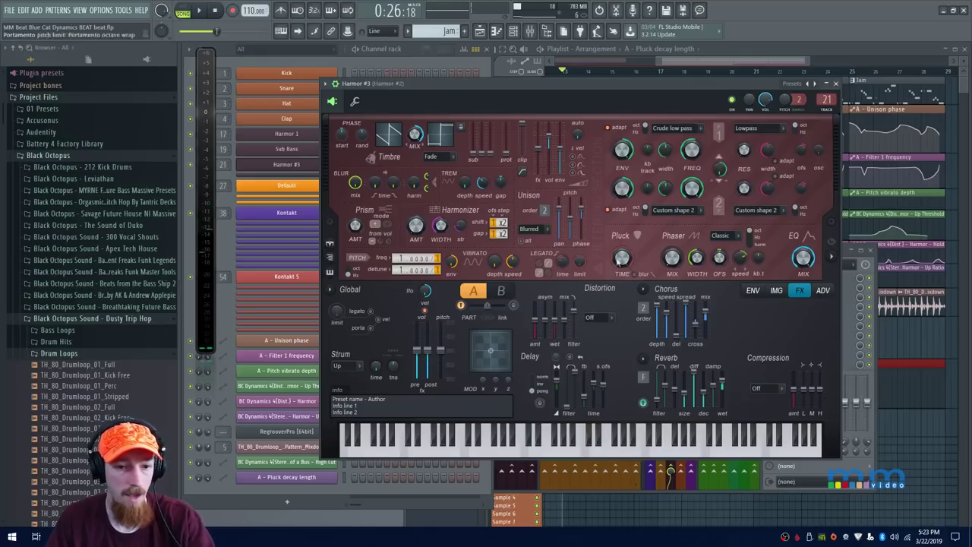
Rework the attack of Harmor #3's volume envelope into an earlier peak with an outward-bowed curve while auditioning notes
click(752, 291)
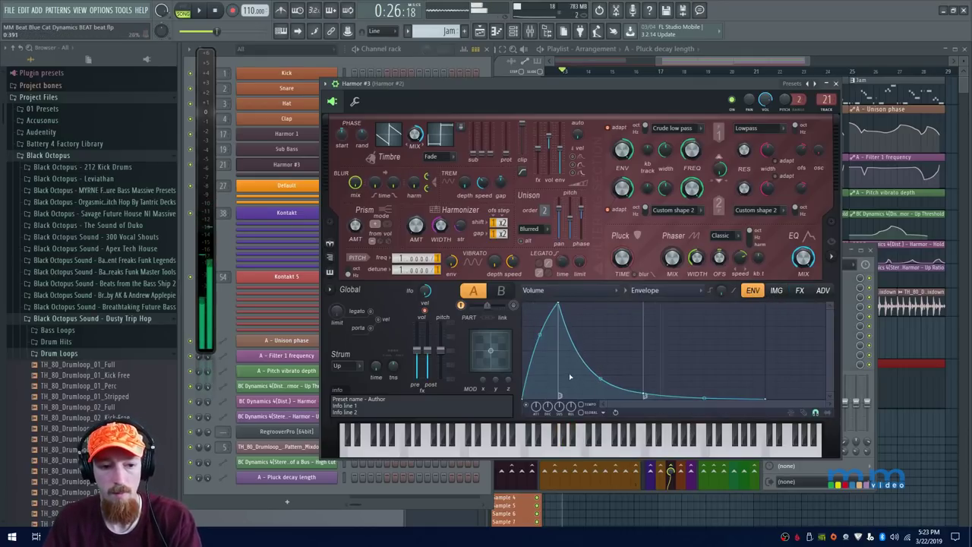
drag(540, 335, 541, 357)
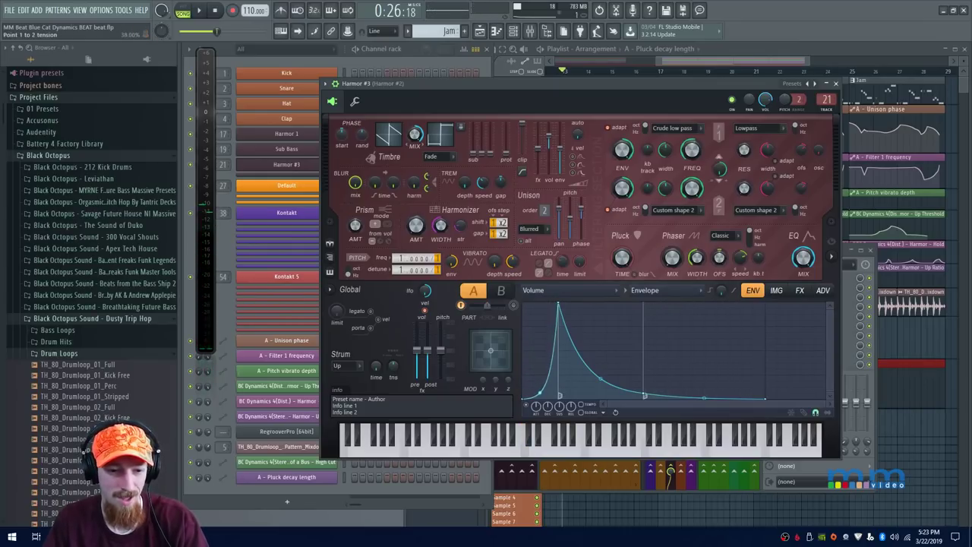
drag(559, 305, 540, 304)
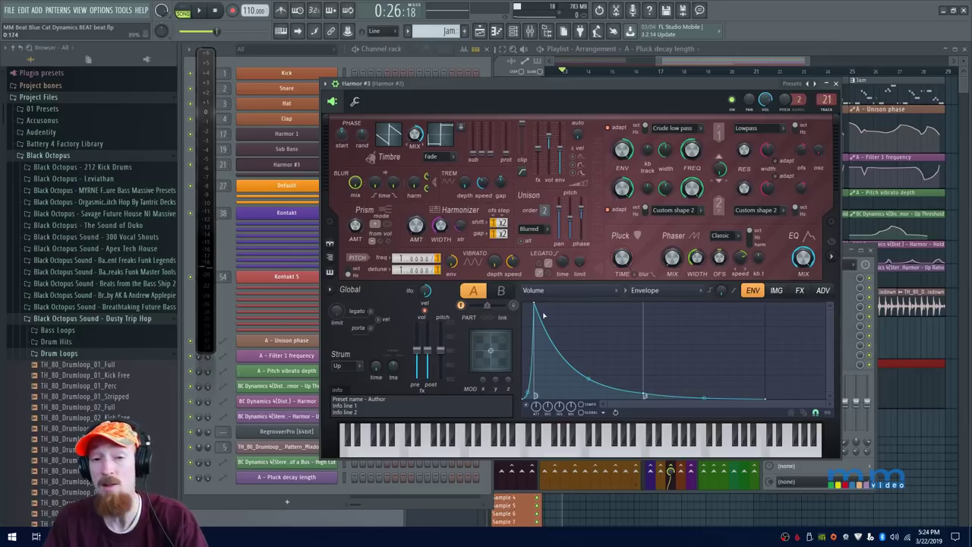
key(q)
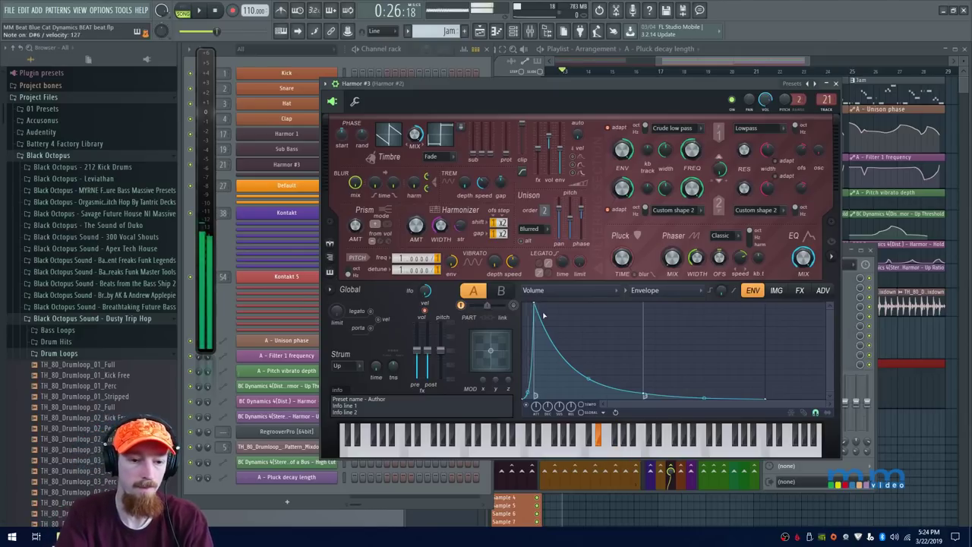
drag(541, 302, 559, 304)
key(z)
key(q)
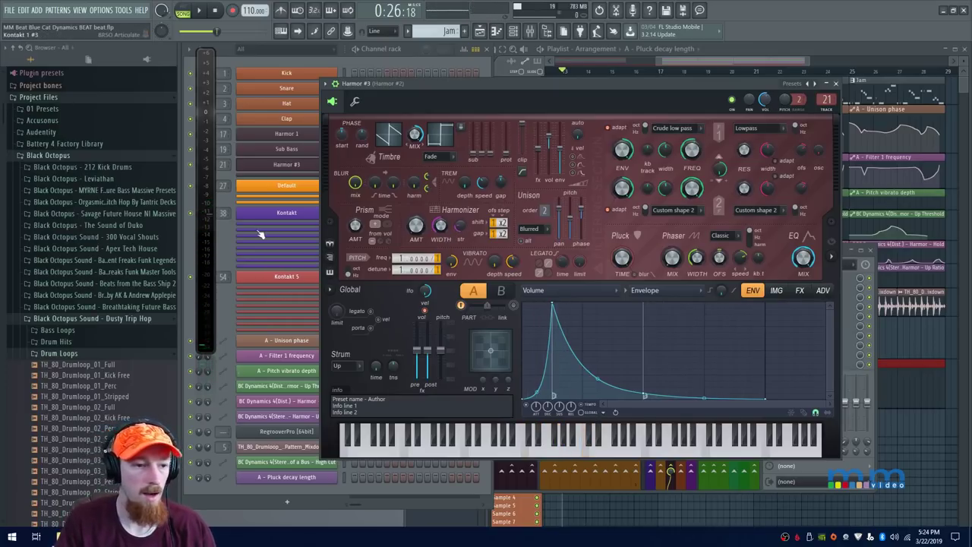
click(234, 247)
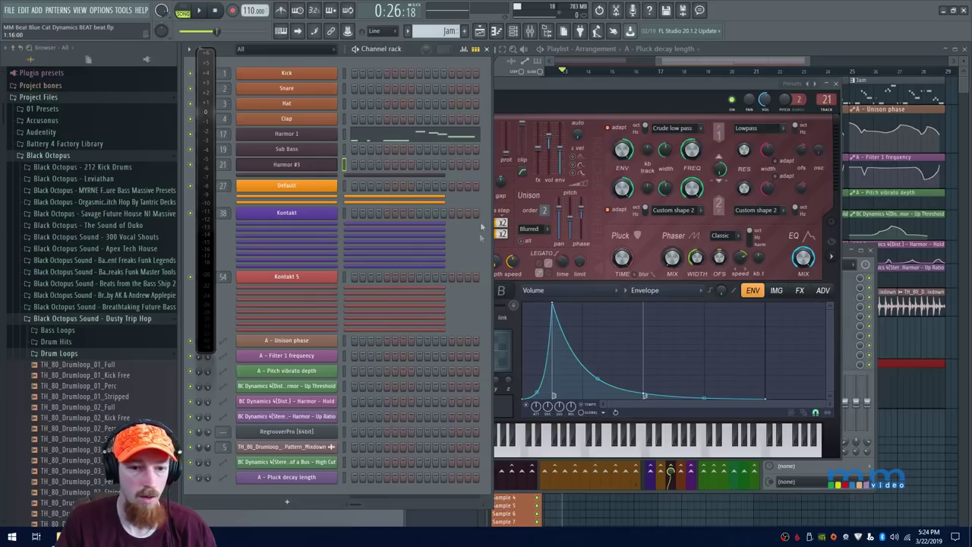
click(554, 312)
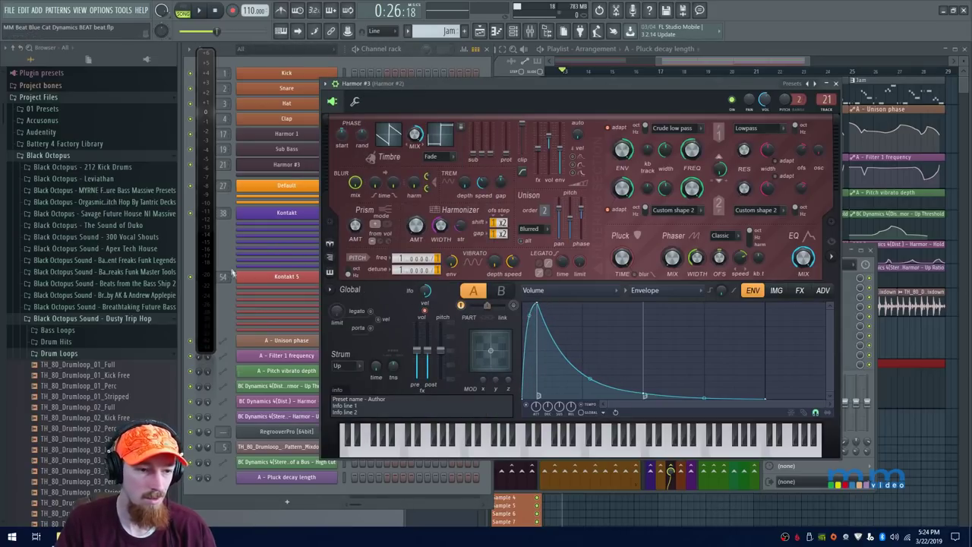
Create a new empty pattern with its default name for the Harmor #3 melody
click(218, 234)
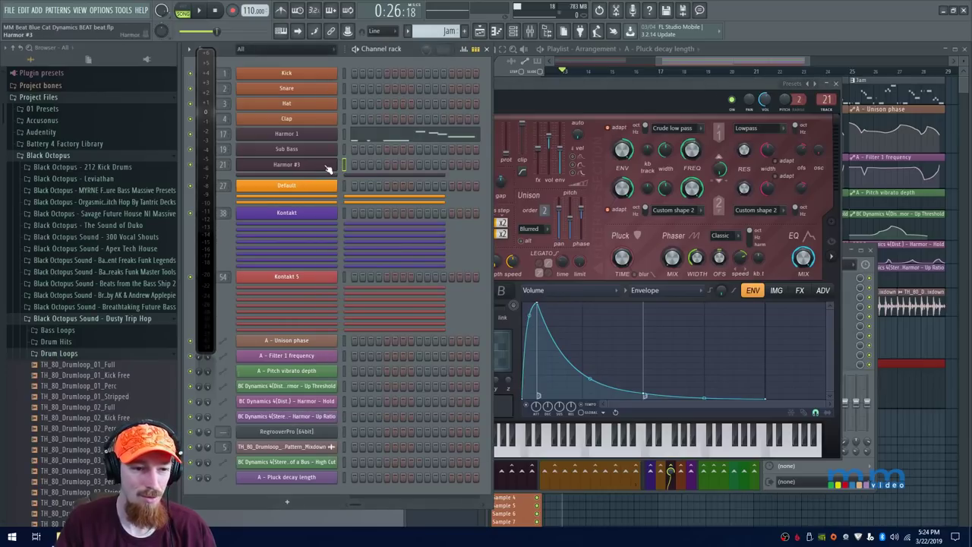
click(464, 36)
key(Return)
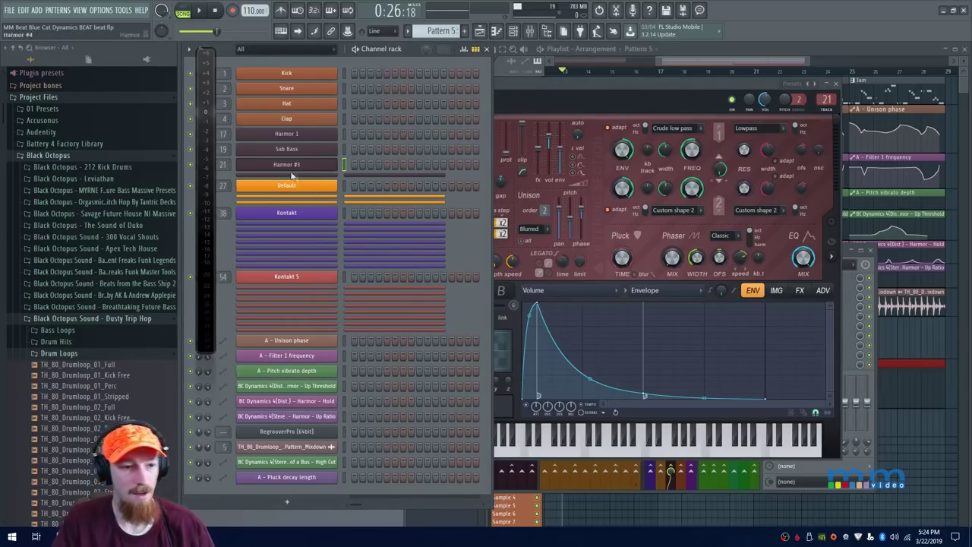
Select the playlist time range from bar 13 to bar 21
click(786, 67)
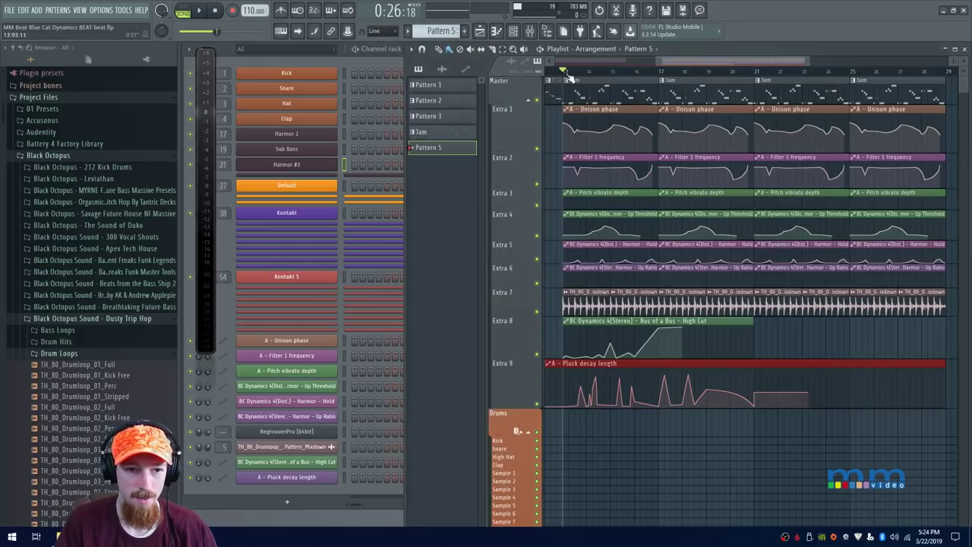
drag(568, 78, 734, 85)
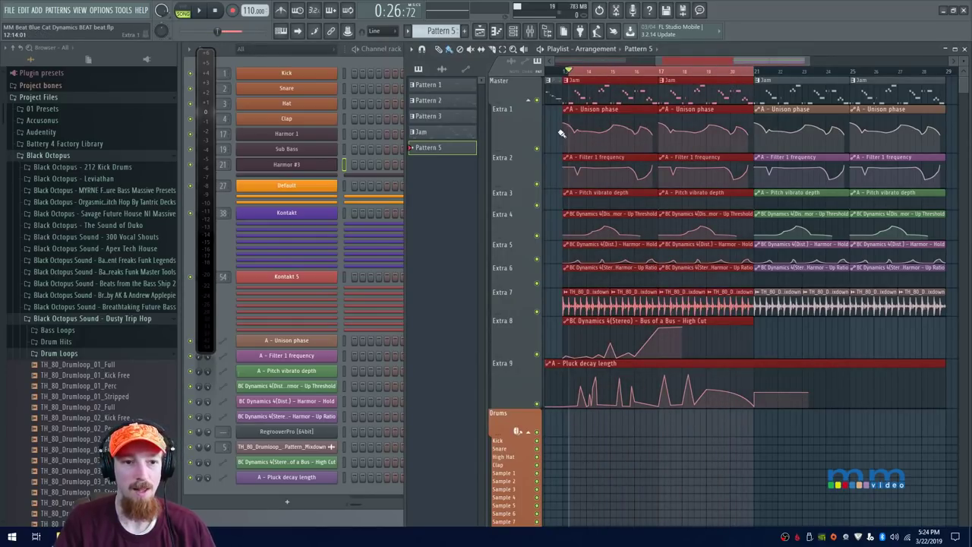
drag(566, 76, 757, 94)
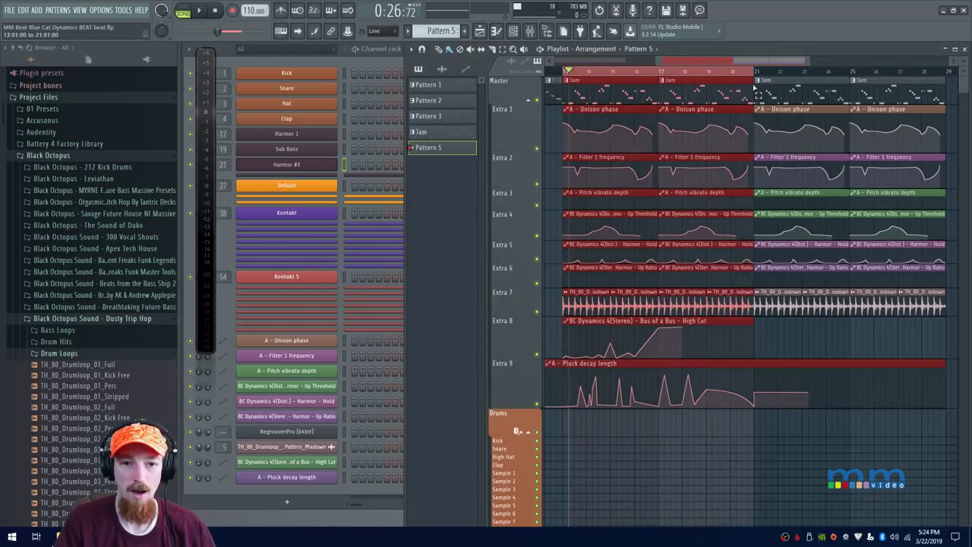
Open the piano roll for Harmor #3 and place short D#6, D6 and C6 notes at the start of bar 1
right_click(319, 168)
click(372, 168)
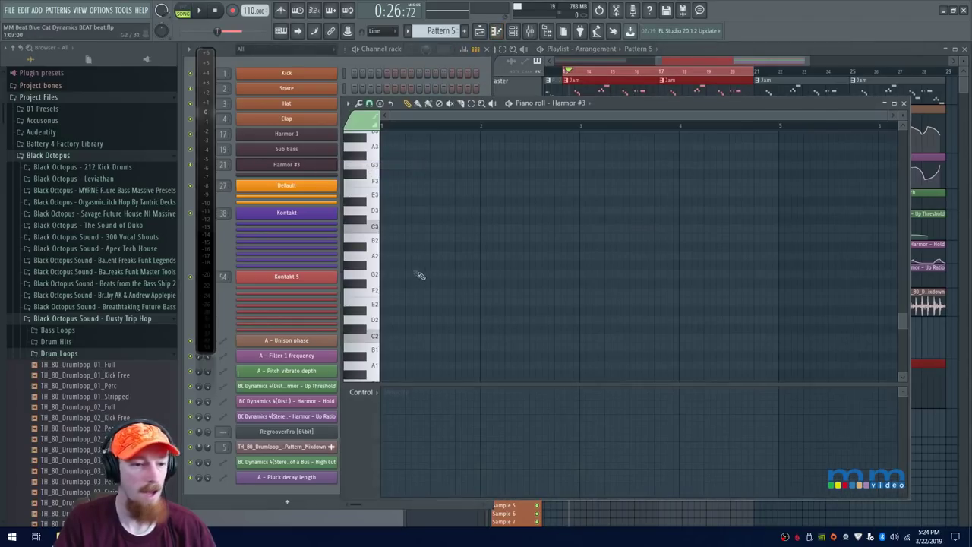
scroll(396, 256, up, 8)
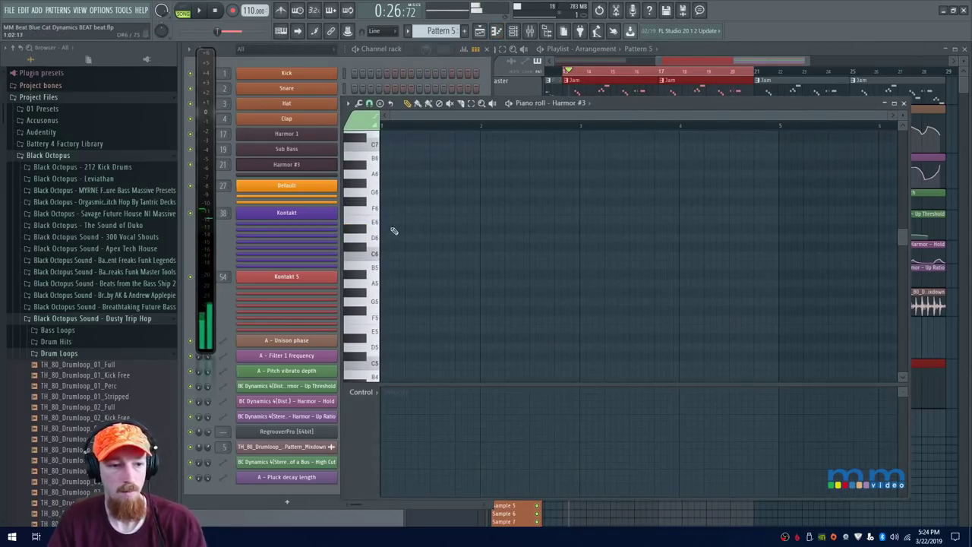
click(389, 230)
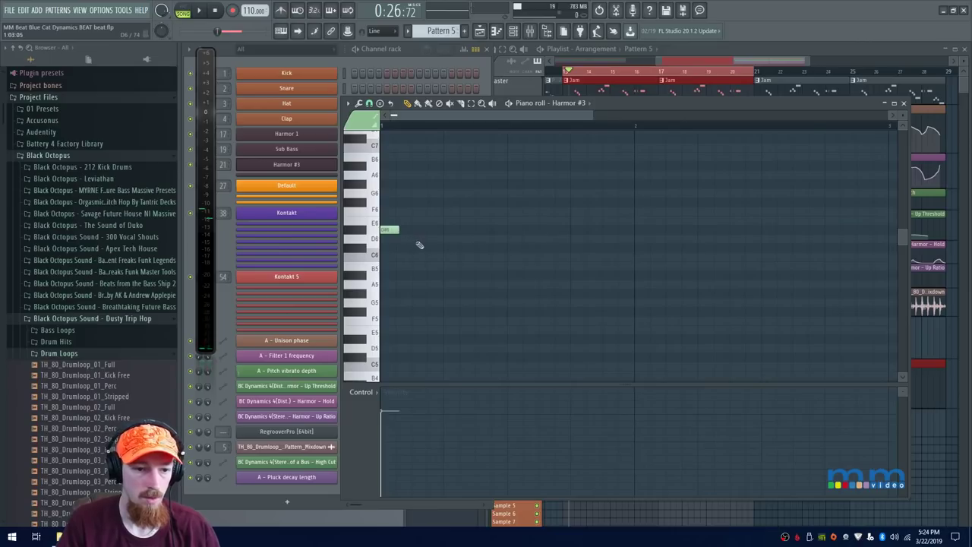
click(417, 239)
click(432, 257)
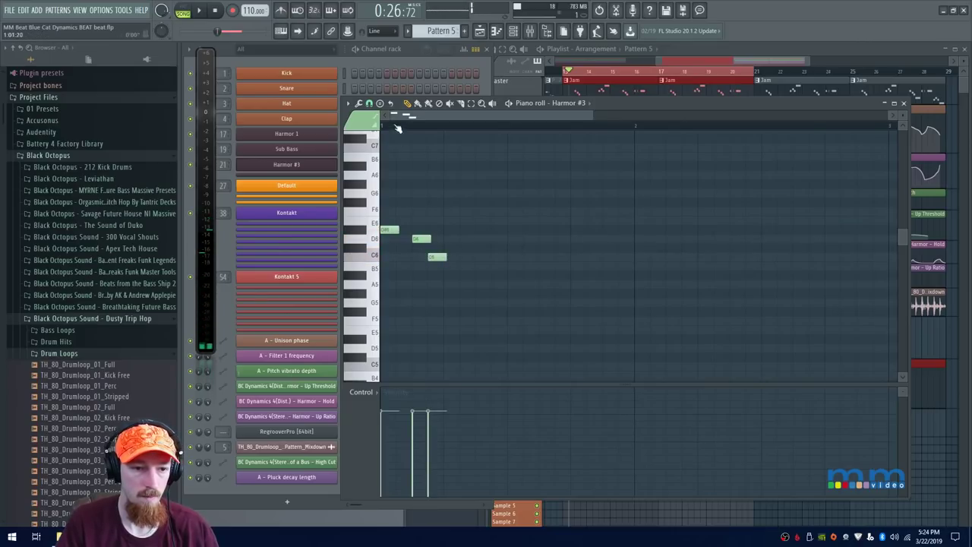
Move the D6 note directly behind the D#6 note, shorten it, and audition the pattern
mouse_move(422, 238)
mouse_down()
mouse_move(411, 238)
mouse_move(430, 258)
mouse_move(422, 240)
mouse_up()
key(space)
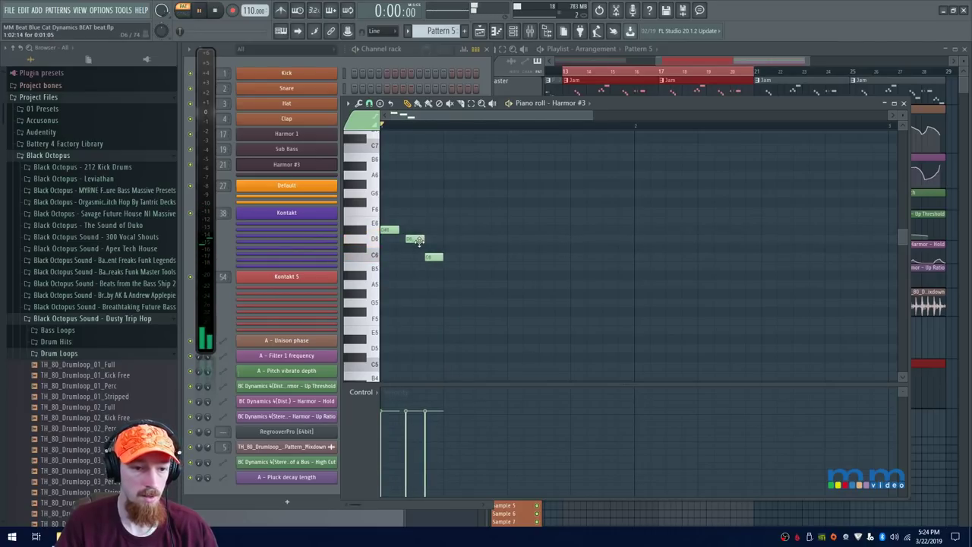
drag(413, 240, 407, 242)
key(space)
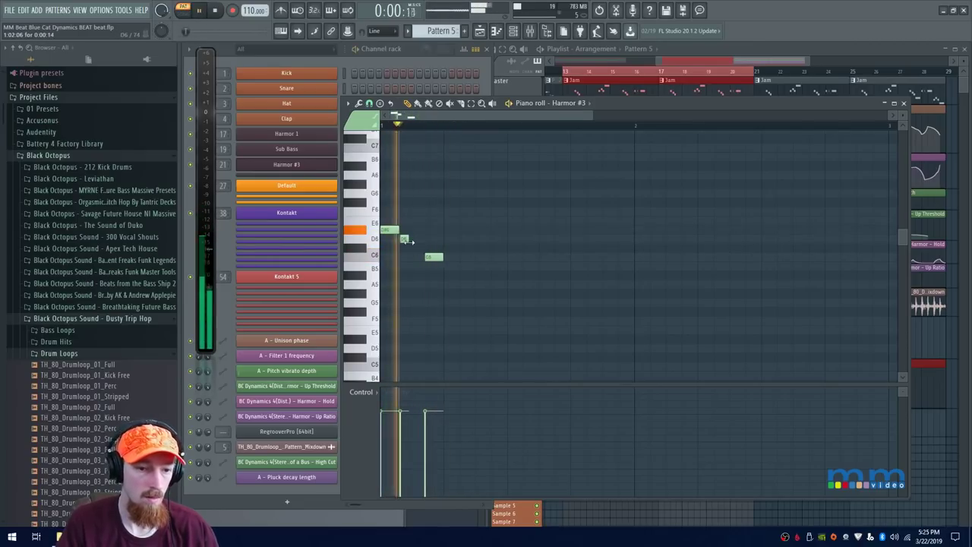
key(space)
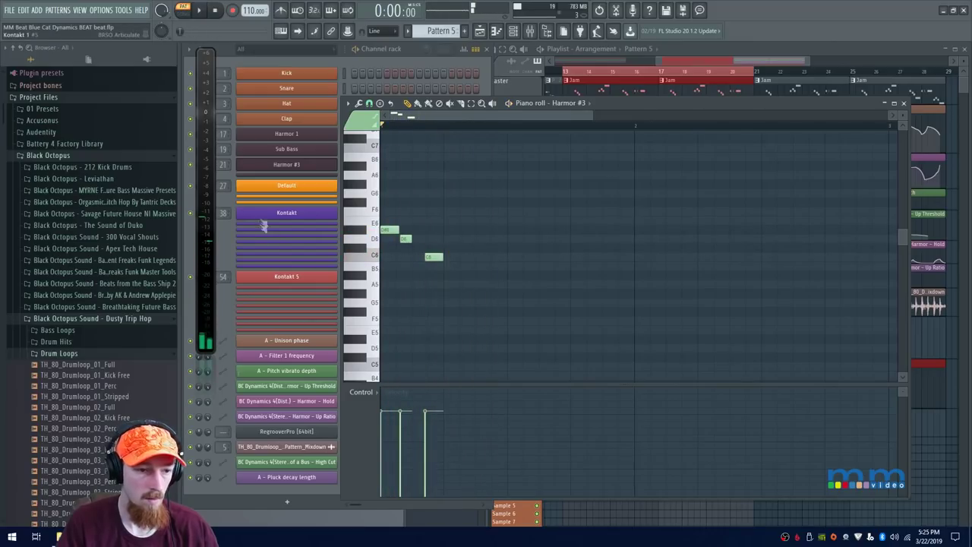
Pull the release end of Harmor #3's volume envelope back to its sustain point and return to the piano roll
click(296, 165)
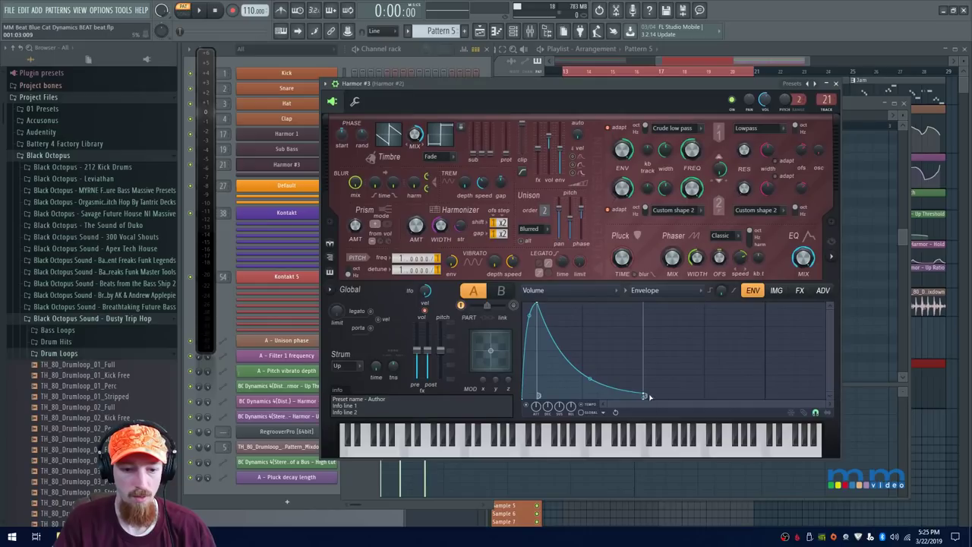
drag(476, 82, 499, 148)
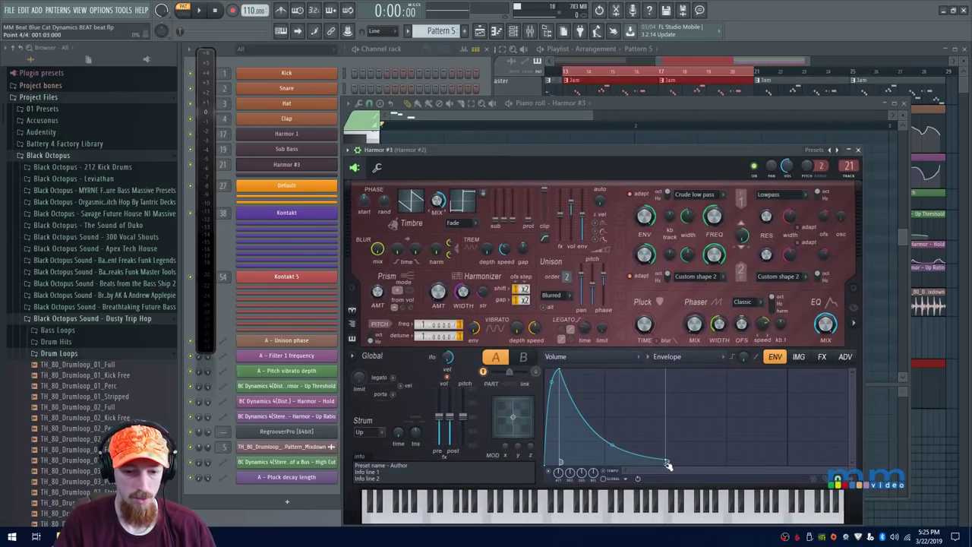
click(473, 136)
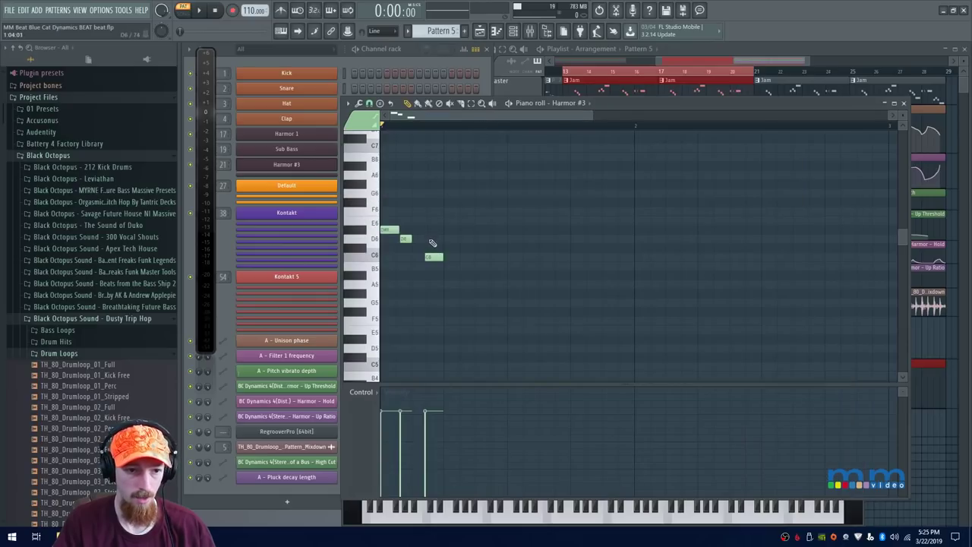
Move the C6 note earlier to follow the D6 note, add a very short D6 note after it, and audition the phrase
key(space)
key(space)
drag(433, 257, 428, 258)
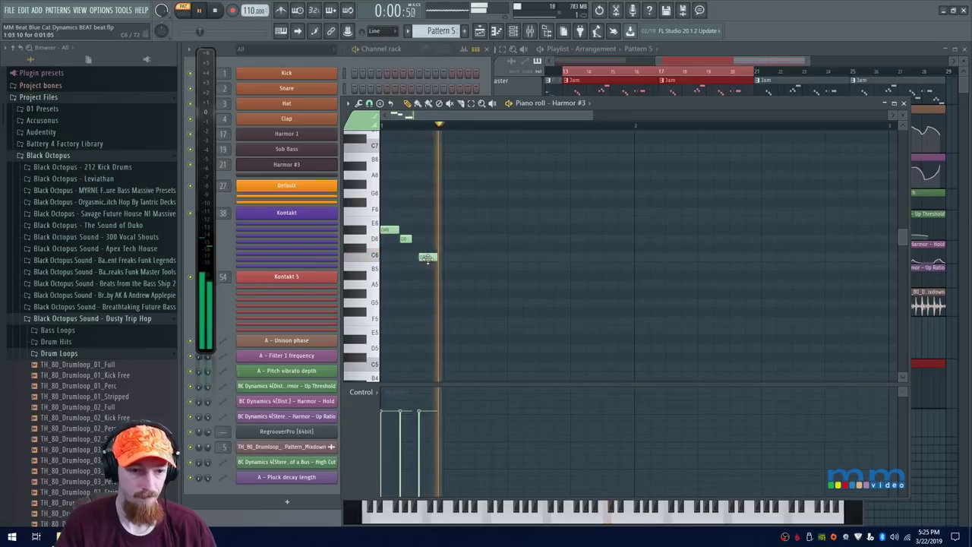
drag(391, 226, 446, 266)
key(ctrl+d)
click(431, 241)
key(space)
key(space)
Duplicate the four-note phrase twice so it starts on beats 1, 2 and 3 of bar 1, and audition it
drag(392, 231, 516, 230)
key(space)
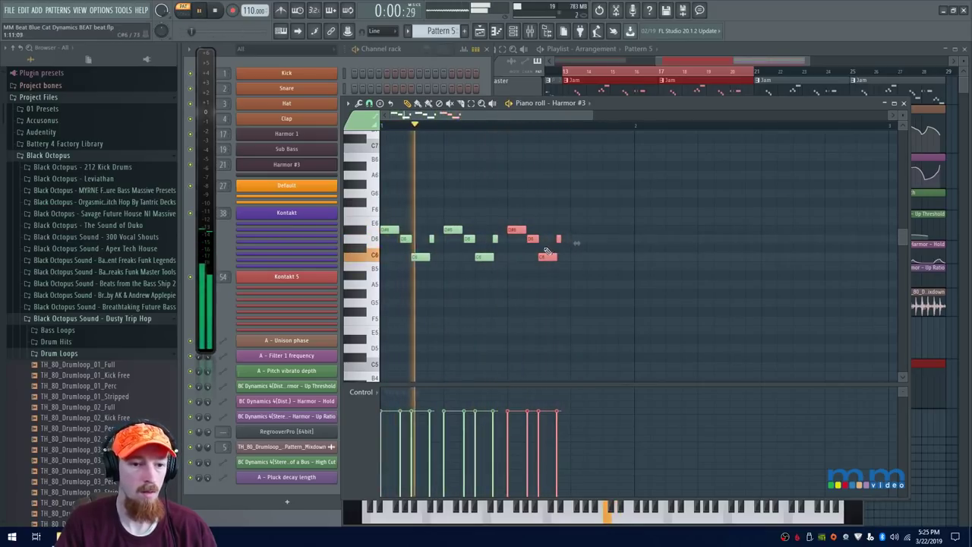
key(space)
key(ctrl+d)
Raise the short D6 note ending the third phrase to G6, add a long G6 note on beat 4, and audition
drag(559, 239, 560, 205)
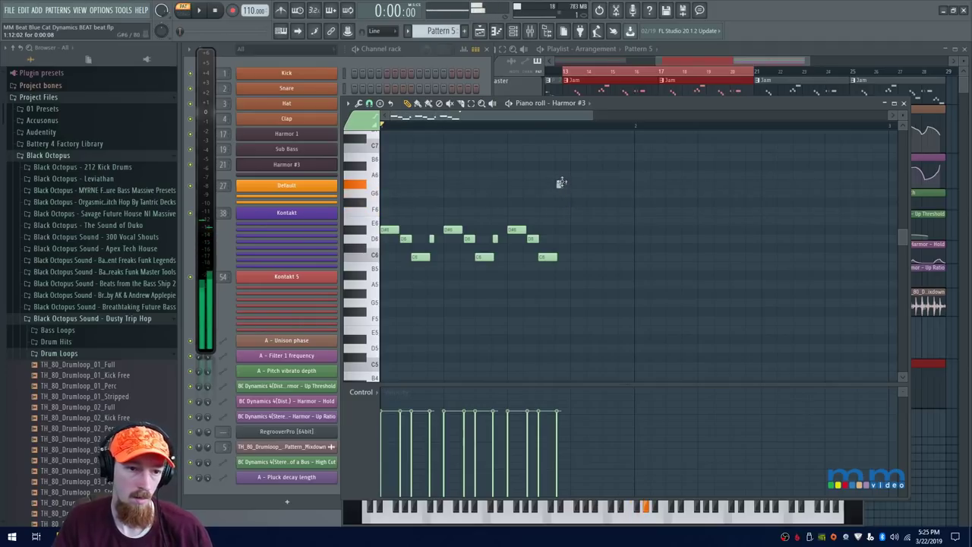
drag(559, 196, 631, 200)
click(574, 195)
key(space)
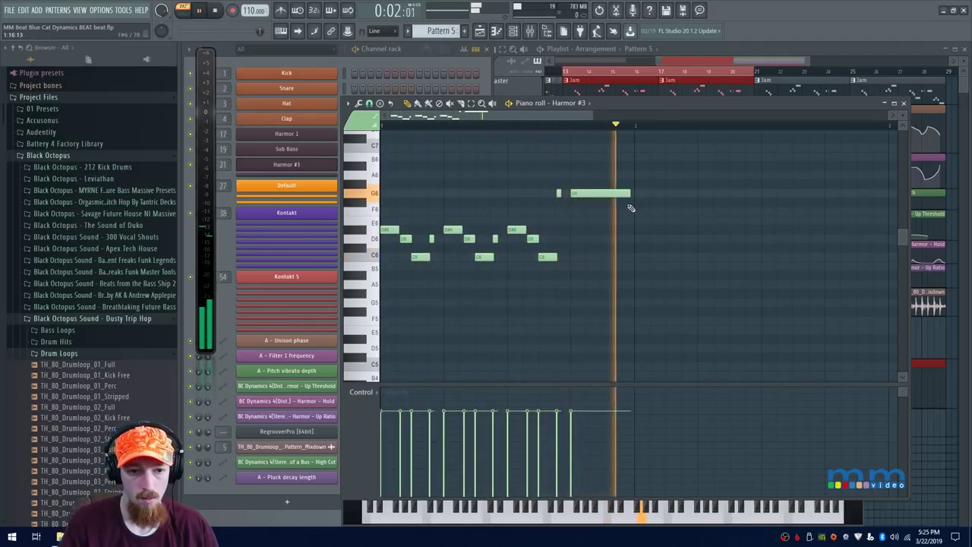
key(space)
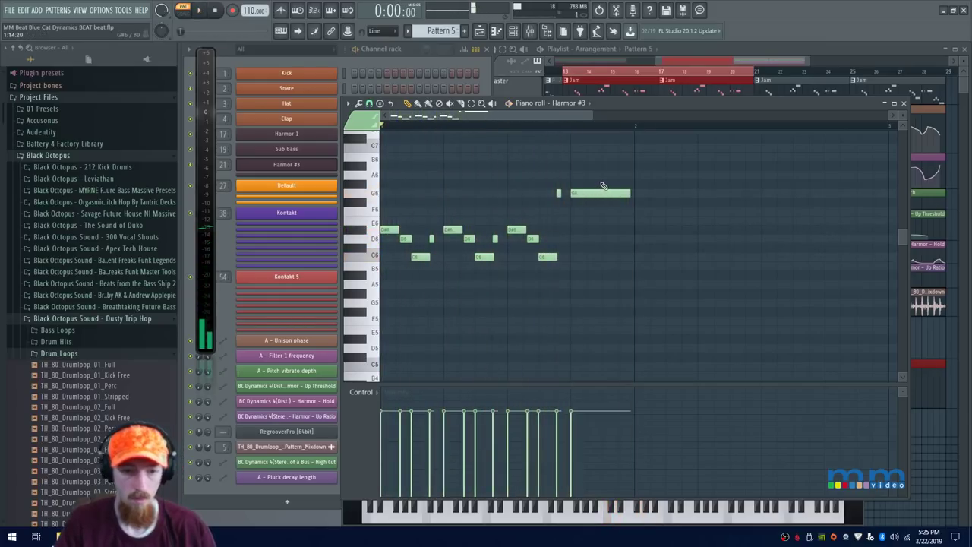
Copy all of bar 1's notes into bar 2, lower the copy's two closing G6 notes to G5, and audition
drag(604, 170, 379, 312)
drag(392, 230, 648, 221)
scroll(653, 224, down, 2)
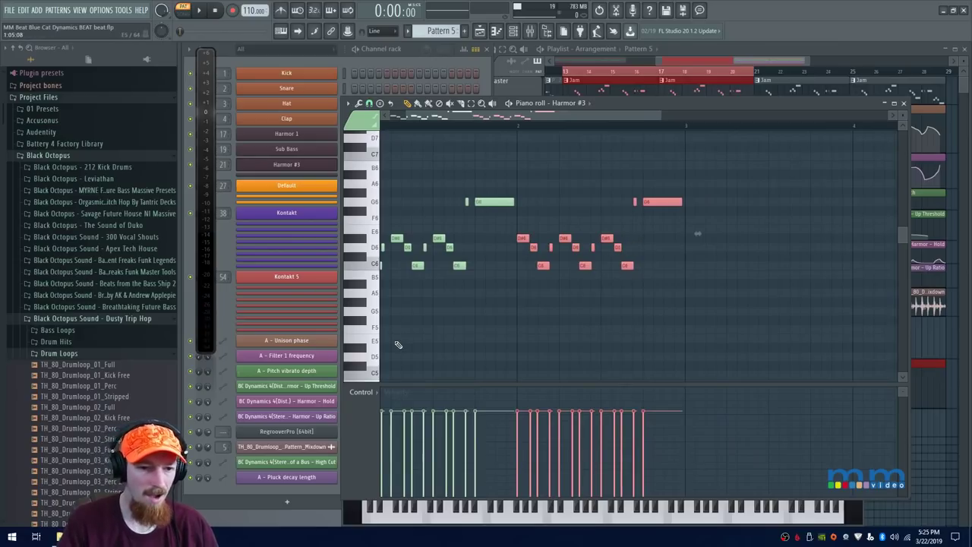
drag(620, 197, 674, 211)
drag(662, 203, 663, 312)
key(space)
scroll(618, 234, down, 2)
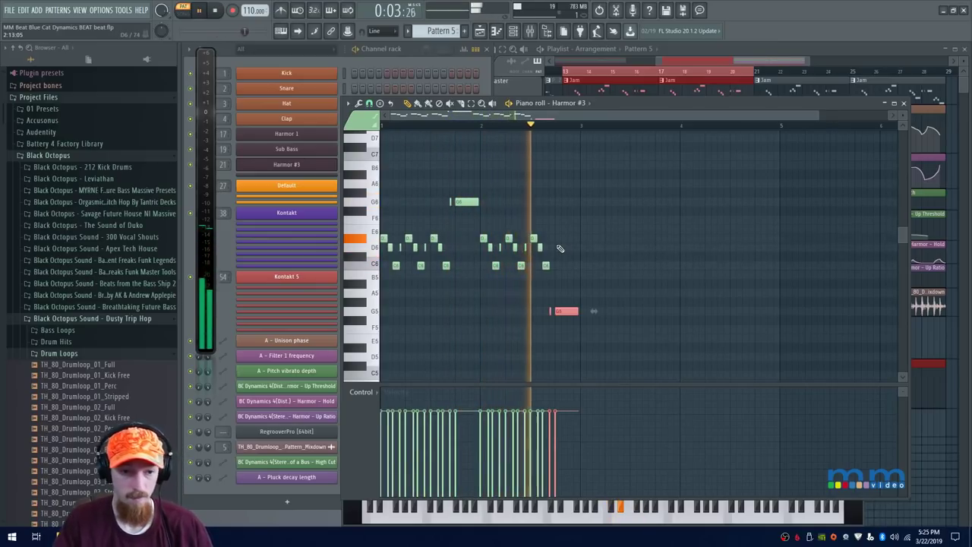
Copy the two-bar melody into bars 3 and 4, lower bar 3 a semitone, and vary bar 4 to end on a long C6
key(space)
mouse_move(591, 135)
mouse_down()
mouse_move(560, 262)
mouse_move(374, 364)
mouse_up()
drag(466, 202, 669, 218)
ctrl+click(803, 243)
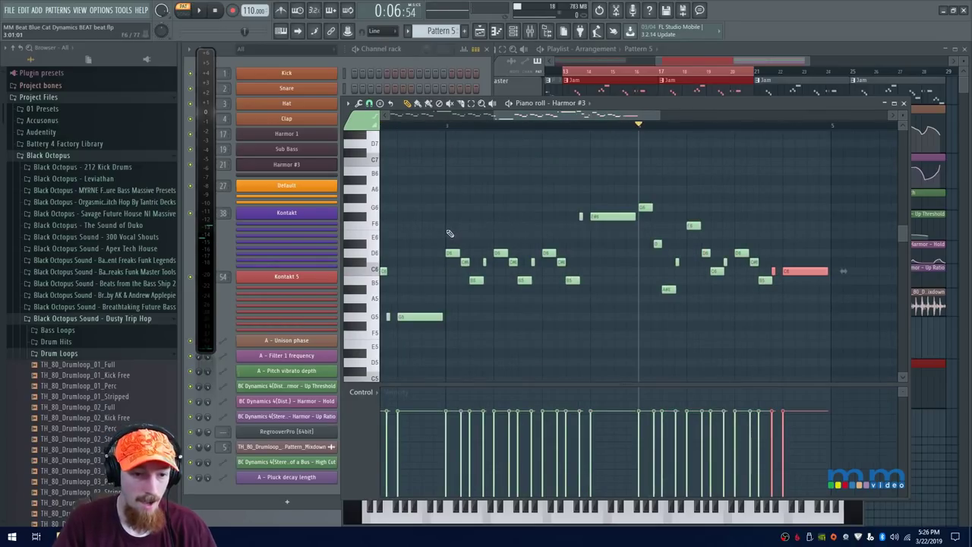
In bar 3, raise the two closing F#6 notes to G6, lower the C#6 notes to C6, and audition the pattern
mouse_move(446, 231)
mouse_down()
mouse_move(581, 311)
mouse_move(572, 269)
mouse_up()
ctrl+click(595, 257)
mouse_move(609, 215)
mouse_down()
mouse_move(570, 208)
mouse_move(603, 206)
mouse_up()
drag(451, 232, 465, 261)
ctrl+click(533, 262)
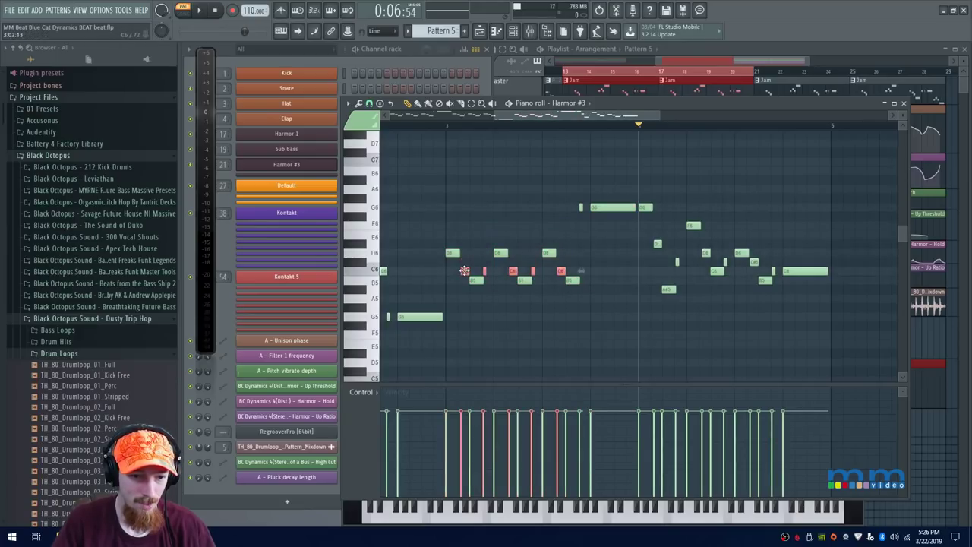
click(447, 121)
key(space)
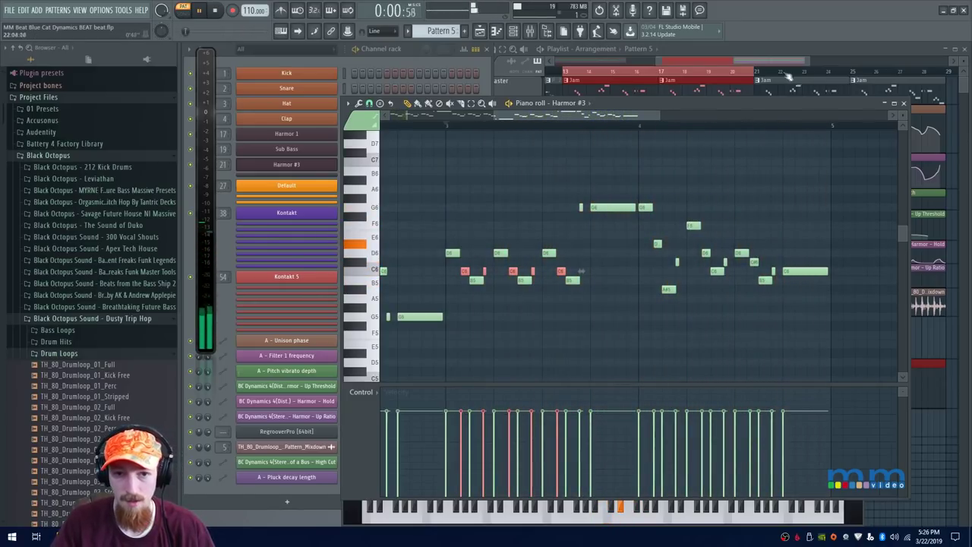
Place Pattern 5 at bar 13 on the Drums track and lower Harmor #3's volume while the song plays
click(758, 60)
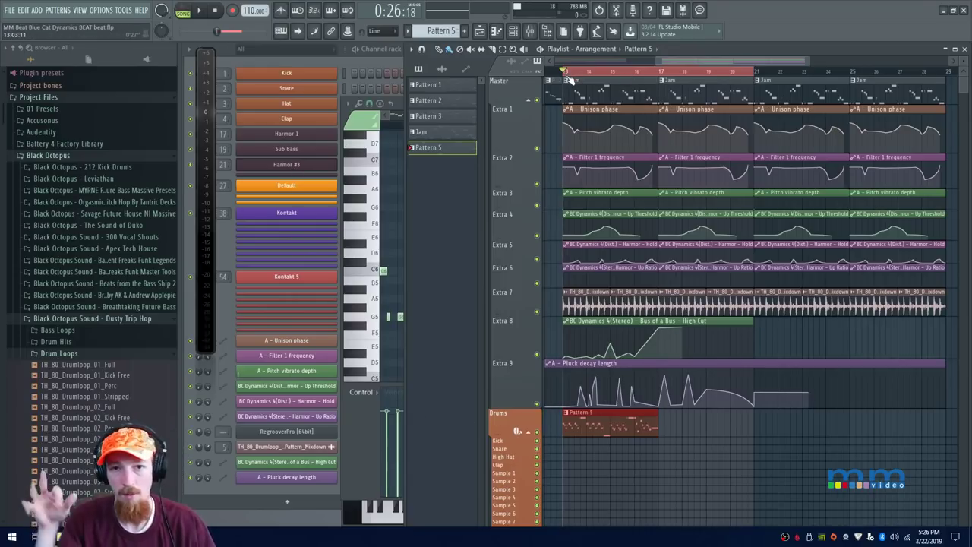
key(space)
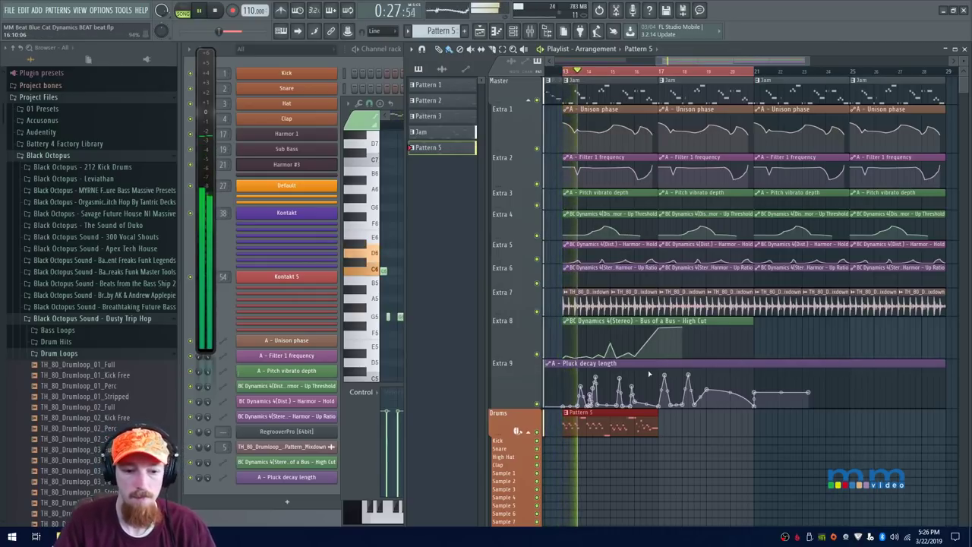
click(301, 164)
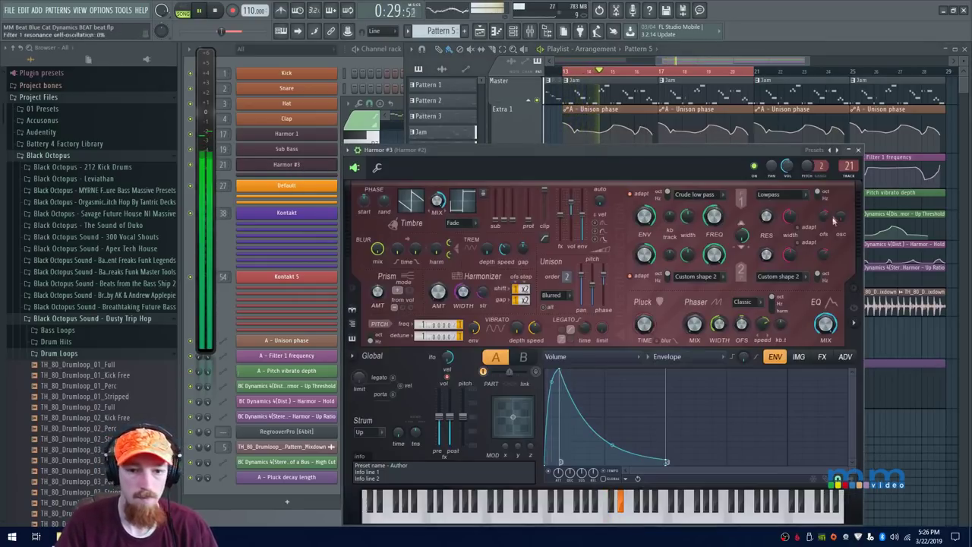
drag(788, 169, 788, 197)
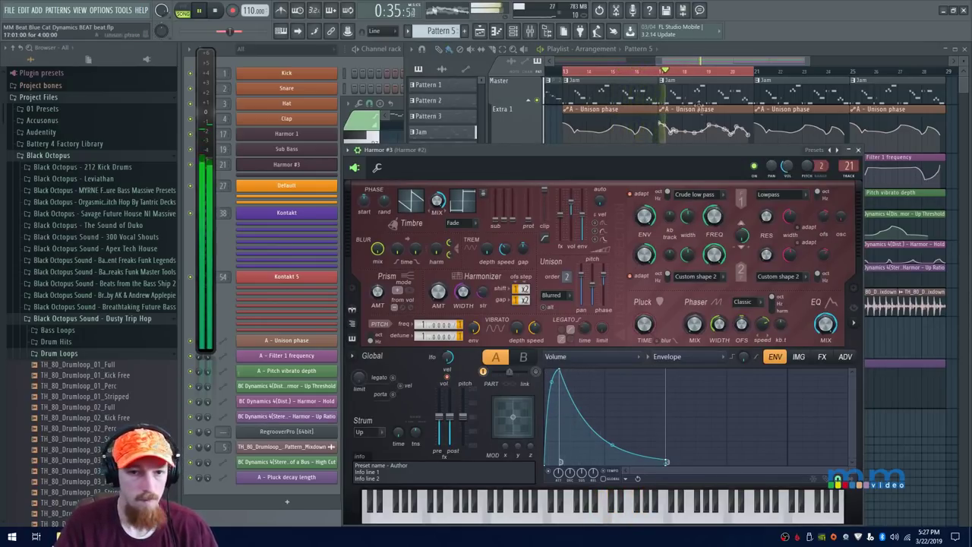
Shorten the decay of Harmor #3's volume envelope and play it with the arrangement
click(670, 81)
click(399, 175)
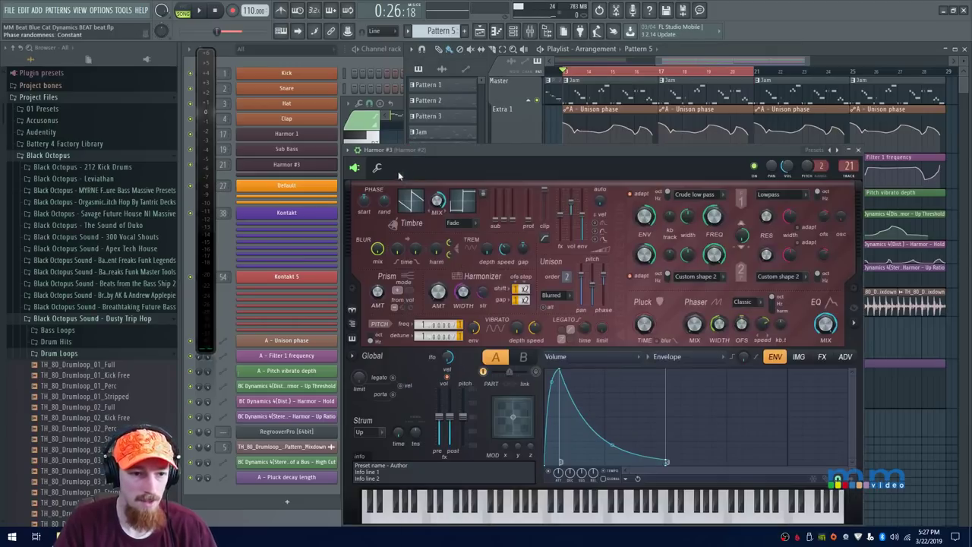
drag(667, 461, 574, 455)
key(space)
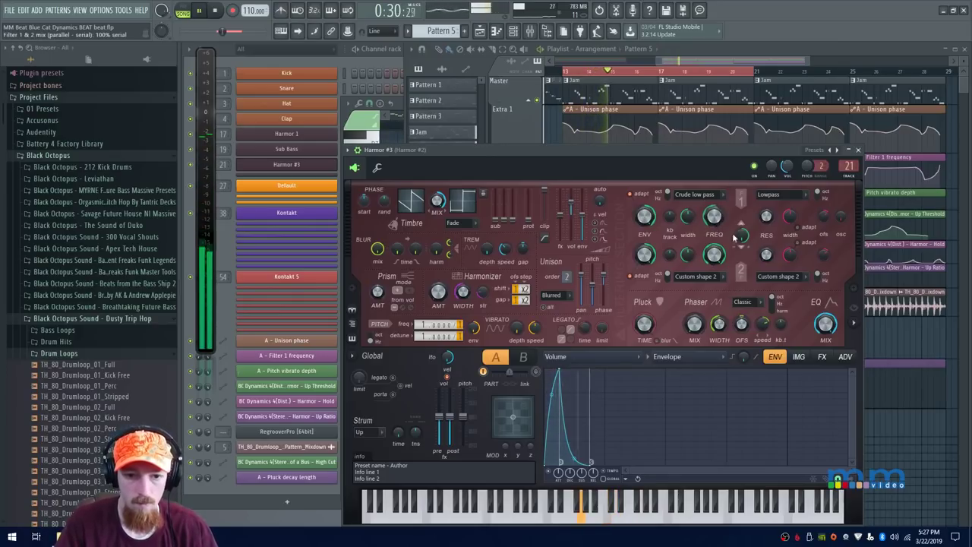
Open Harmor #3's Filter 1 frequency articulator, draw a short falling envelope, and play it with the arrangement
click(709, 195)
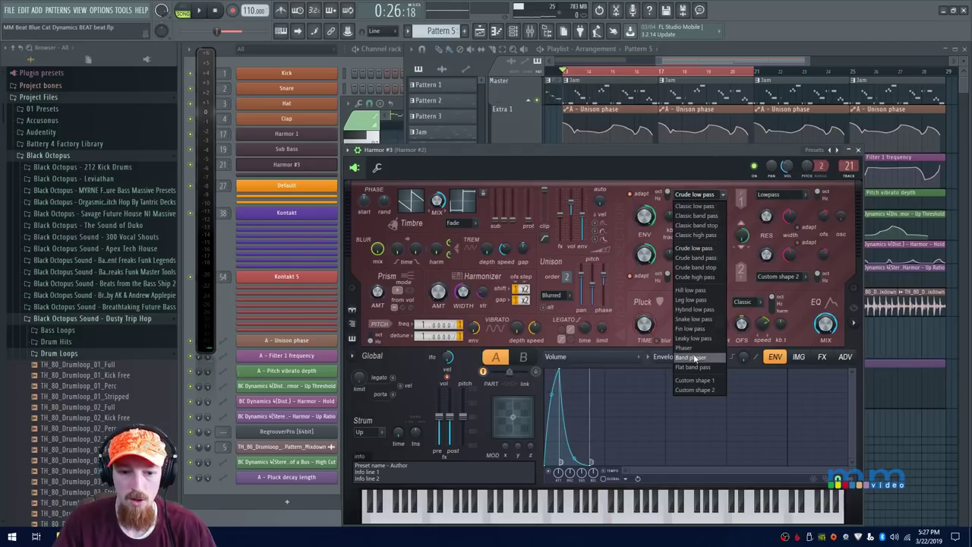
right_click(718, 220)
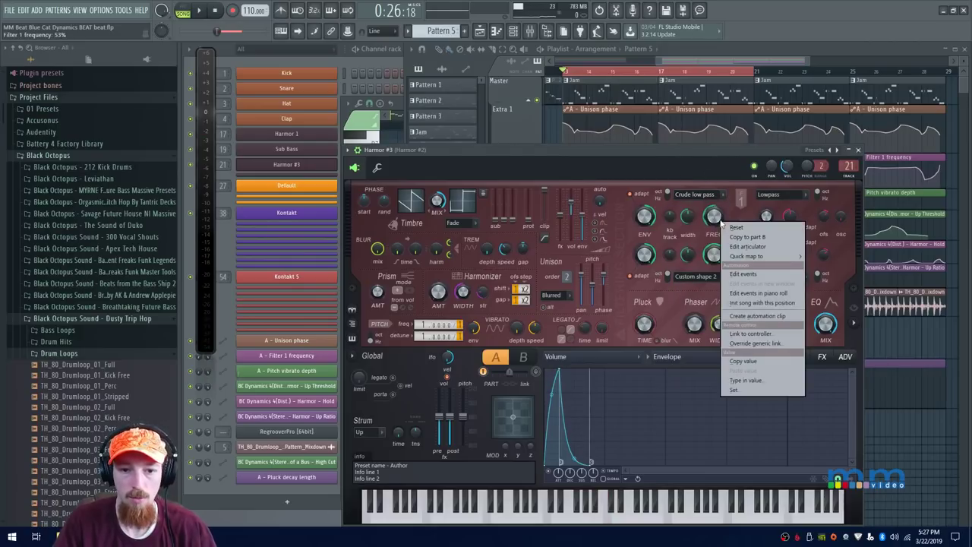
click(766, 247)
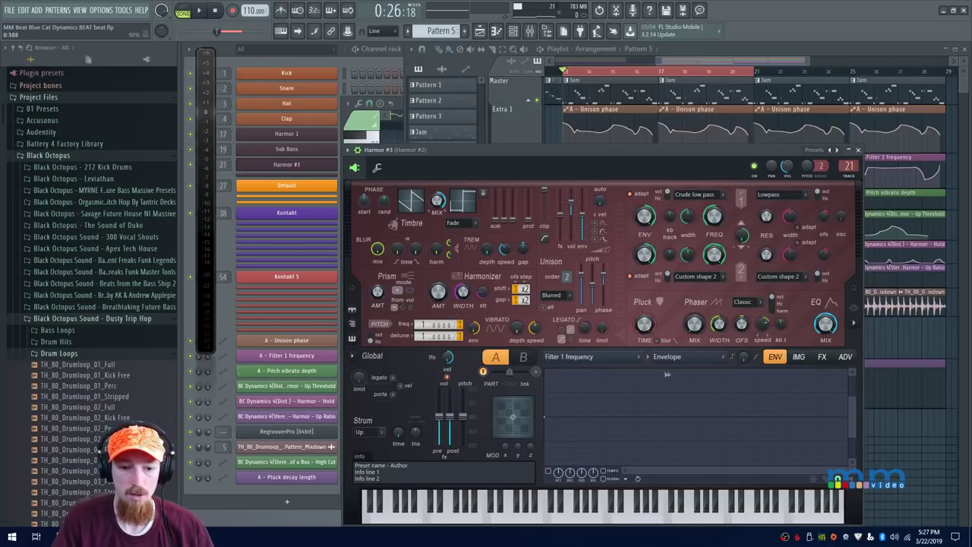
click(676, 357)
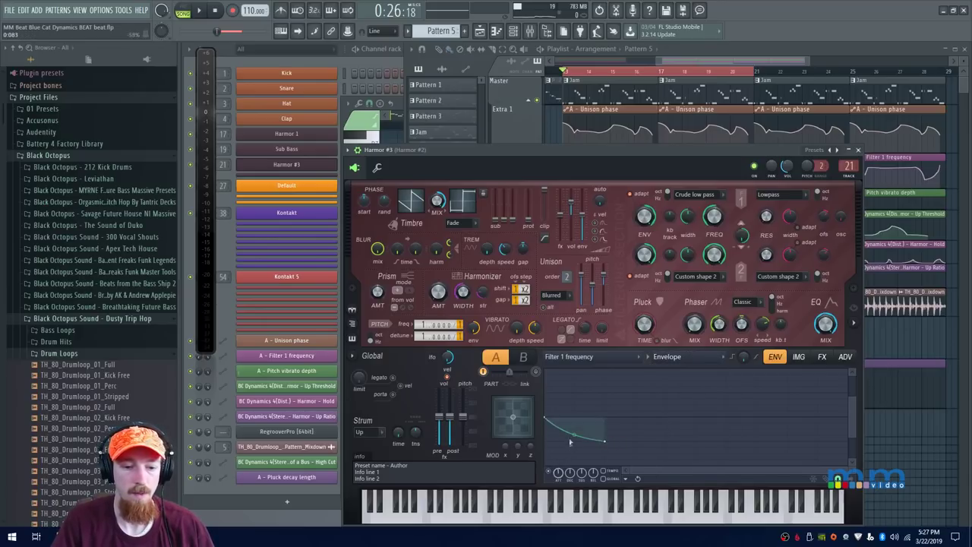
key(space)
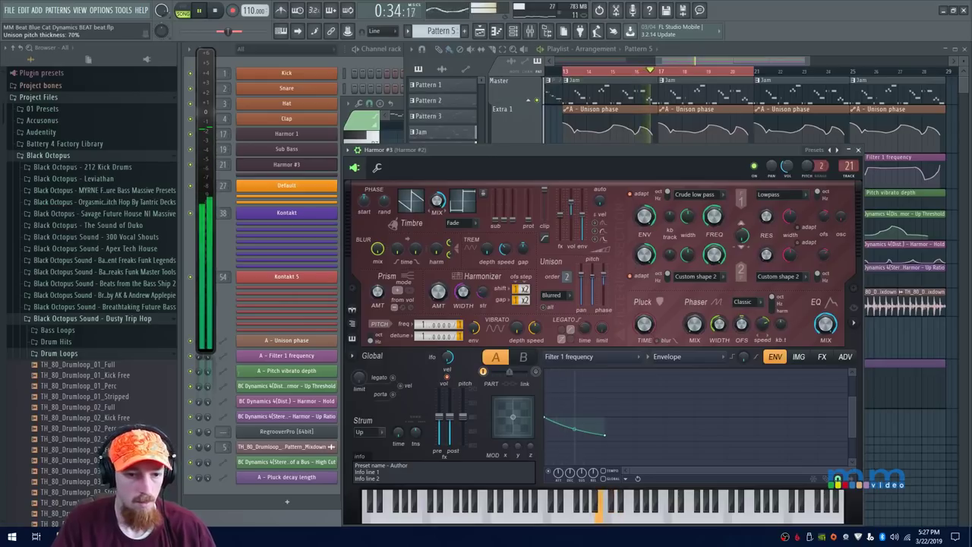
Review Harmor #3's effects, image and envelope pages while listening to the arrangement
click(822, 356)
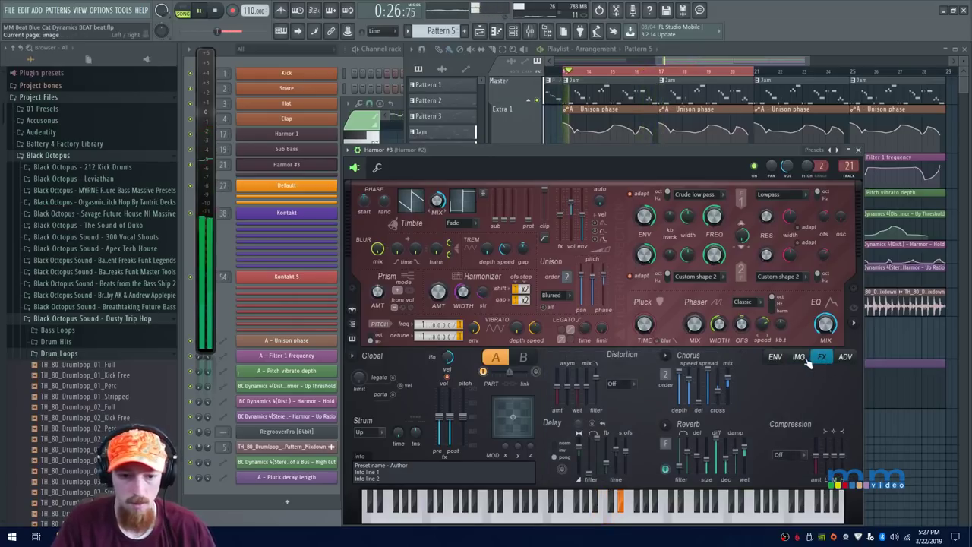
click(799, 357)
click(776, 357)
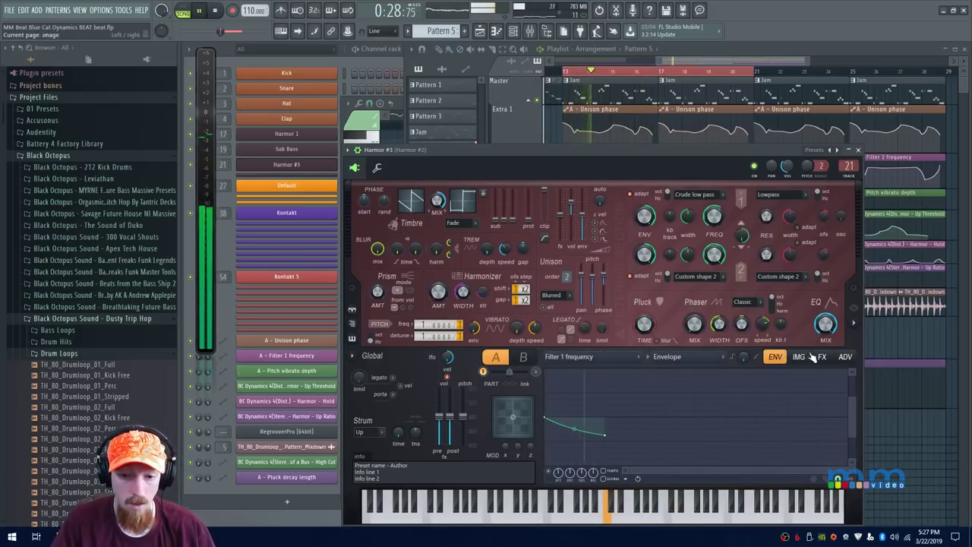
click(818, 356)
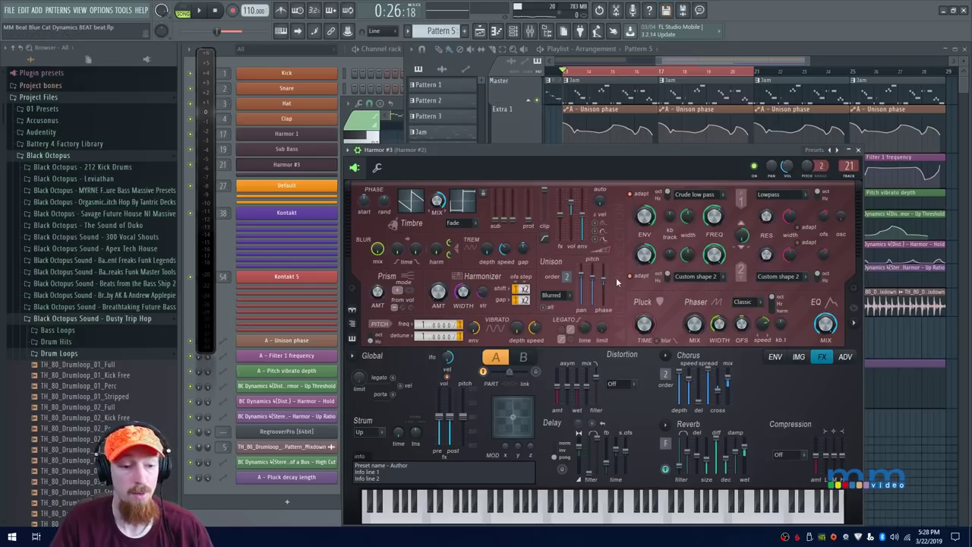
key(space)
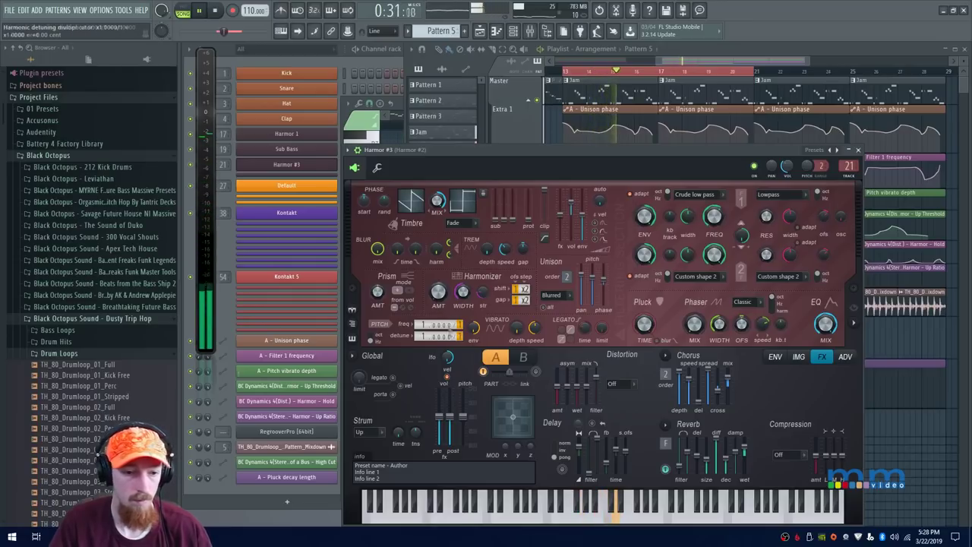
Stop playback and copy the Pattern 5 clip to bar 17 on the Drums track
drag(646, 151, 637, 154)
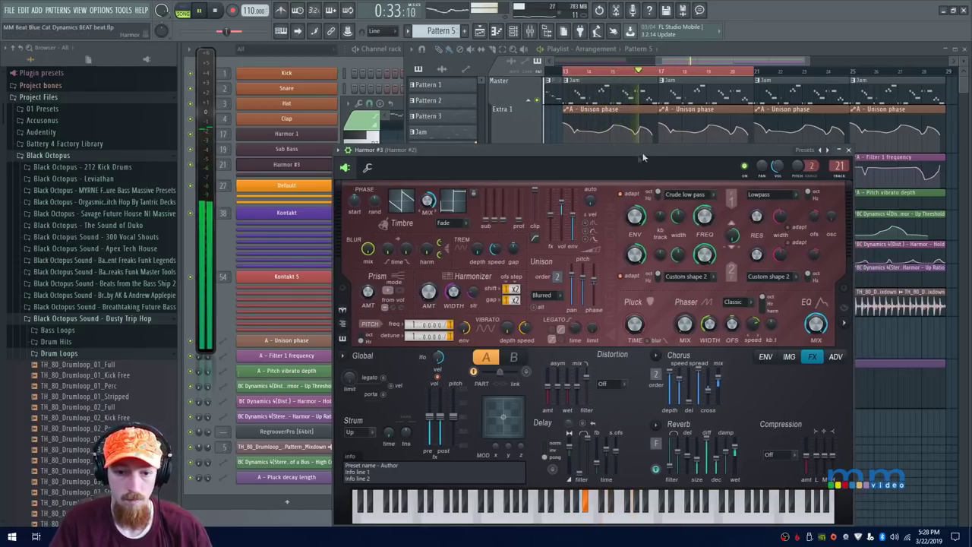
click(748, 64)
key(space)
drag(617, 428, 719, 422)
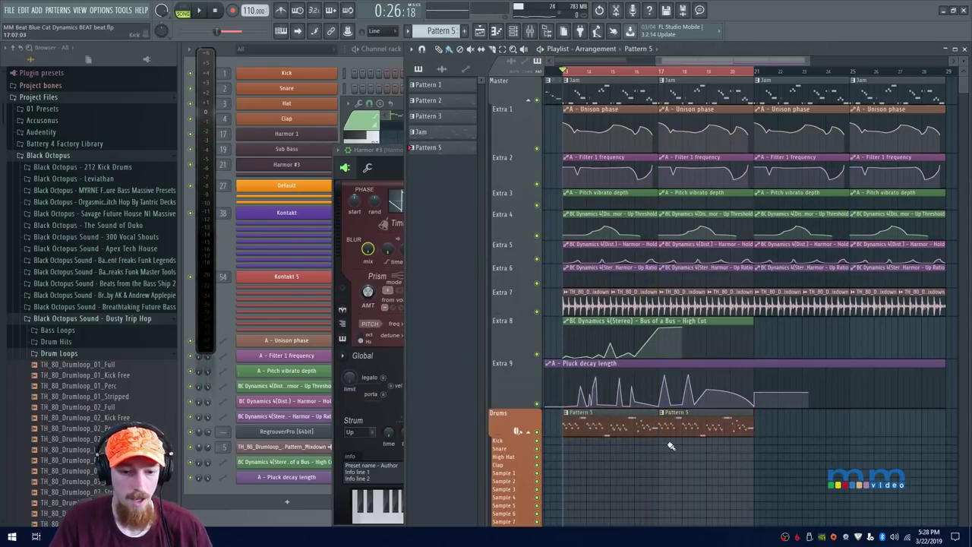
scroll(610, 426, down, 2)
scroll(616, 422, down, 2)
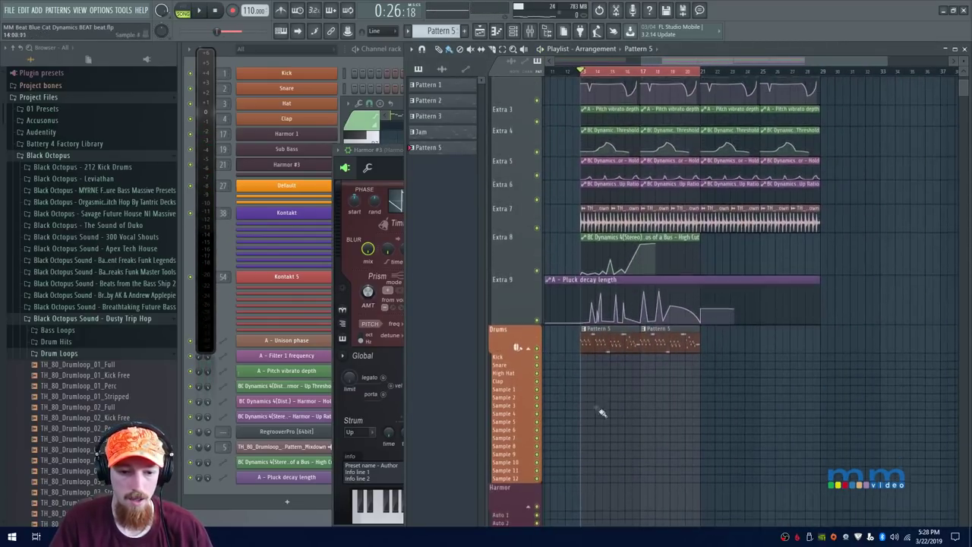
Close Harmor #3, open the mixer, and rename mixer track 21 as Flute
click(393, 176)
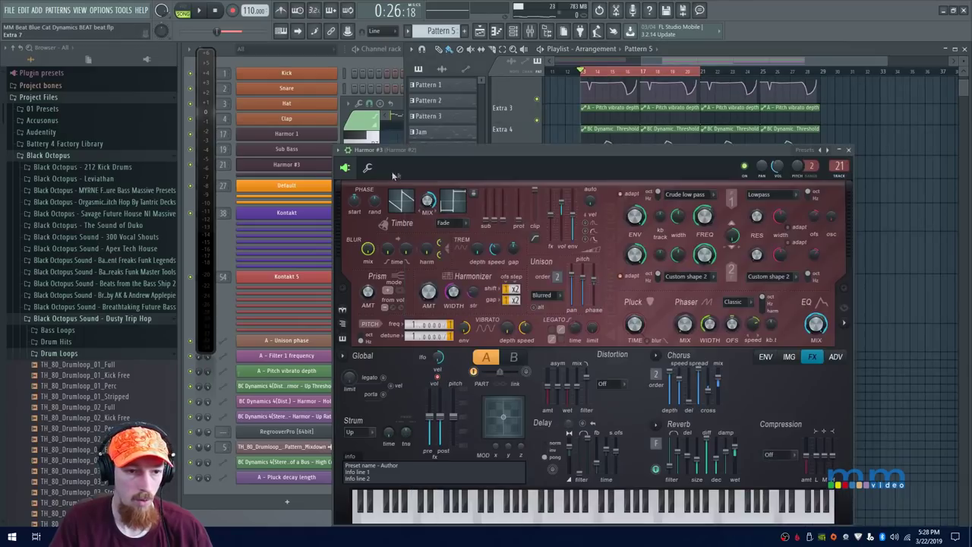
click(850, 152)
click(530, 30)
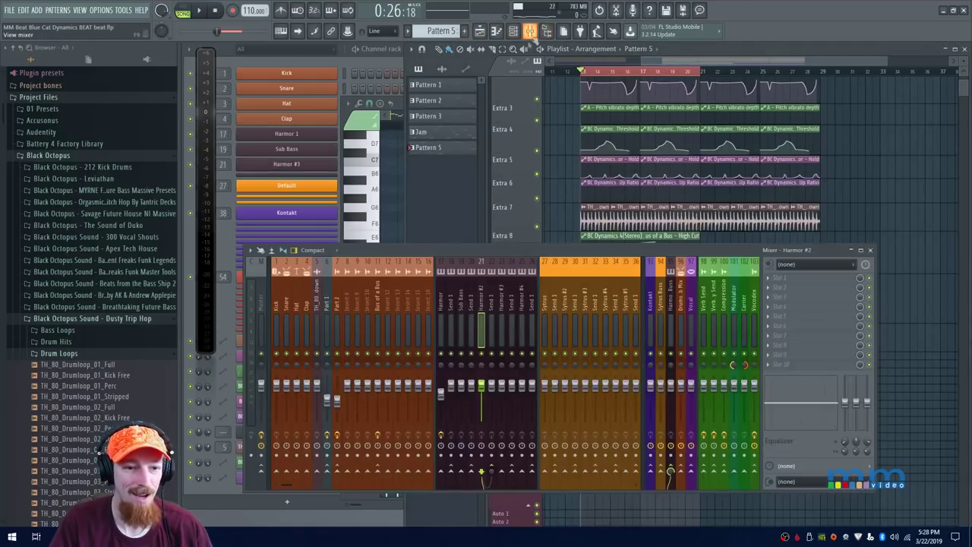
double_click(481, 306)
text(Flute)
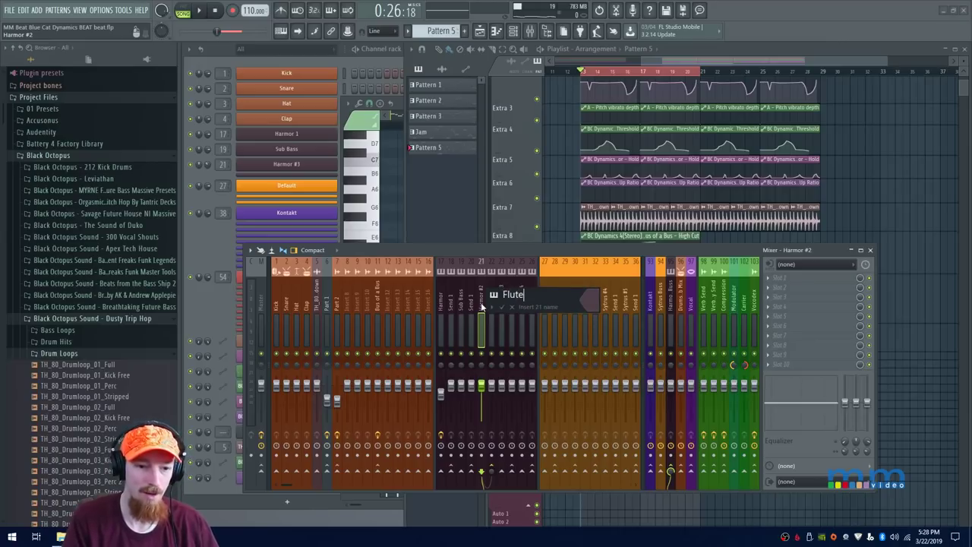
key(Return)
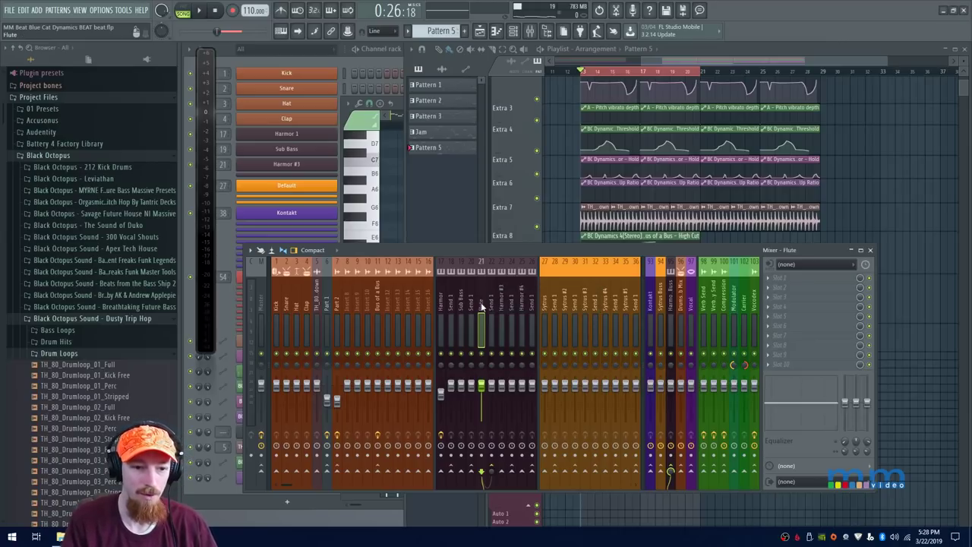
Load BC Dynamics 4 VST(Stereo) in the Flute track's second effect slot and toggle its right-channel processing
middle_click(800, 286)
text(dy)
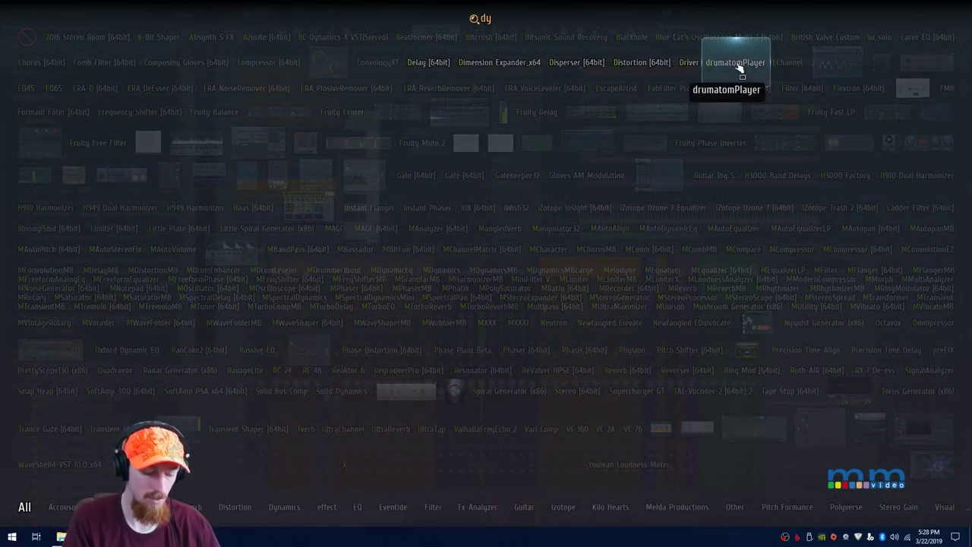
text(n)
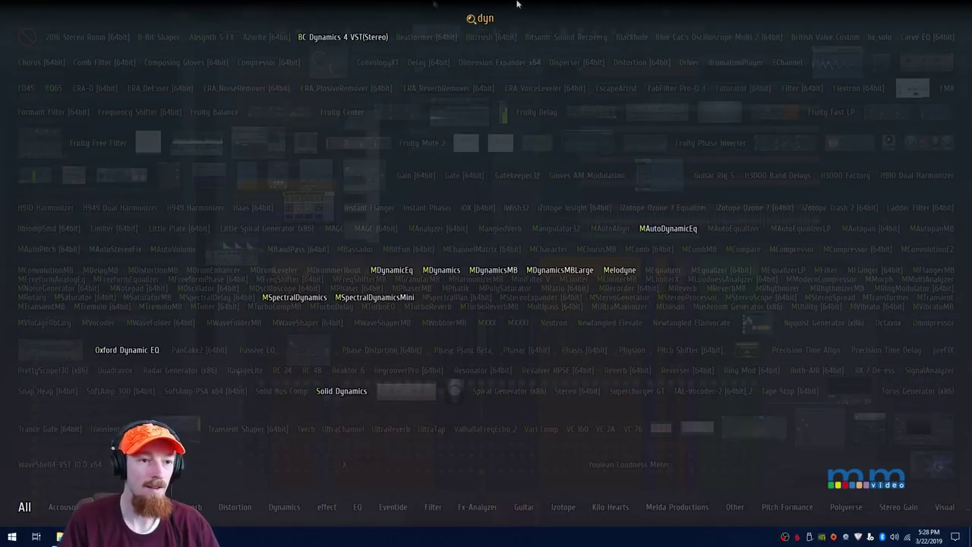
click(345, 43)
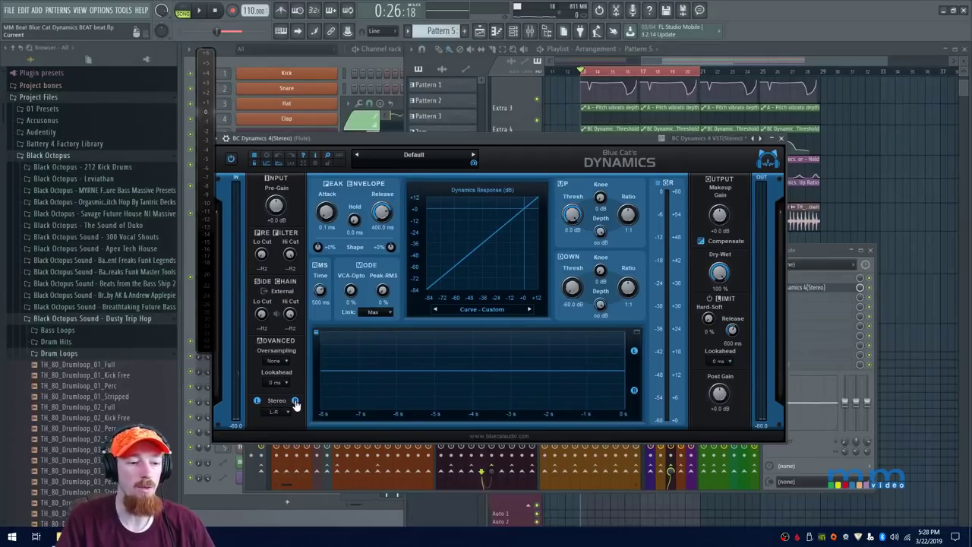
click(295, 401)
Load a second BC Dynamics 4 VST(Stereo) in the Flute track's slot 7 and turn off its left-channel processing
click(800, 277)
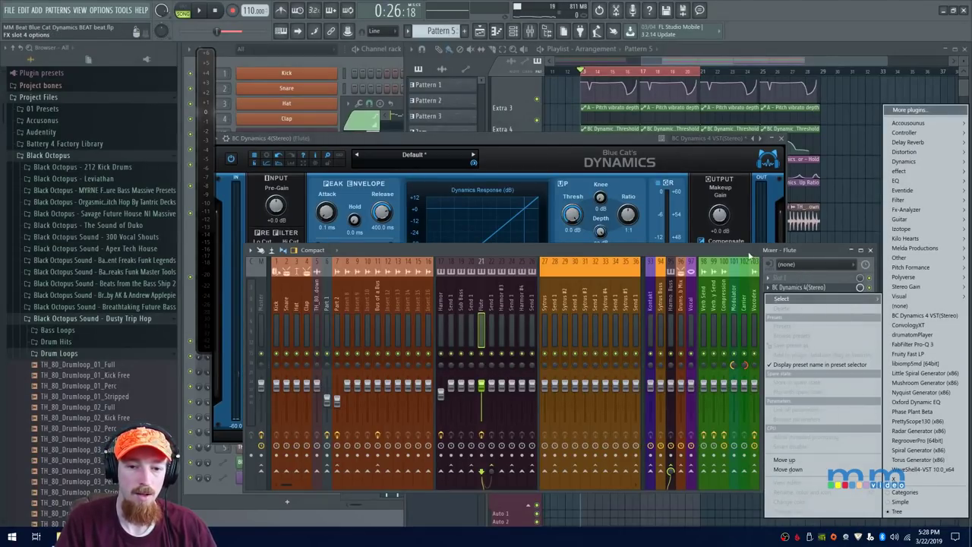
key(Escape)
key(F8)
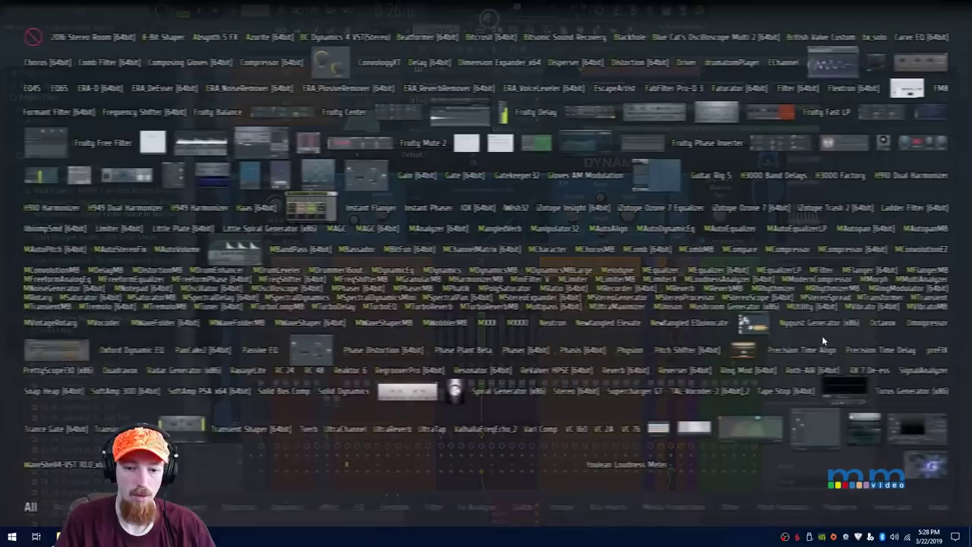
text(dy)
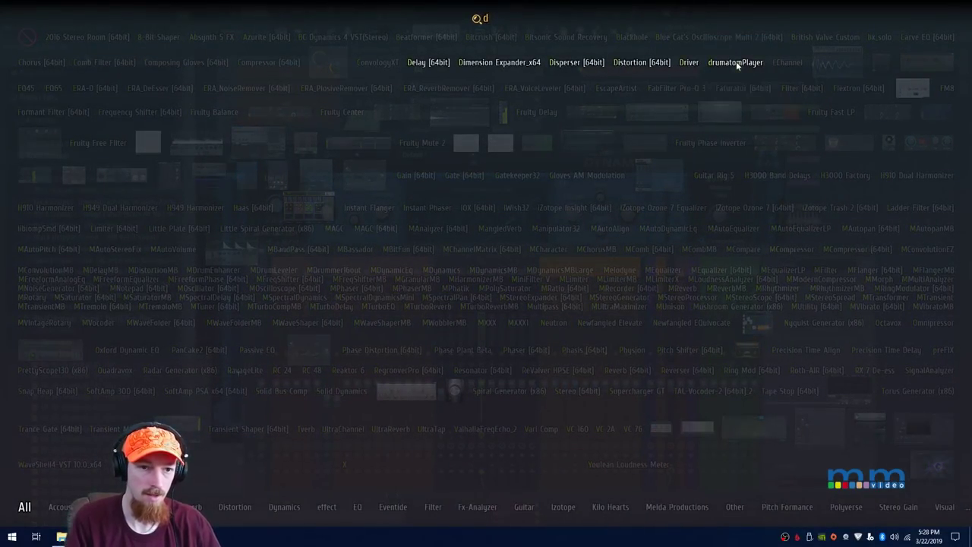
key(BackSpace)
key(BackSpace)
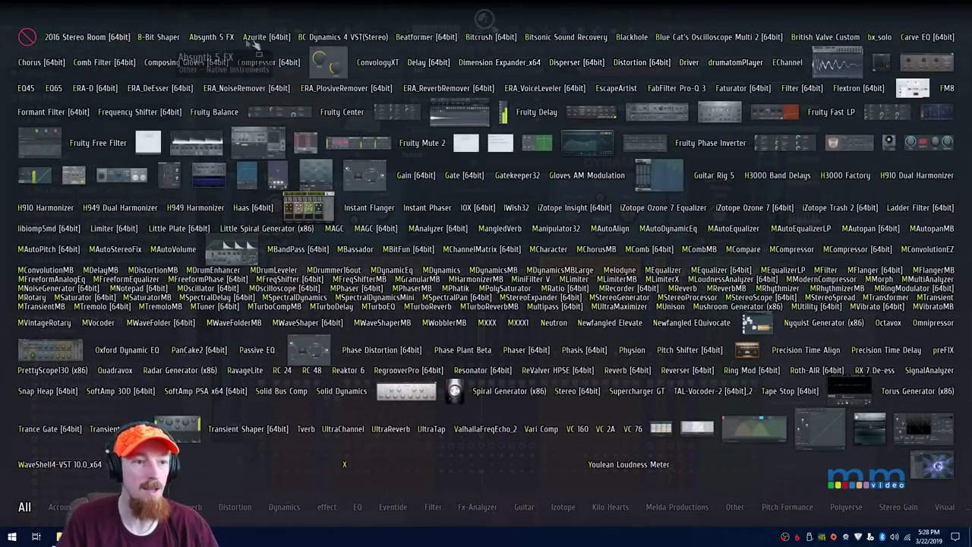
key(Return)
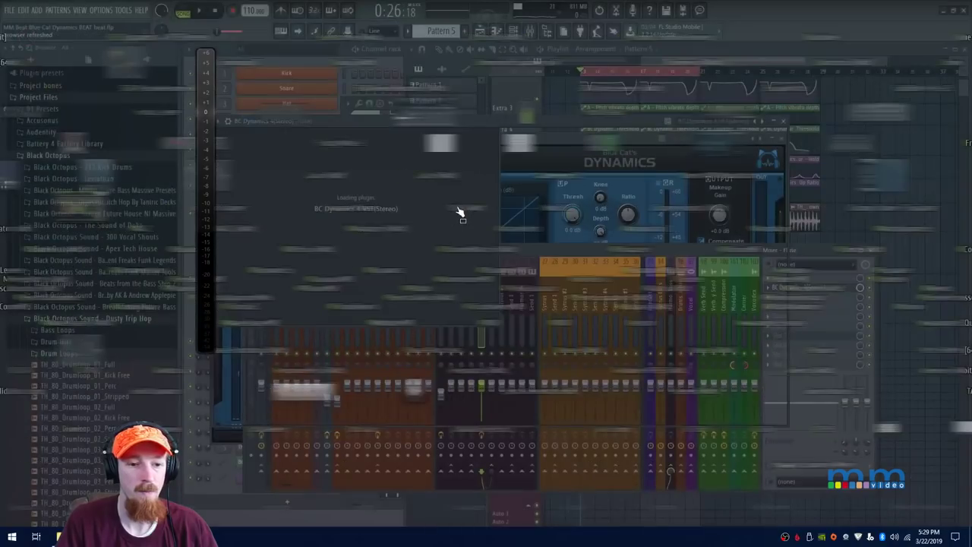
click(259, 384)
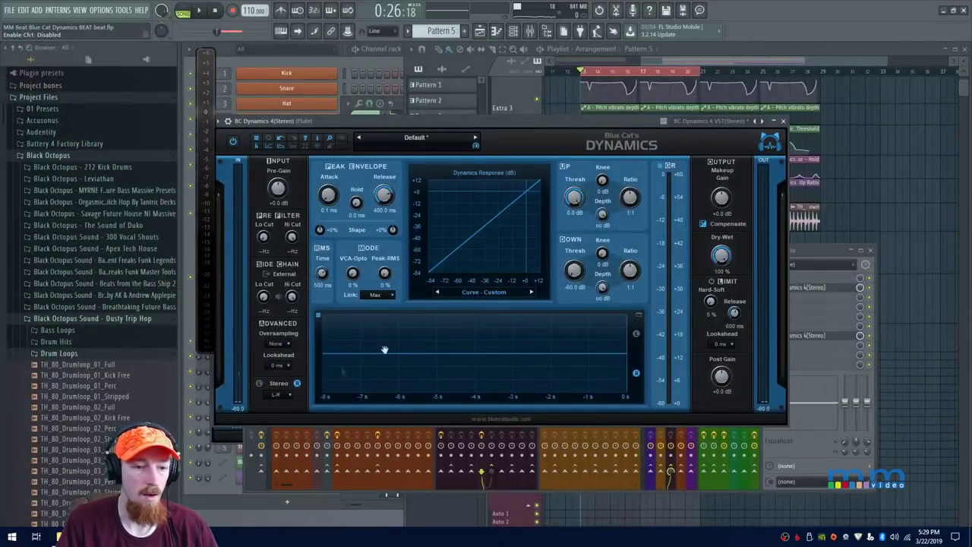
Set the right-channel dynamics to 15 ms attack, down threshold -43 dB at 2.38:1, and up threshold -15 dB at 3.33:1
drag(571, 260, 578, 241)
drag(642, 274, 632, 286)
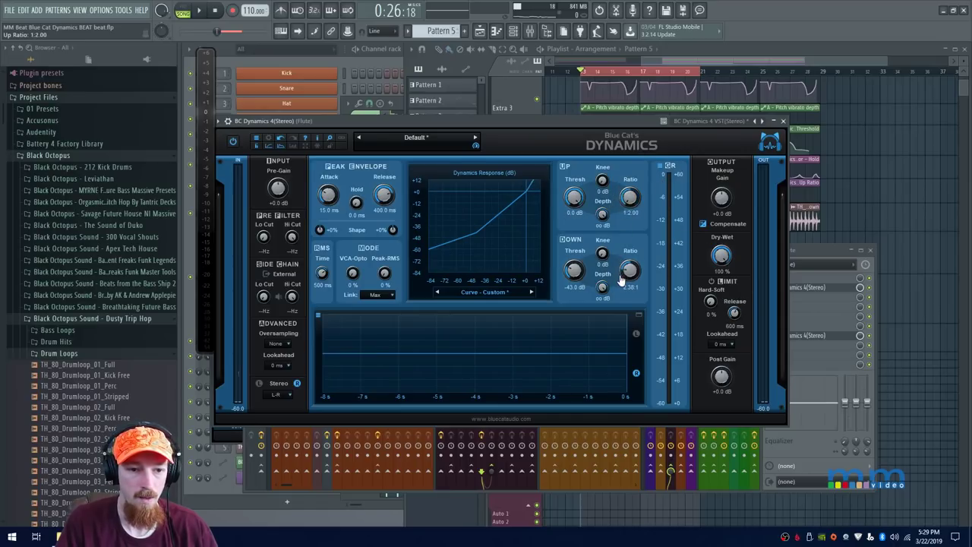
drag(627, 202, 624, 258)
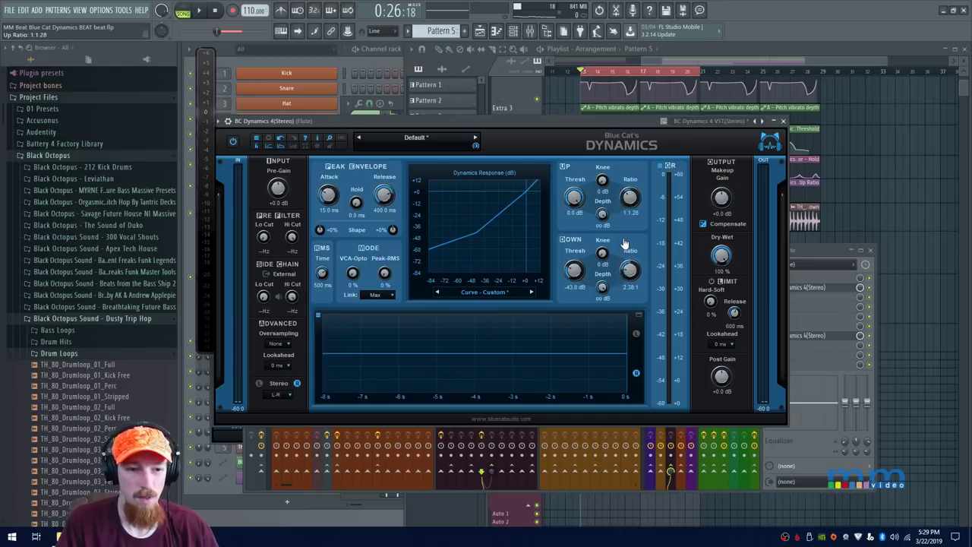
drag(577, 201, 575, 219)
drag(631, 197, 641, 174)
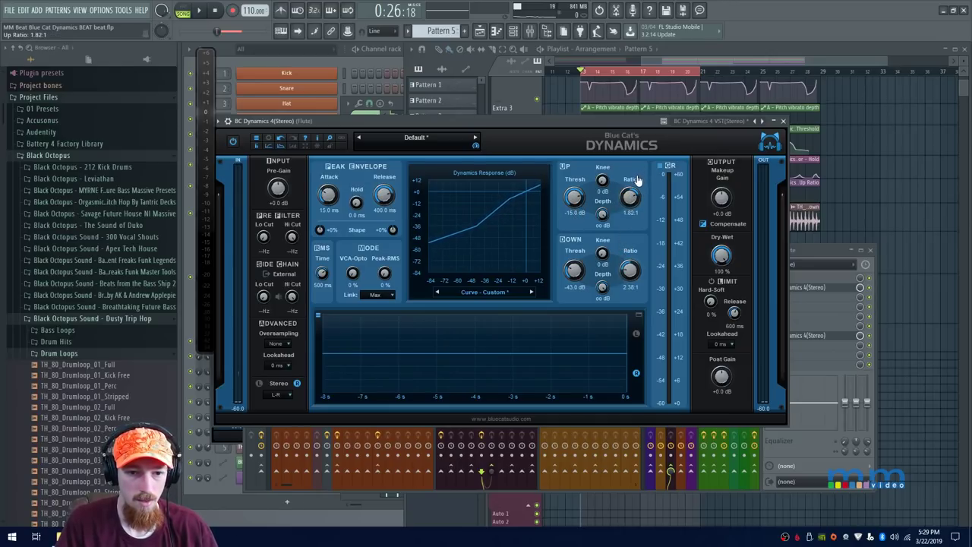
click(702, 225)
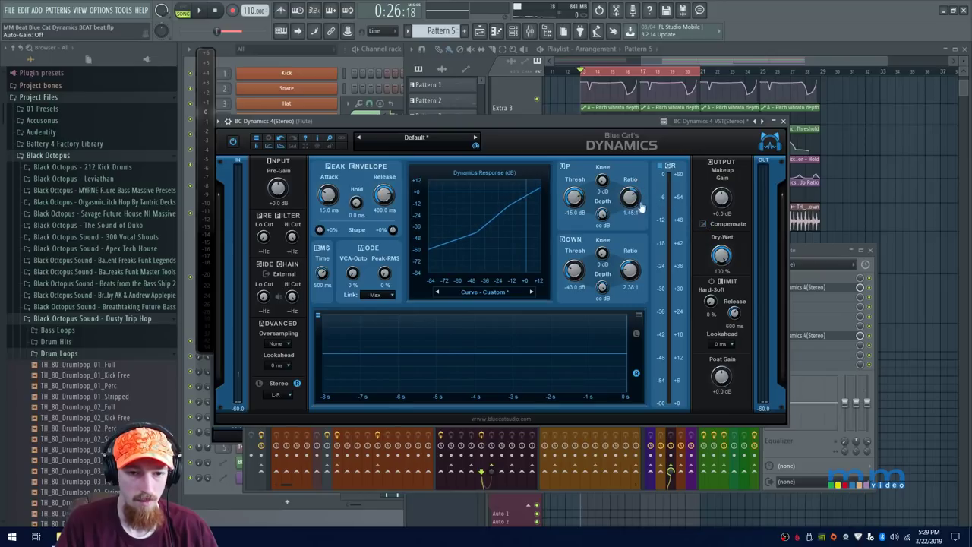
click(702, 224)
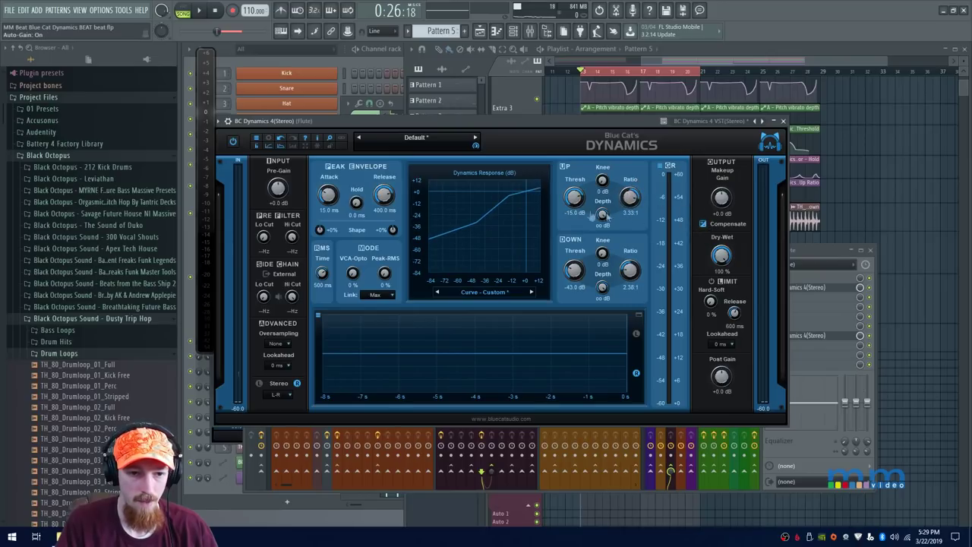
Listen to the arrangement with the right-channel dynamics active, stop playback, and recheck the slot 7 plugin's settings
key(space)
drag(547, 121, 546, 126)
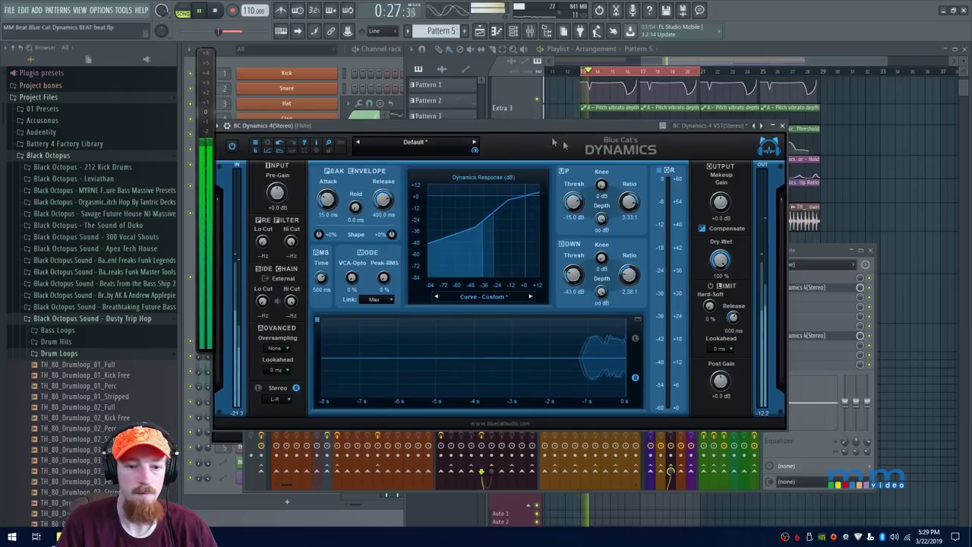
click(783, 126)
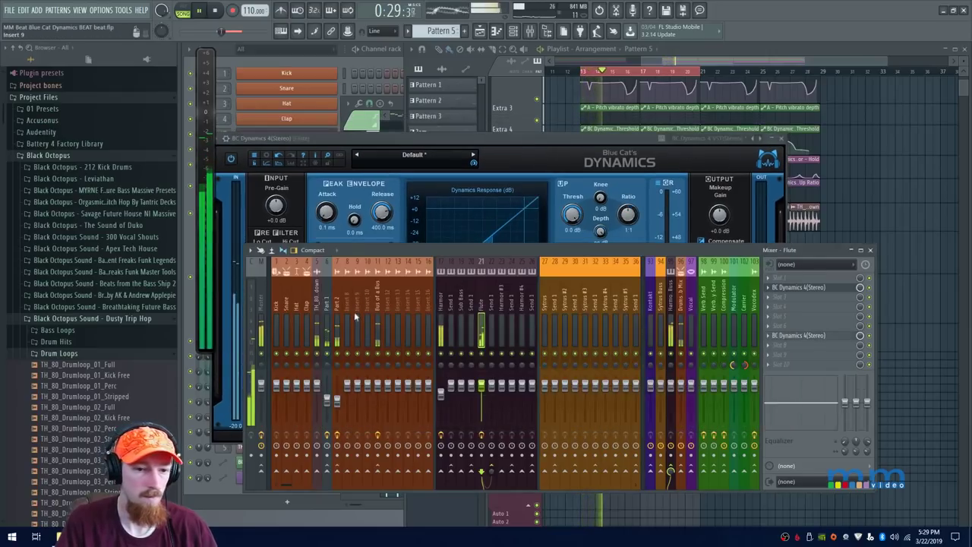
key(space)
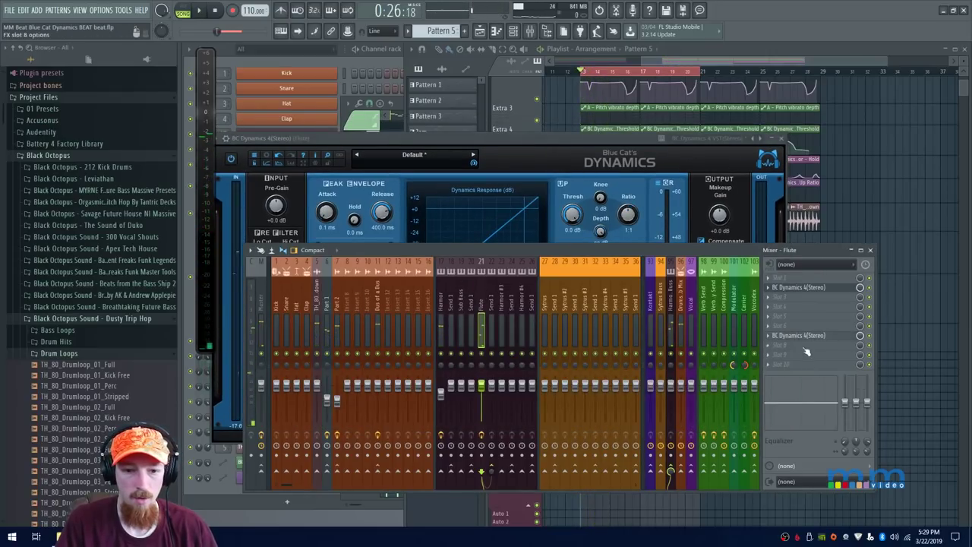
click(808, 339)
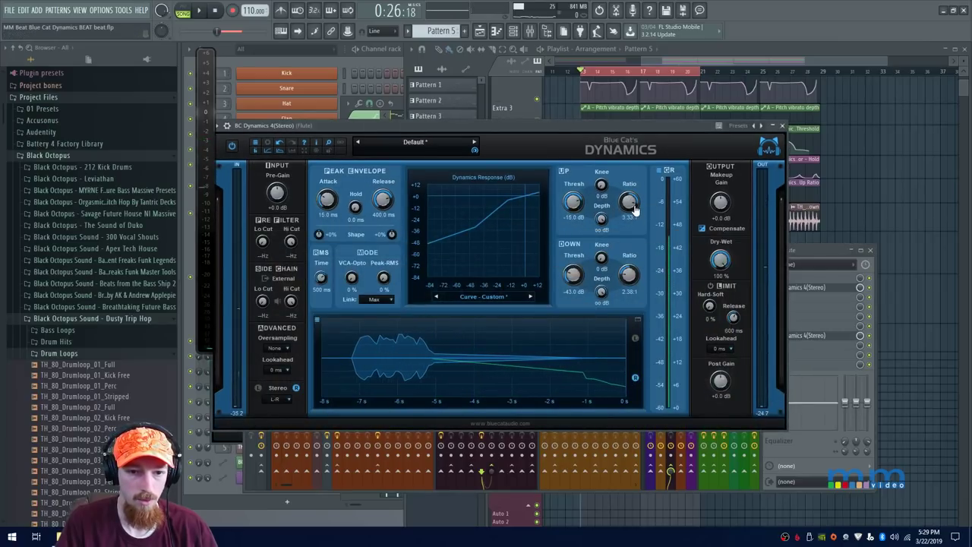
click(833, 334)
In the slot 2 dynamics, set up threshold -25 dB, down threshold -45 dB, down knee 11 dB and down ratio 1.92:1, softening the up knee
click(824, 290)
click(823, 290)
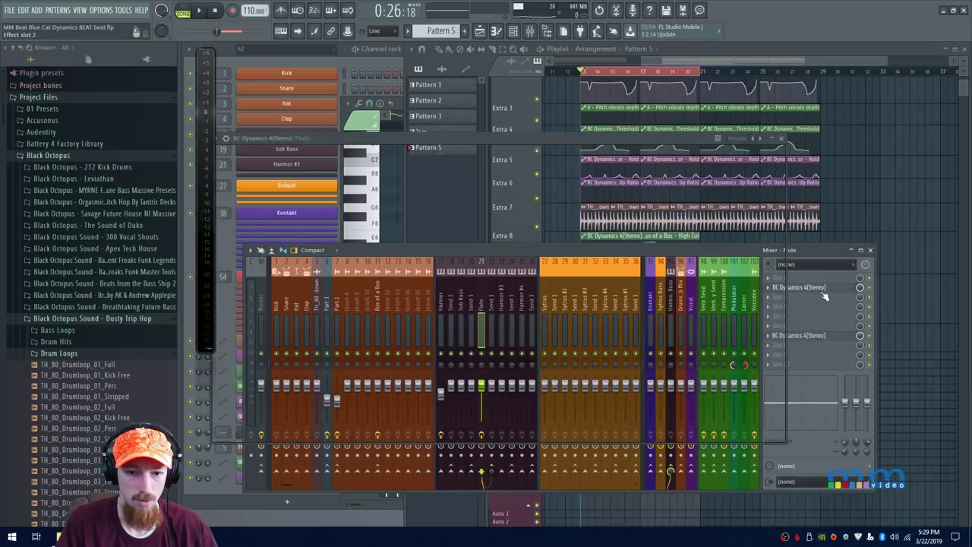
drag(628, 215, 629, 166)
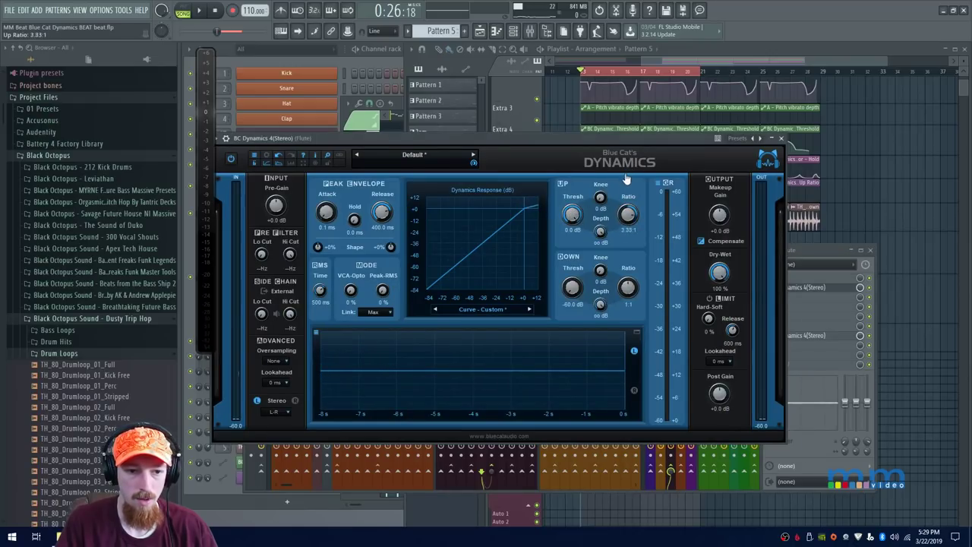
drag(575, 219, 575, 241)
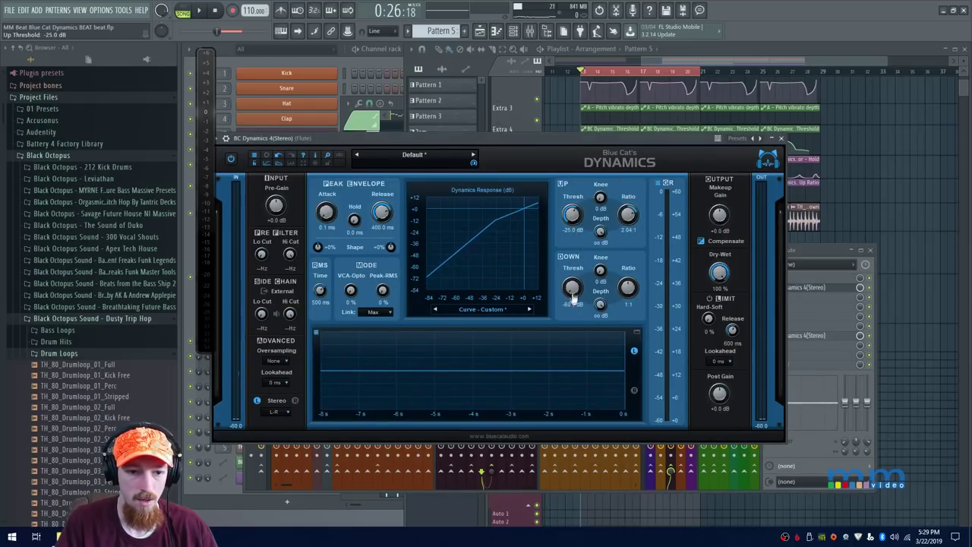
drag(628, 293, 628, 304)
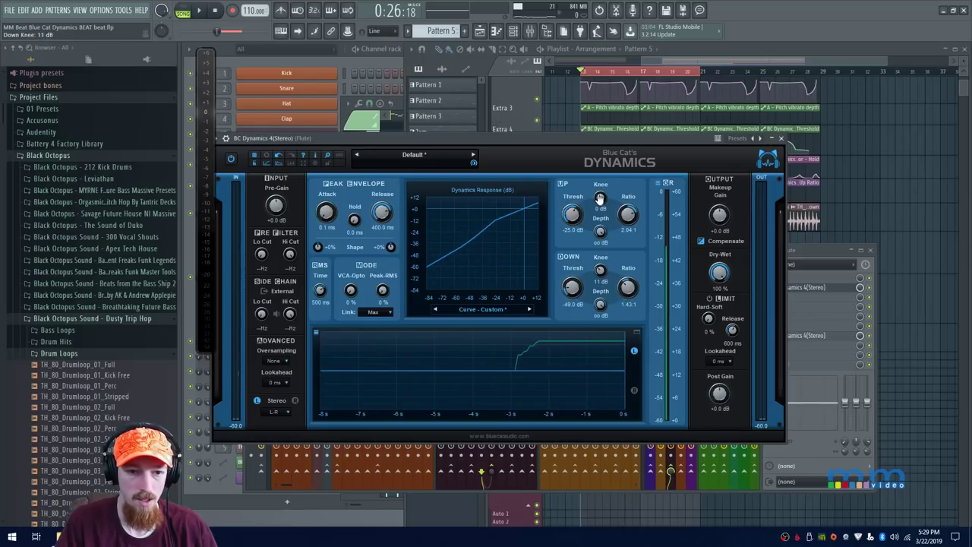
drag(580, 284, 627, 293)
Audition the left-channel dynamics, and set its attack to 0 ms and up ratio to 1.89:1
key(space)
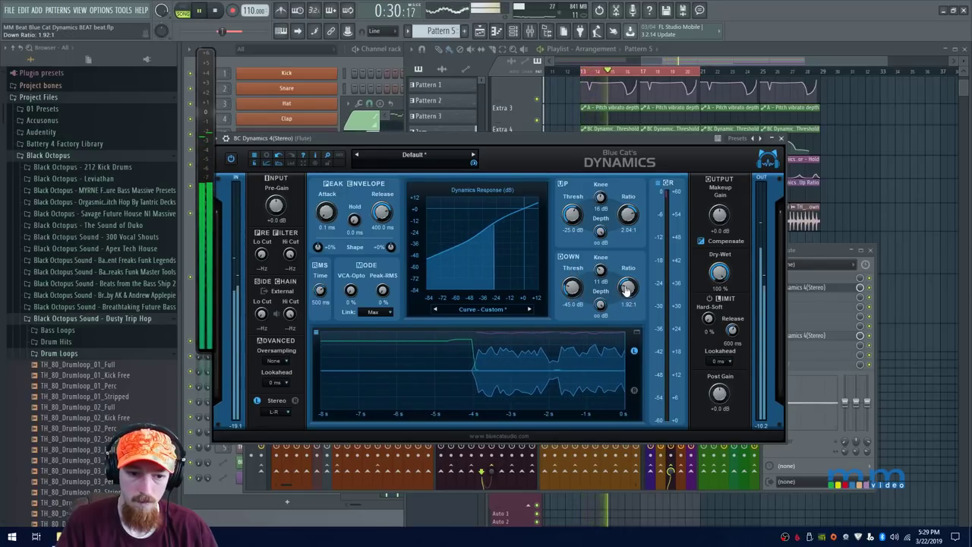
drag(630, 218, 628, 218)
key(space)
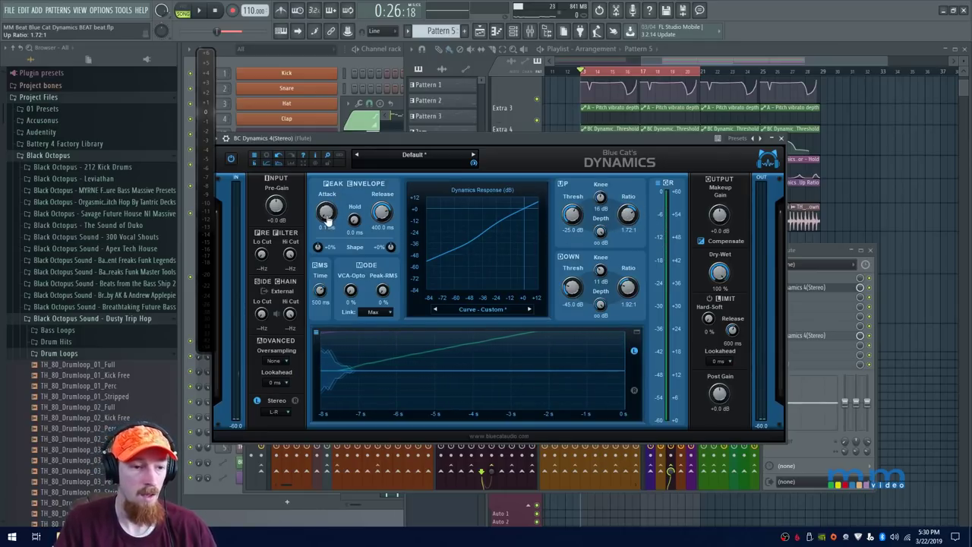
drag(326, 217, 327, 225)
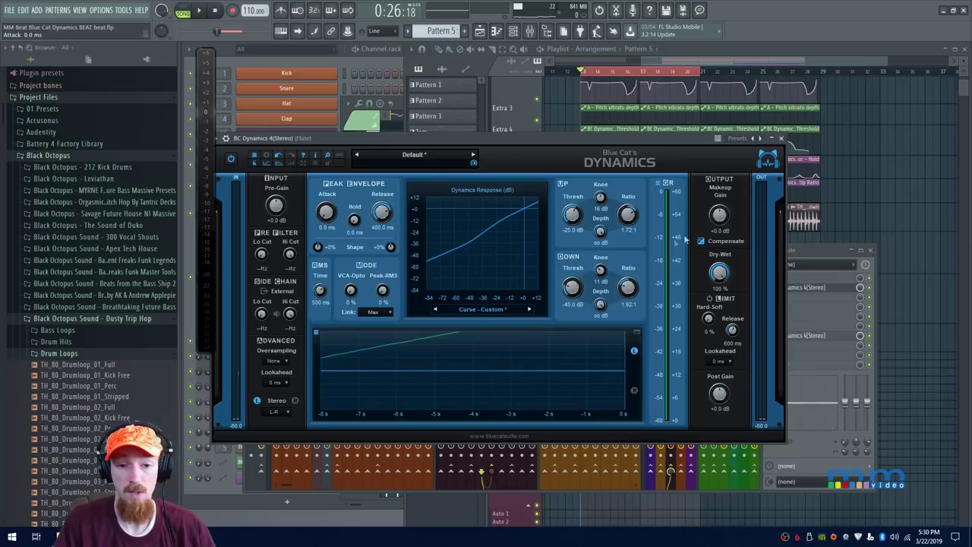
drag(629, 218, 629, 217)
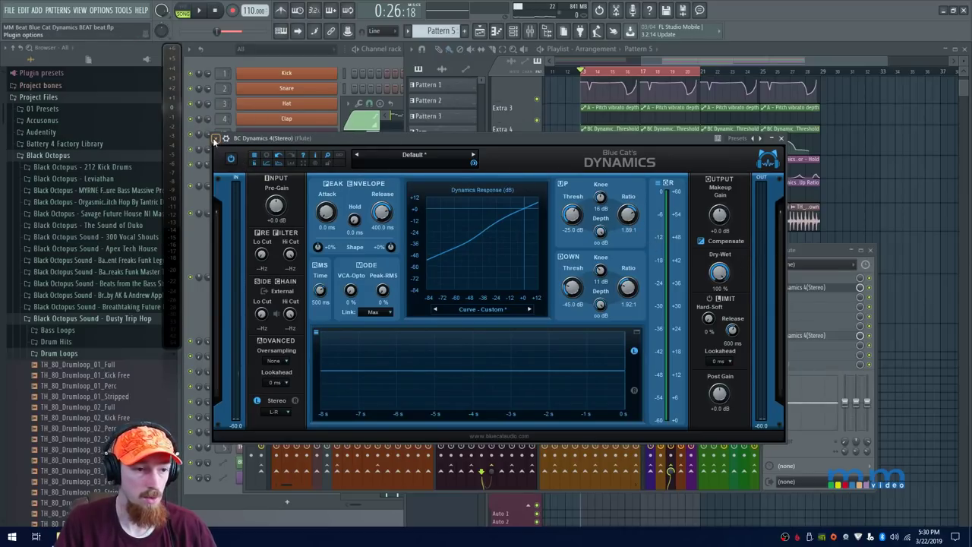
Browse the slot 2 plugin's parameters and create an automation clip for its Up Ratio
click(216, 139)
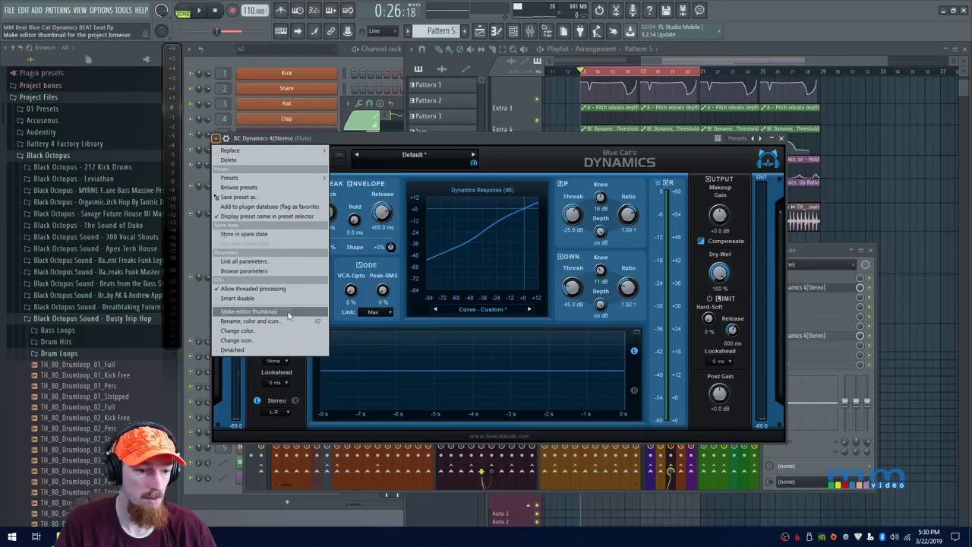
click(300, 270)
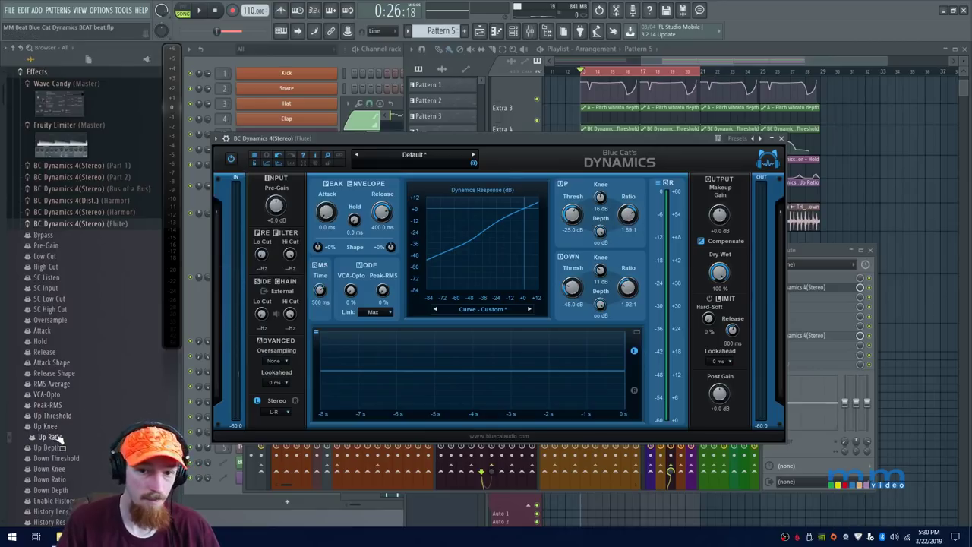
click(89, 437)
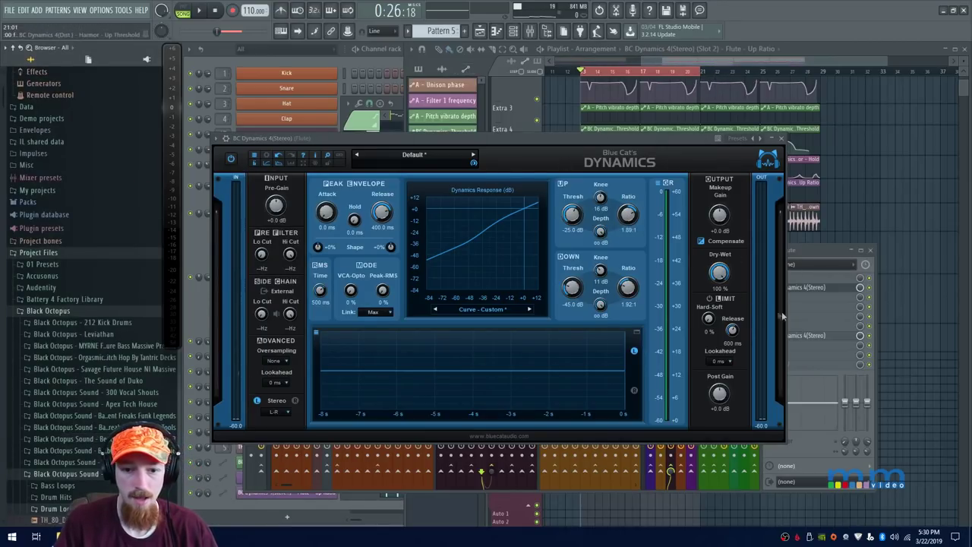
Close the slot 2 dynamics window and lower the Flute track's fader slightly during playback
click(802, 288)
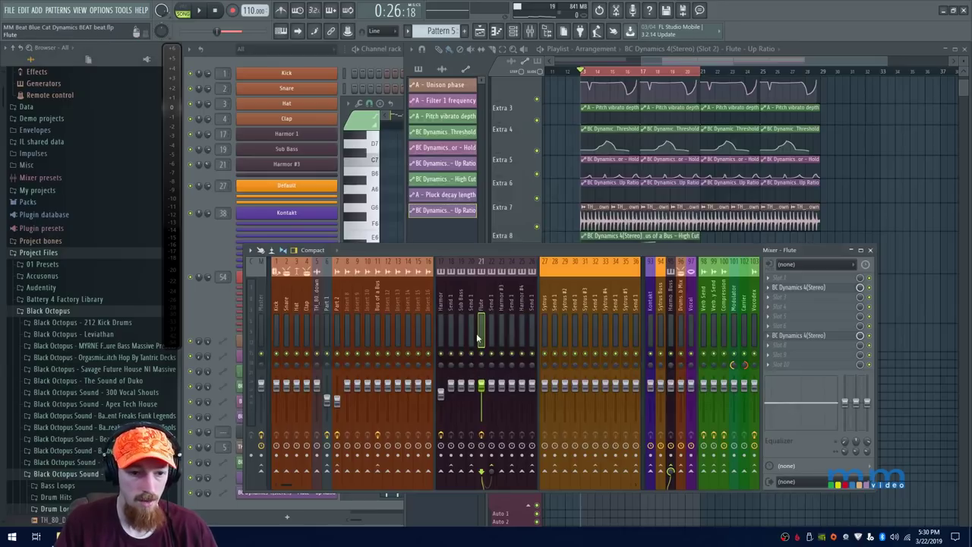
key(space)
drag(481, 385, 483, 403)
In the playlist, enlarge the Kick track and add four control points to the Flute Up Ratio automation clip, then stop playback
key(F5)
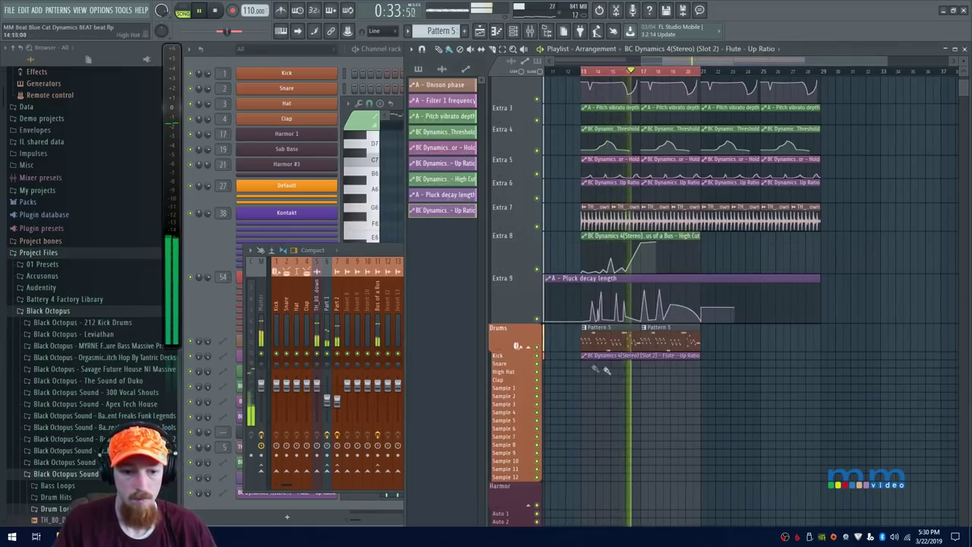
scroll(576, 367, up, 1)
drag(523, 361, 523, 452)
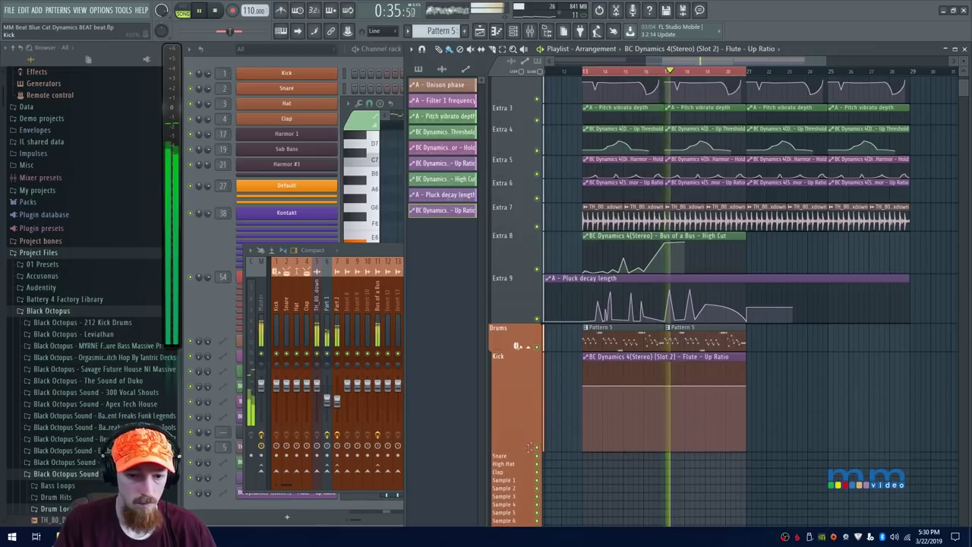
right_click(669, 401)
right_click(705, 377)
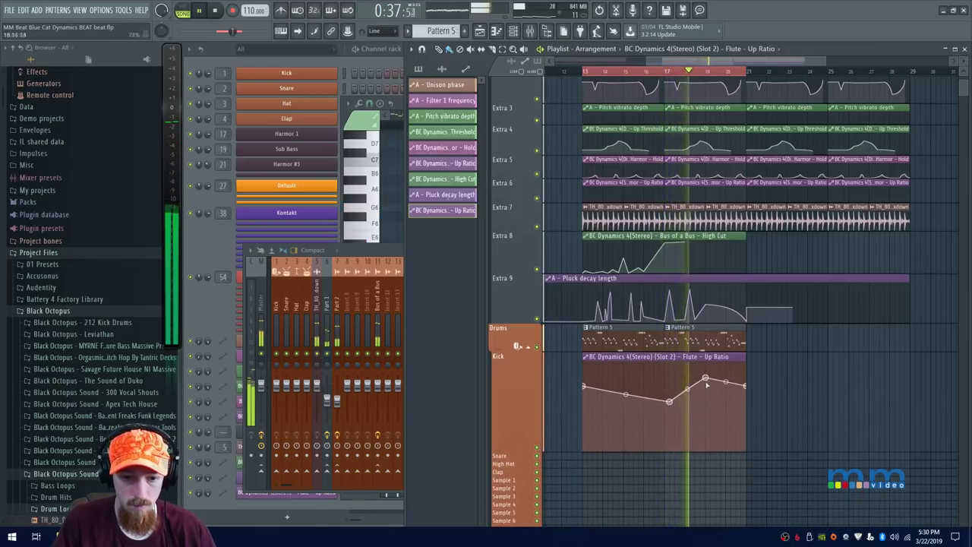
right_click(613, 416)
right_click(629, 387)
key(space)
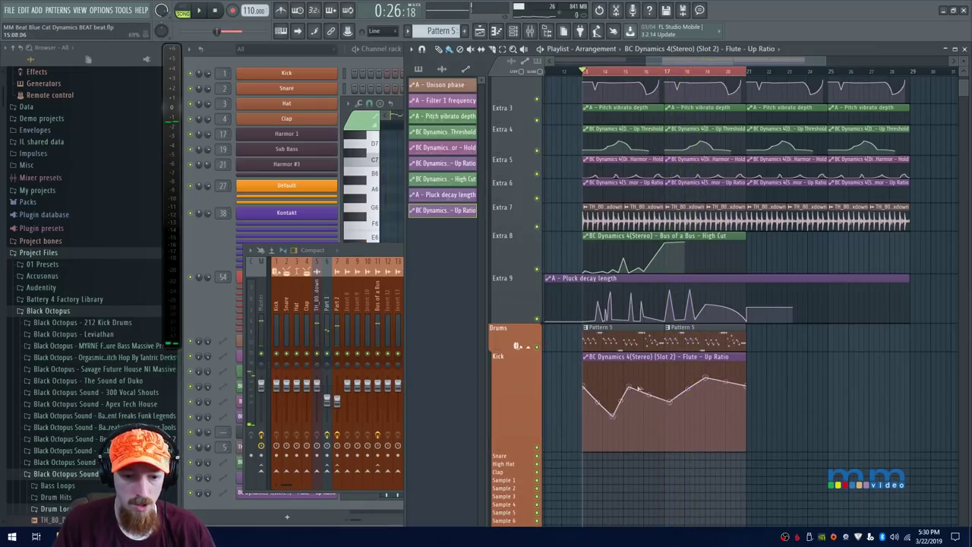
Reshape the Flute Up Ratio automation into a gentle wave with raised points at bars 14 and 17, auditioning the changes
drag(636, 386, 648, 379)
drag(612, 414, 603, 393)
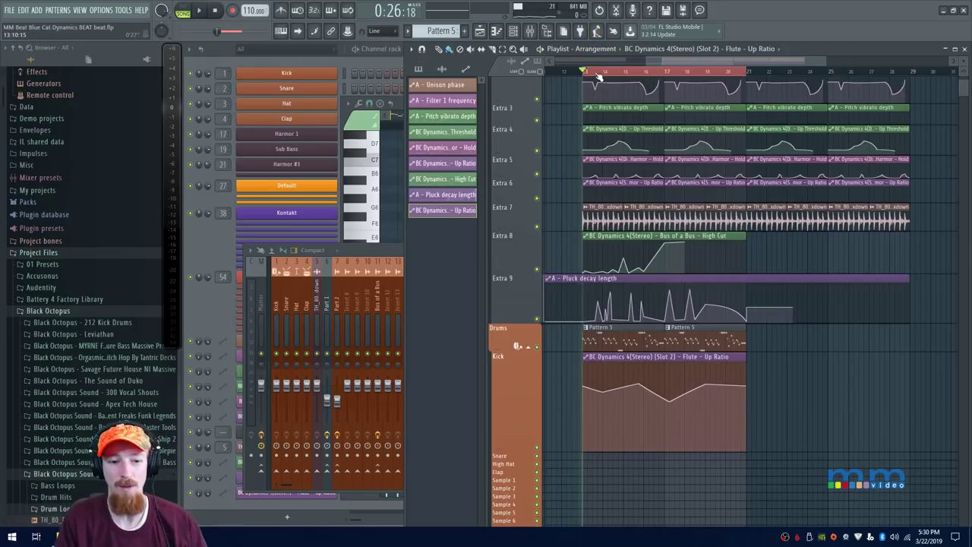
key(space)
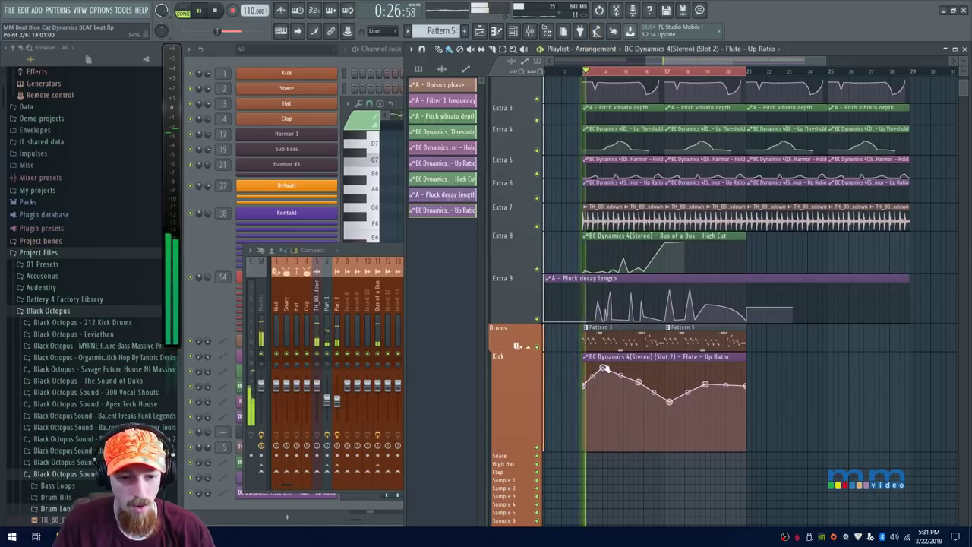
drag(605, 369, 604, 377)
drag(669, 402, 669, 388)
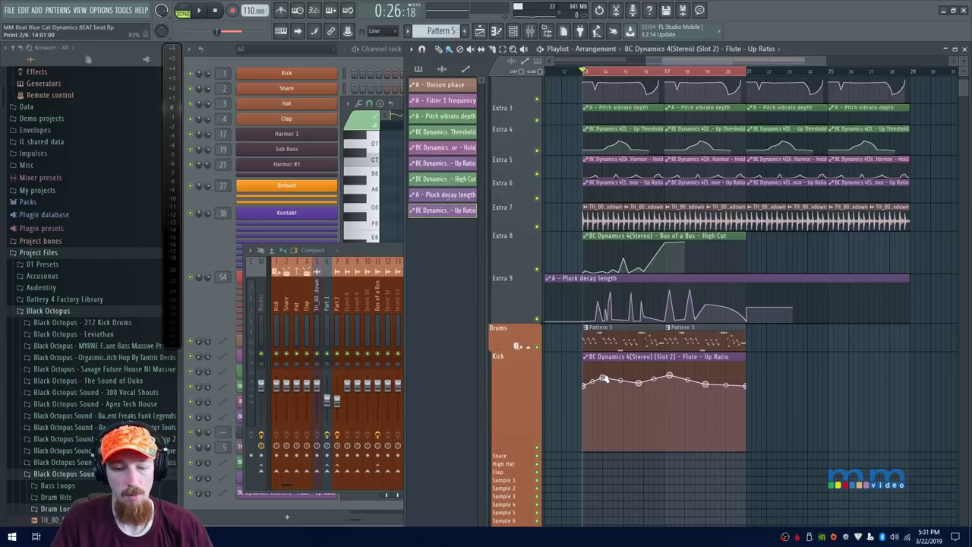
key(space)
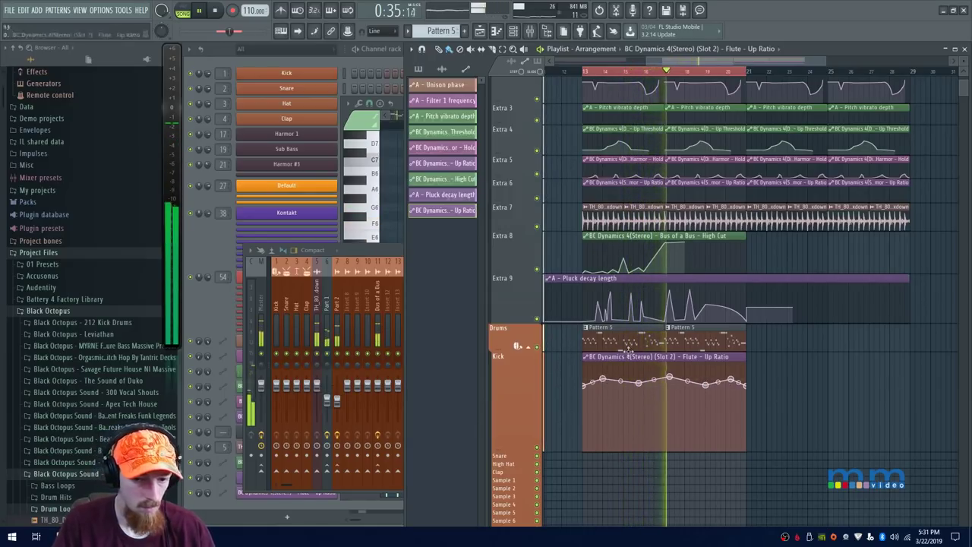
Lower the Flute mixer track's fader slightly and repeat the Pattern 5 and Flute Up Ratio clips from bar 21 to bar 29
key(F9)
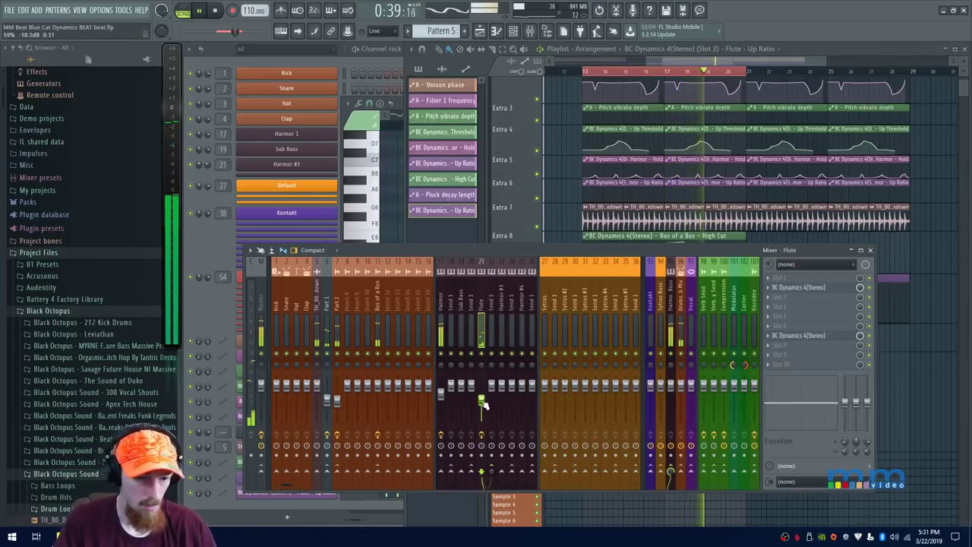
drag(482, 404, 482, 407)
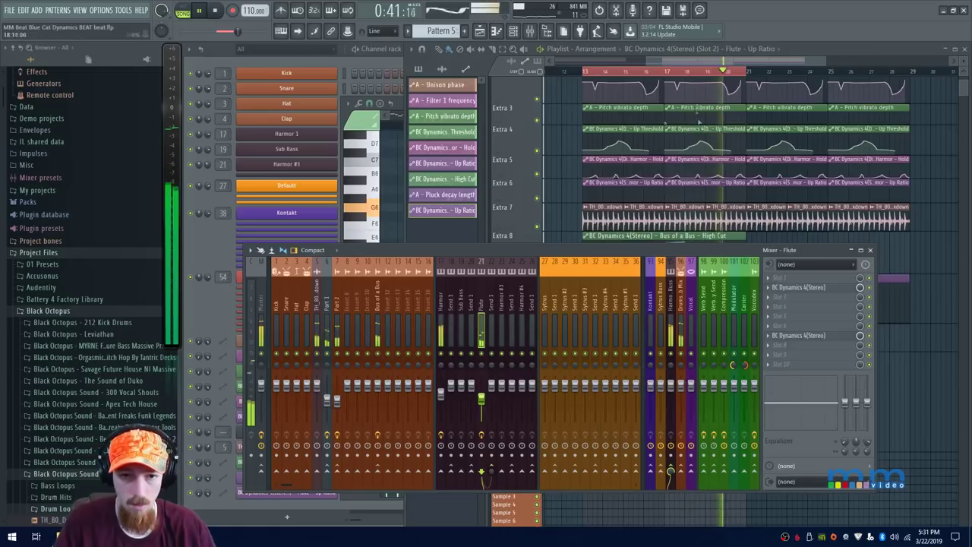
key(F5)
mouse_move(755, 380)
mouse_down()
mouse_move(605, 345)
mouse_move(768, 344)
mouse_up()
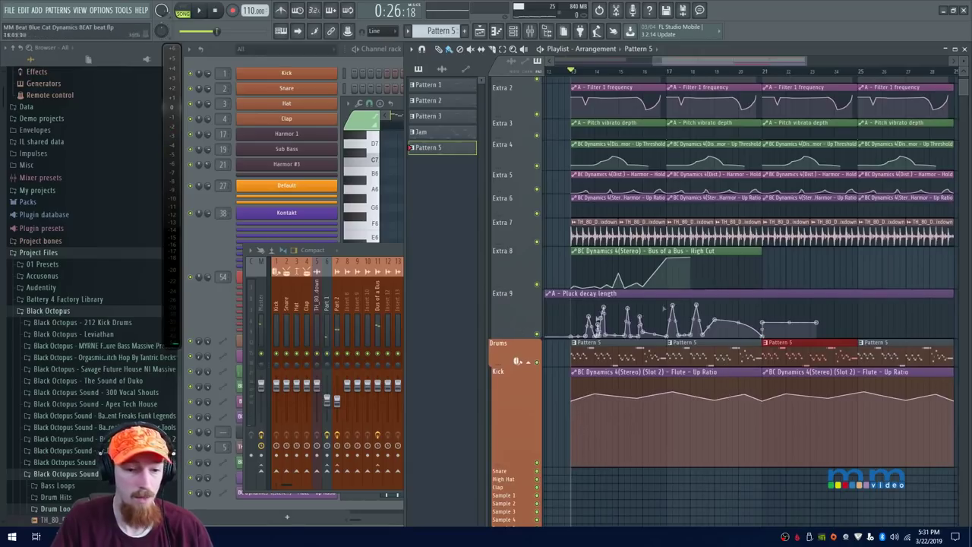
scroll(683, 310, down, 2)
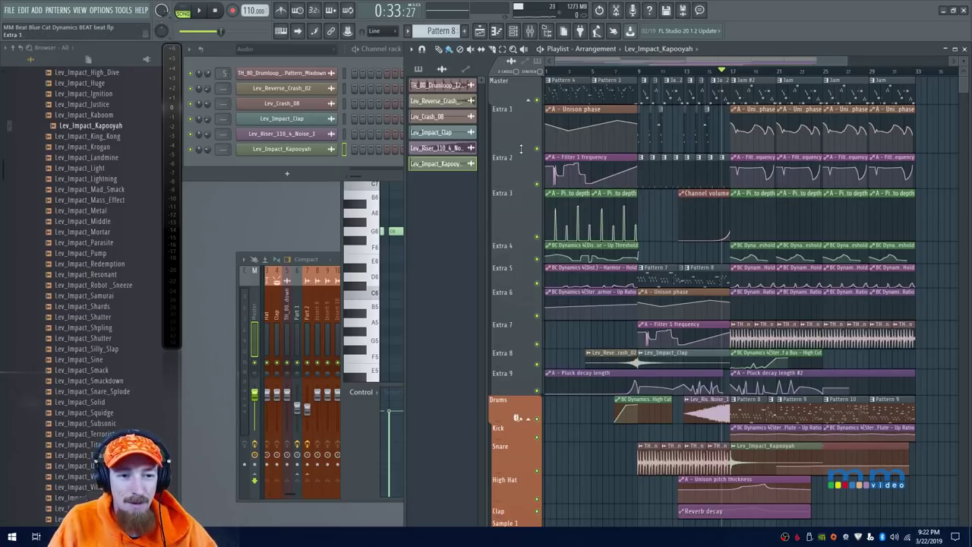
Reduce the Extra 1 track's height in the playlist and select the Pattern 7 and Pattern 8 clips on Extra 5
drag(521, 149, 521, 134)
drag(605, 341, 658, 343)
click(671, 287)
click(664, 260)
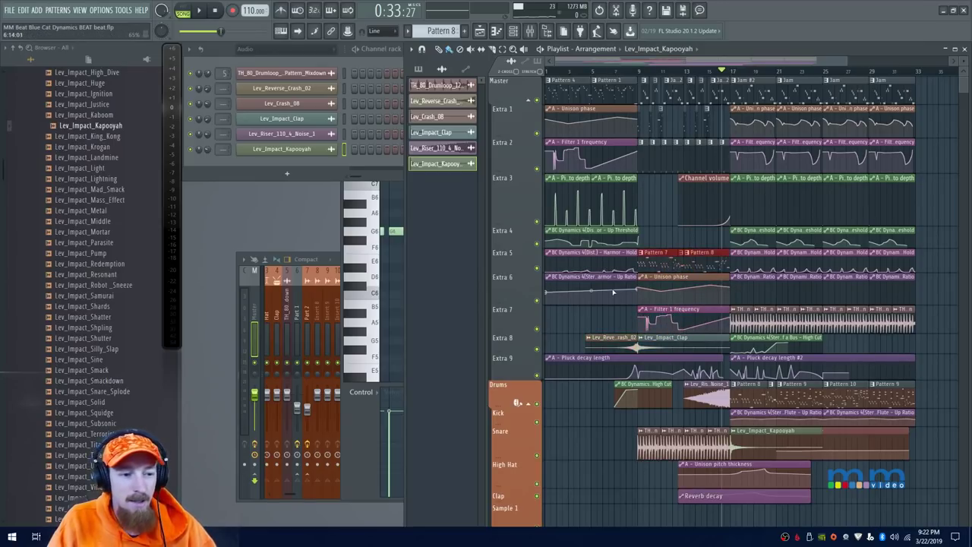
Select the TH_80 drum loop's track in the mixer to review its routing, and return to the playlist
click(257, 319)
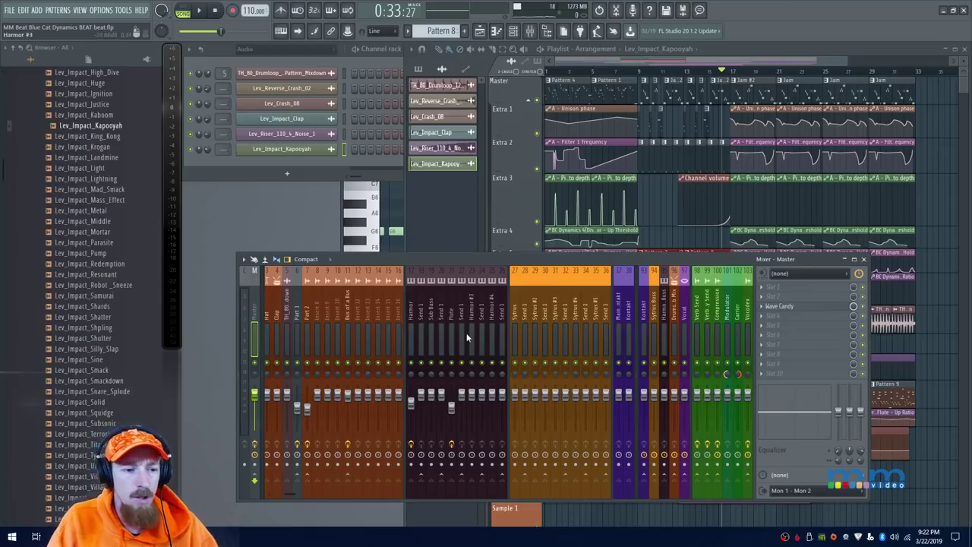
mouse_move(297, 319)
mouse_down()
mouse_move(344, 314)
mouse_move(290, 323)
mouse_up()
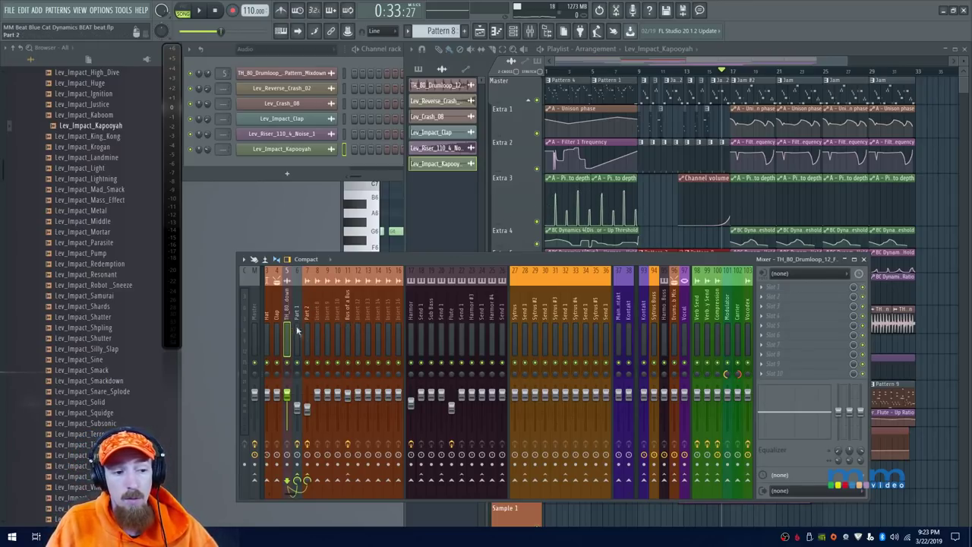
click(615, 66)
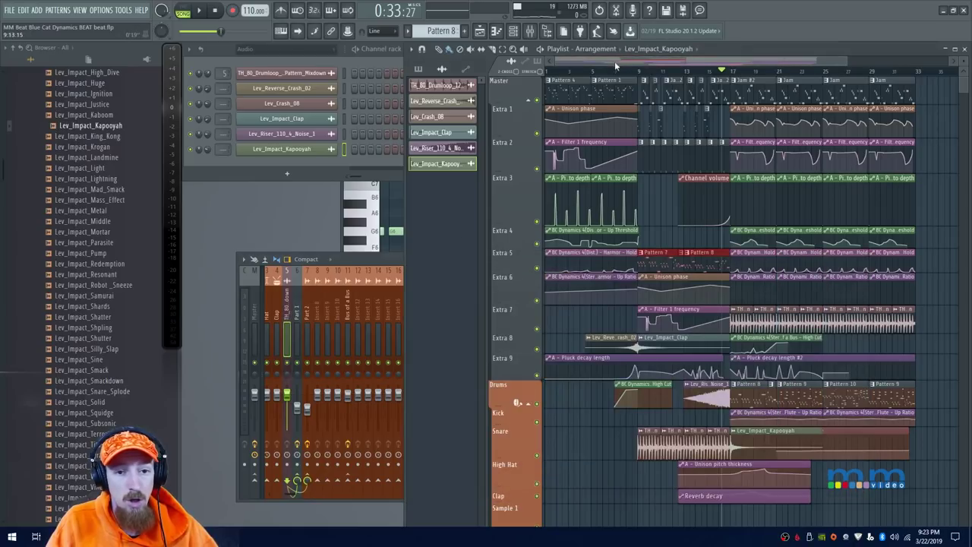
Play the arrangement from the beginning, listen through to its last section, and stop playback
drag(720, 72, 509, 70)
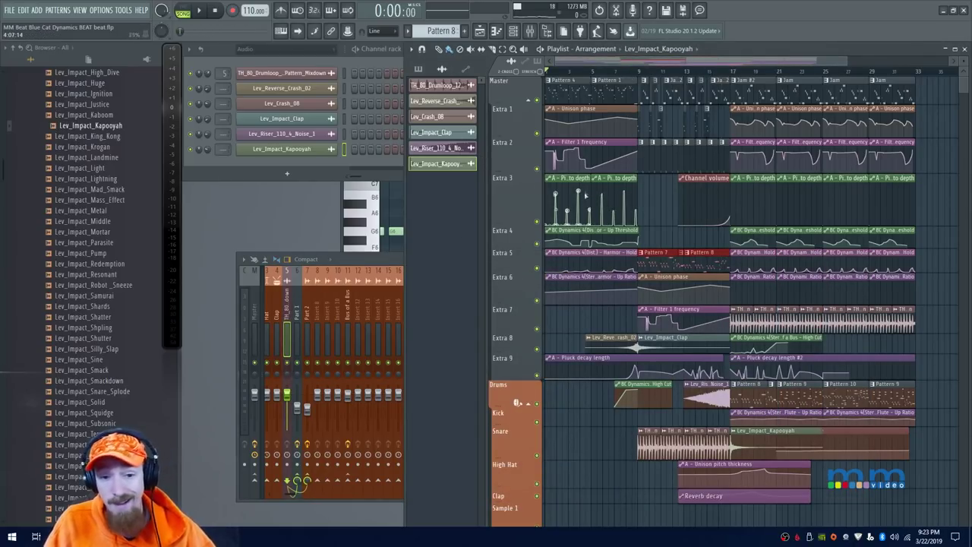
key(space)
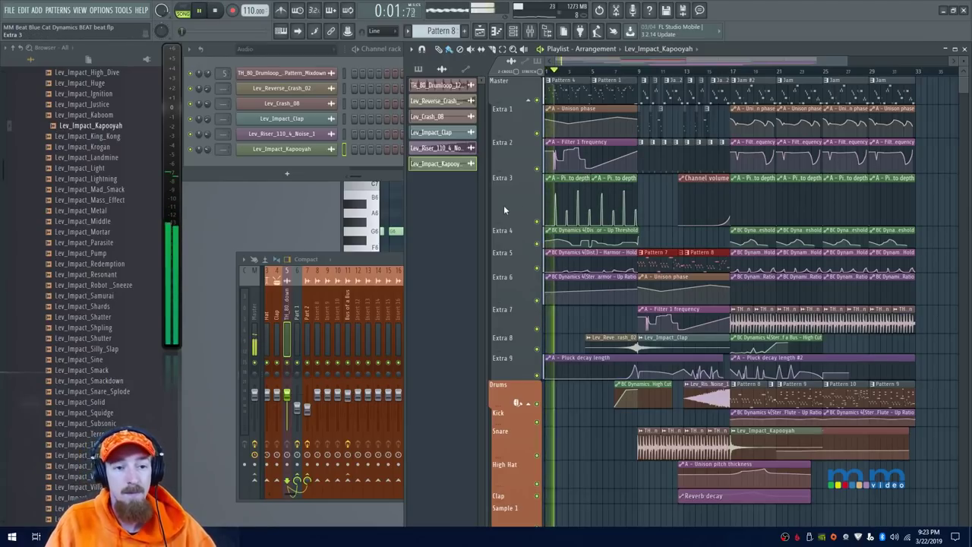
ctrl+scroll(621, 176, up, 3)
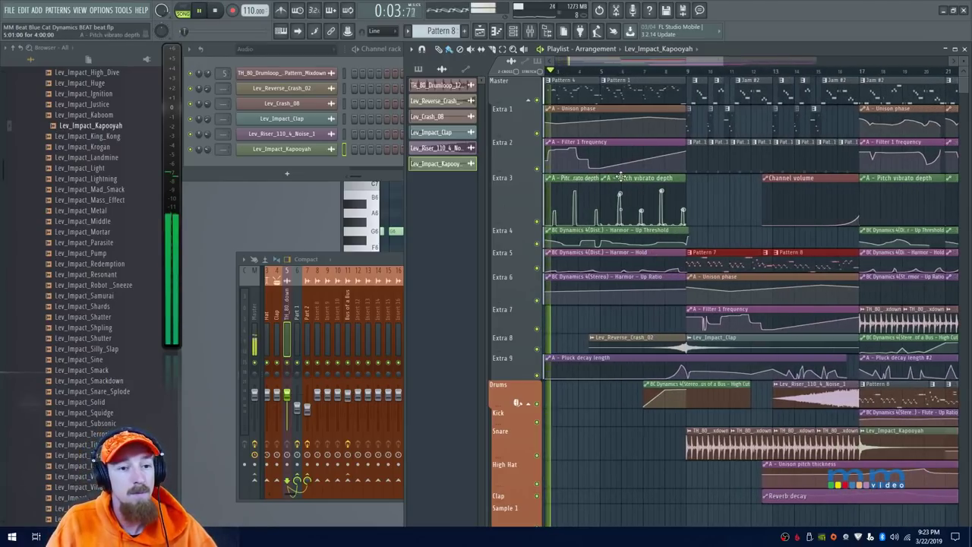
scroll(688, 193, right, 1)
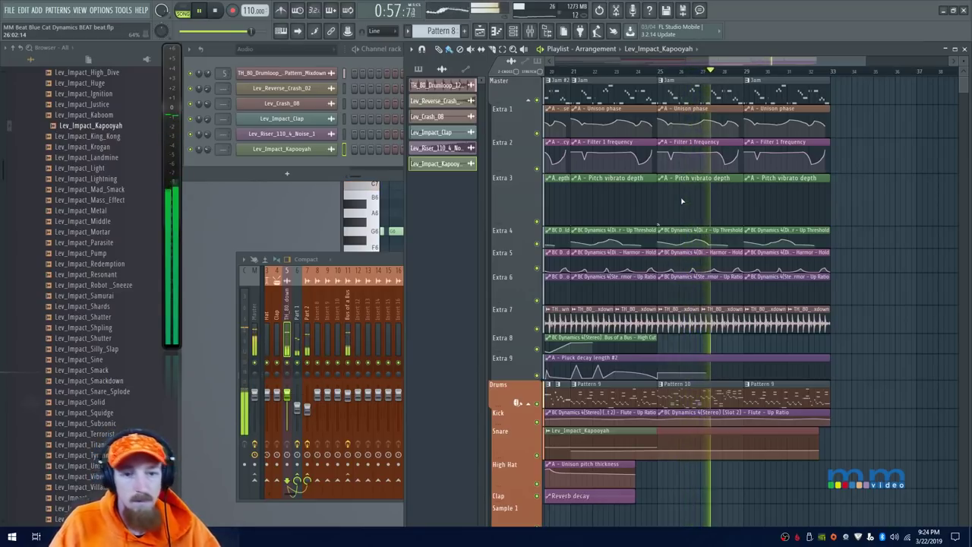
scroll(714, 207, right, 2)
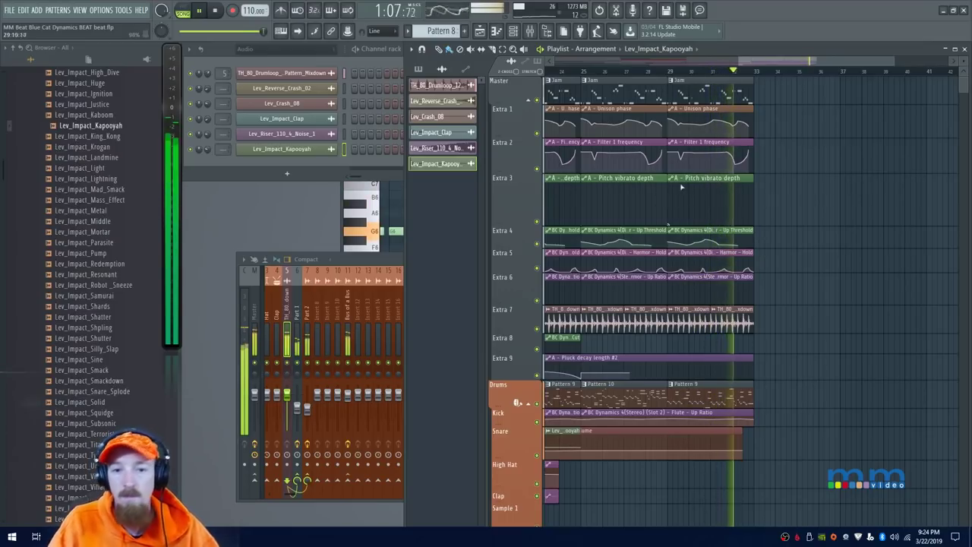
scroll(728, 197, left, 4)
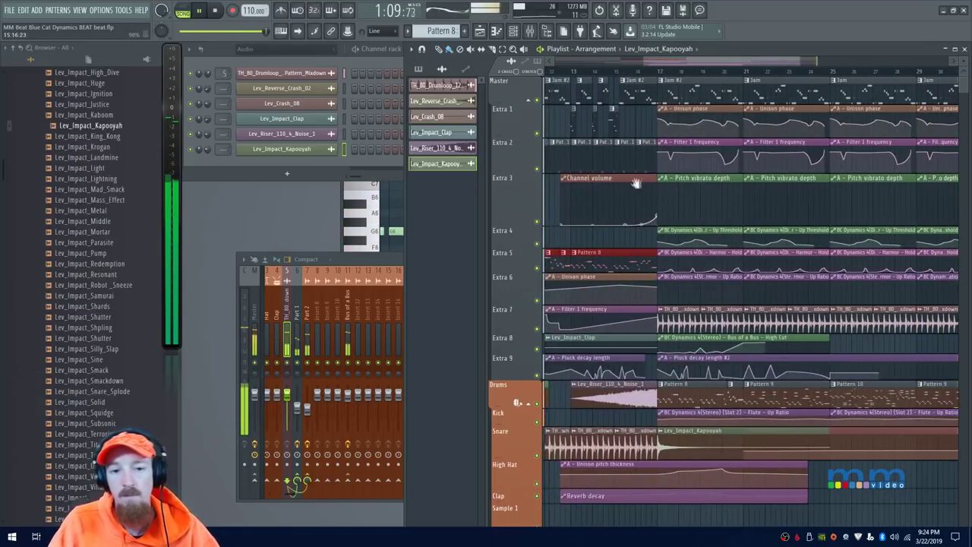
scroll(709, 200, left, 1)
key(space)
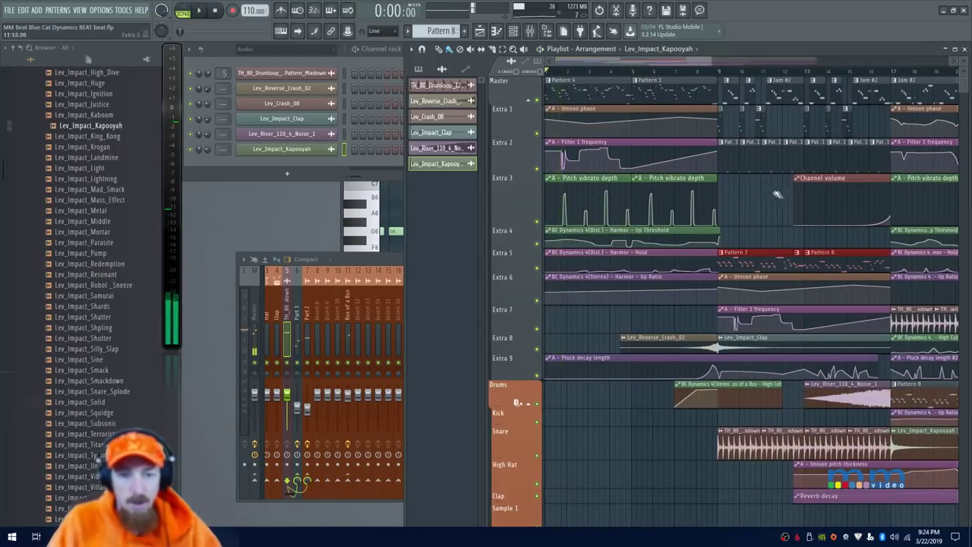
Reduce the heights of the Extra 2 and Extra 3 playlist tracks
scroll(767, 196, down, 2)
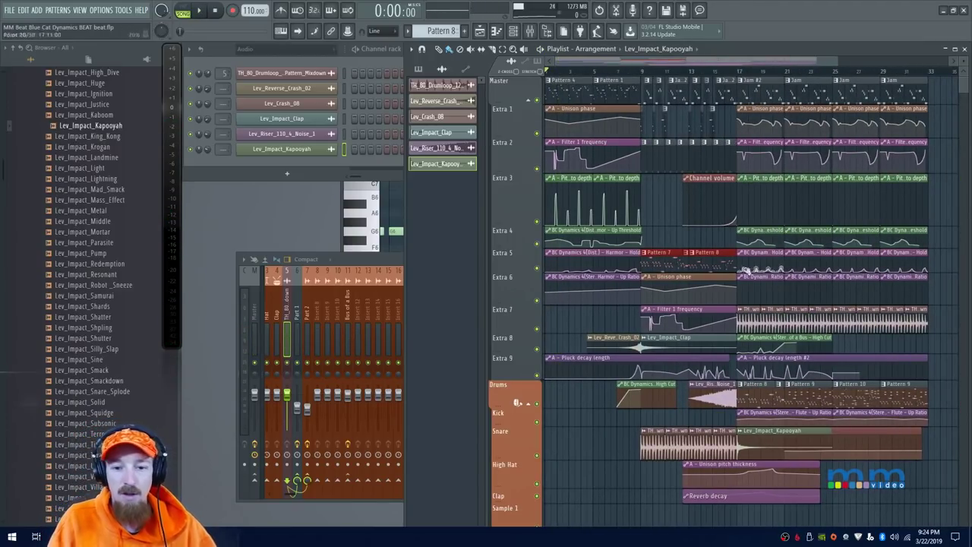
drag(520, 171, 520, 156)
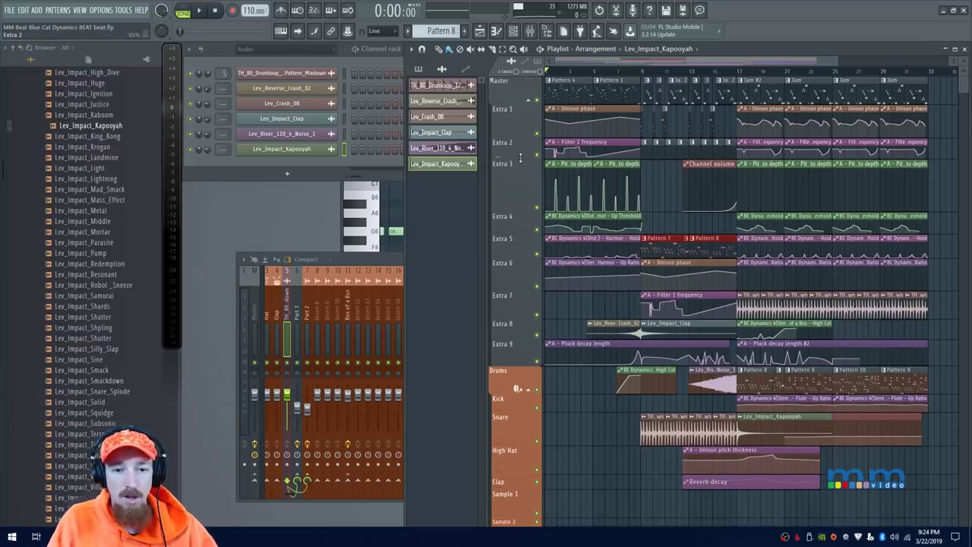
drag(509, 215, 509, 199)
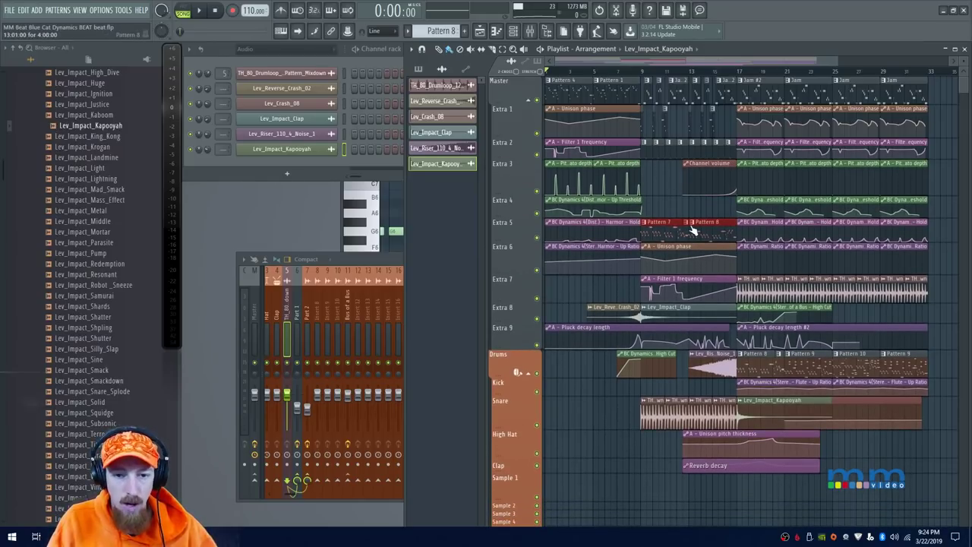
scroll(671, 204, up, 3)
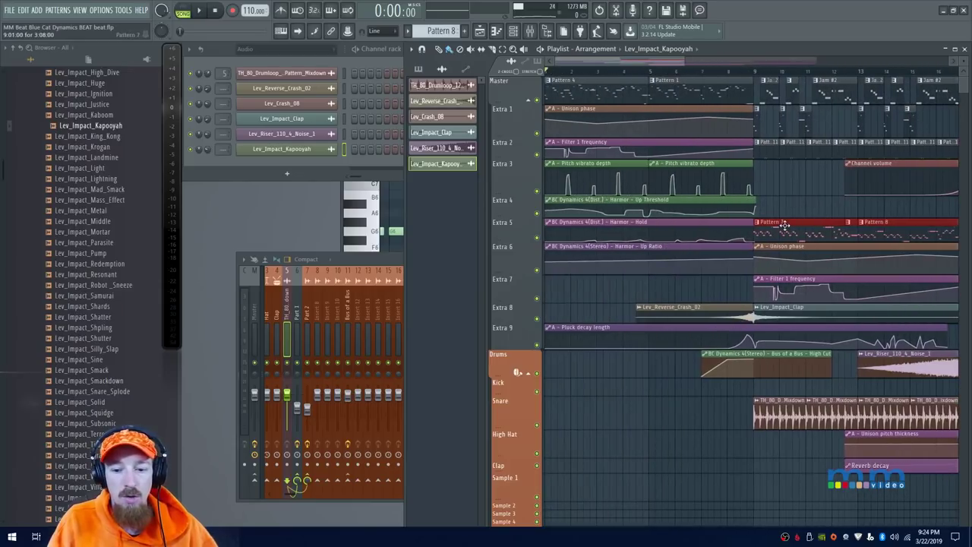
Select the Harmor mixer track and audition the song's opening with its BC Dynamics 4(Dist.) effect bypassed and enabled
click(368, 277)
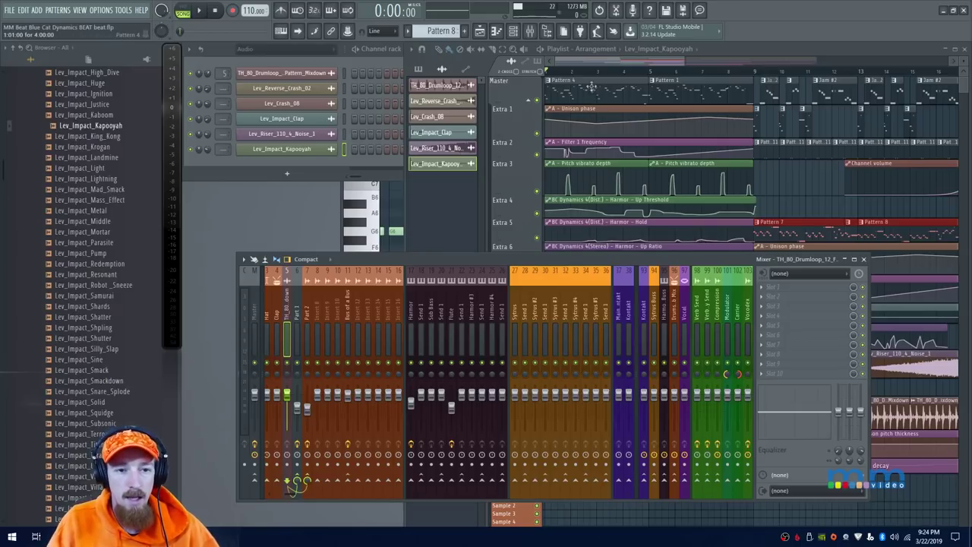
click(571, 78)
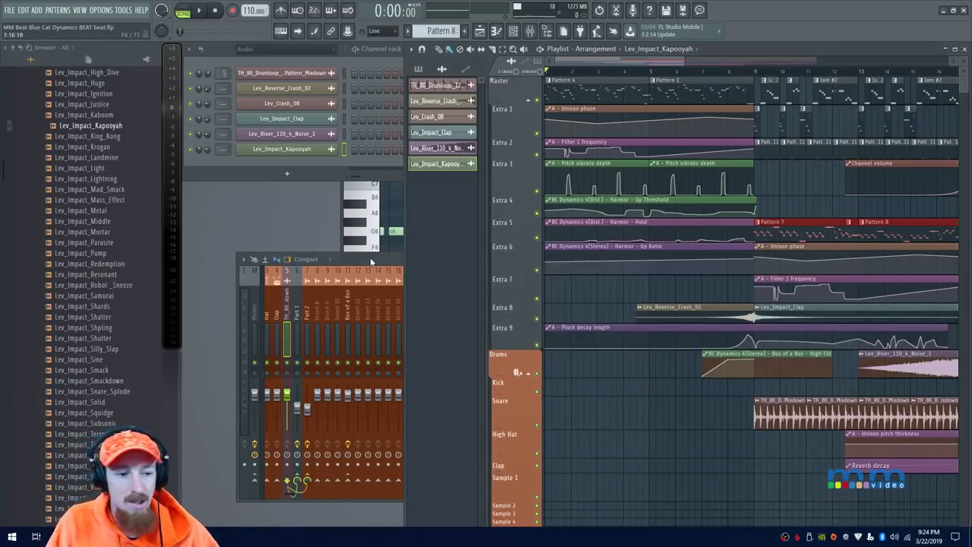
click(365, 267)
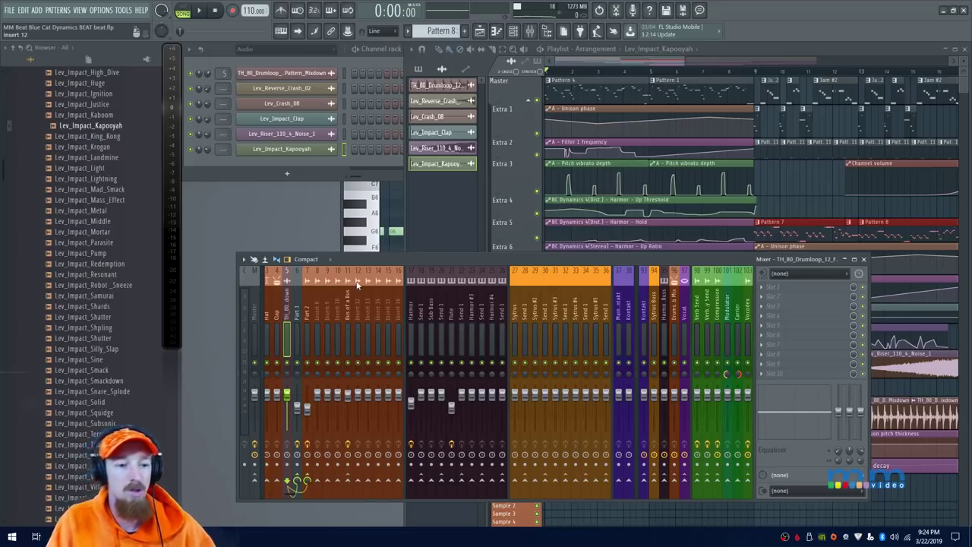
click(412, 302)
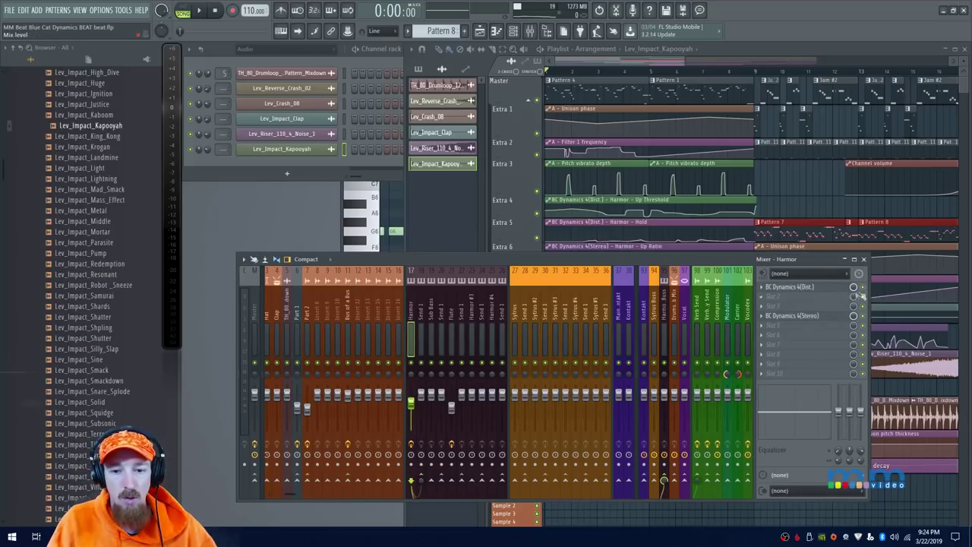
key(space)
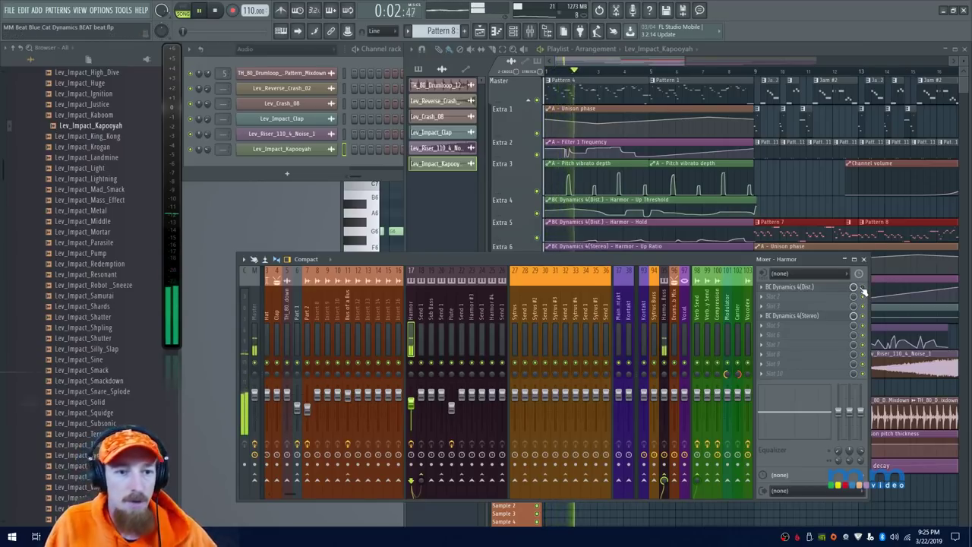
key(space)
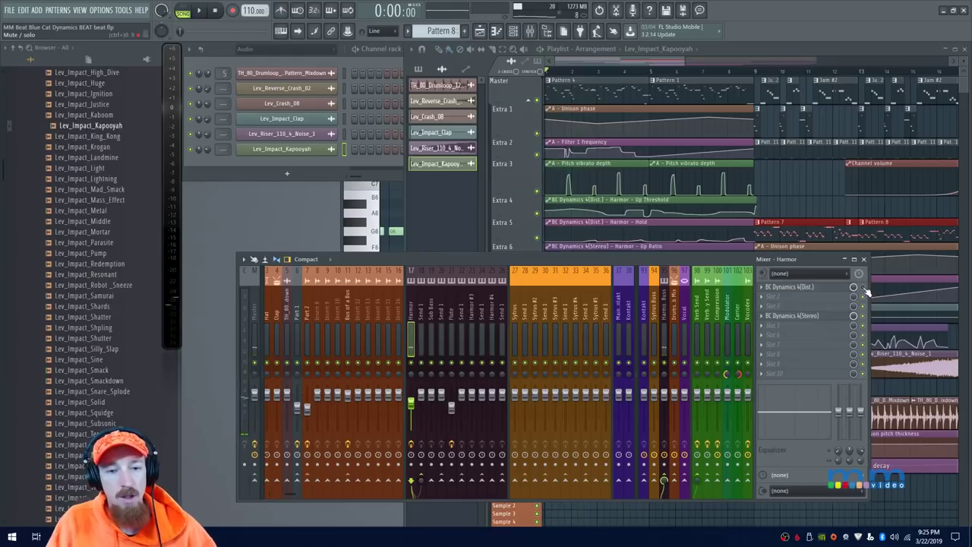
key(space)
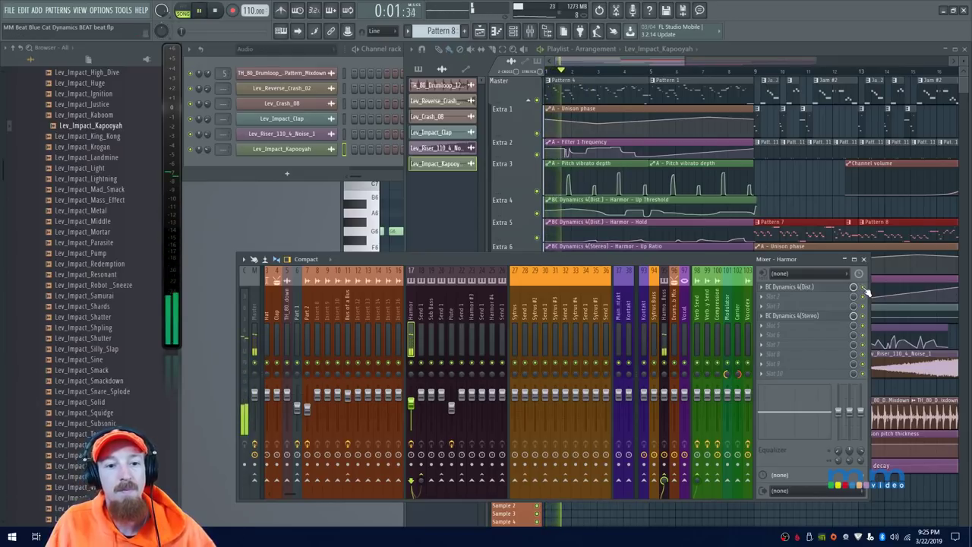
key(space)
Select the Harmor Up Threshold, Hold and Up Ratio automation clips on Extra 4, Extra 5 and Extra 6 in the opening section
drag(580, 131, 673, 206)
drag(561, 217, 616, 335)
drag(583, 234, 600, 249)
drag(572, 209, 591, 257)
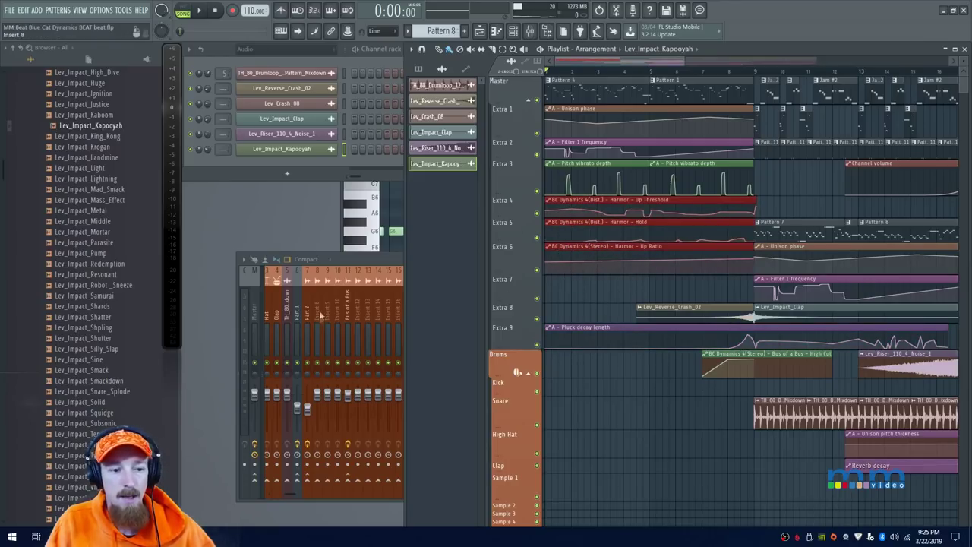
Open the Harmor track's BC Dynamics 4(Dist.) effect to examine its Hold and threshold controls, and close it
click(388, 259)
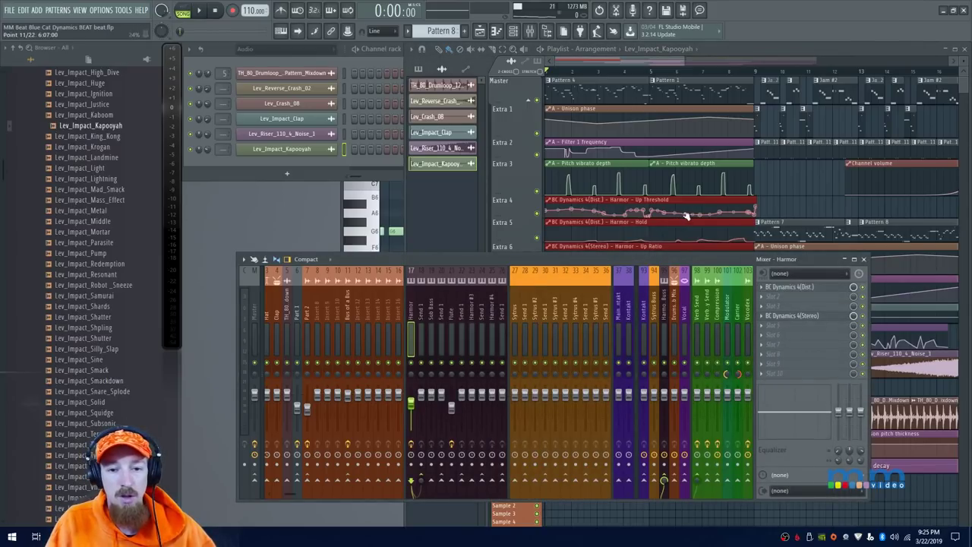
click(797, 286)
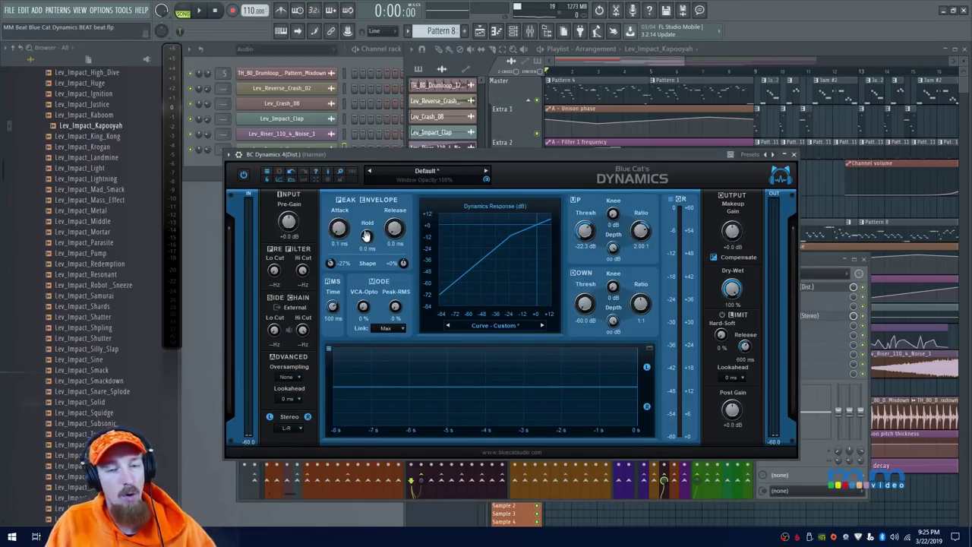
click(790, 155)
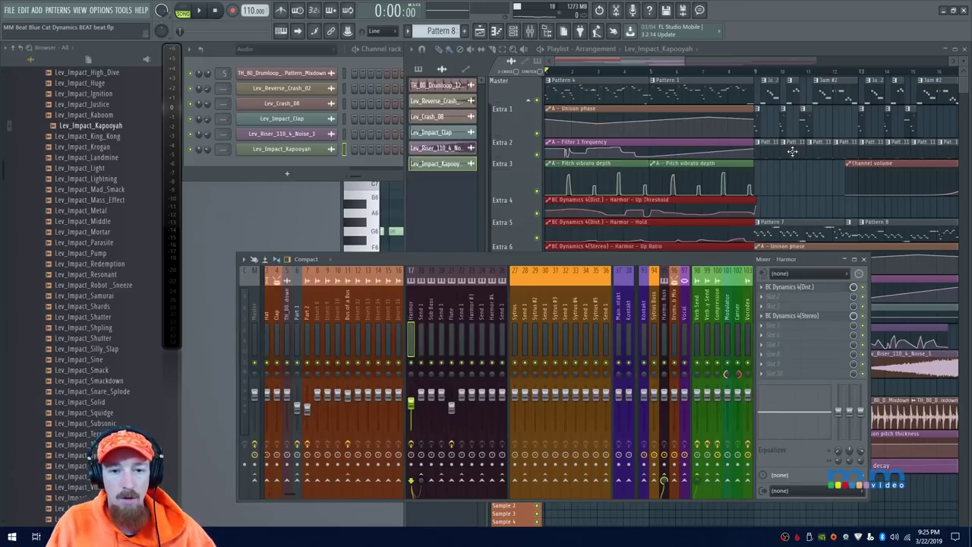
Move the playhead to late in bar 6 and select the Pluck decay length automation clip on Extra 9
click(710, 73)
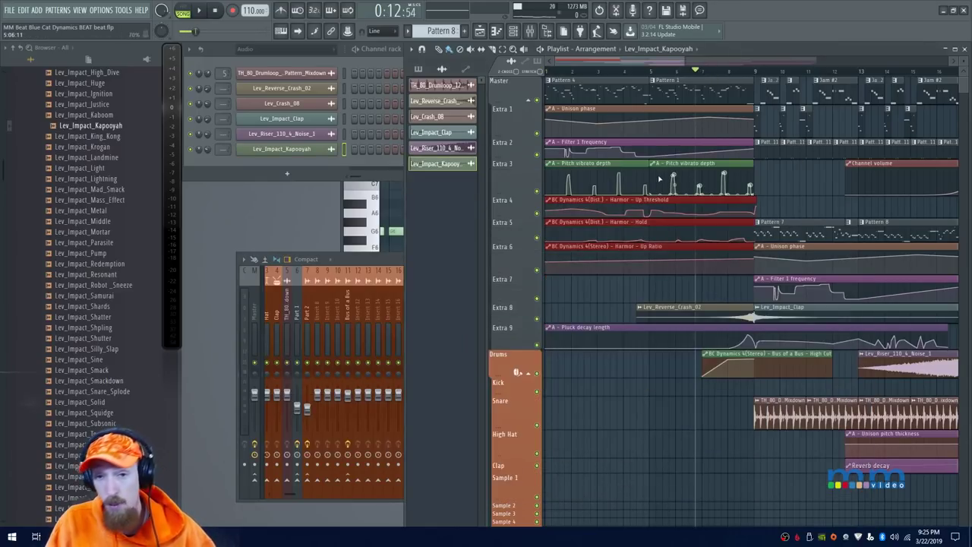
click(722, 341)
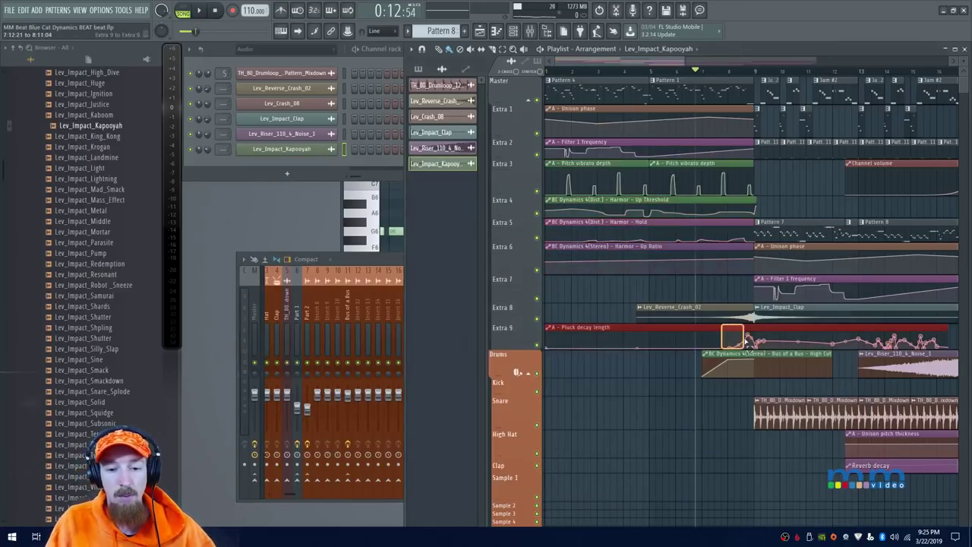
drag(796, 327, 653, 320)
Enlarge the Extra 5 track's height to show the Harmor Hold automation curve in detail around bars 7 and 8
scroll(607, 225, up, 2)
scroll(615, 226, up, 2)
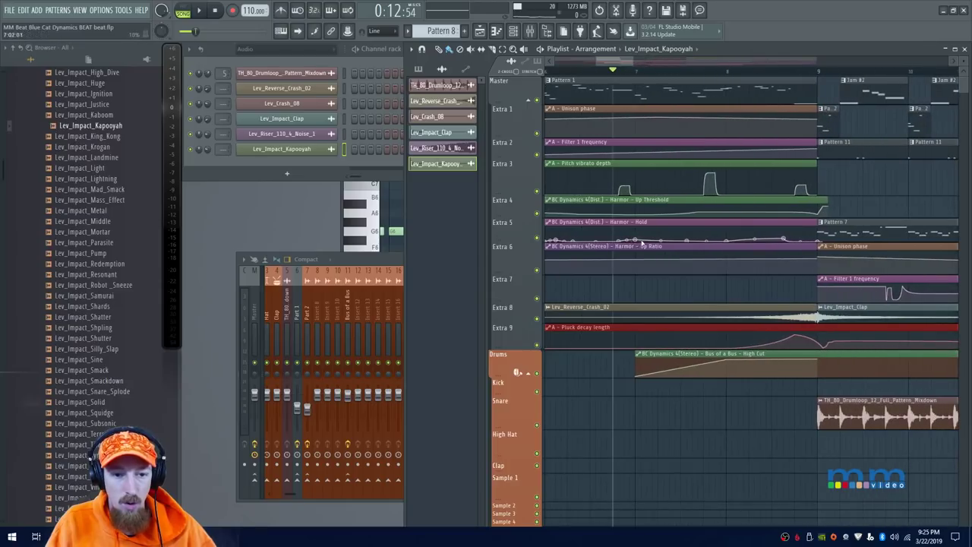
drag(513, 242, 514, 324)
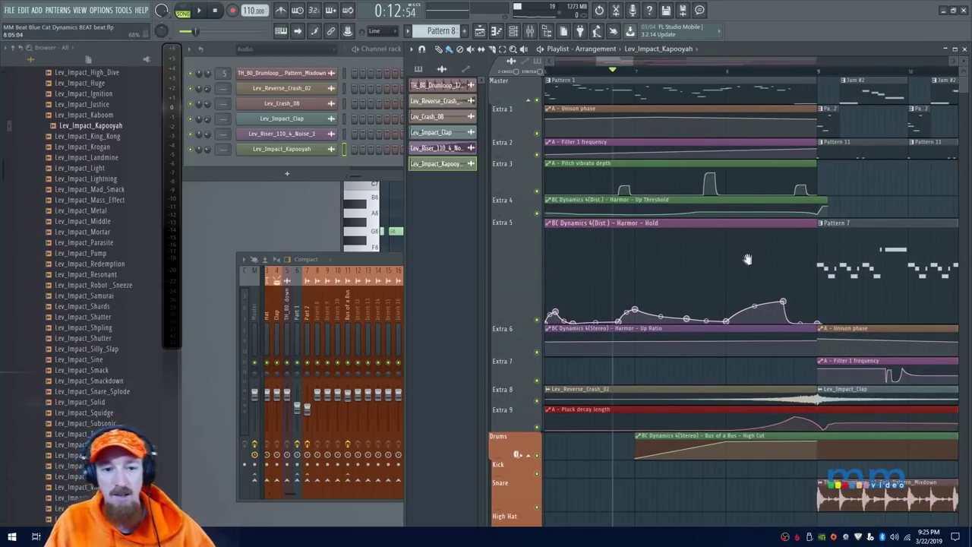
drag(749, 259, 741, 263)
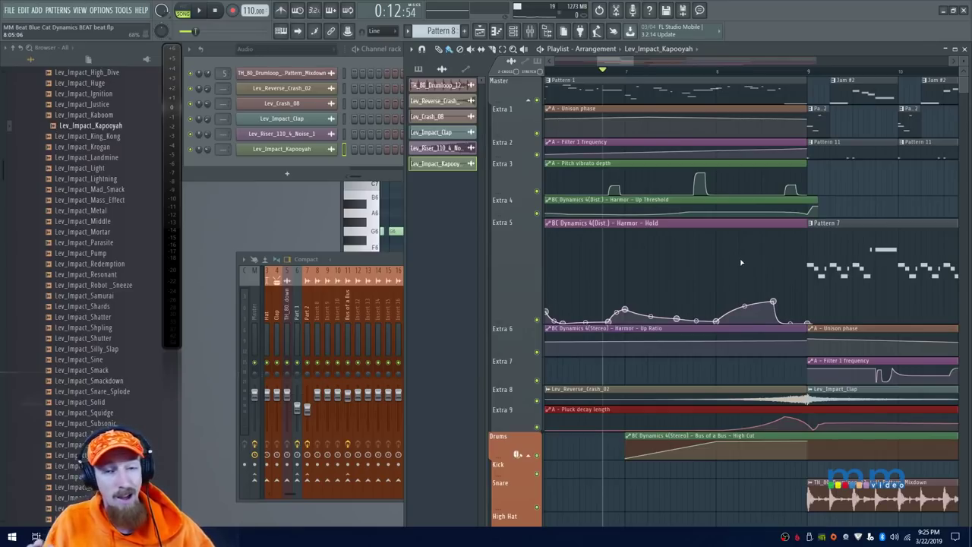
Play from late in bar 6 into bar 9 to hear the Harmor Hold automation, and stop playback
key(space)
key(space)
key(space)
key(space)
key(space)
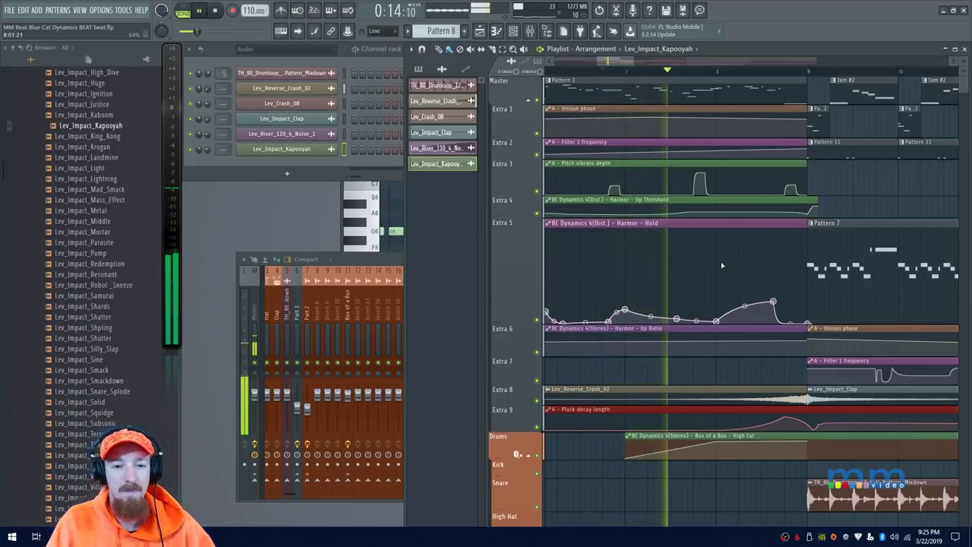
scroll(706, 264, down, 3)
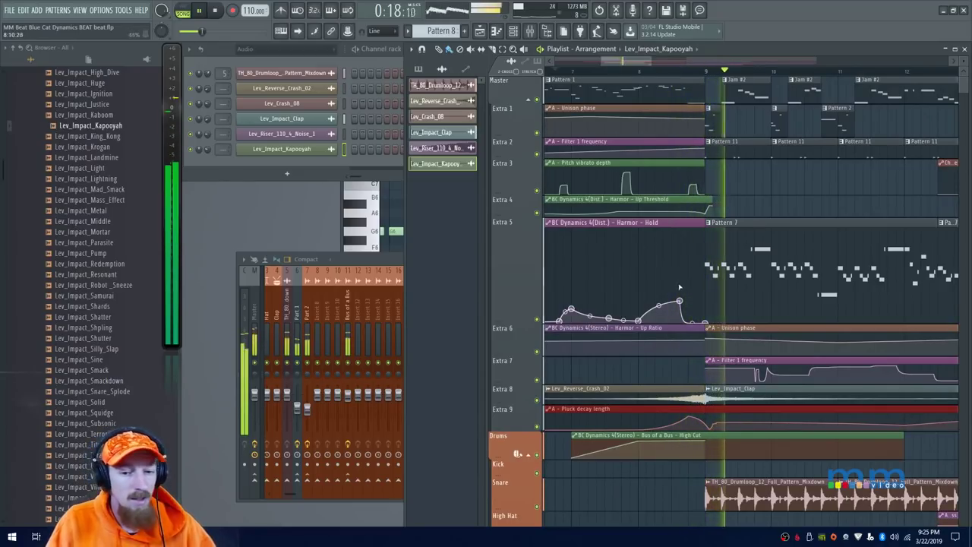
key(space)
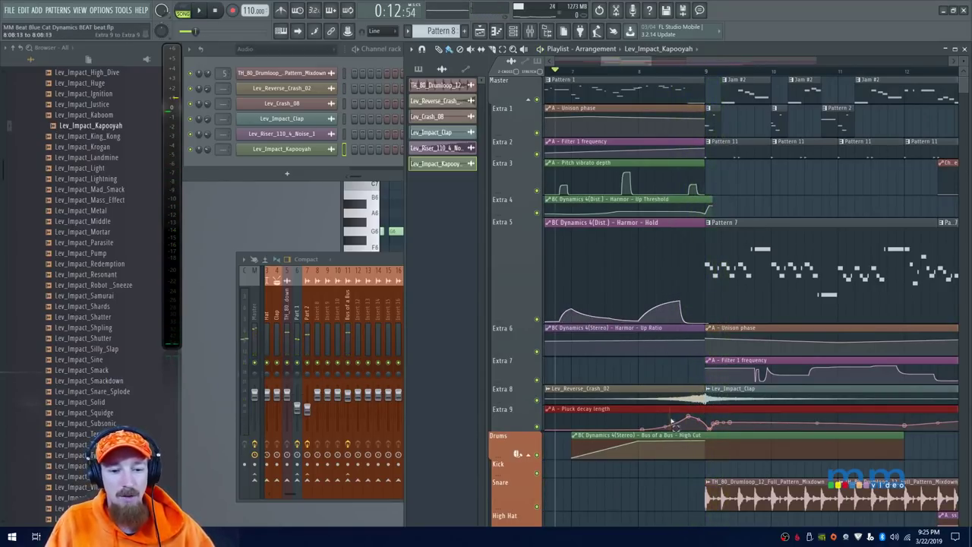
Look over the whole arrangement and play the opening section with the Harmor mixer track's effect slots in view
scroll(659, 423, up, 3)
drag(646, 428, 560, 401)
scroll(879, 383, down, 1)
drag(942, 357, 796, 365)
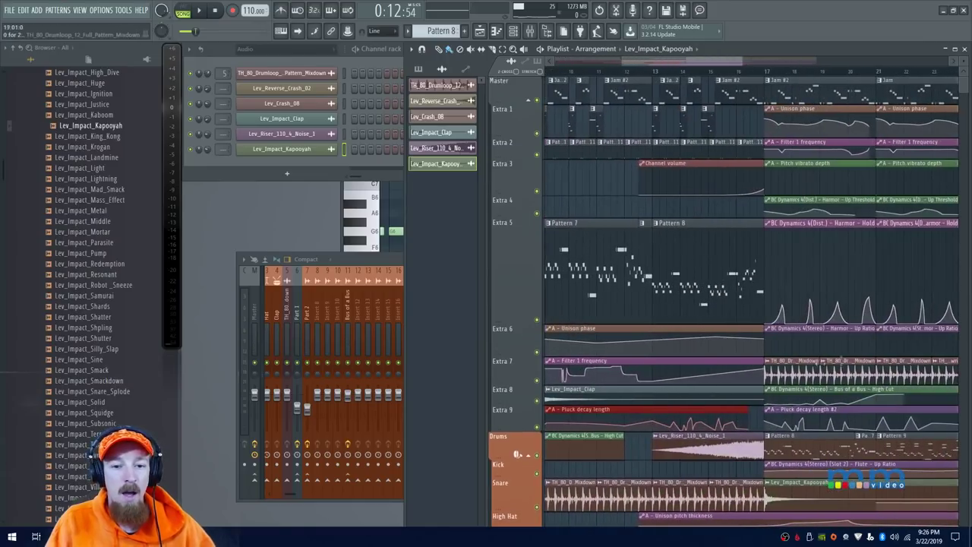
scroll(748, 357, down, 5)
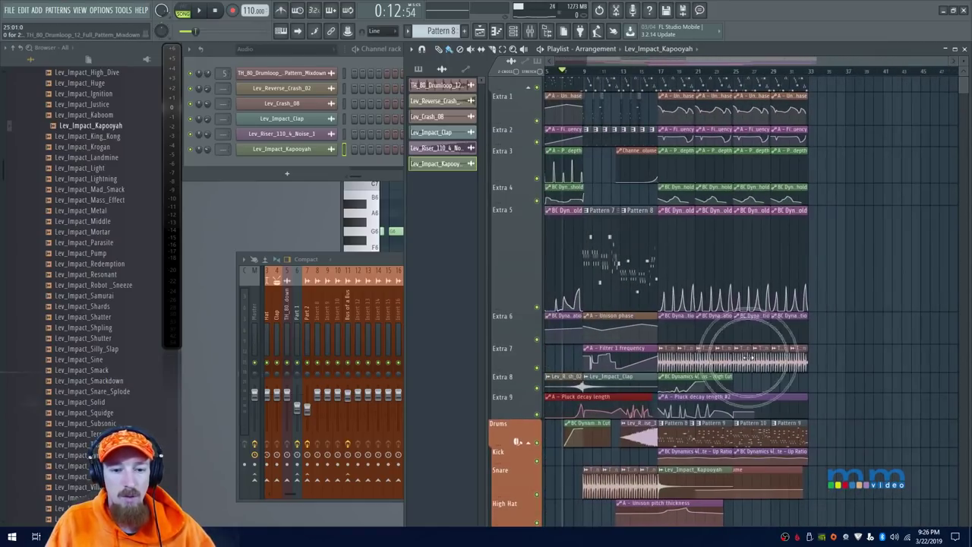
click(374, 261)
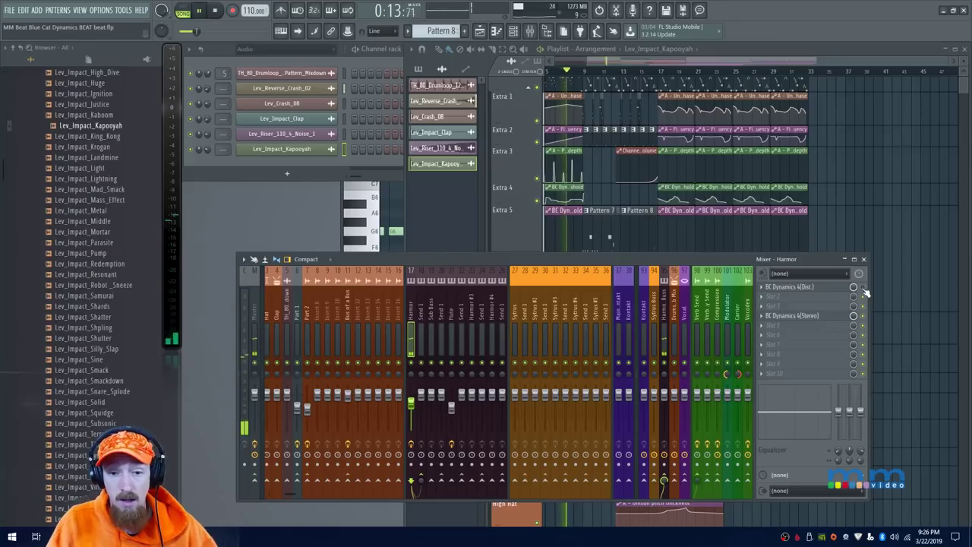
click(575, 73)
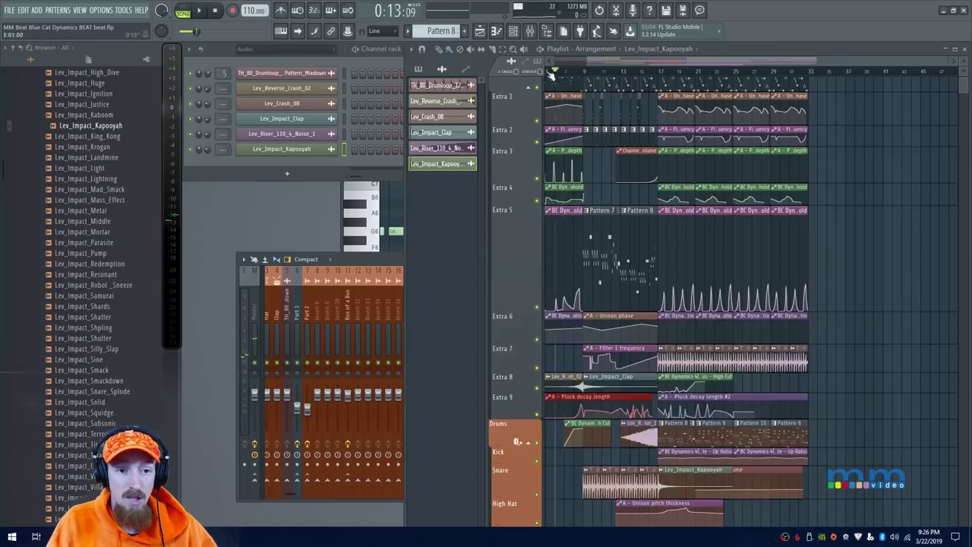
key(space)
Open the Harmor track's BC Dynamics 4(Stereo) effect to examine its response curve and ratio settings, and close it
click(384, 281)
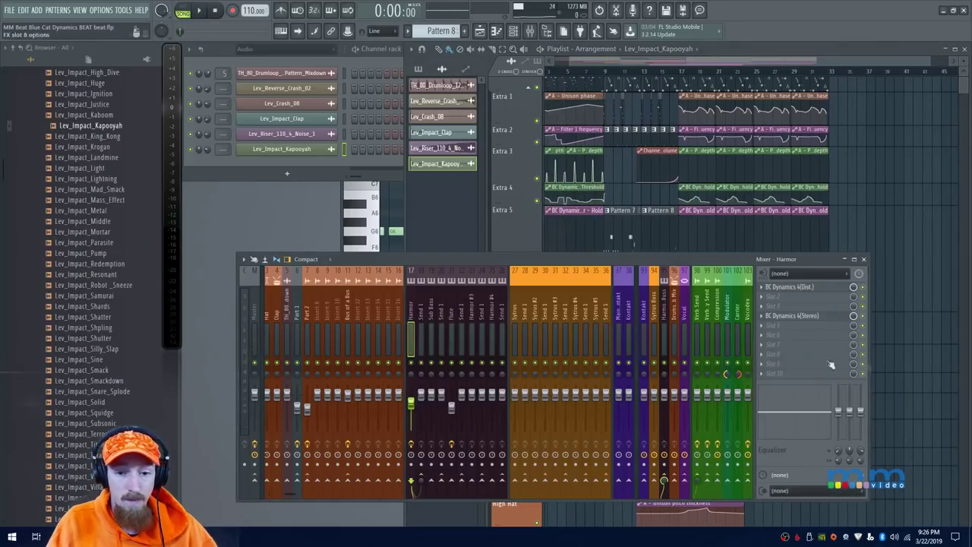
click(831, 318)
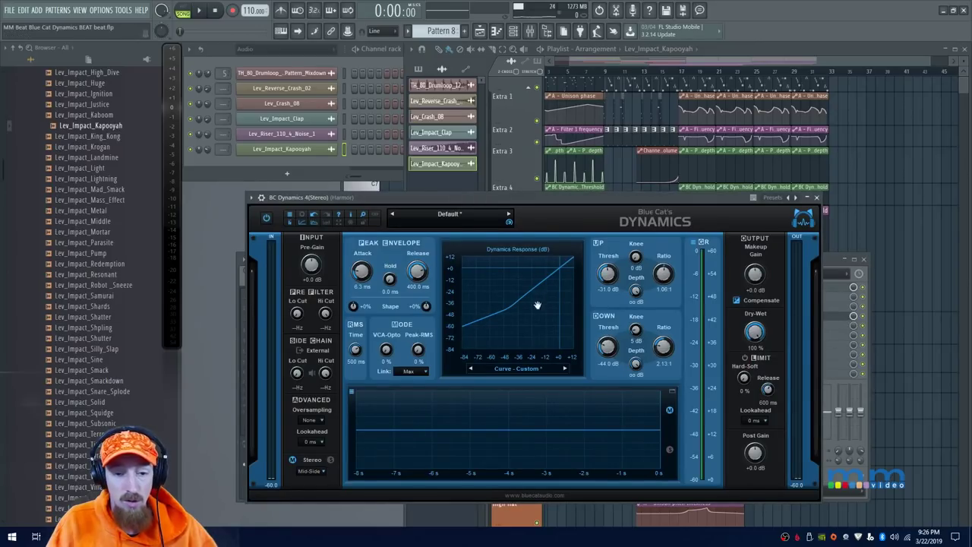
click(817, 197)
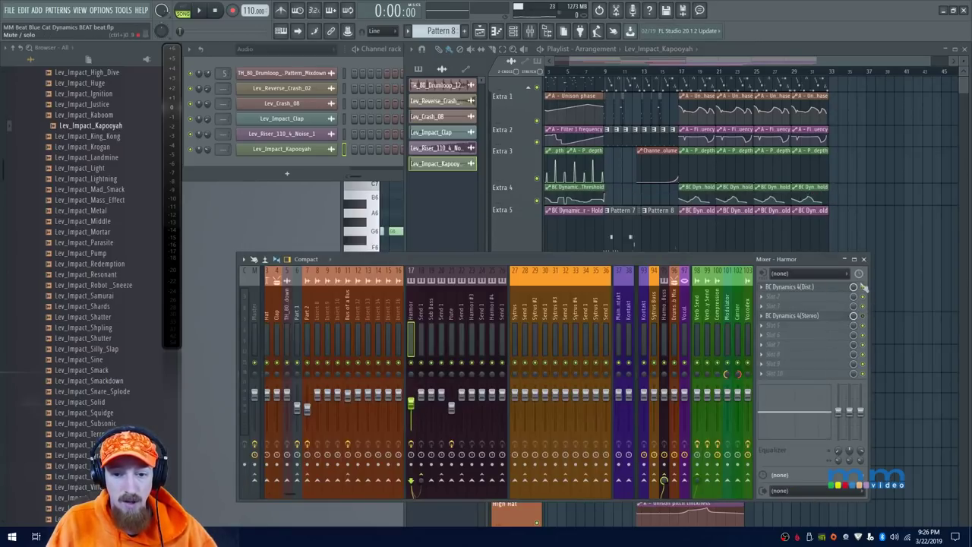
Play the section from bar 17 with the Harmor mixer track's effect slots in view, and stop playback
key(space)
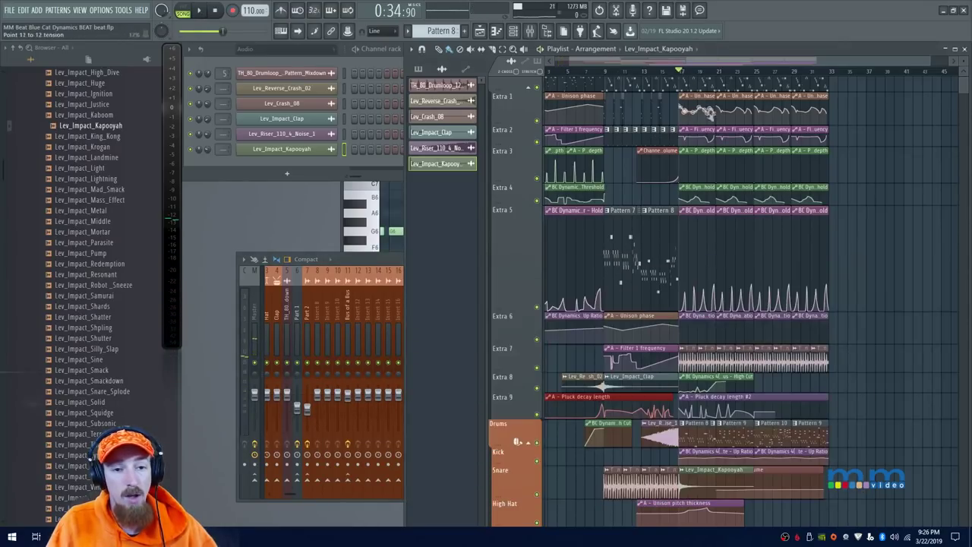
drag(753, 161, 689, 190)
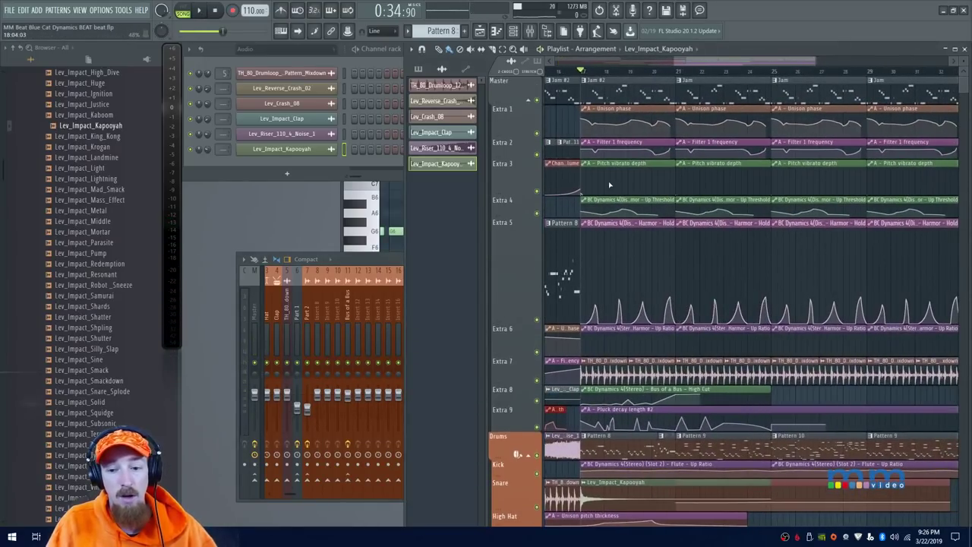
key(space)
click(389, 257)
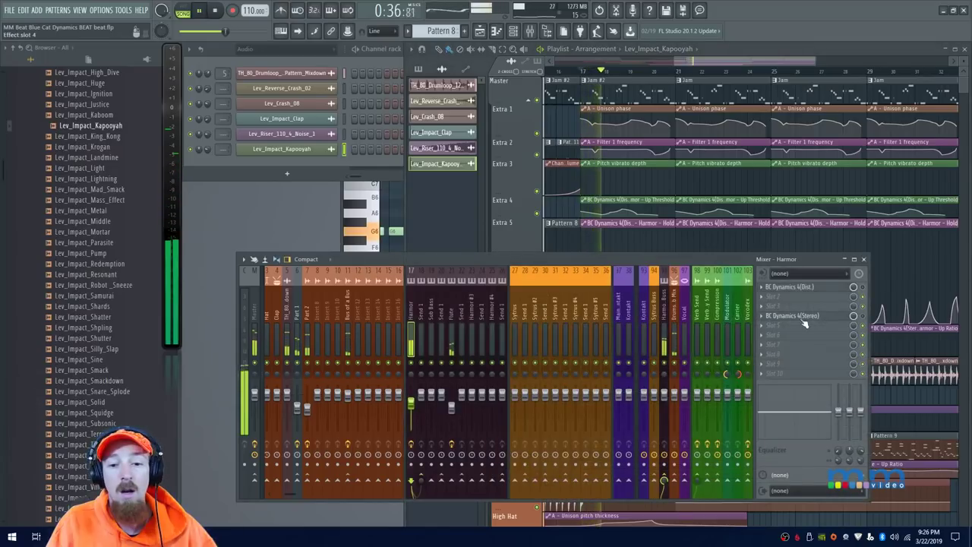
key(space)
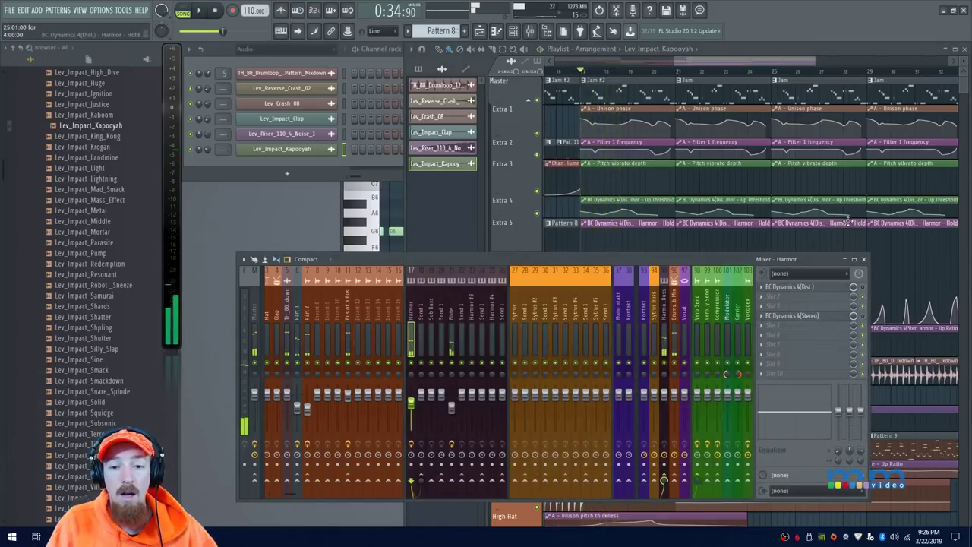
Move the playhead to bar 25 and play that section with the Harmor mixer track's effect slots in view
drag(847, 221, 696, 220)
drag(631, 72, 625, 74)
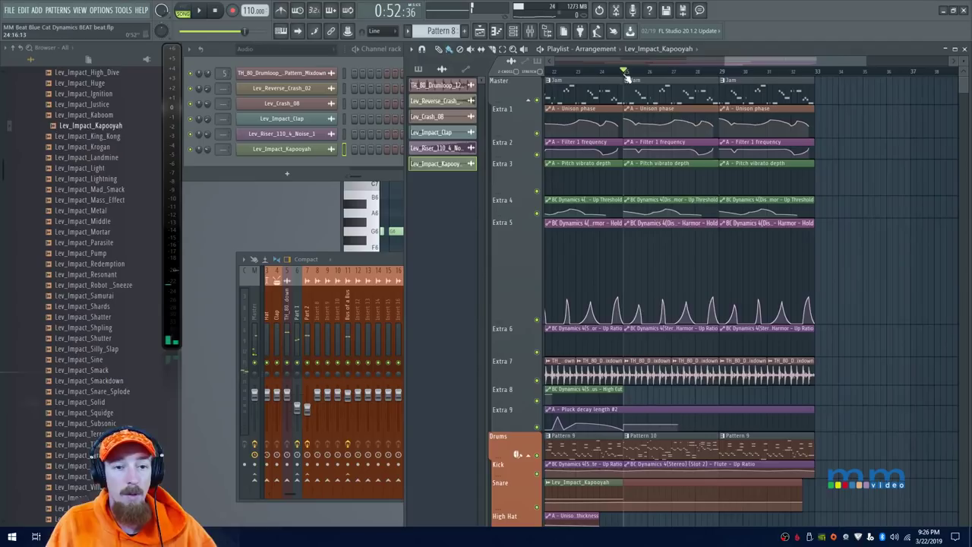
key(space)
click(388, 259)
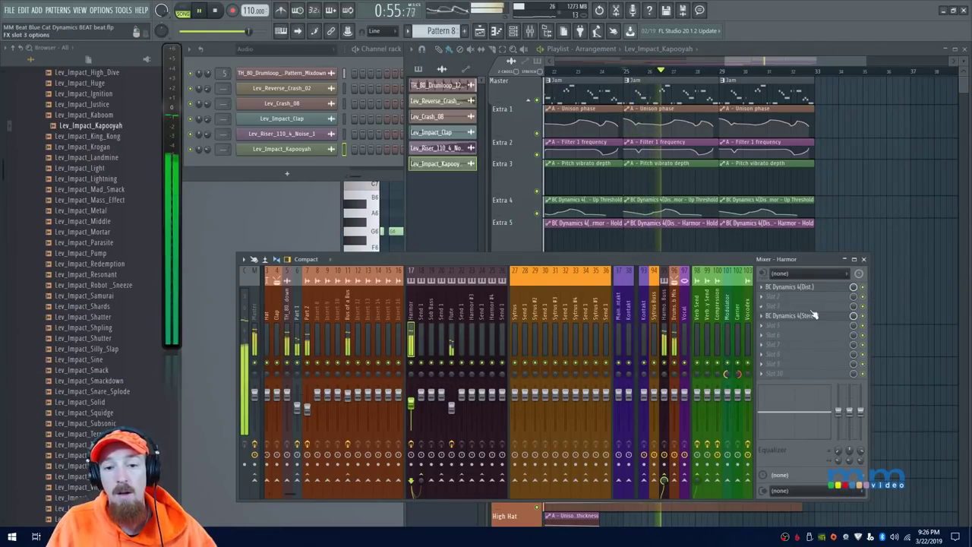
key(space)
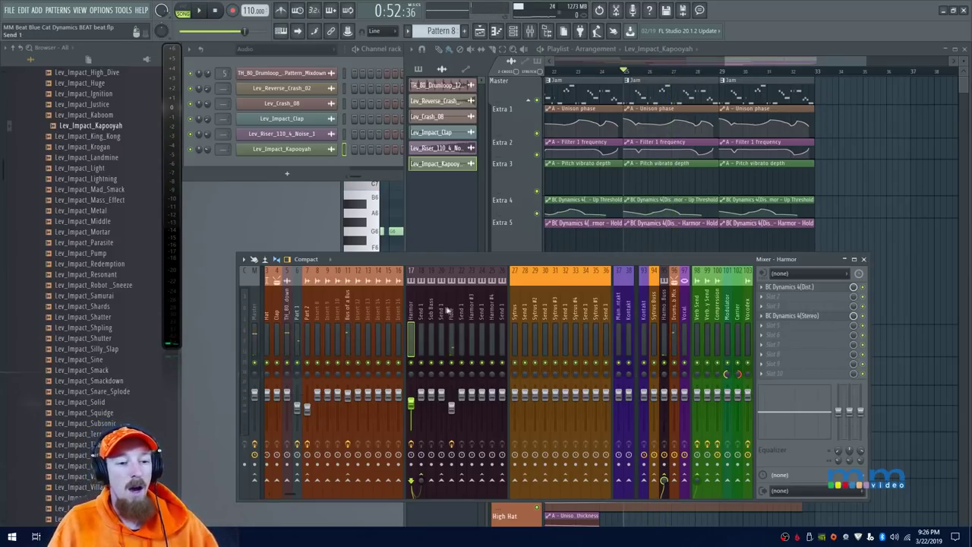
Open the Flute mixer track's BC Dynamics 4(Stereo) effect in slot 2 to examine its Up settings, and close it
click(452, 312)
click(829, 298)
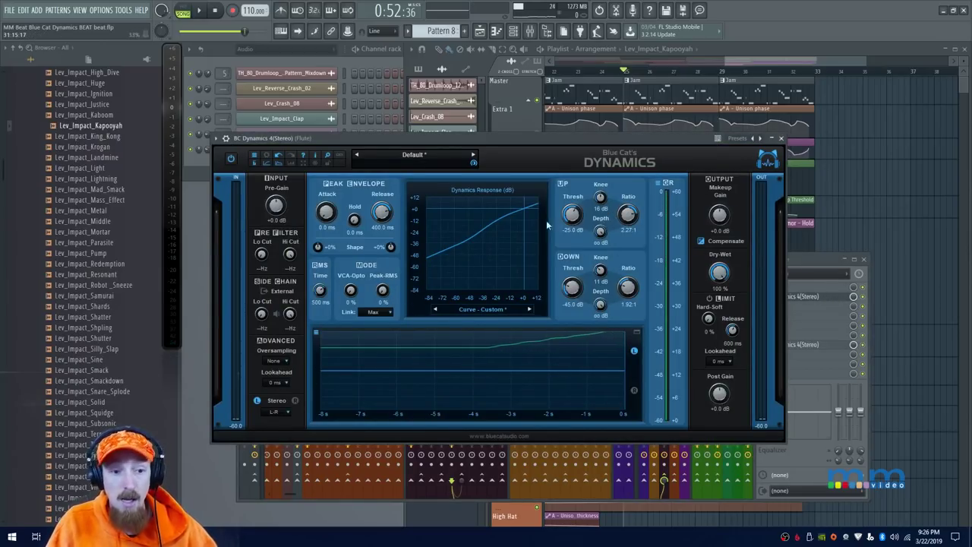
click(781, 138)
click(743, 204)
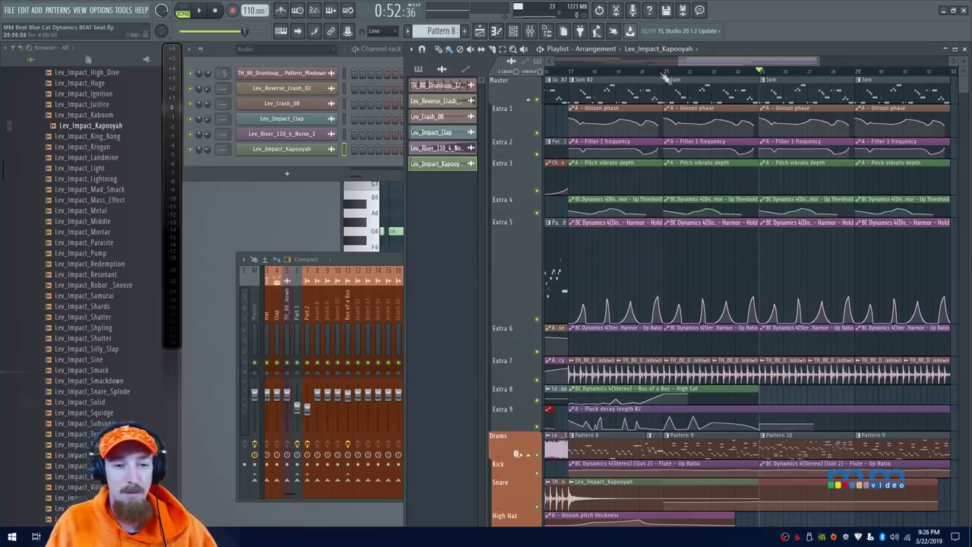
Move the playhead to bar 17 and examine the Harmor Hold automation peaks on Extra 5
click(569, 73)
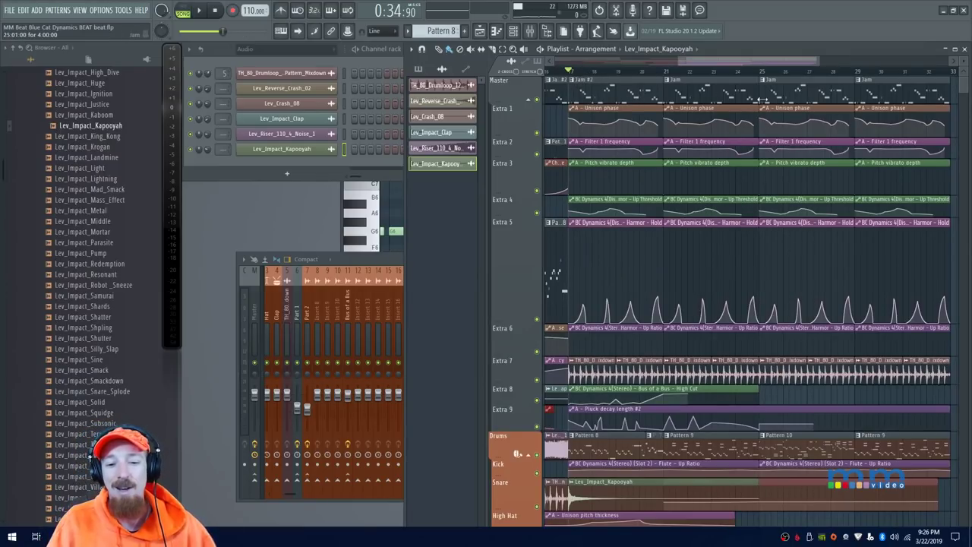
ctrl+scroll(738, 297, up, 2)
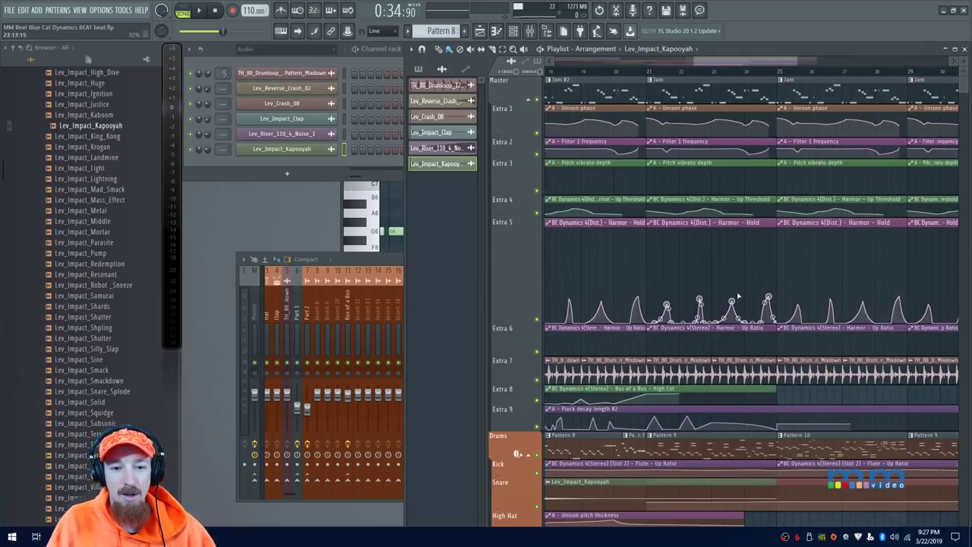
scroll(766, 316, down, 3)
drag(773, 295, 681, 249)
ctrl+drag(726, 305, 764, 306)
Enlarge the Kick track's height and select both Flute Up Ratio automation clips on it
drag(520, 314, 519, 450)
drag(648, 365, 832, 386)
scroll(679, 365, down, 3)
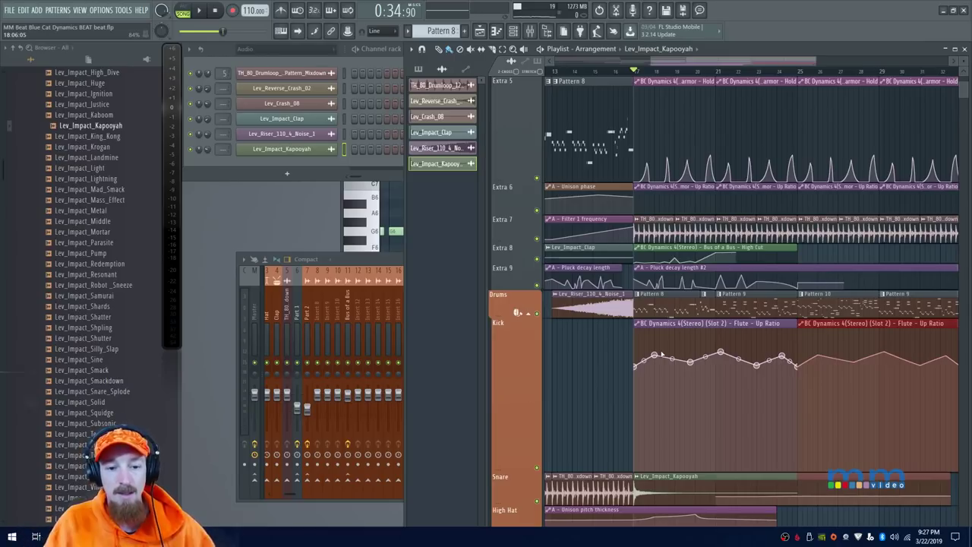
scroll(673, 331, up, 2)
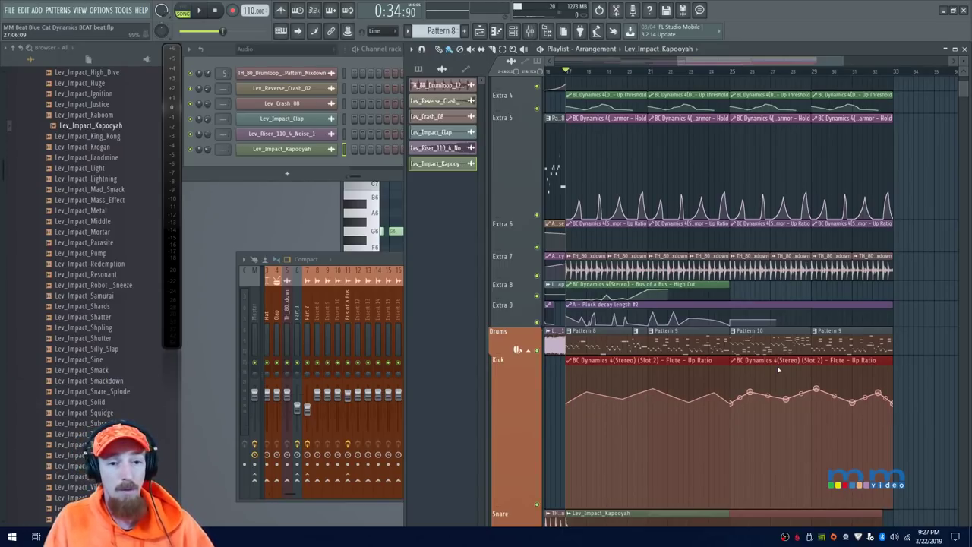
Solo the Drums playlist track and play it from bar 25 to hear Pattern 10 on its own
click(733, 72)
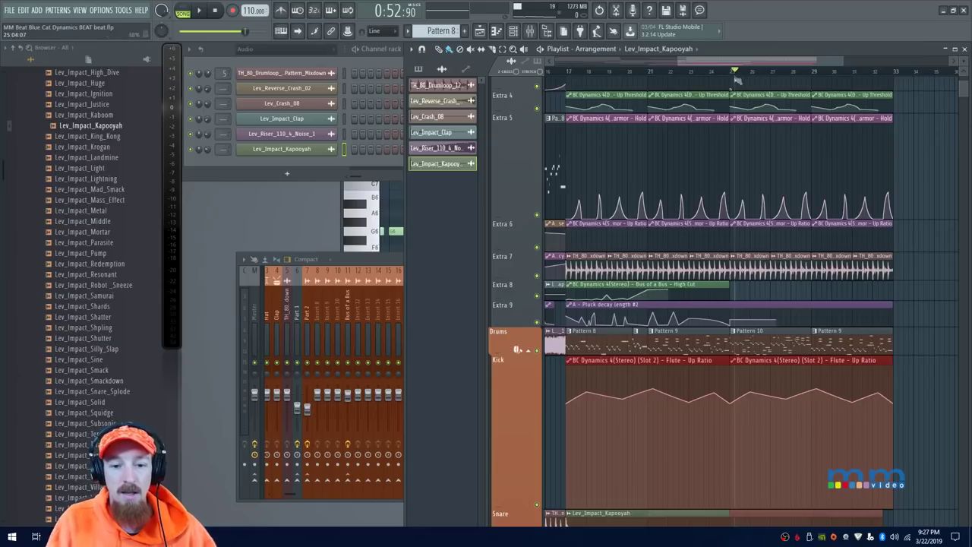
ctrl+scroll(790, 292, up, 3)
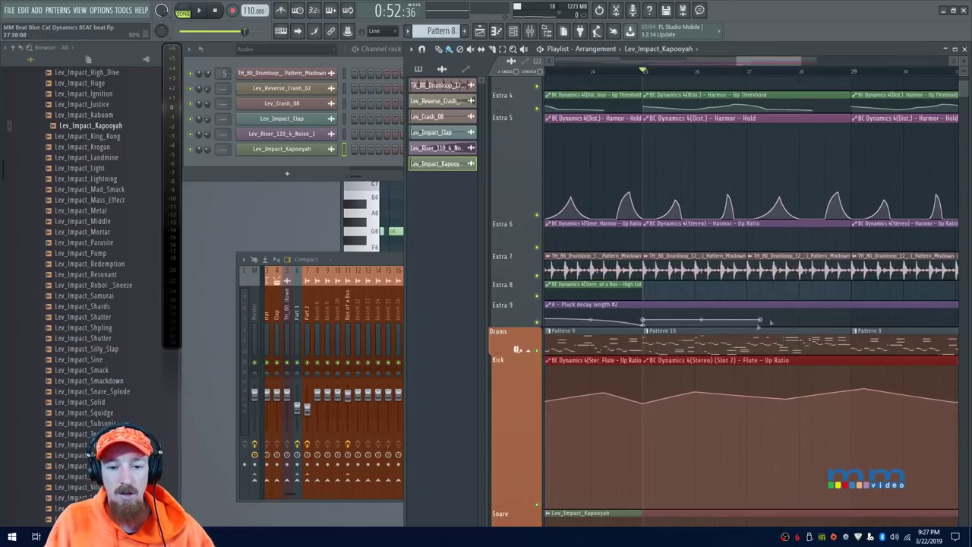
right_click(538, 352)
key(space)
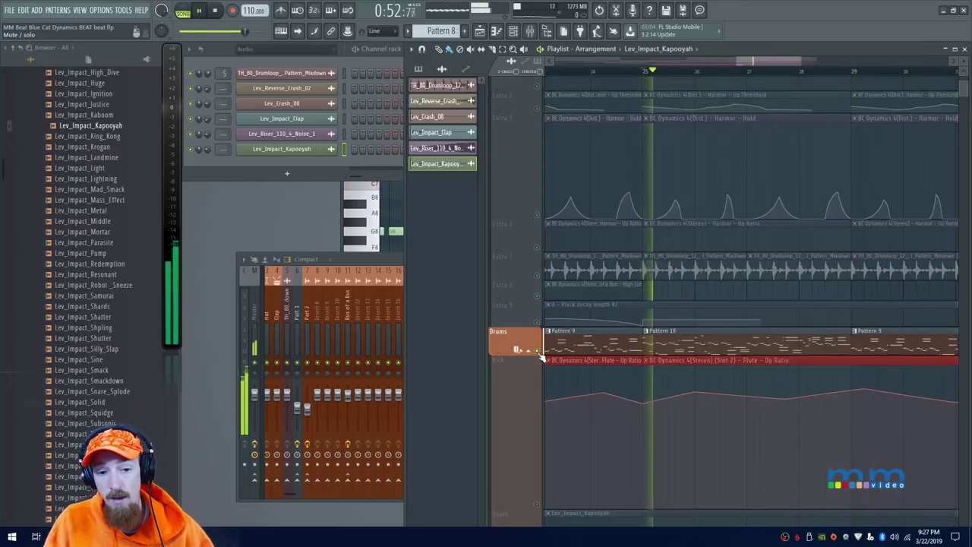
key(space)
Enable the Kick track beside the soloed Drums track, play the Flute Up Ratio automation from bar 25, and unsolo the tracks
right_click(538, 352)
right_click(538, 352)
click(538, 507)
key(space)
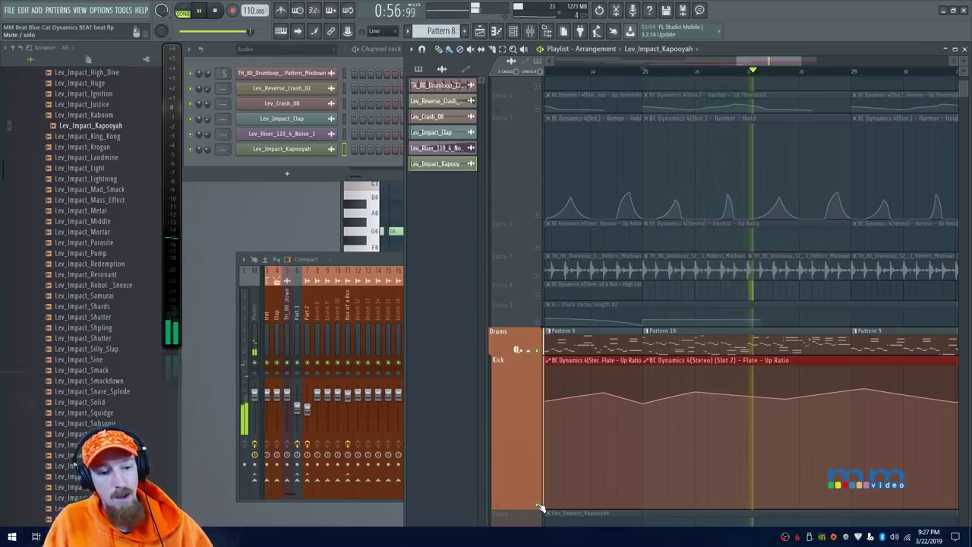
key(space)
right_click(537, 506)
right_click(538, 508)
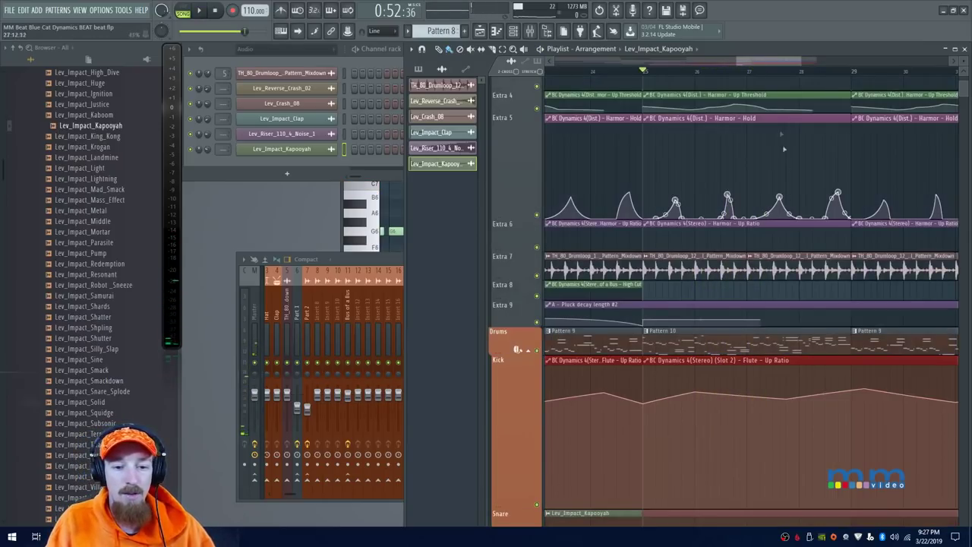
Play the full arrangement from bar 25 with all playlist tracks active, and stop playback
scroll(756, 298, down, 2)
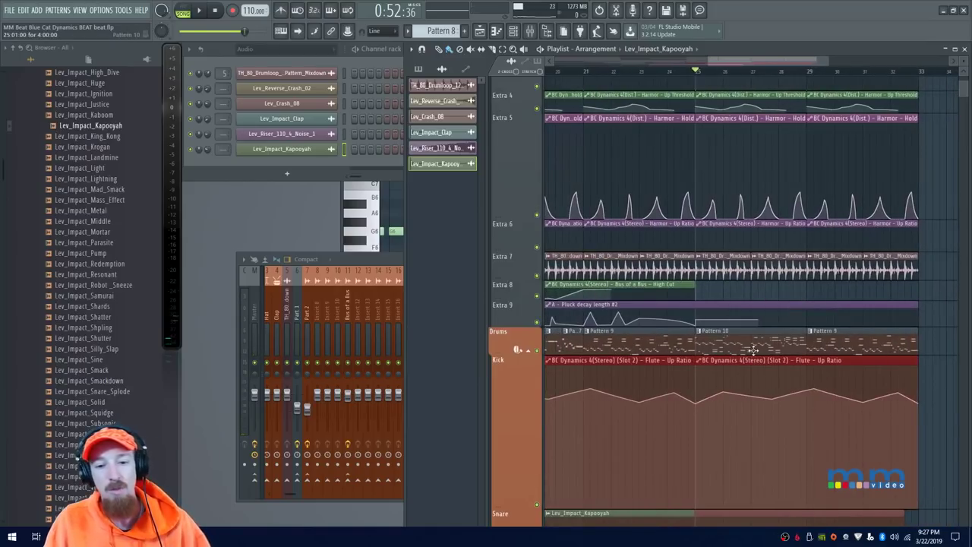
scroll(677, 329, right, 2)
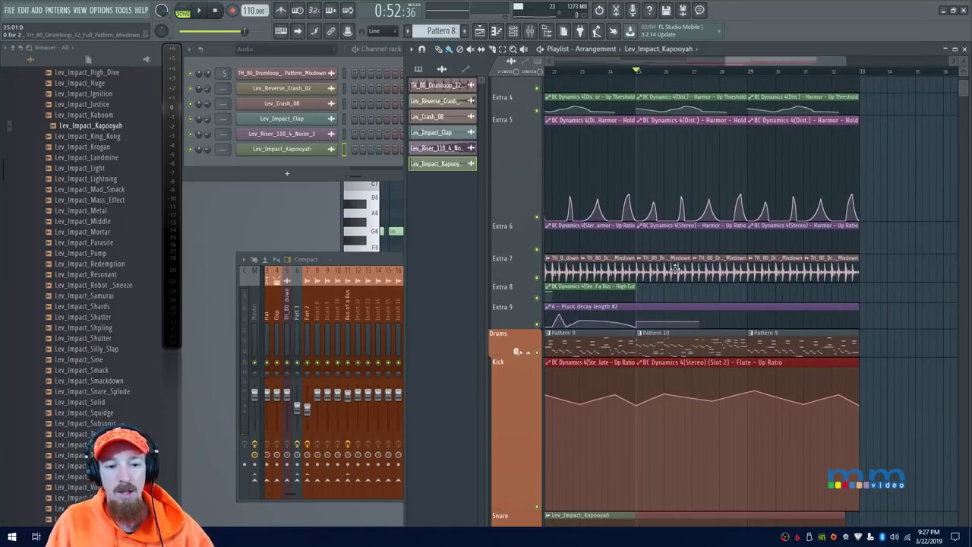
key(space)
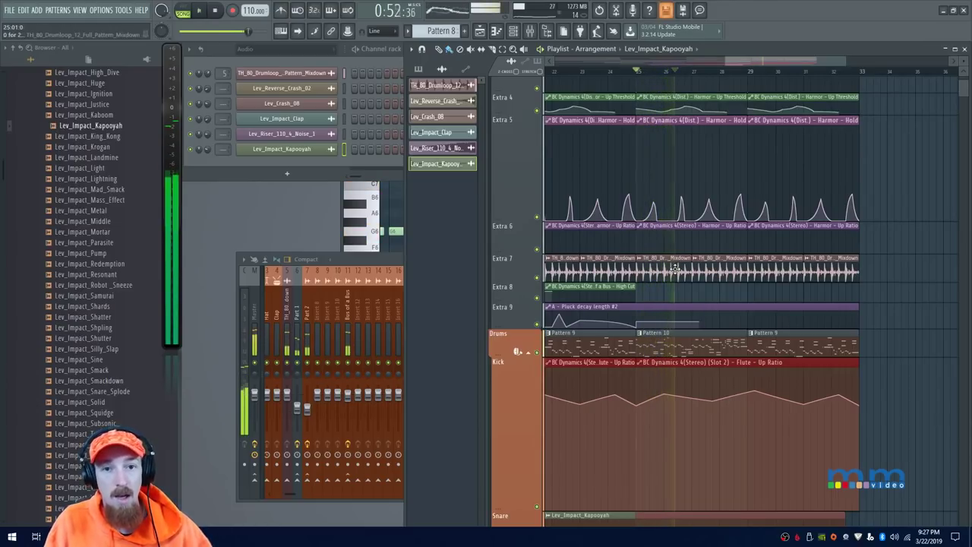
key(space)
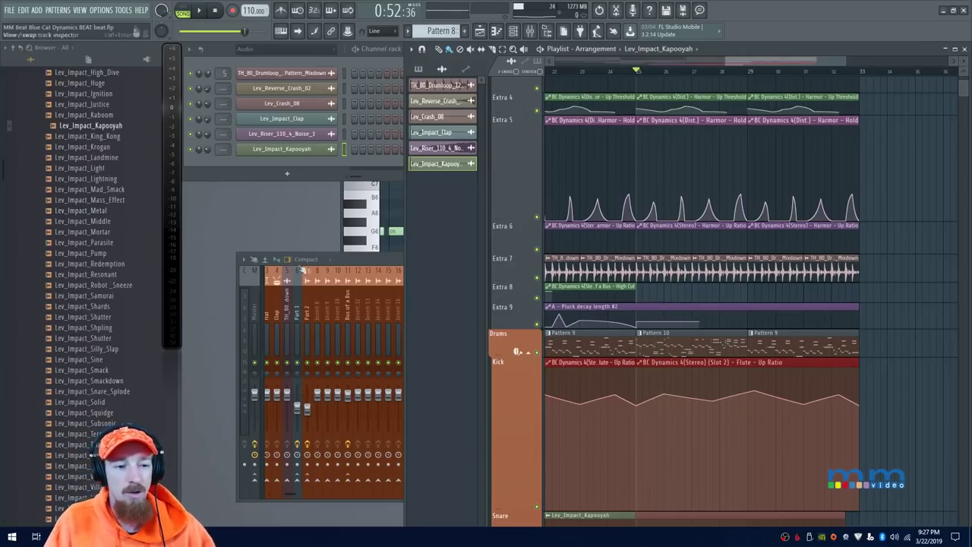
Select the Part 2 mixer track, move the playhead to bar 17, and bring up the track's effect slots
click(368, 262)
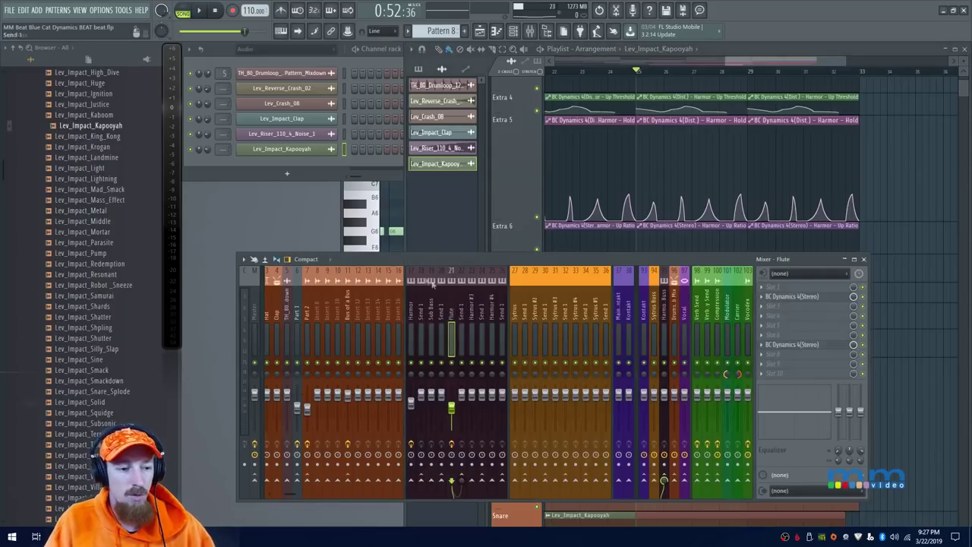
click(307, 310)
drag(754, 61, 637, 72)
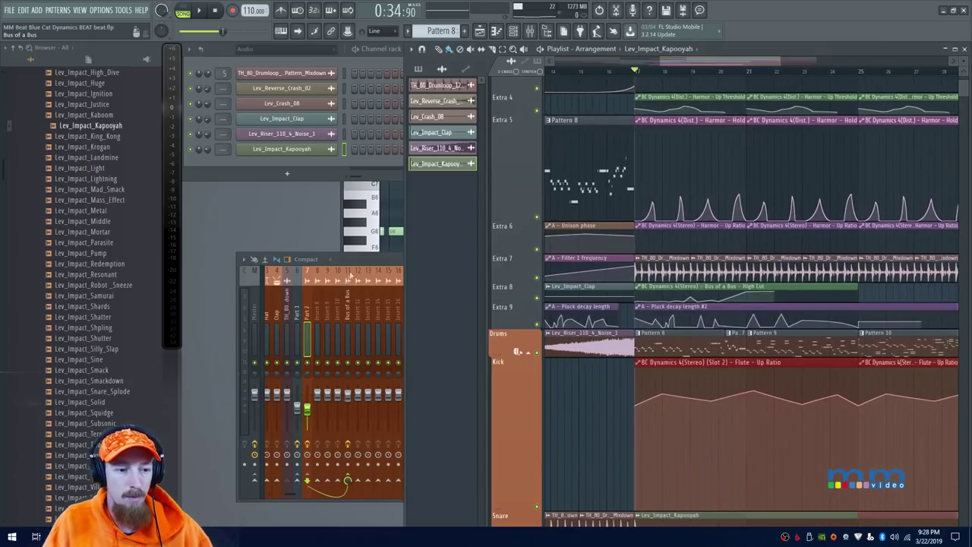
click(367, 266)
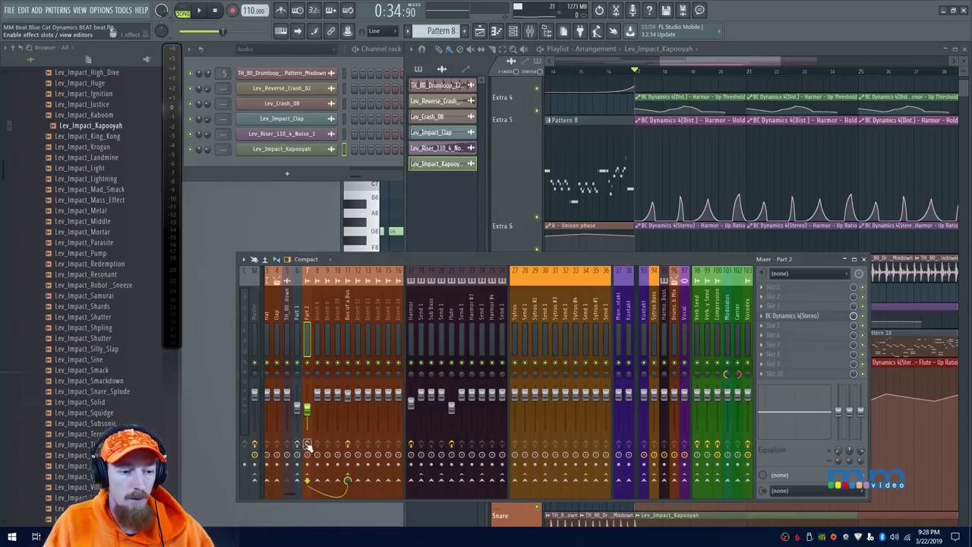
Select the Part 1 mixer track, view its BC Dynamics 4(Stereo) settings, and close the plugin
click(298, 325)
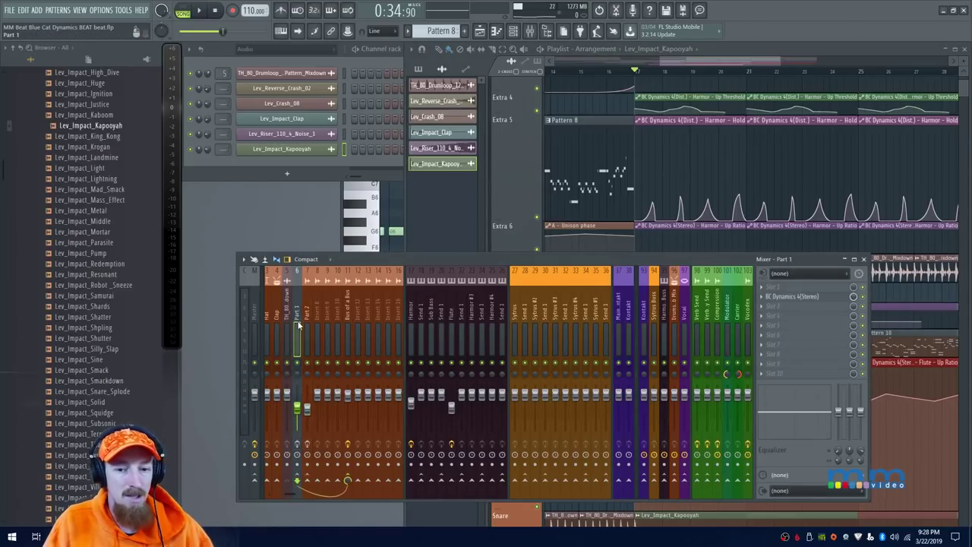
click(809, 301)
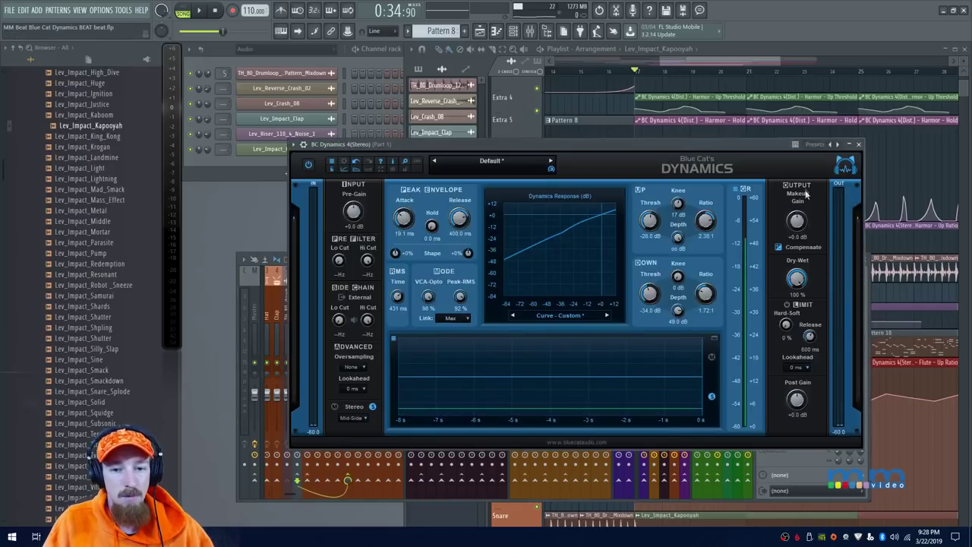
drag(730, 144, 635, 123)
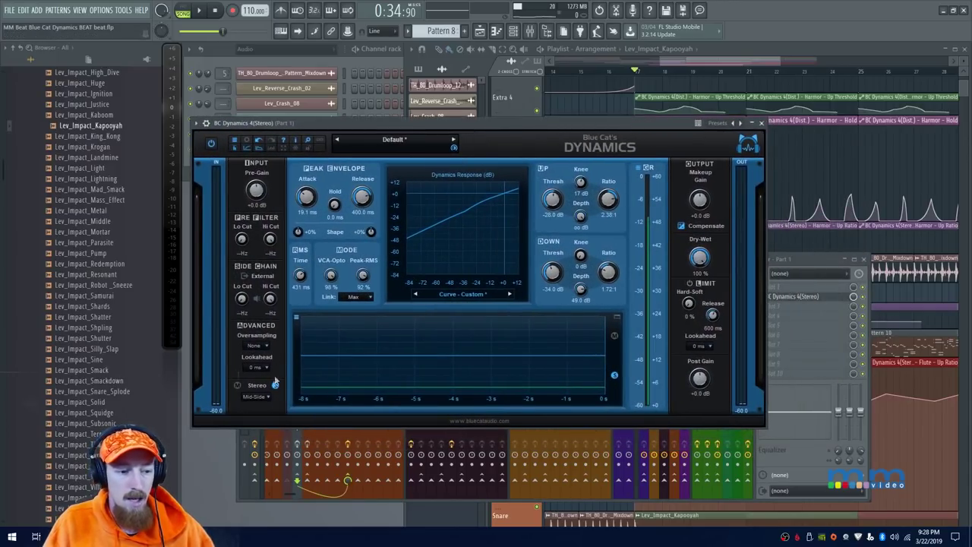
click(761, 123)
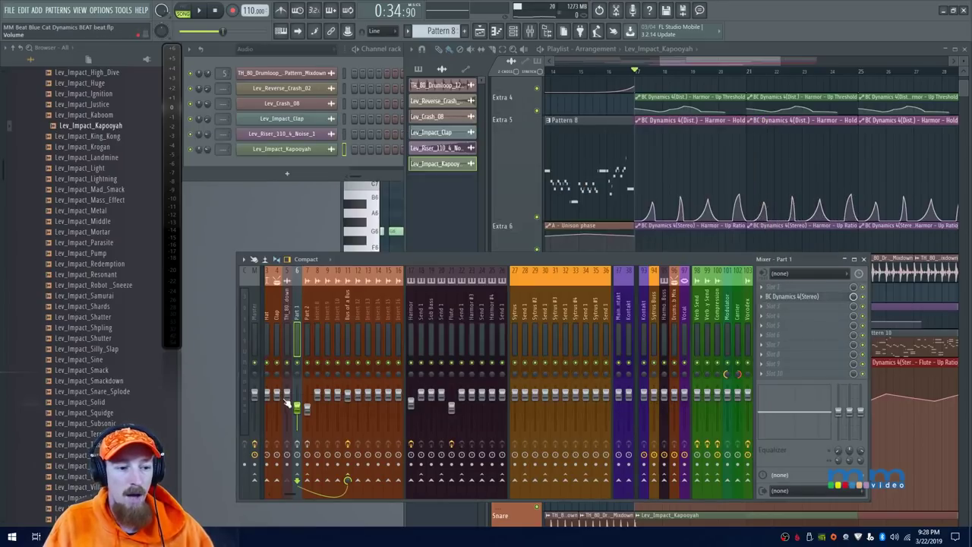
Select the Bus of a Bus mixer track, view its BC Dynamics 4(Stereo) settings, and close the plugin
click(279, 341)
click(307, 339)
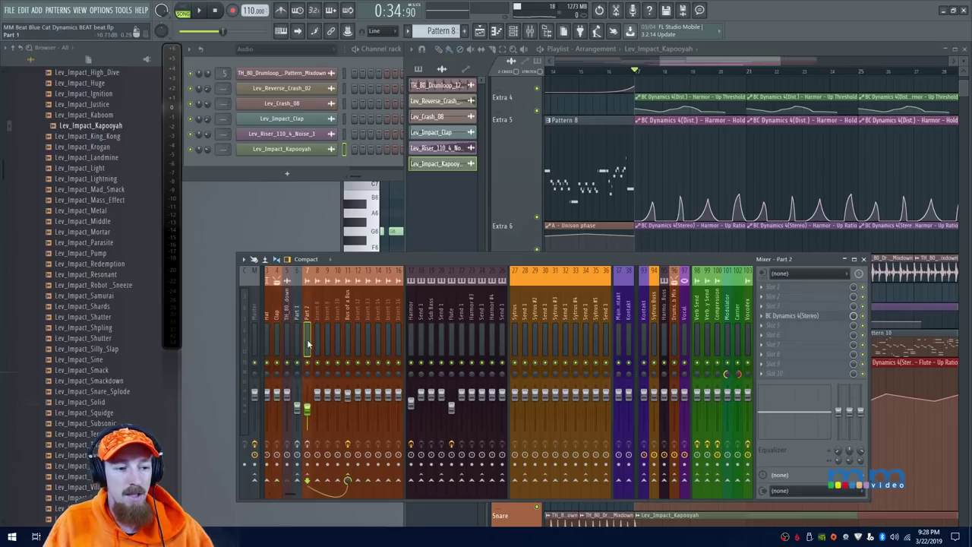
click(344, 318)
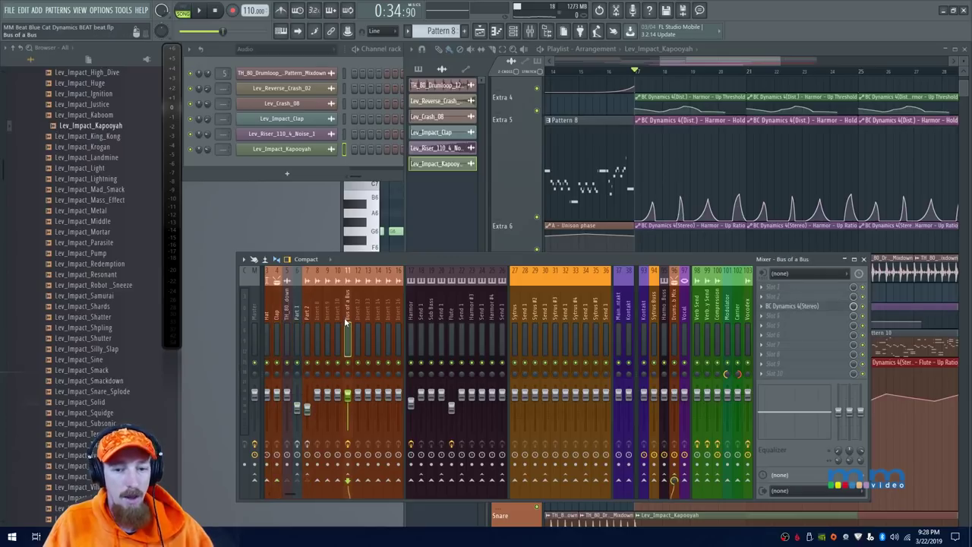
click(810, 308)
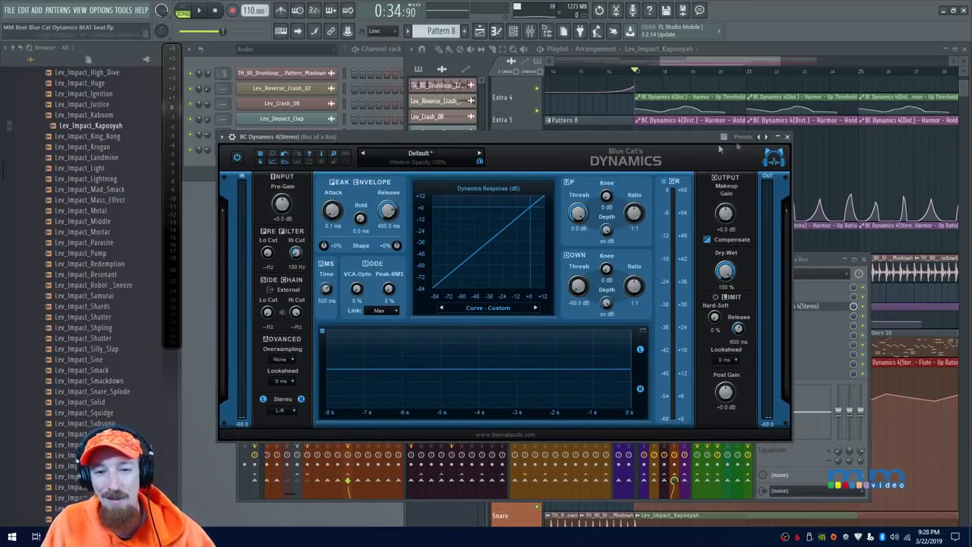
click(787, 138)
Find the Bus of a Bus High Cut automation on the Extra 8 track and play the arrangement from bar 17
drag(689, 154, 809, 255)
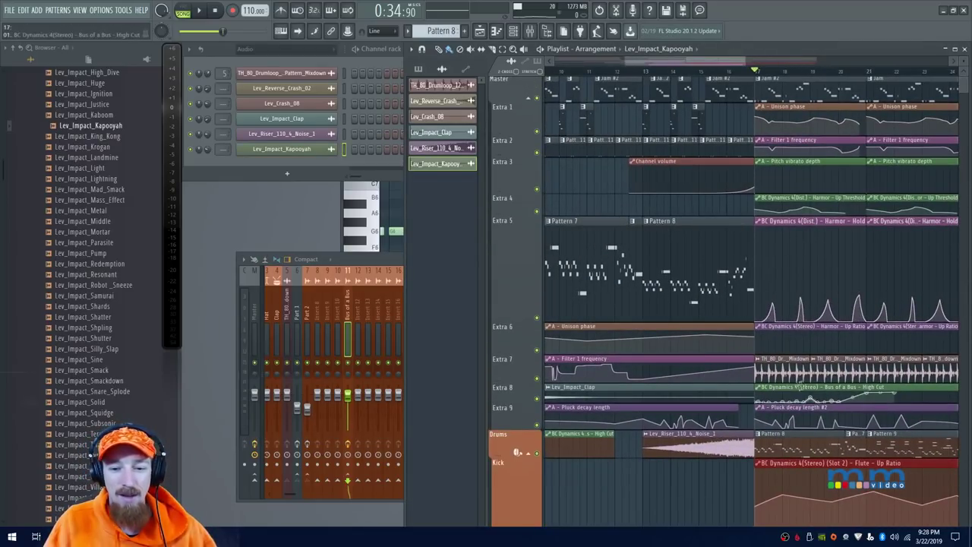
drag(805, 388, 658, 368)
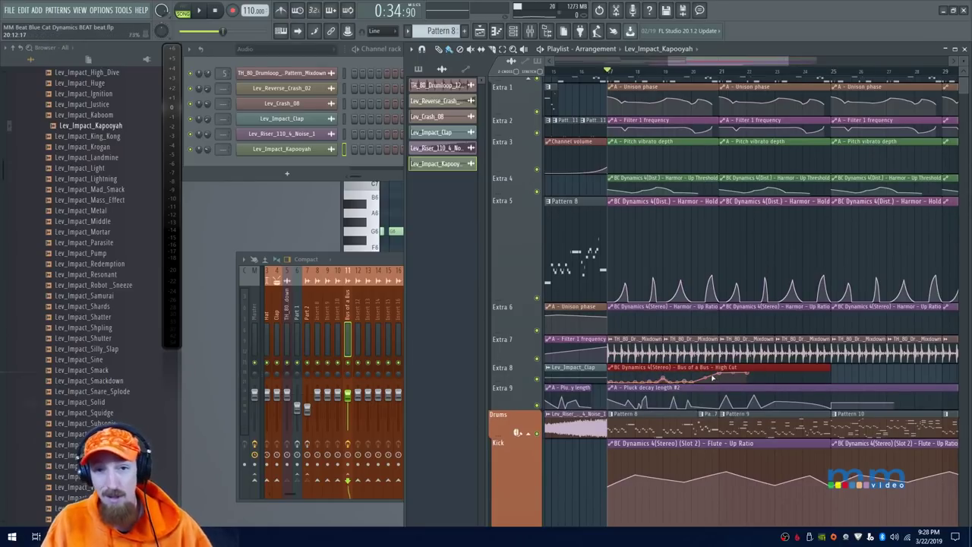
key(space)
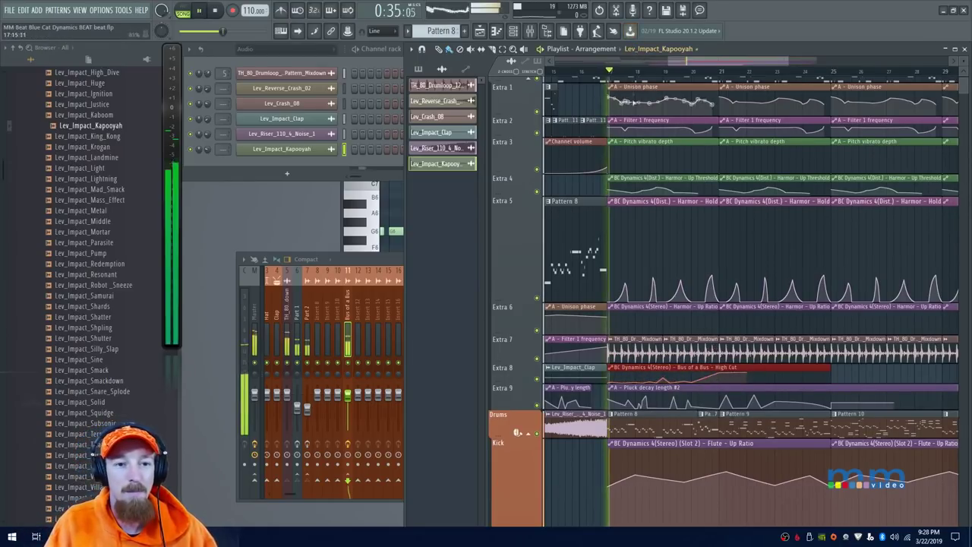
click(387, 266)
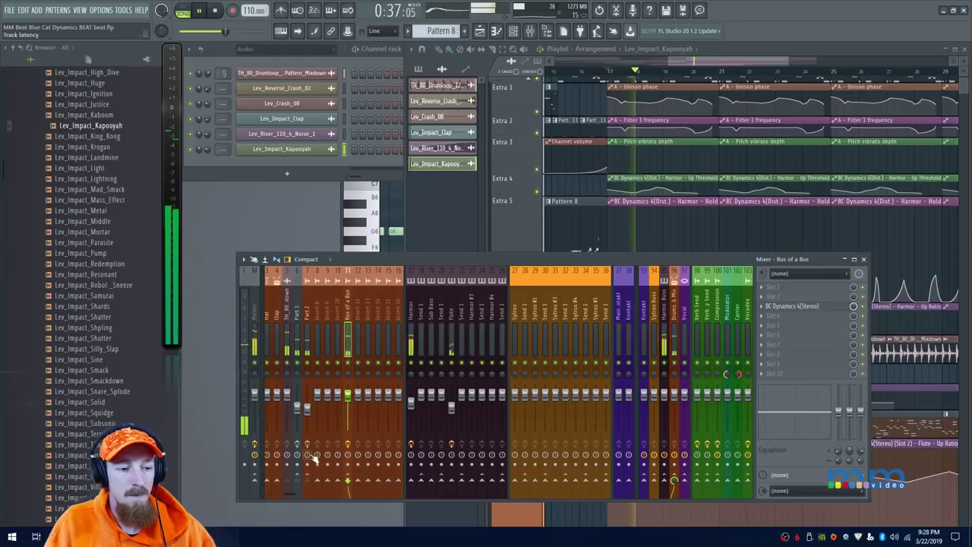
key(space)
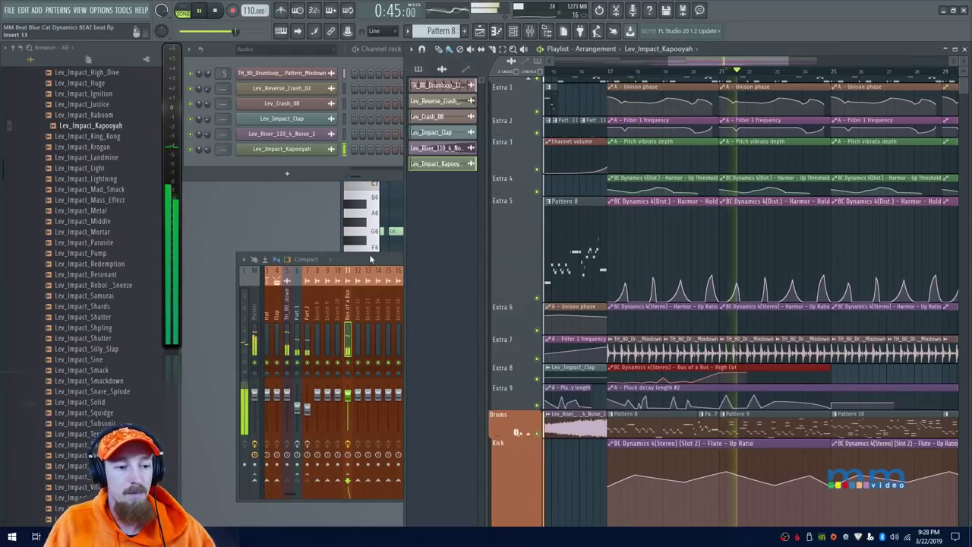
Enable the effect slots of the Part 1 and Part 2 mixer tracks during playback, and stop the song
click(370, 259)
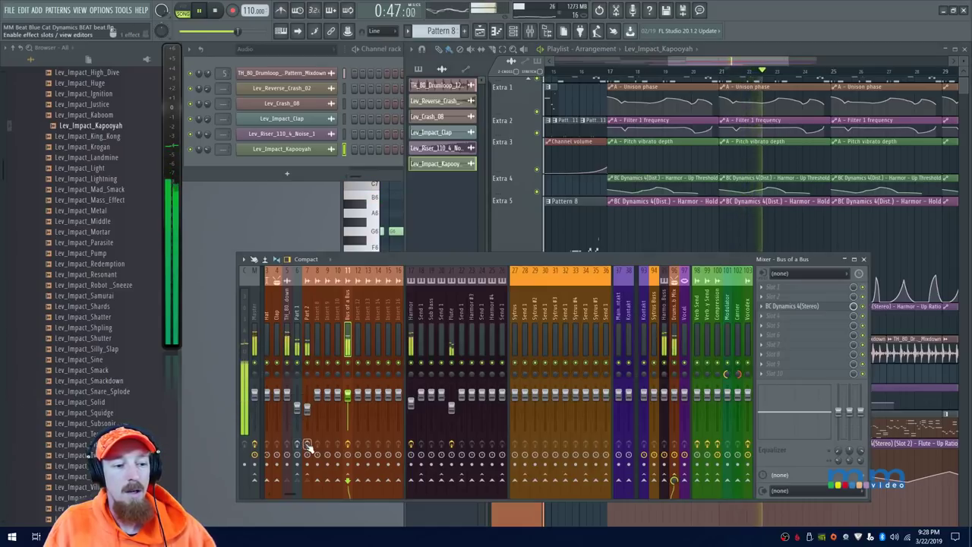
key(space)
key(space)
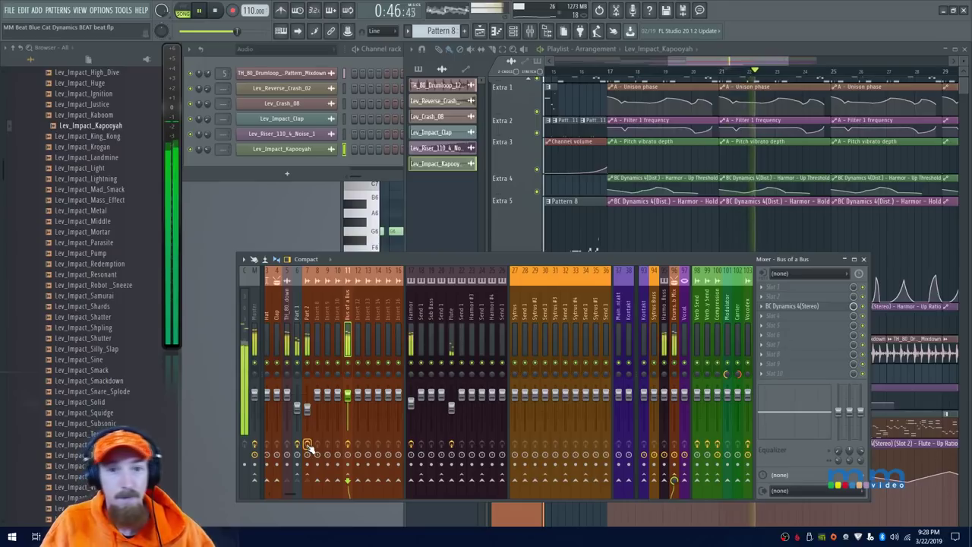
key(space)
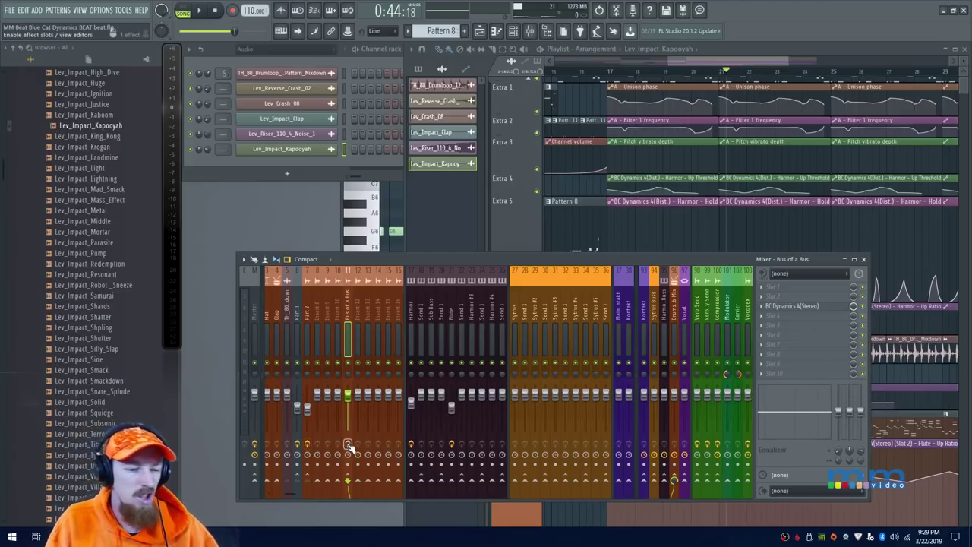
Play the Bus of a Bus High Cut automation from bar 17 twice, with the mixer brought up for the second pass
click(609, 71)
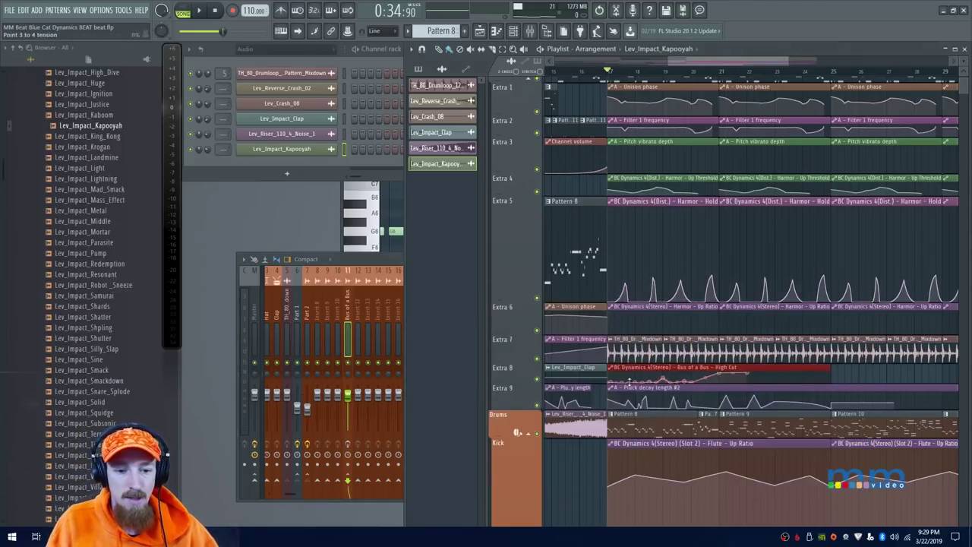
key(space)
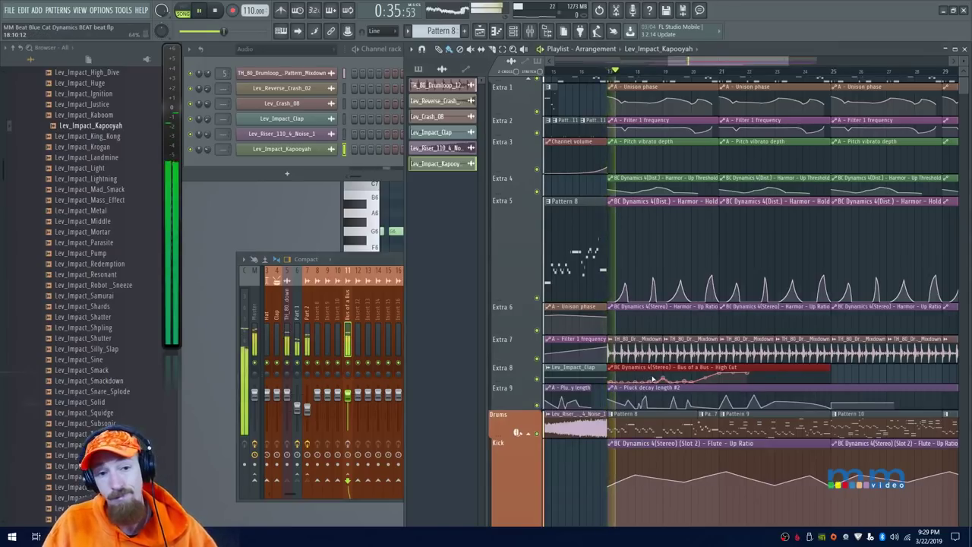
key(space)
click(351, 479)
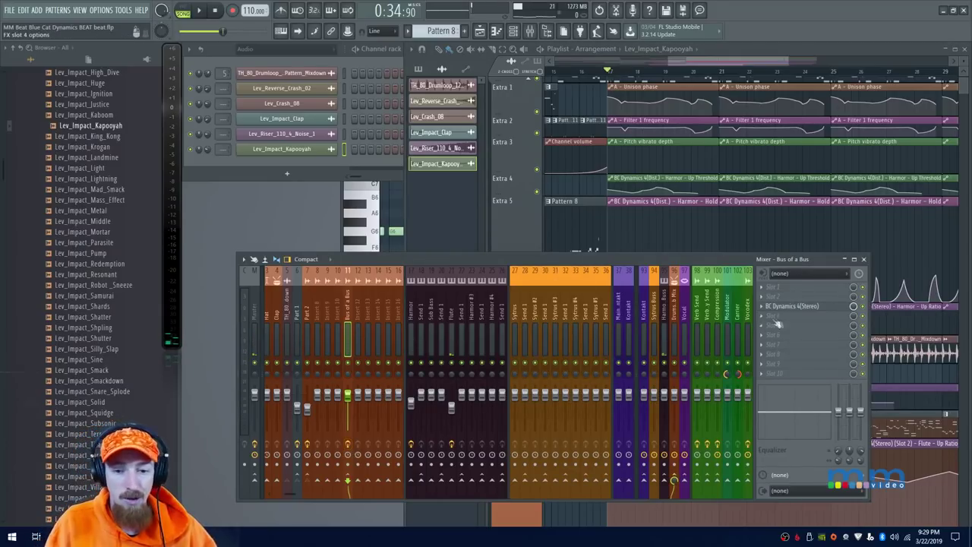
key(space)
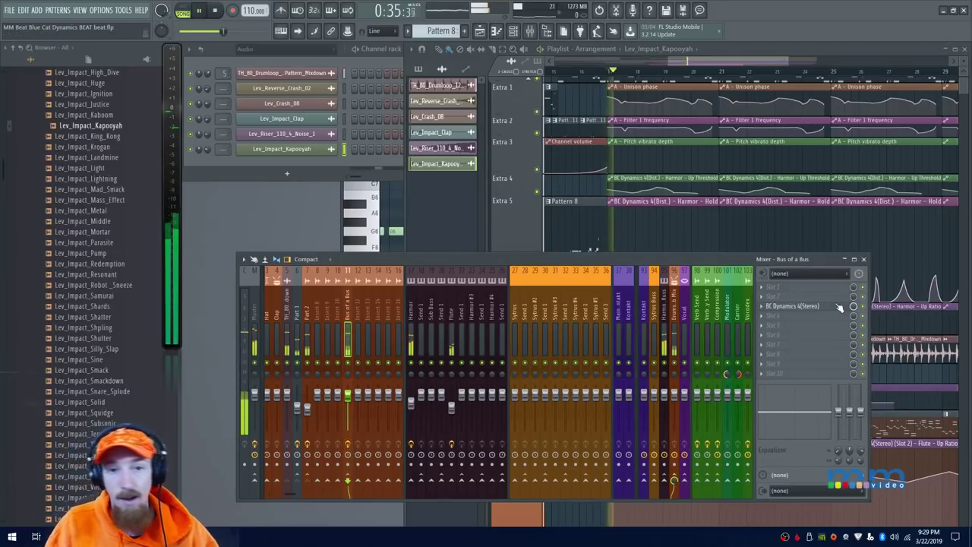
key(space)
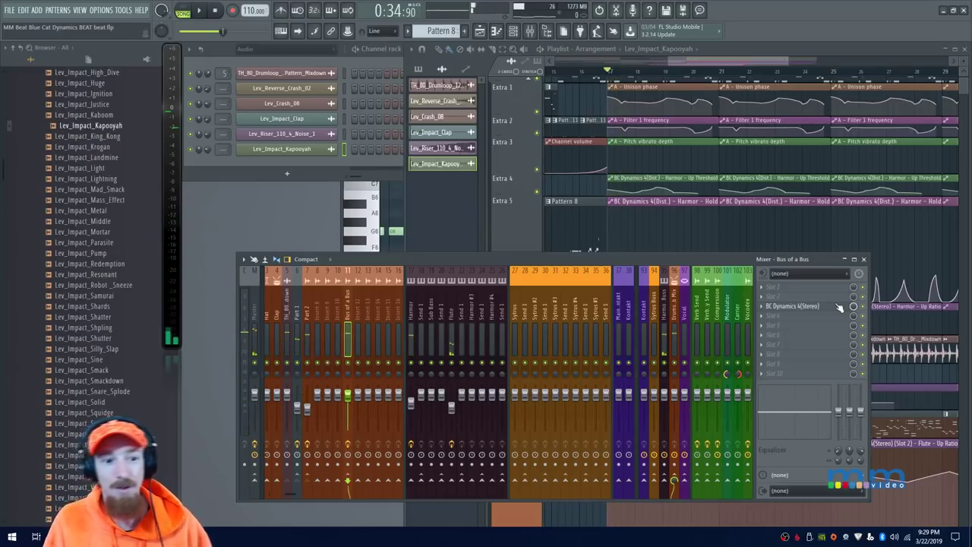
Play from bar 17, move the mixer lower to uncover the playlist automation, and stop playback
key(space)
drag(677, 264, 671, 327)
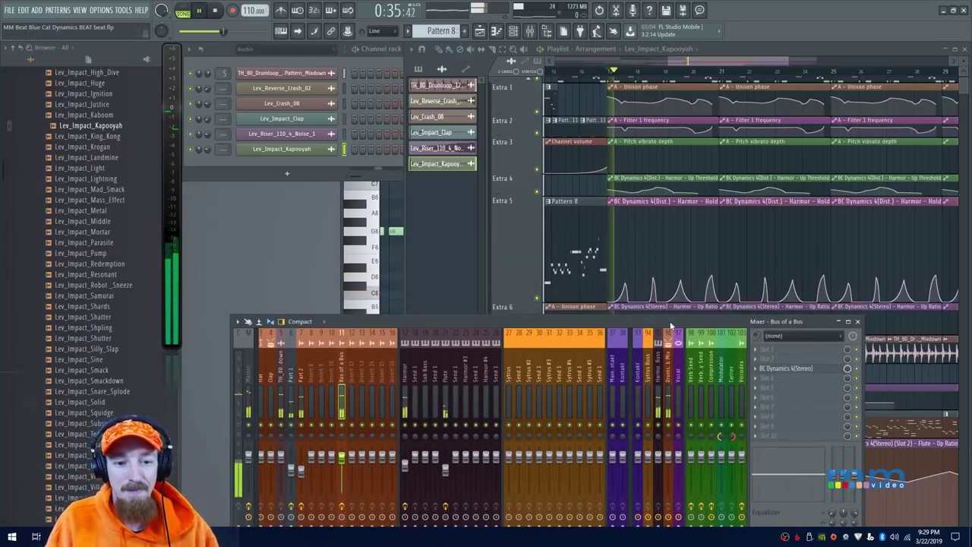
click(696, 222)
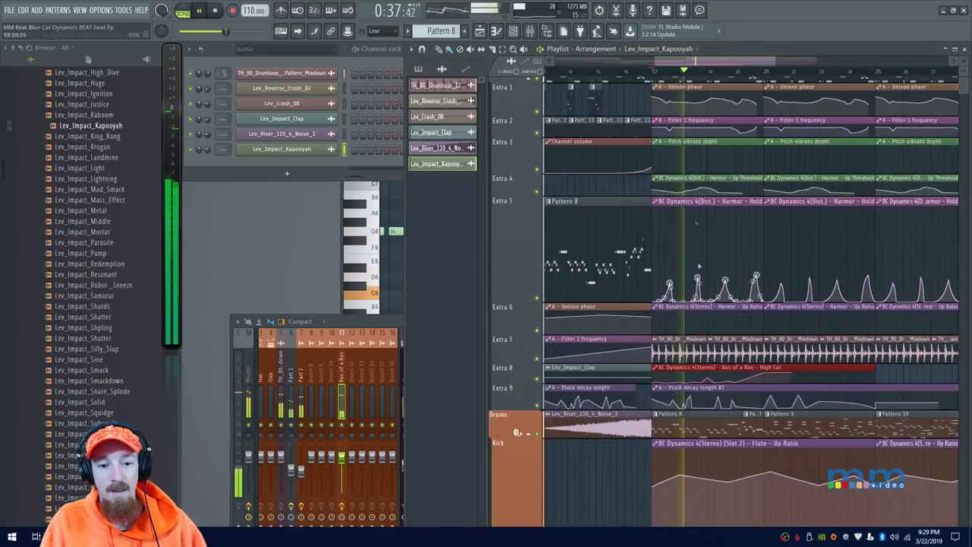
key(space)
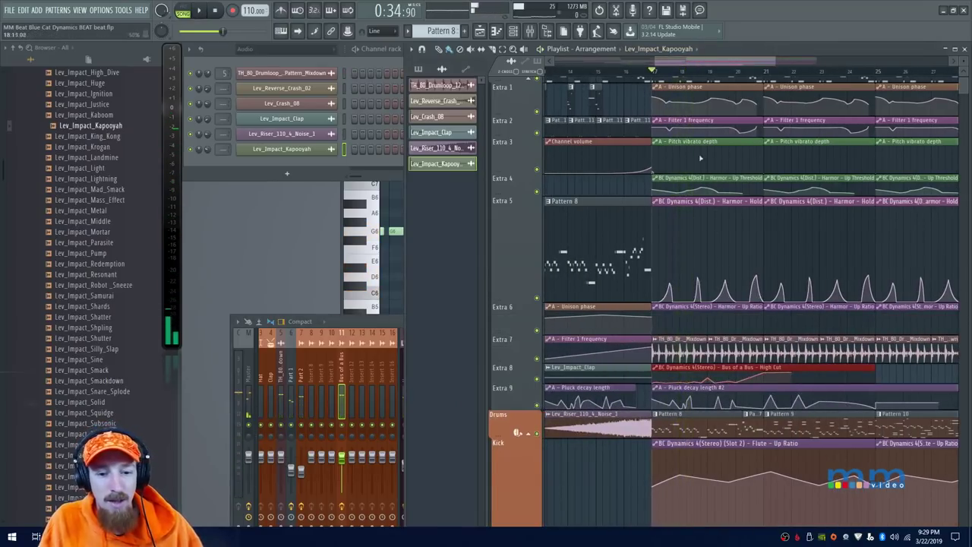
Play a short passage of the arrangement from just after bar 19, and stop playback
click(713, 73)
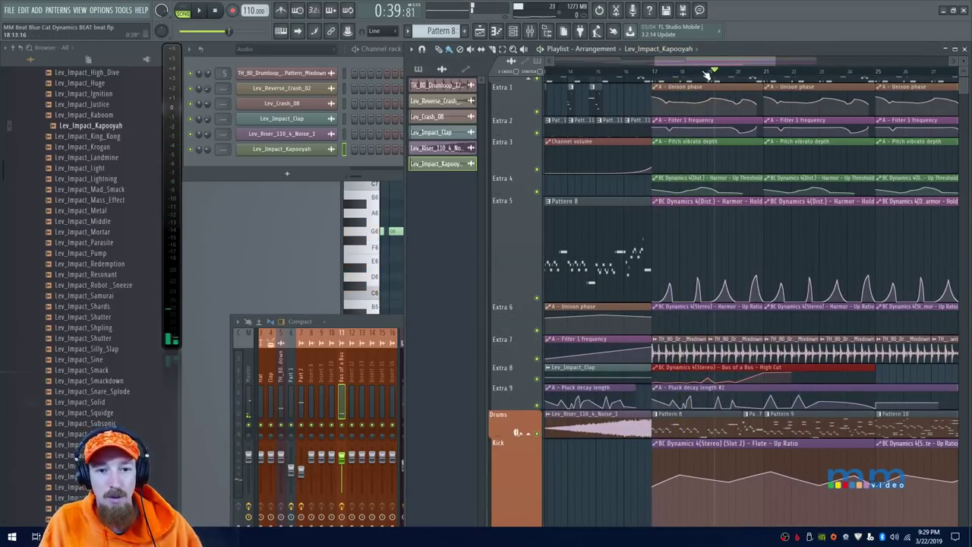
key(space)
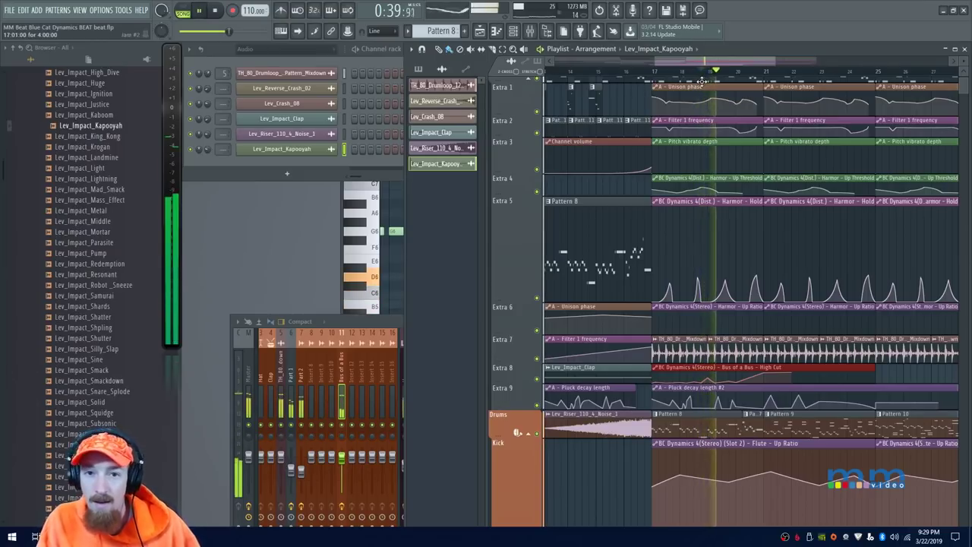
key(space)
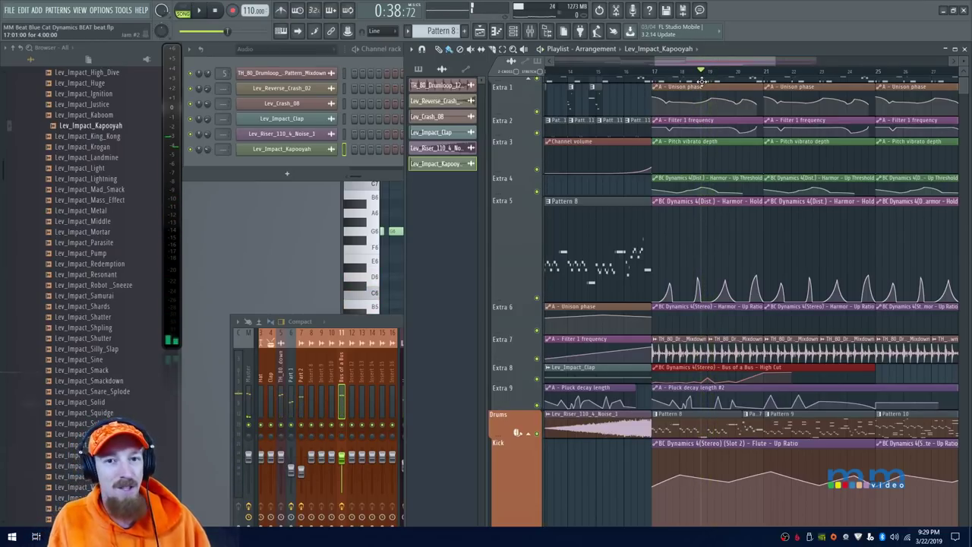
Set the Channel rack filter to All, view the Harmor #3 instrument settings, and close the plugin
scroll(734, 100, down, 4)
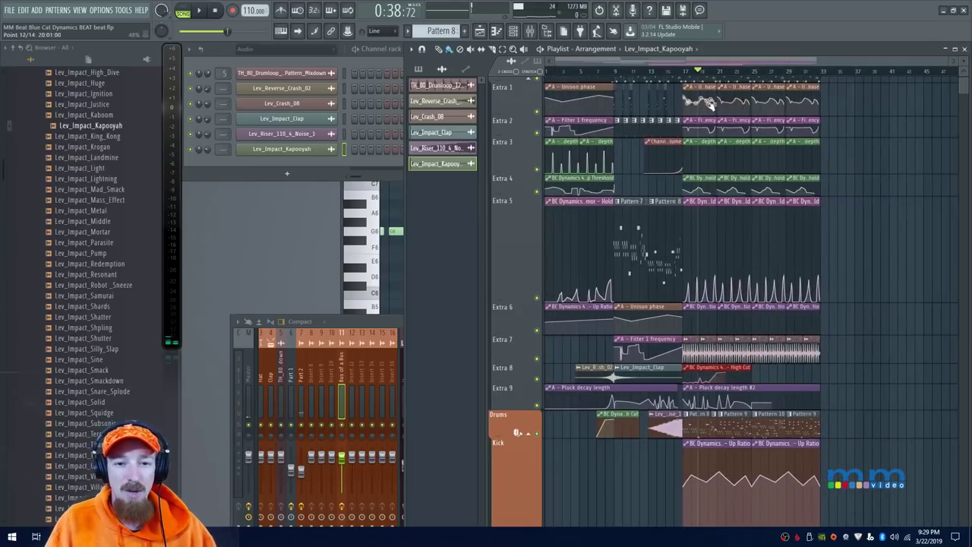
scroll(649, 228, up, 2)
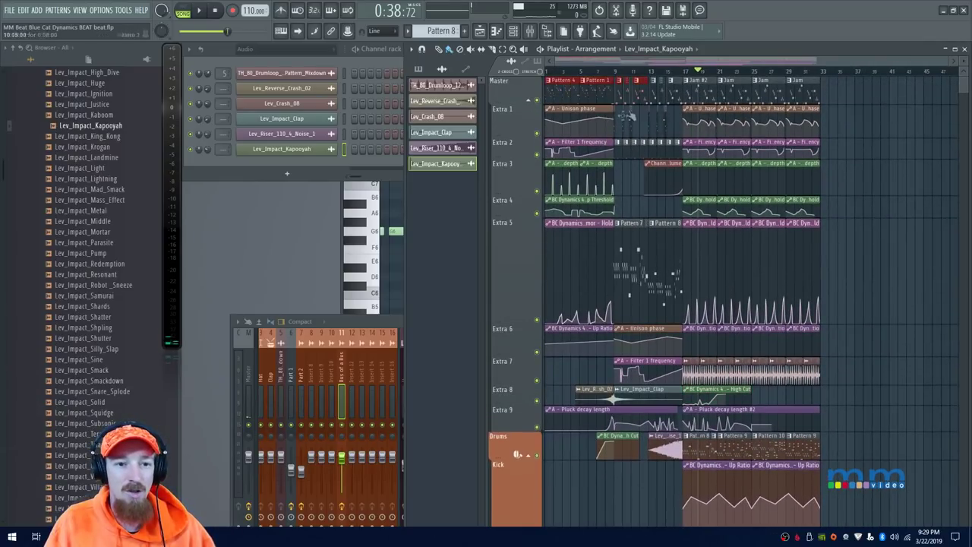
click(259, 49)
click(273, 65)
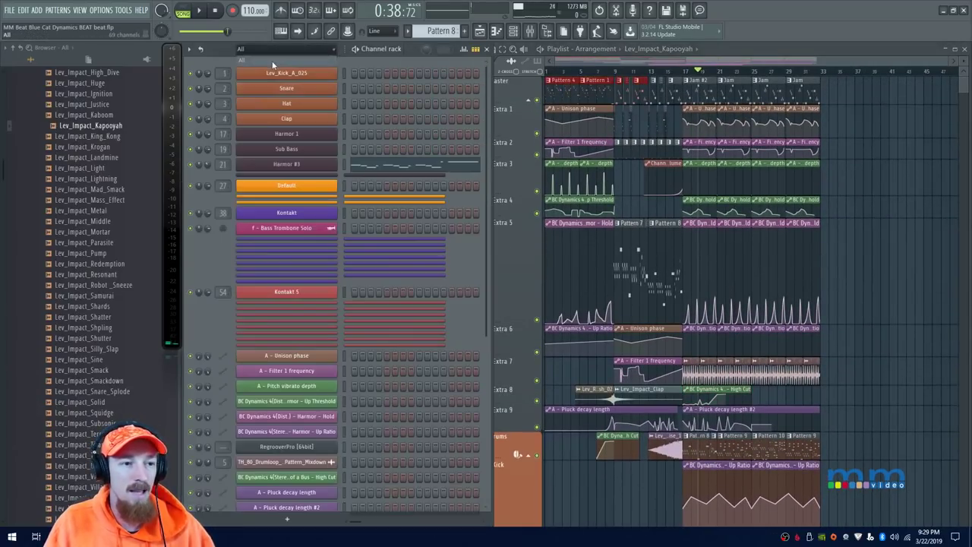
click(322, 173)
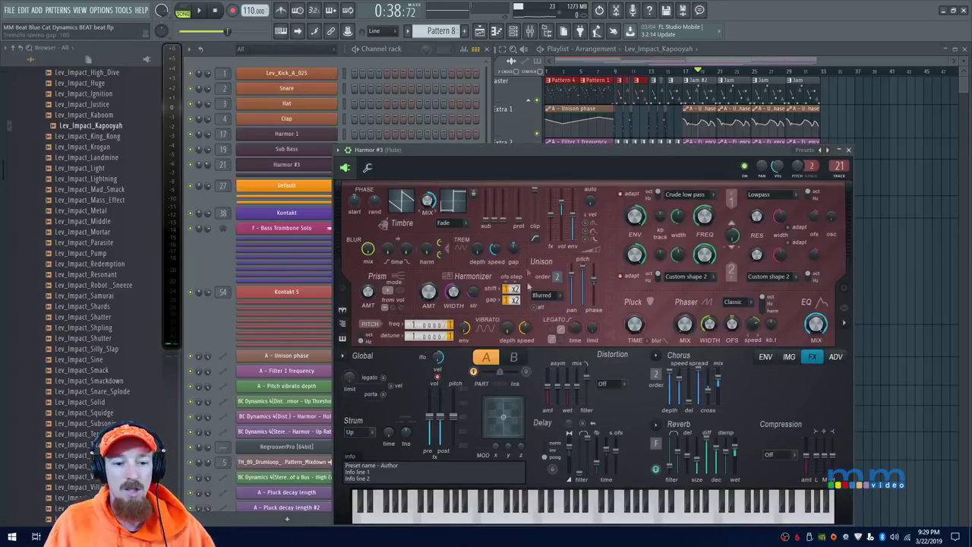
click(849, 150)
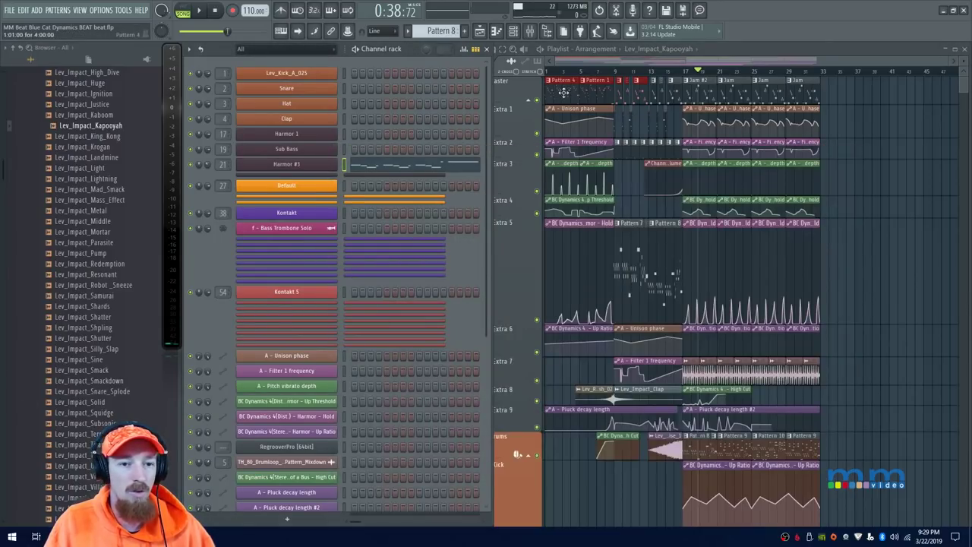
Reduce the heights of the Extra 5 and Kick playlist tracks and fit the whole arrangement in view
click(691, 185)
scroll(636, 238, up, 3)
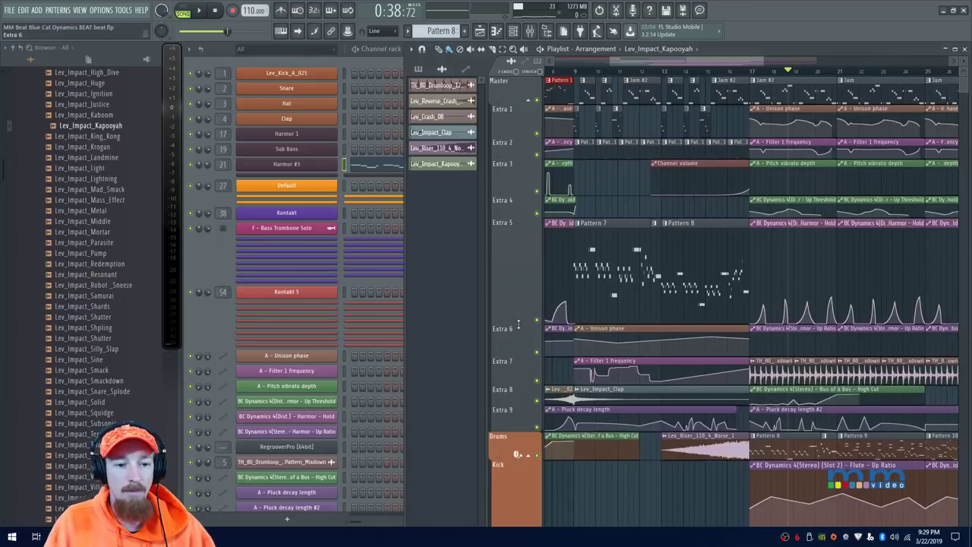
drag(519, 323, 522, 290)
scroll(521, 290, down, 5)
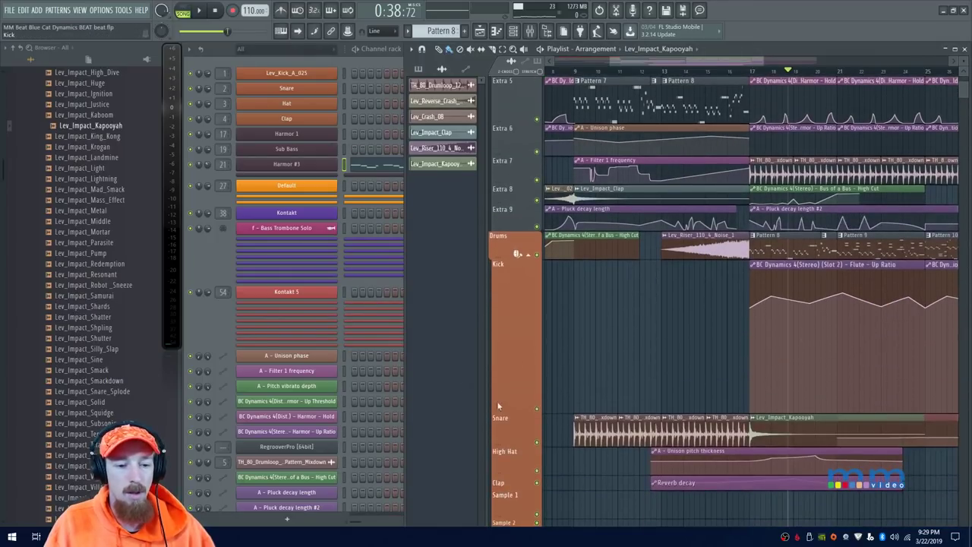
drag(519, 409, 522, 249)
scroll(686, 285, up, 4)
scroll(753, 190, left, 3)
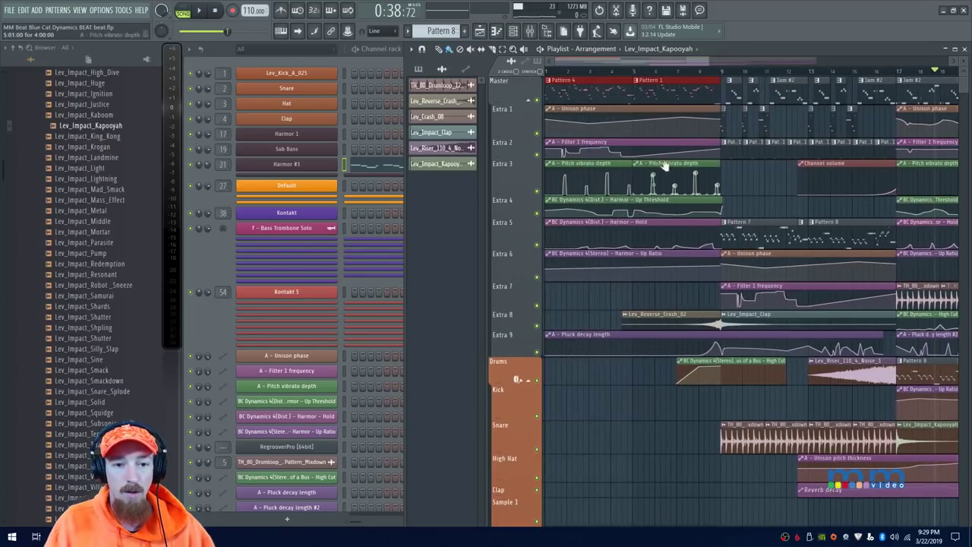
scroll(753, 190, down, 3)
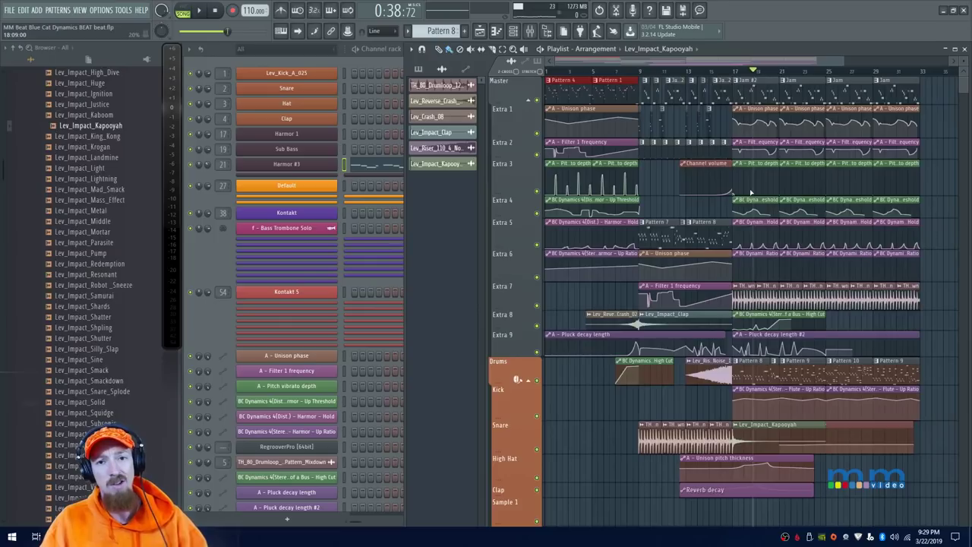